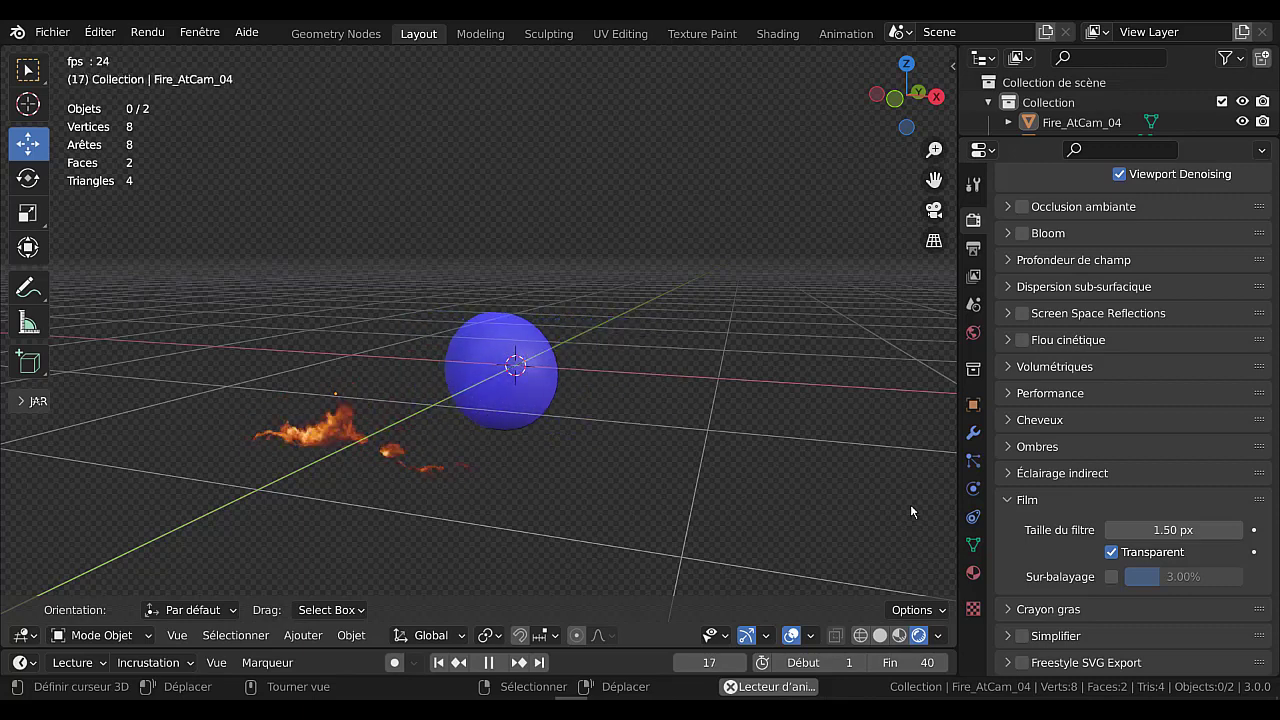
Step: Examine the animated fire and the blue sphere from several angles in an enlarged 3D viewport
middle_click_drag(699, 513, 380, 506)
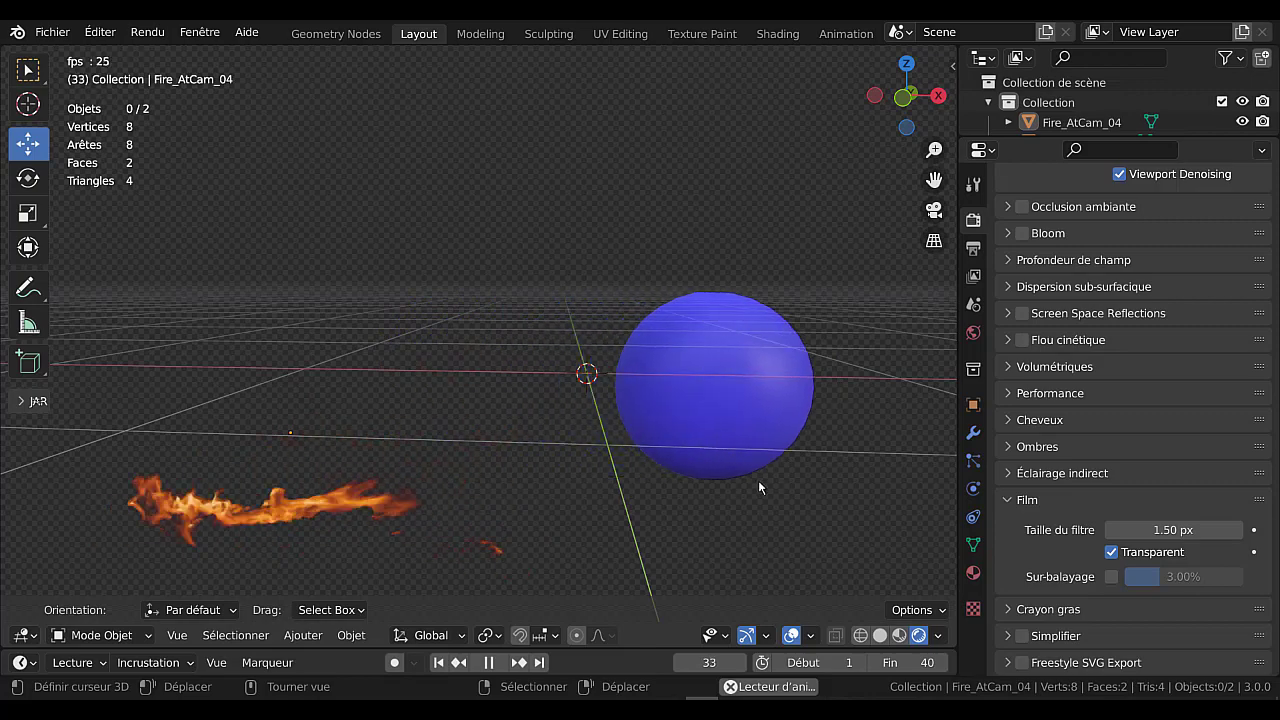
middle_click_drag(740, 490, 547, 381)
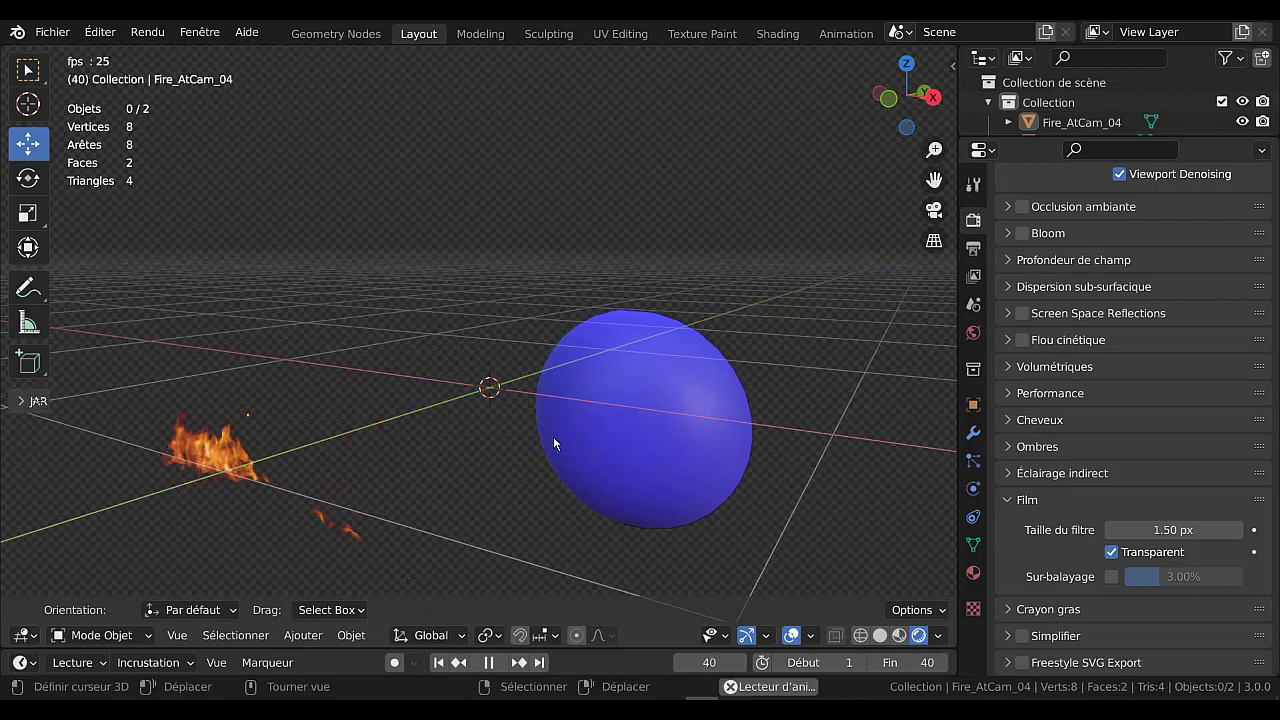
middle_click_drag(520, 452, 661, 399)
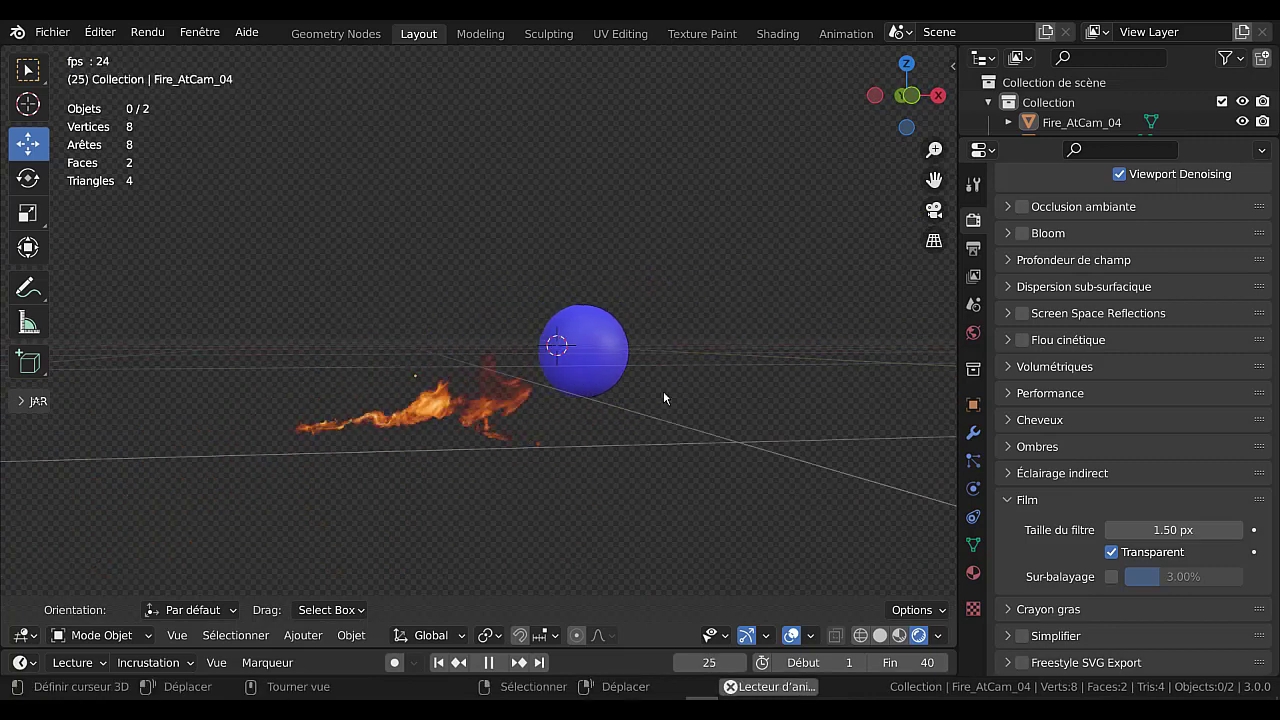
scroll(451, 476, "up", 4)
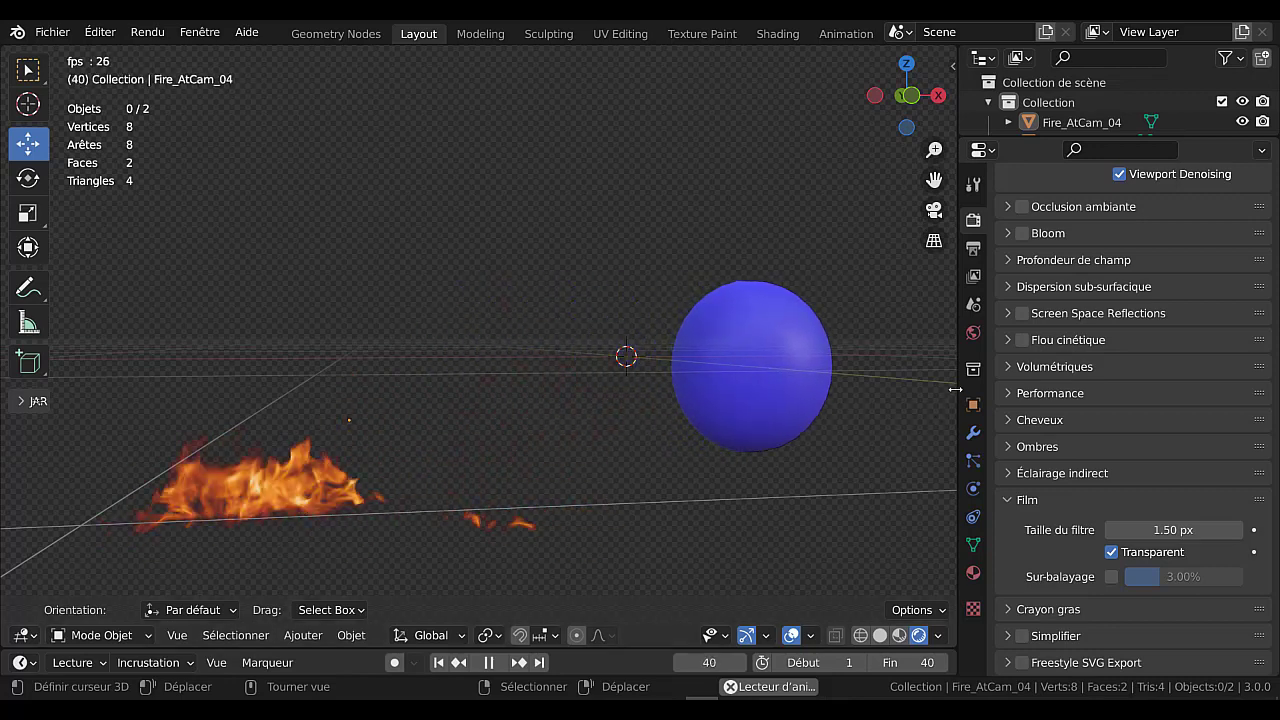
left_click_drag(957, 395, 1128, 395)
middle_click_drag(689, 484, 632, 473)
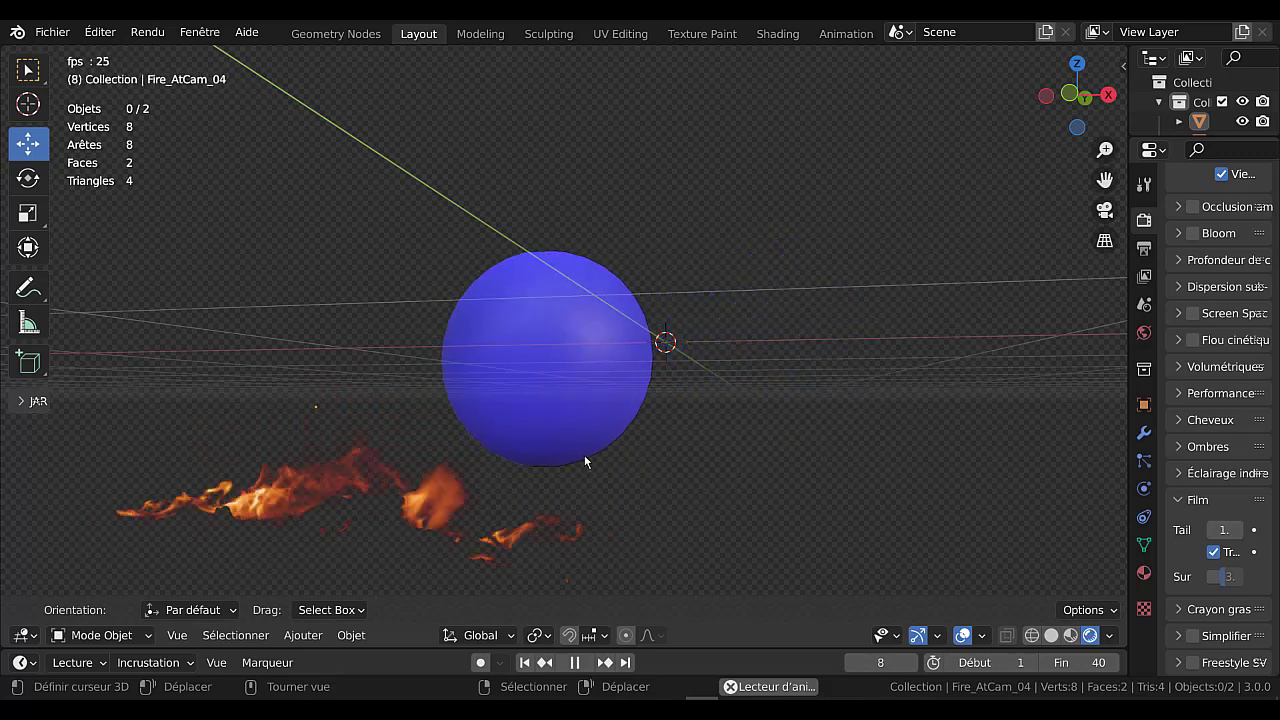
Step: Switch to the browser and look through Pixabay's black background videos for clips suitable as effects
mouse_move(723, 677)
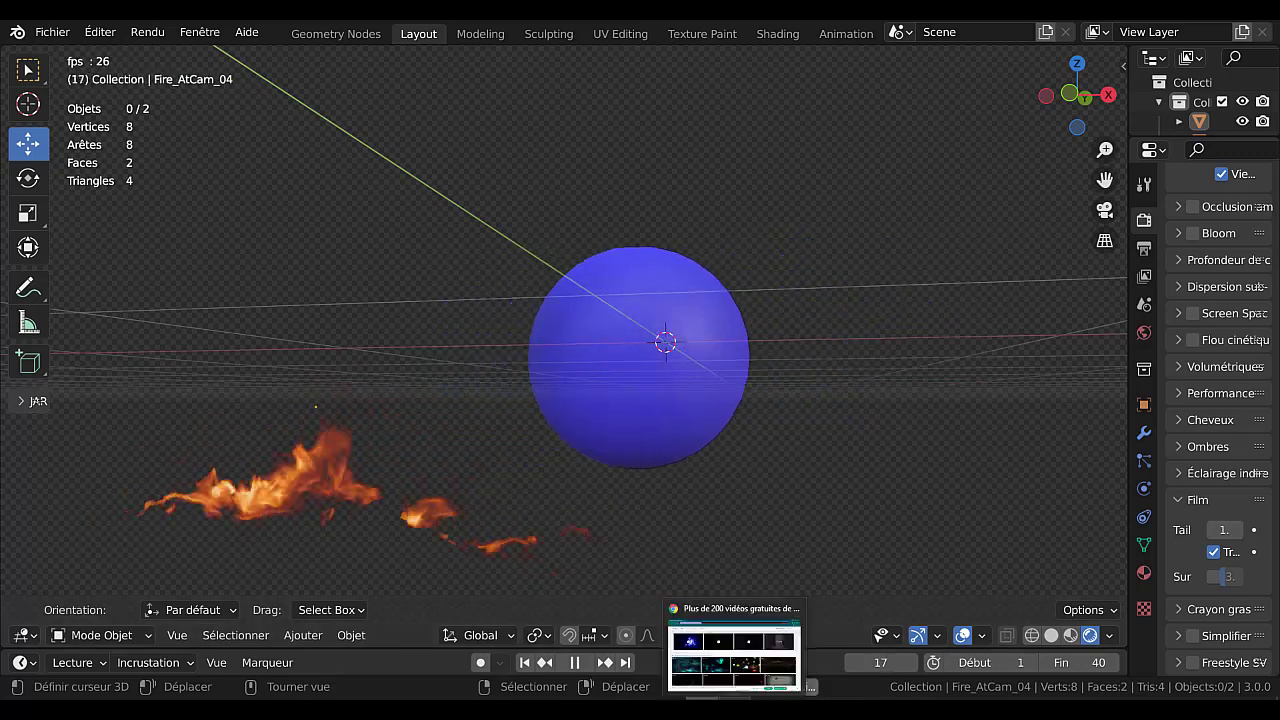
left_click(723, 677)
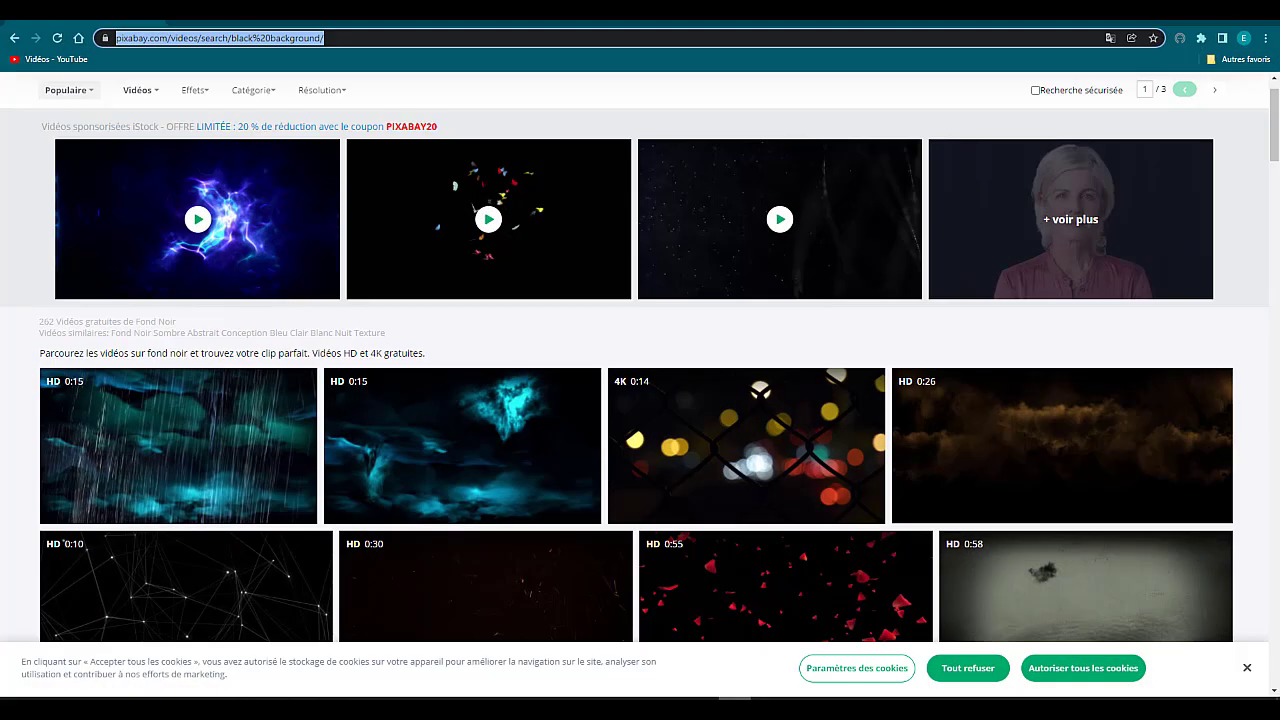
scroll(1040, 437, "down", 1)
scroll(690, 430, "up", 2)
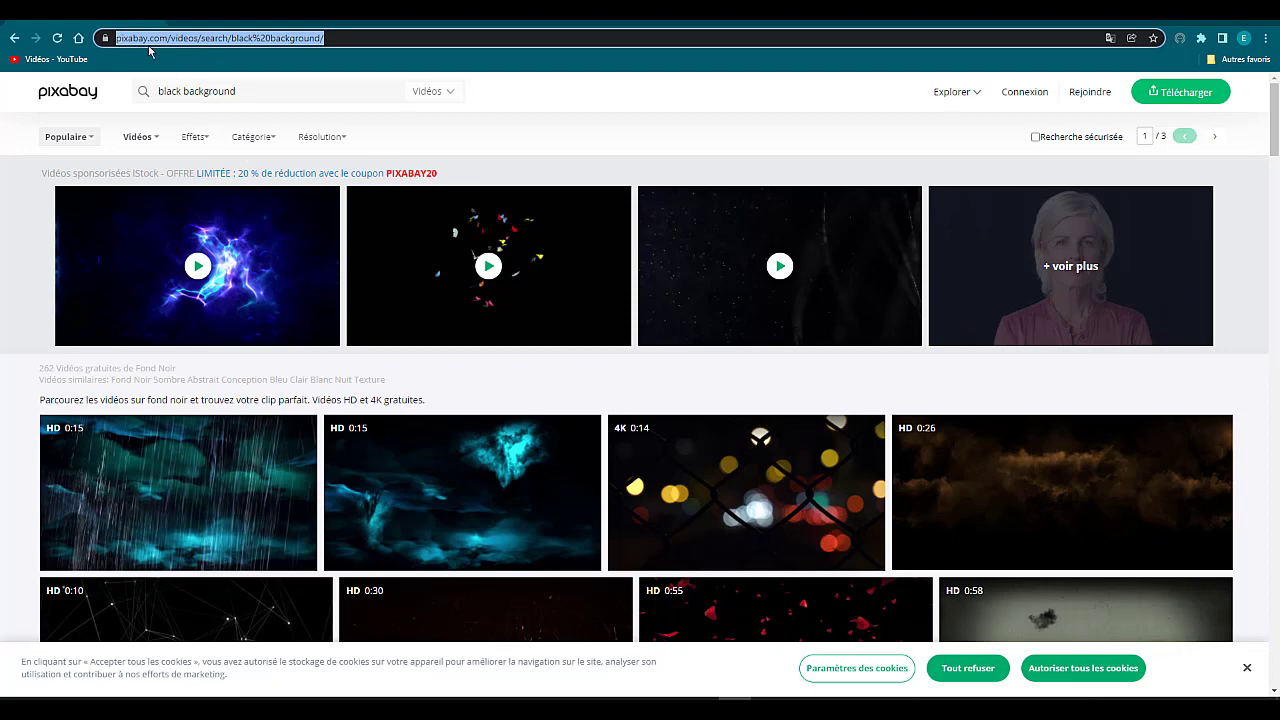
scroll(1103, 543, "down", 4)
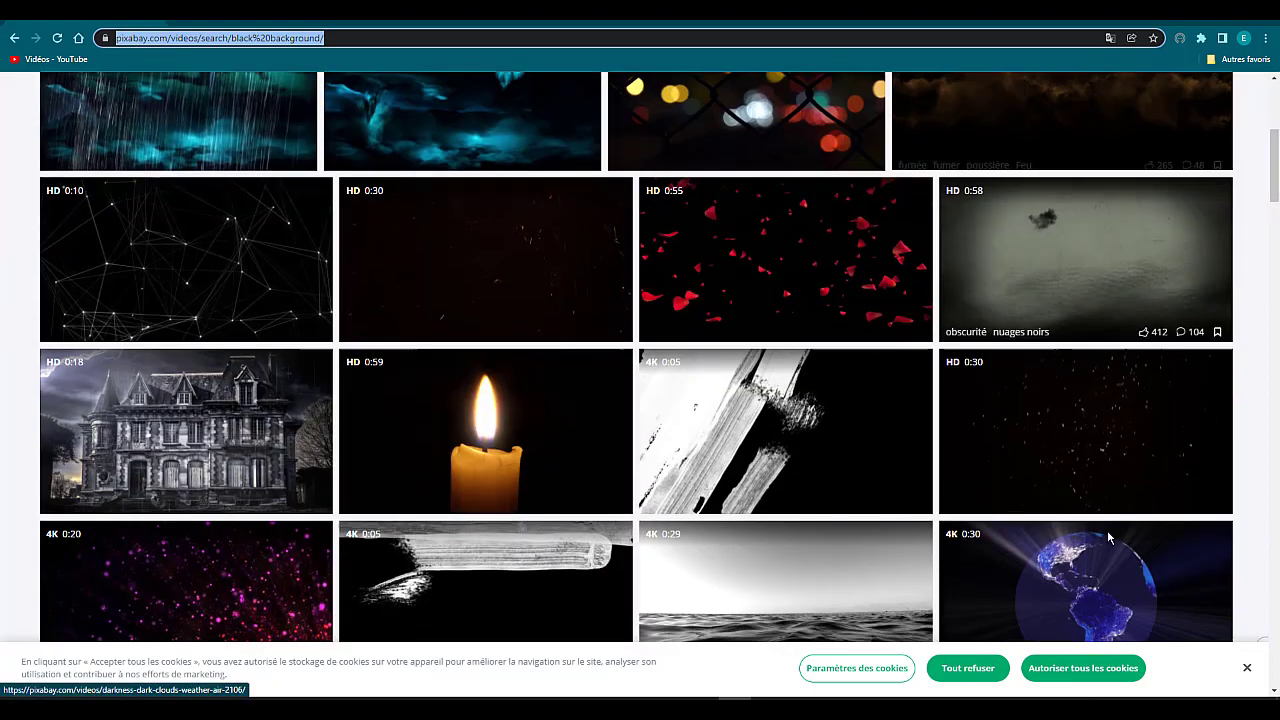
scroll(451, 352, "down", 2)
scroll(451, 352, "up", 1)
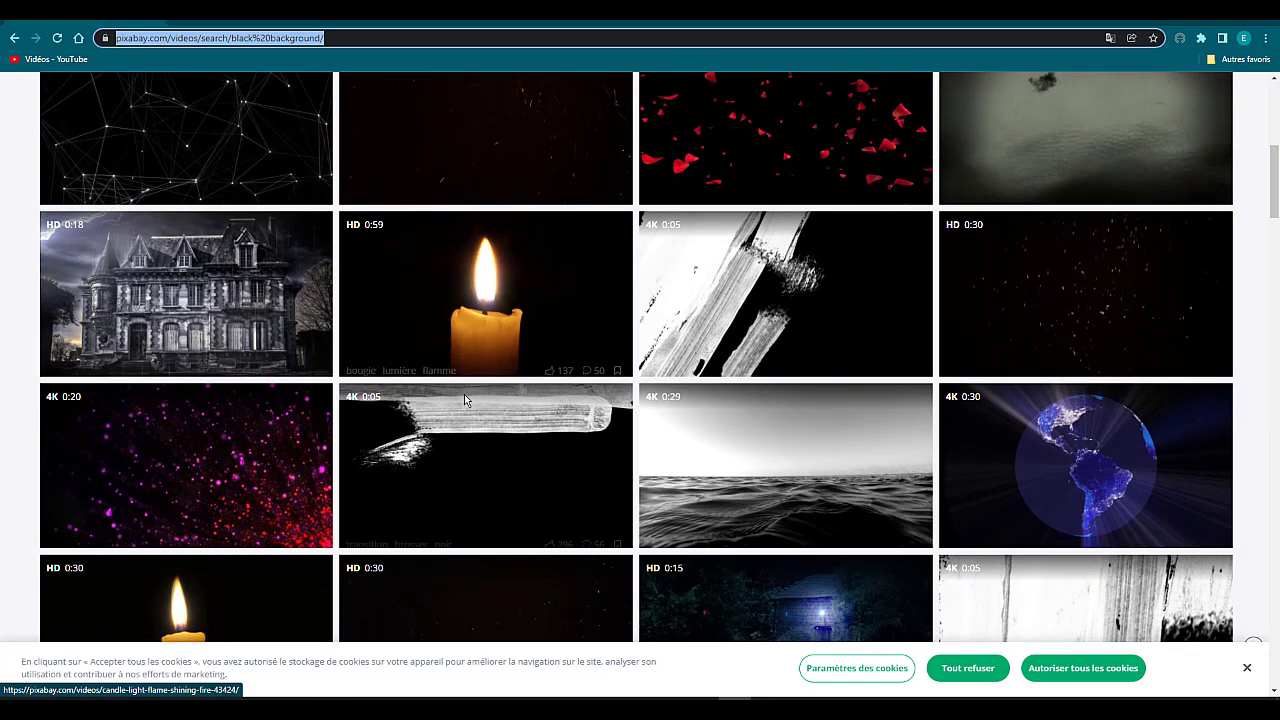
scroll(275, 442, "down", 2)
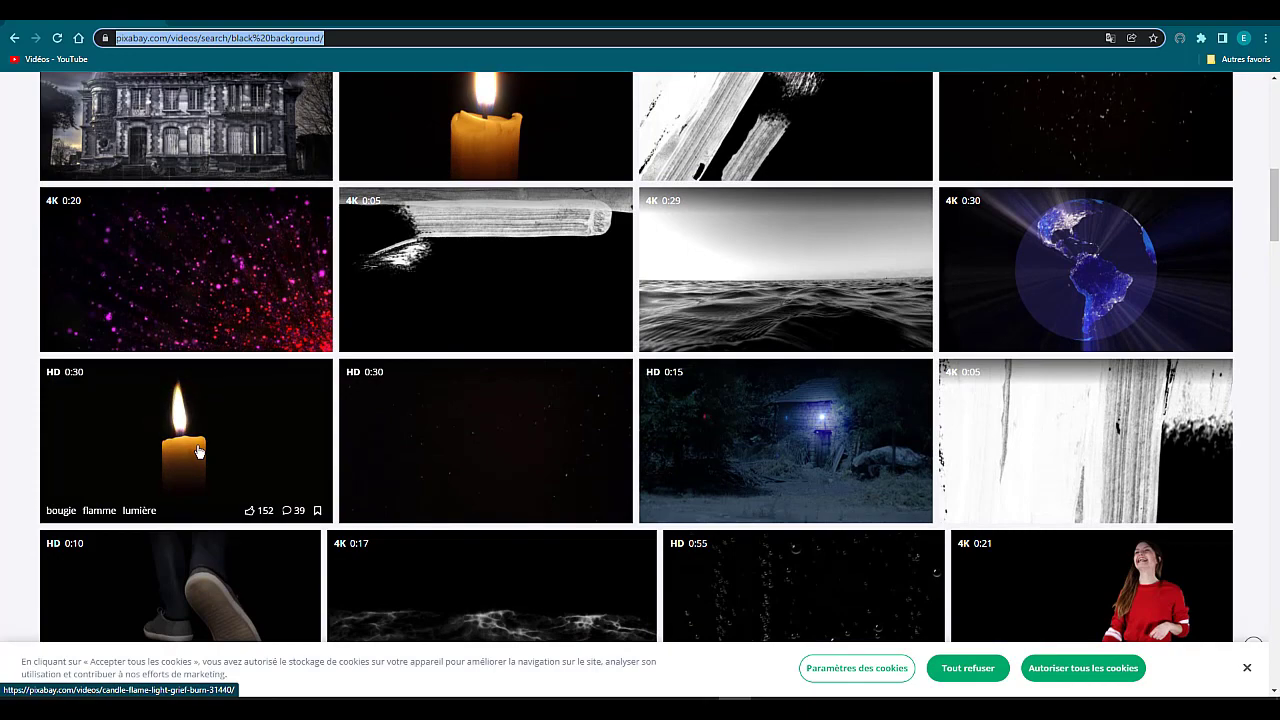
scroll(783, 443, "down", 2)
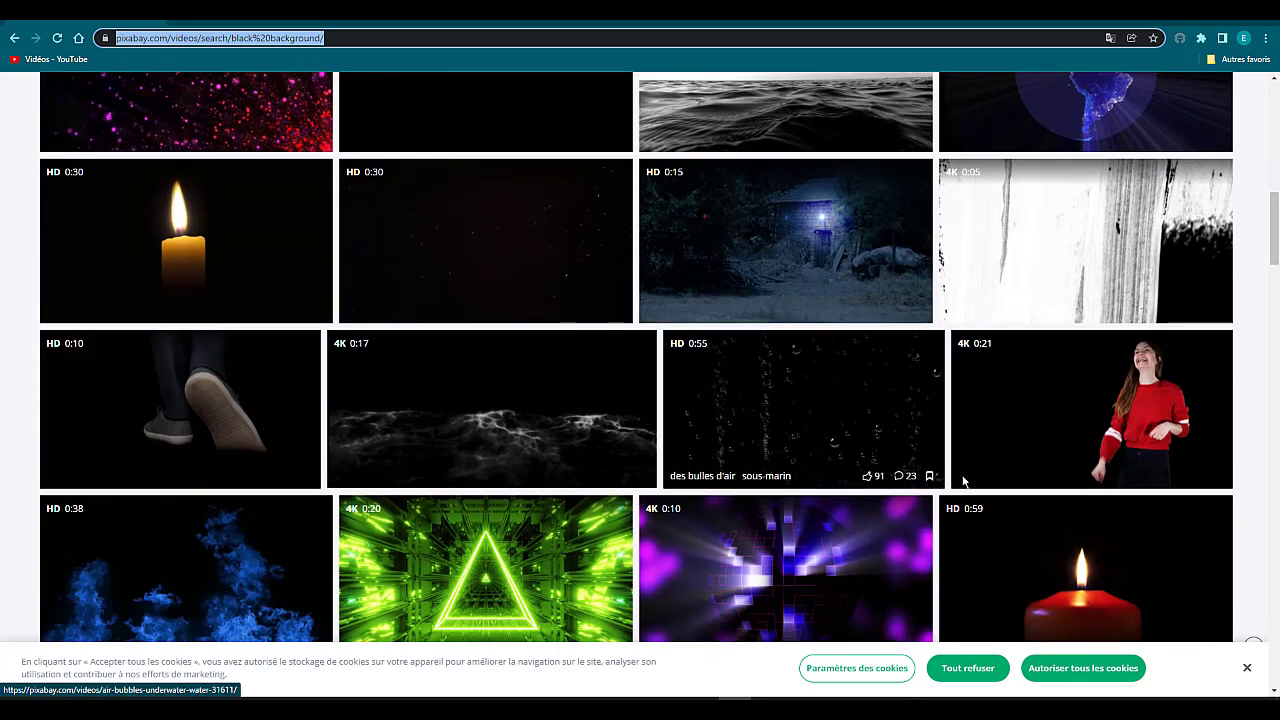
scroll(963, 481, "down", 2)
scroll(1023, 467, "up", 7)
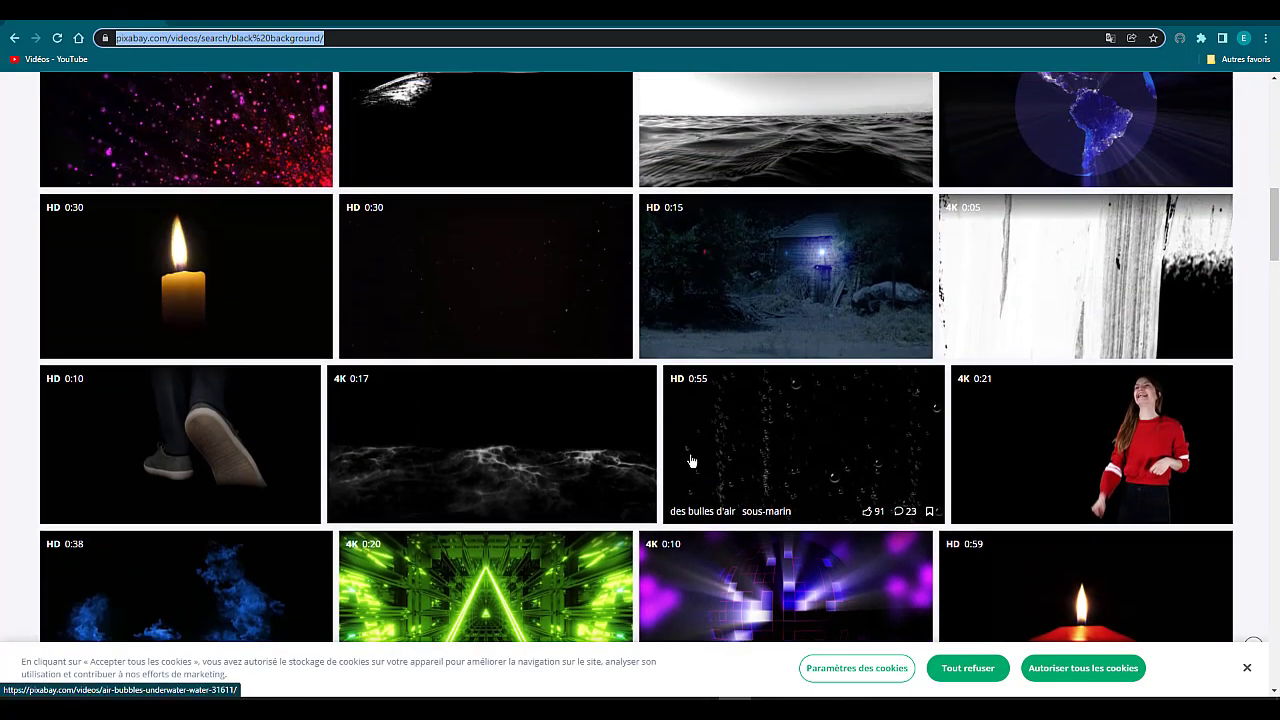
scroll(691, 460, "up", 2)
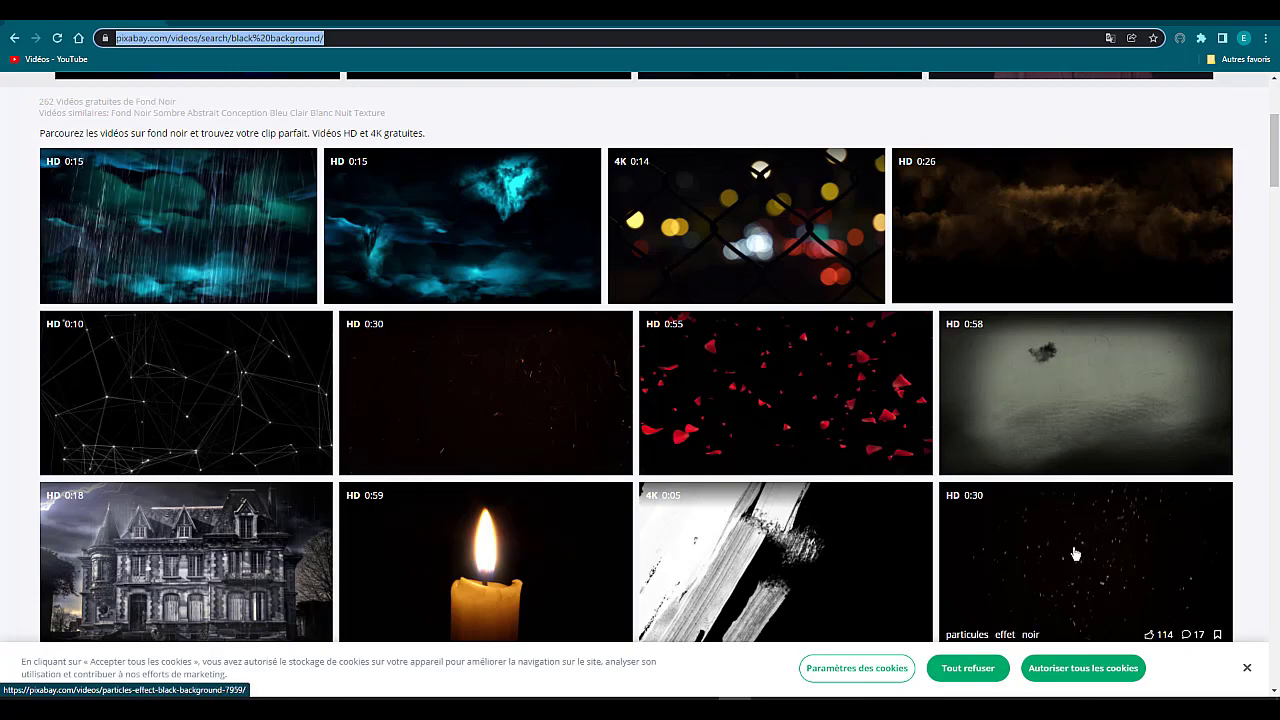
scroll(1075, 545, "down", 10)
scroll(1087, 520, "down", 10)
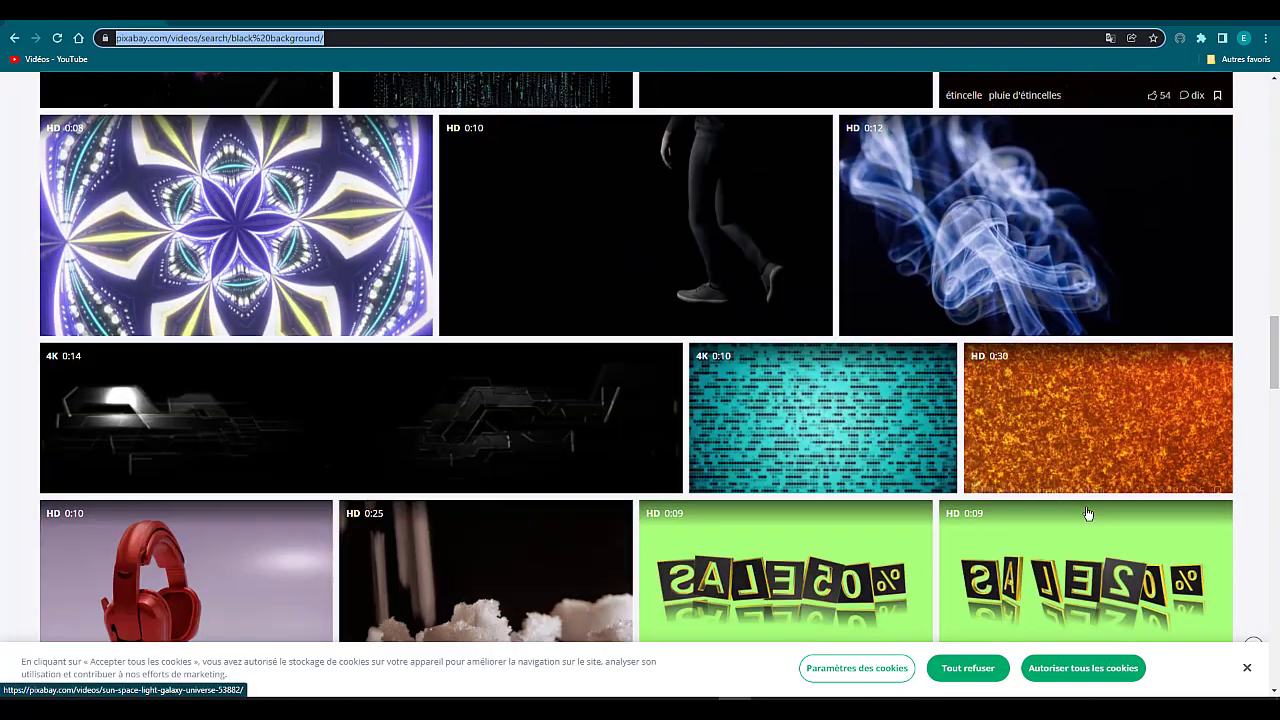
scroll(1088, 513, "down", 10)
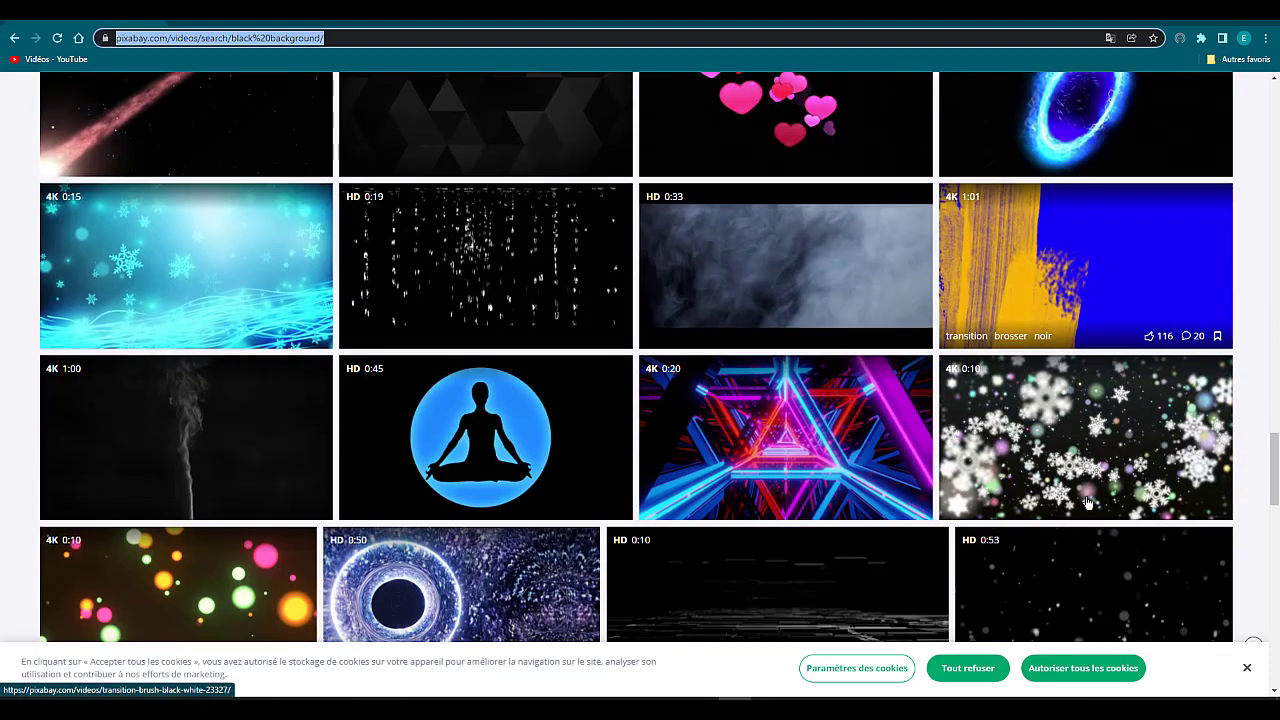
scroll(1086, 488, "down", 9)
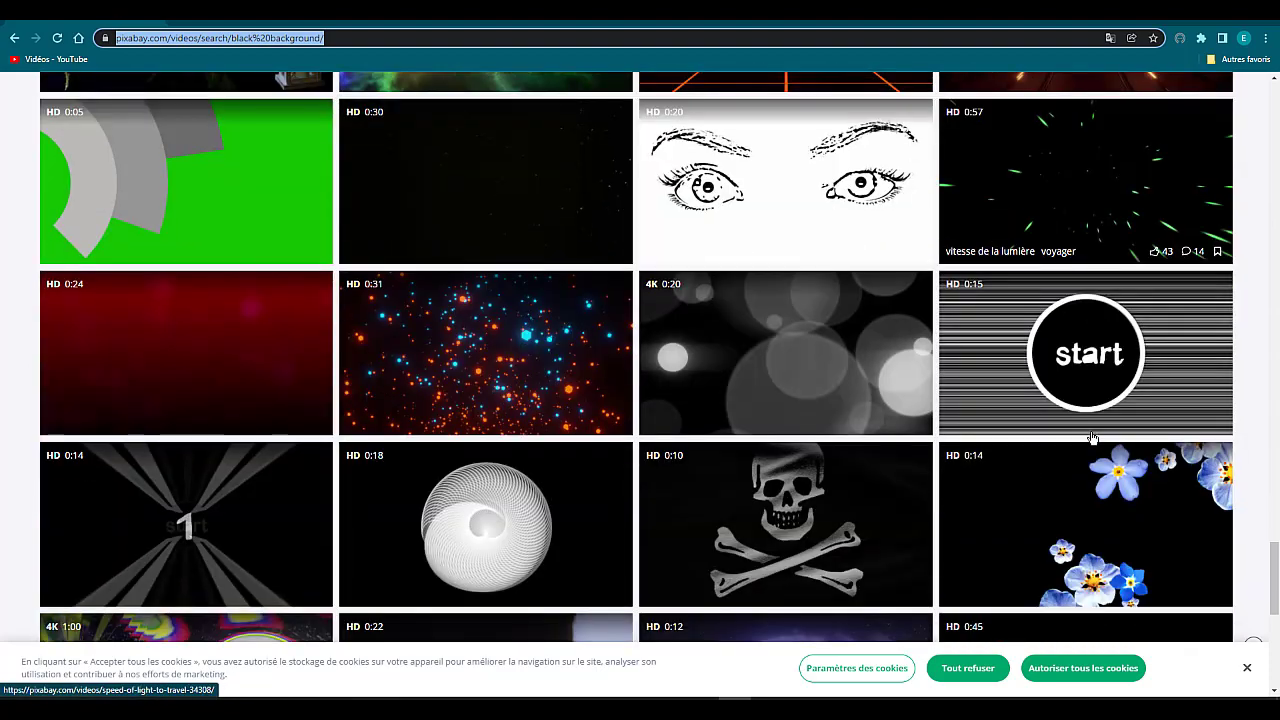
scroll(908, 410, "down", 2)
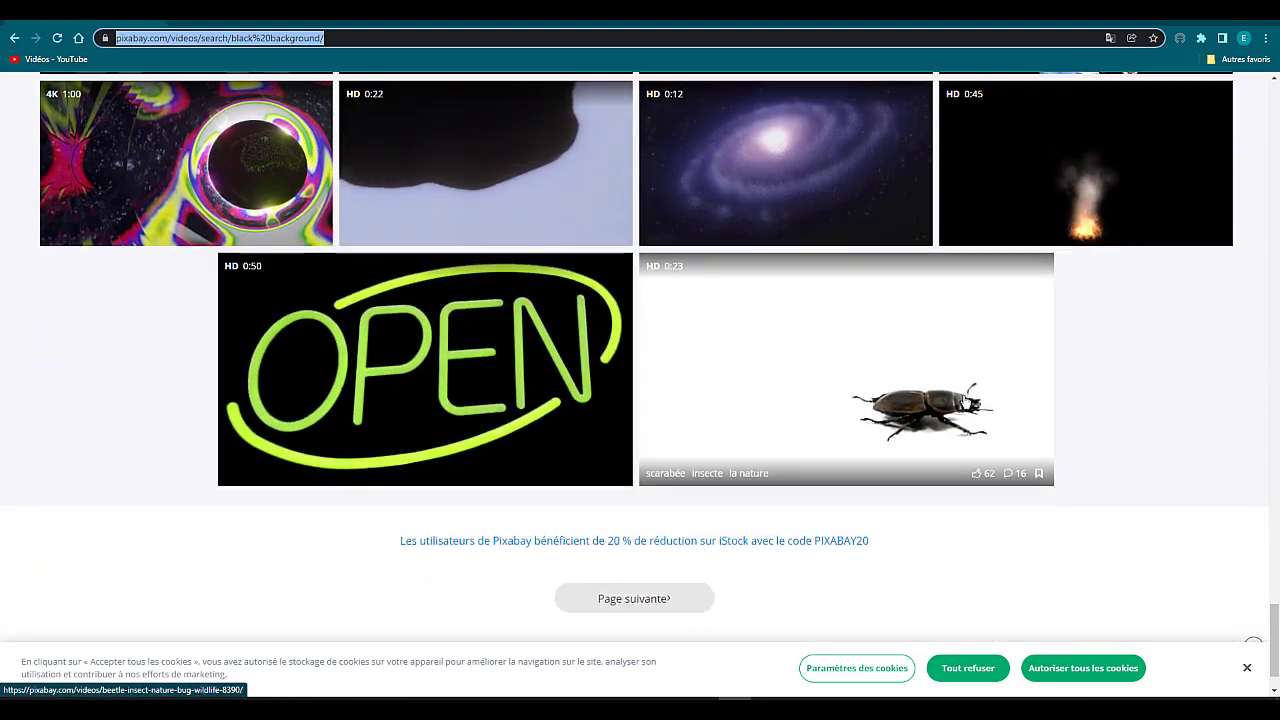
scroll(963, 409, "up", 6)
scroll(963, 409, "up", 6)
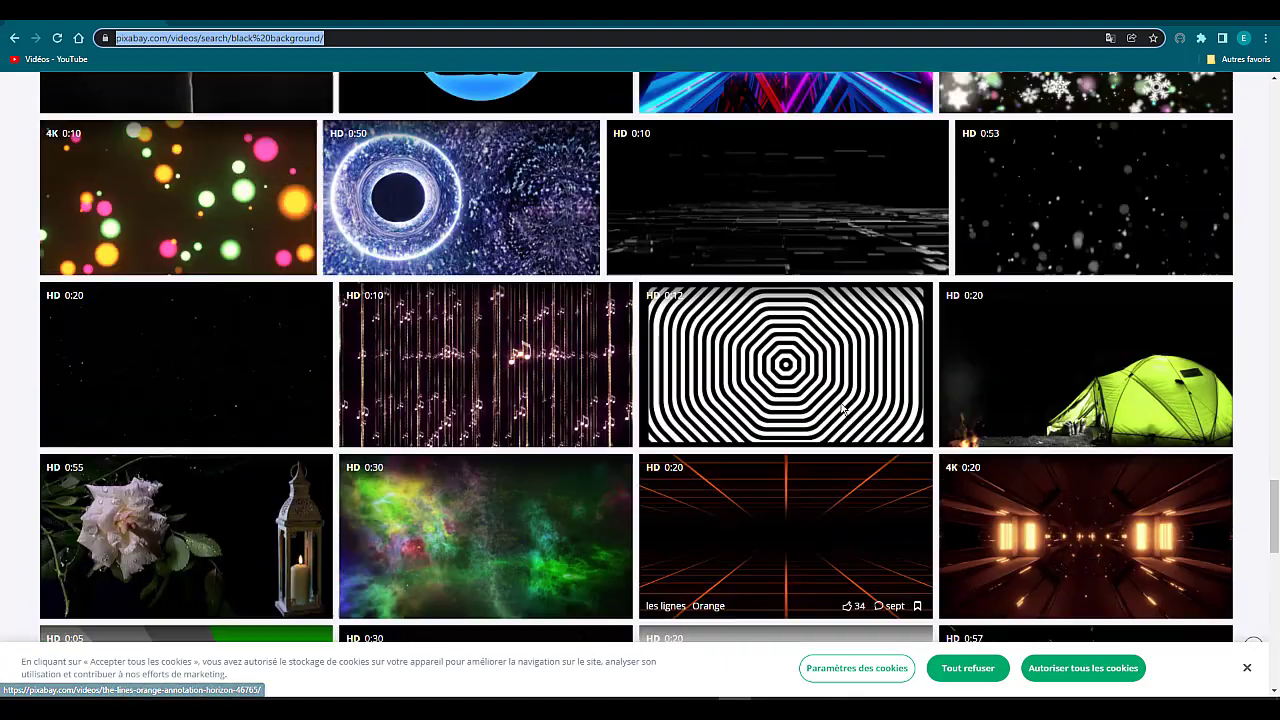
scroll(779, 397, "up", 6)
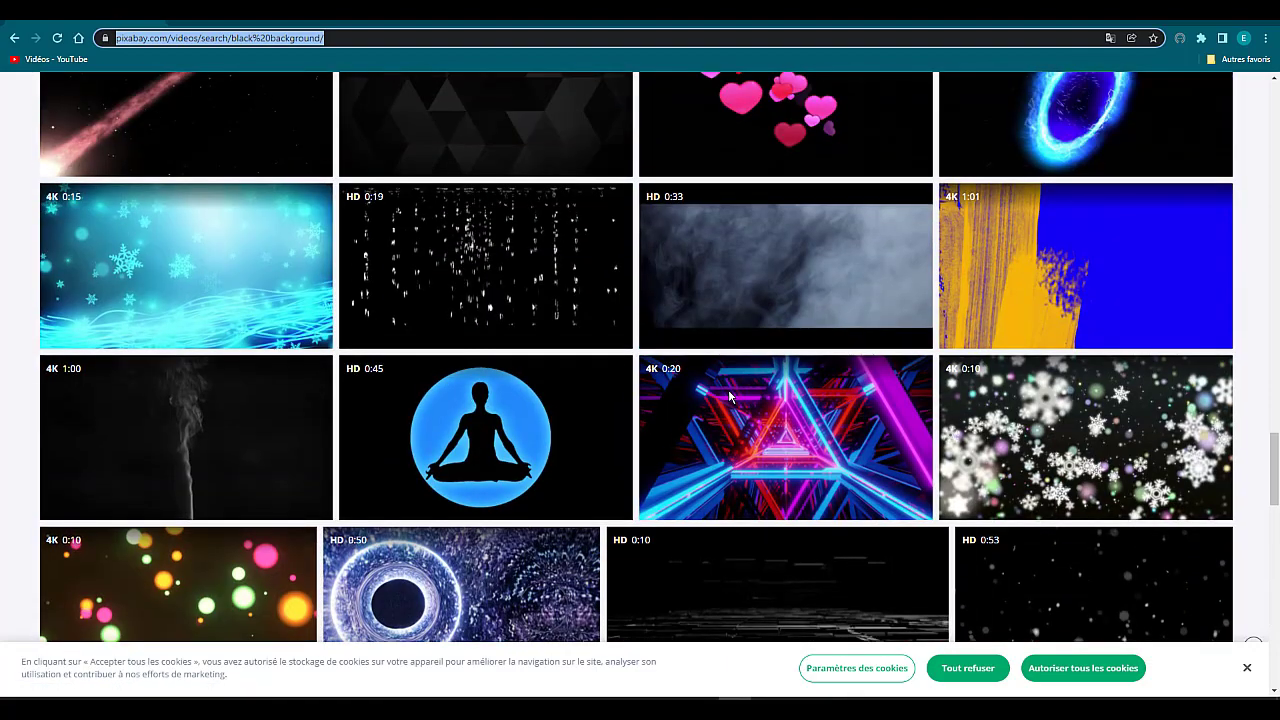
scroll(661, 422, "down", 3)
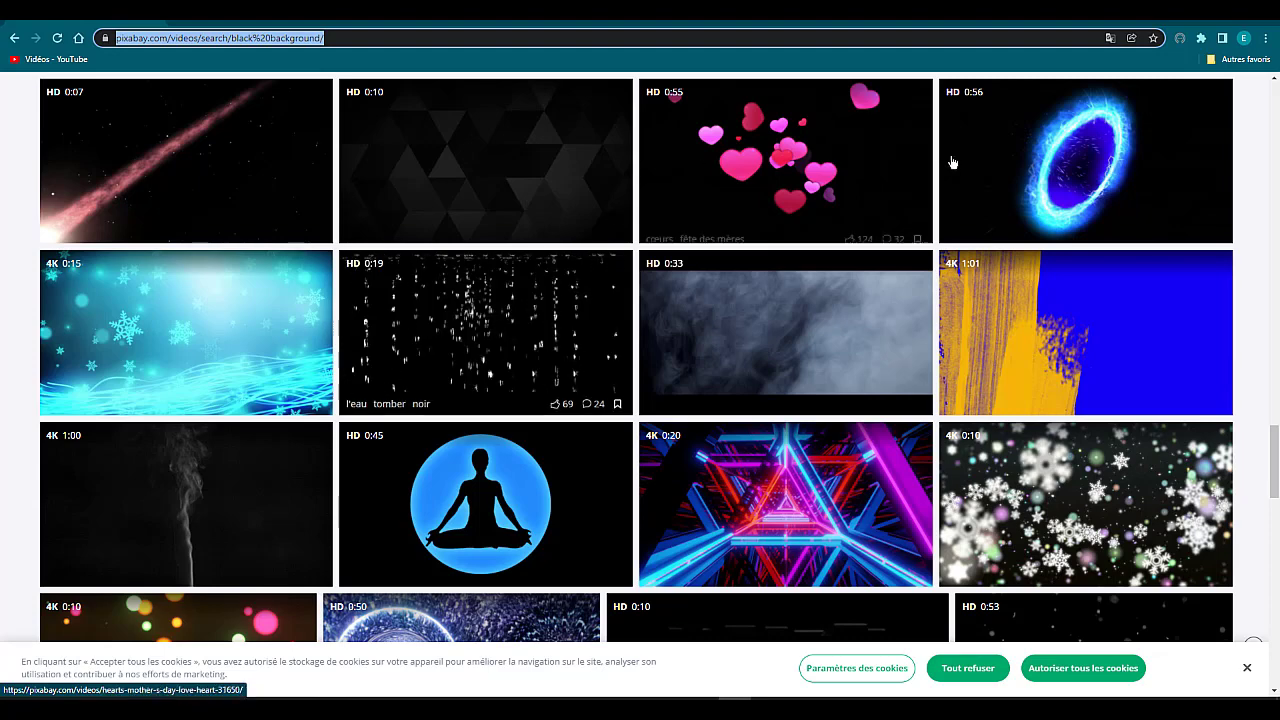
scroll(951, 165, "up", 6)
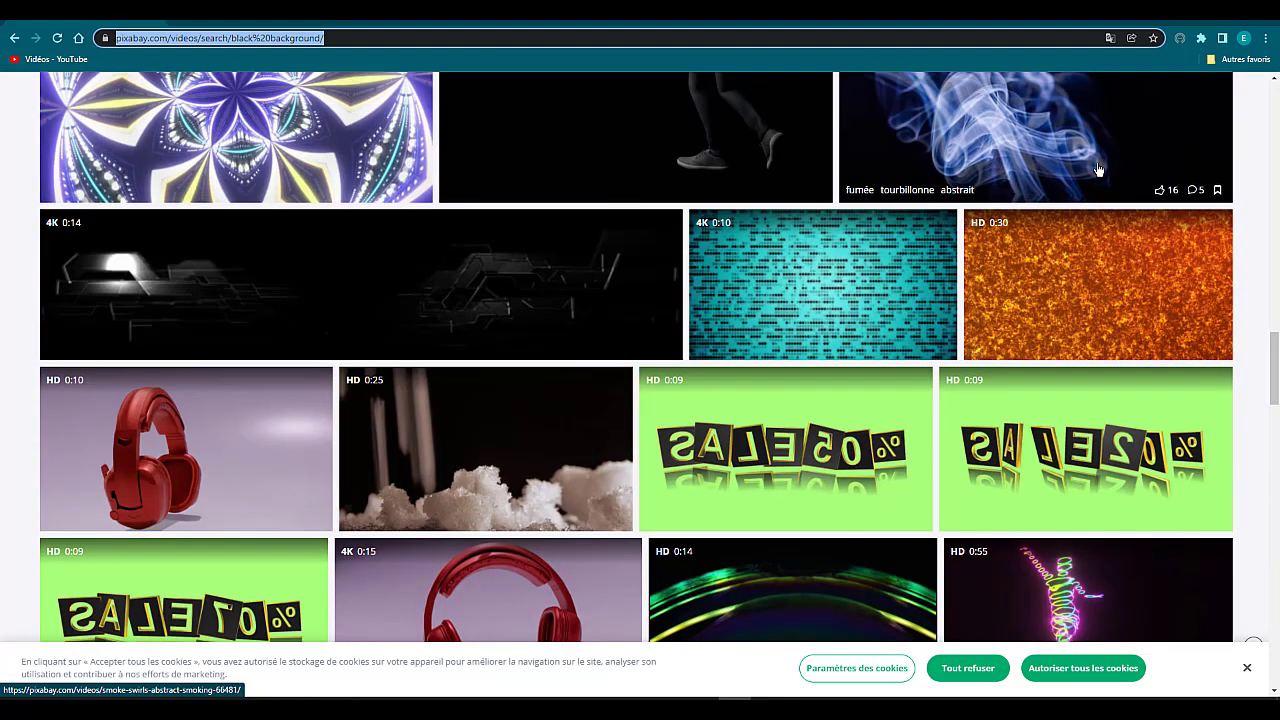
scroll(856, 178, "up", 2)
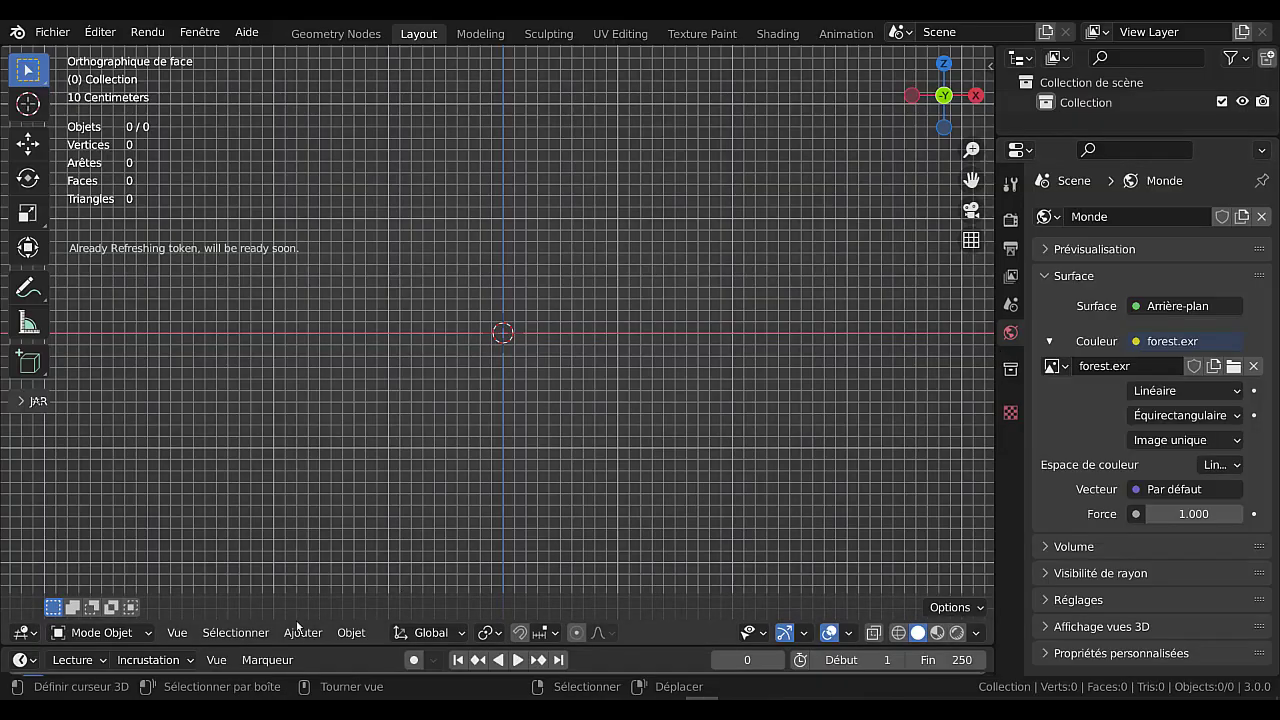
Step: Import the video Candle - 43424.mp4 from the Desktop folder using Images as Planes
left_click(301, 633)
mouse_move(311, 616)
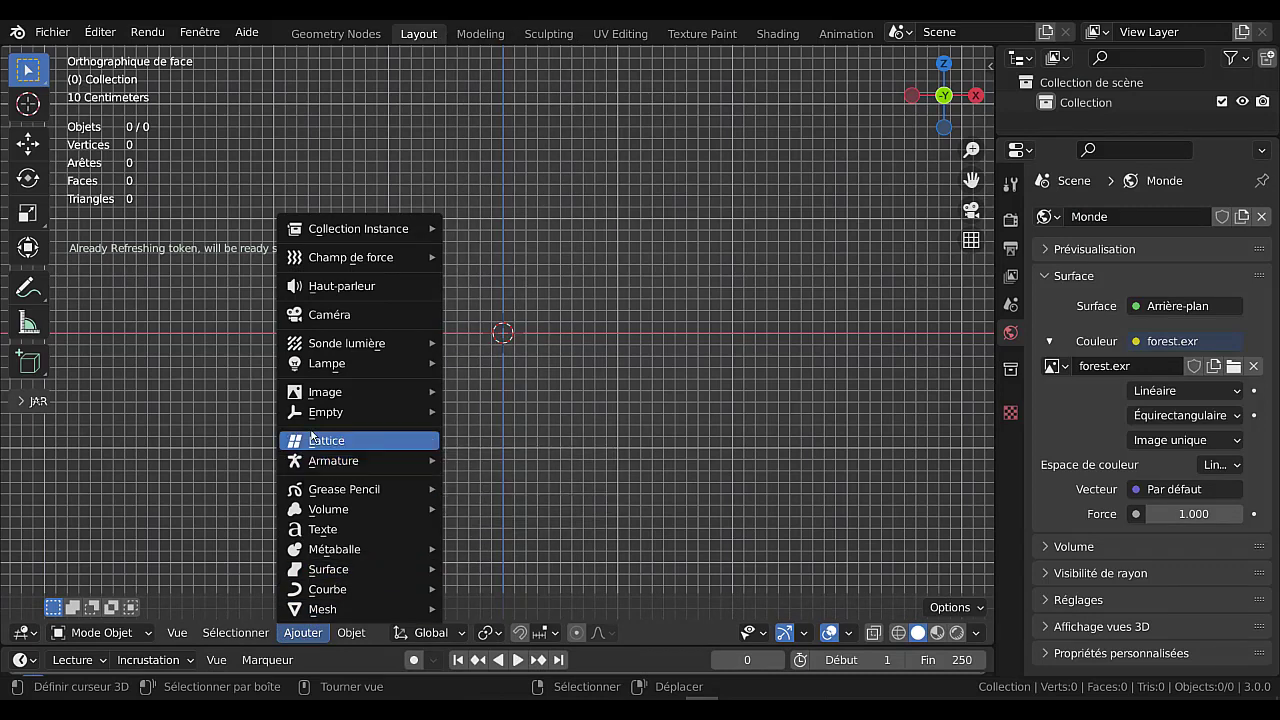
mouse_move(321, 399)
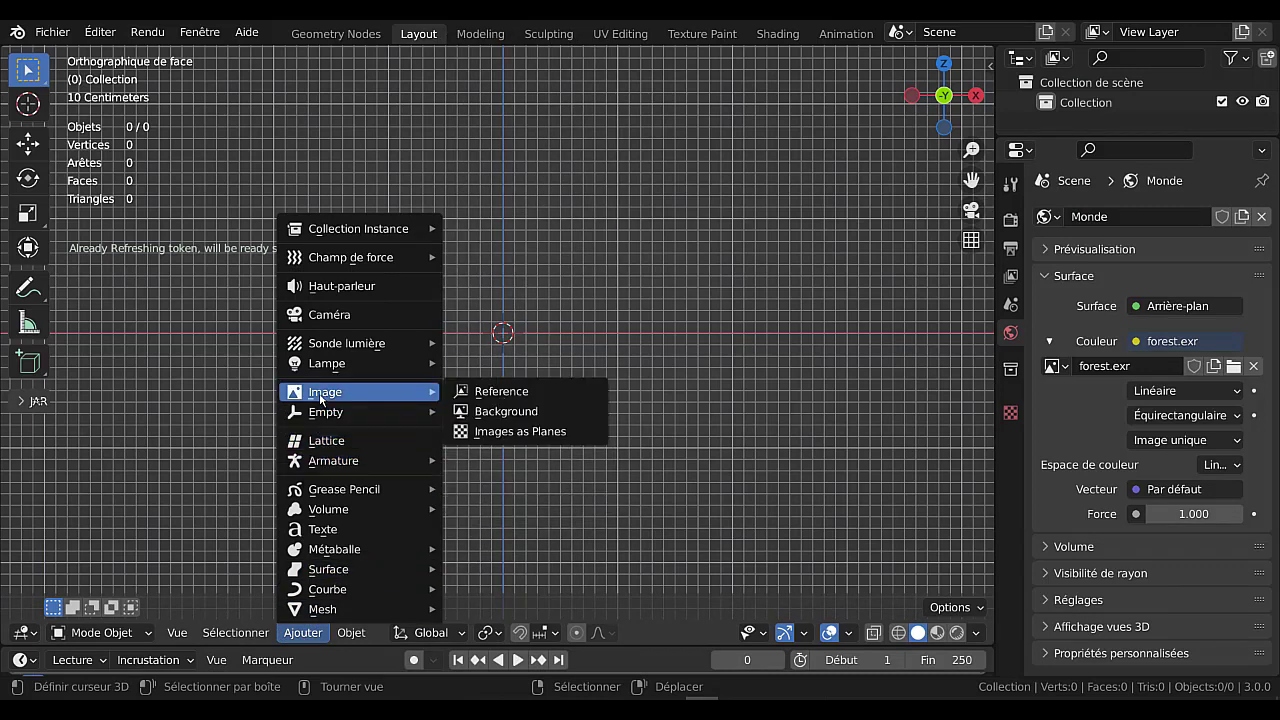
left_click(525, 431)
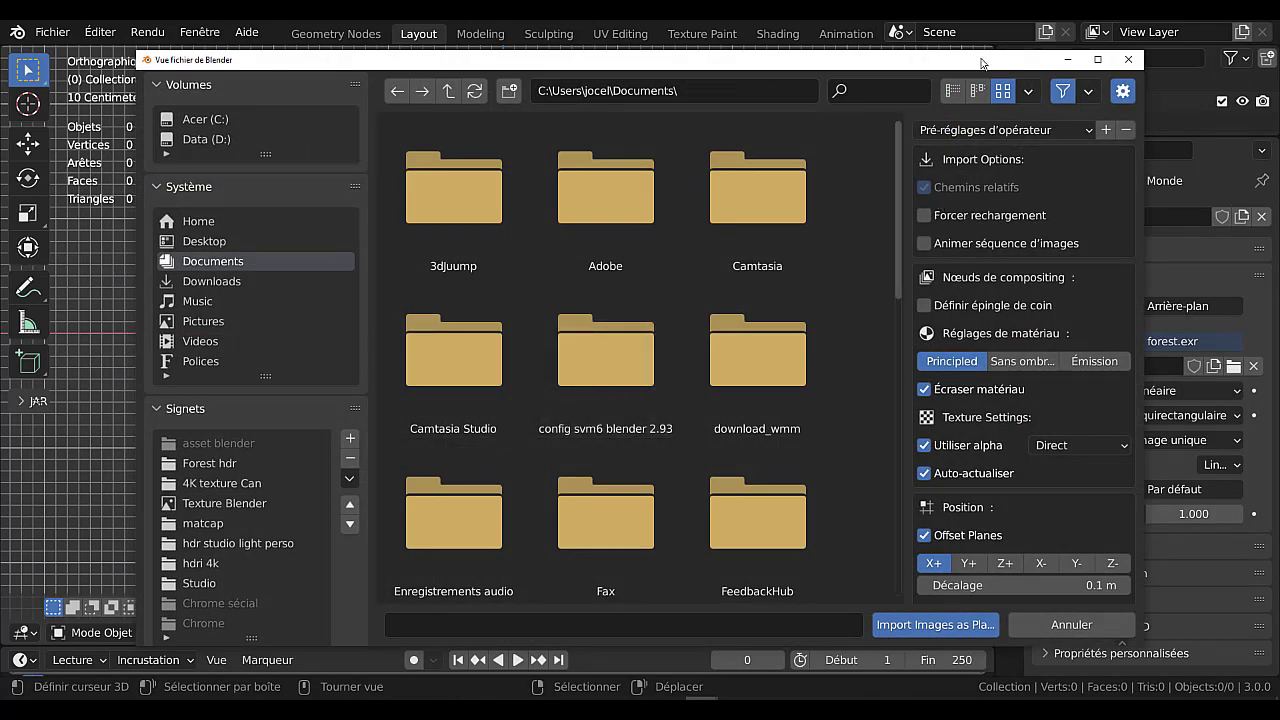
left_click(205, 243)
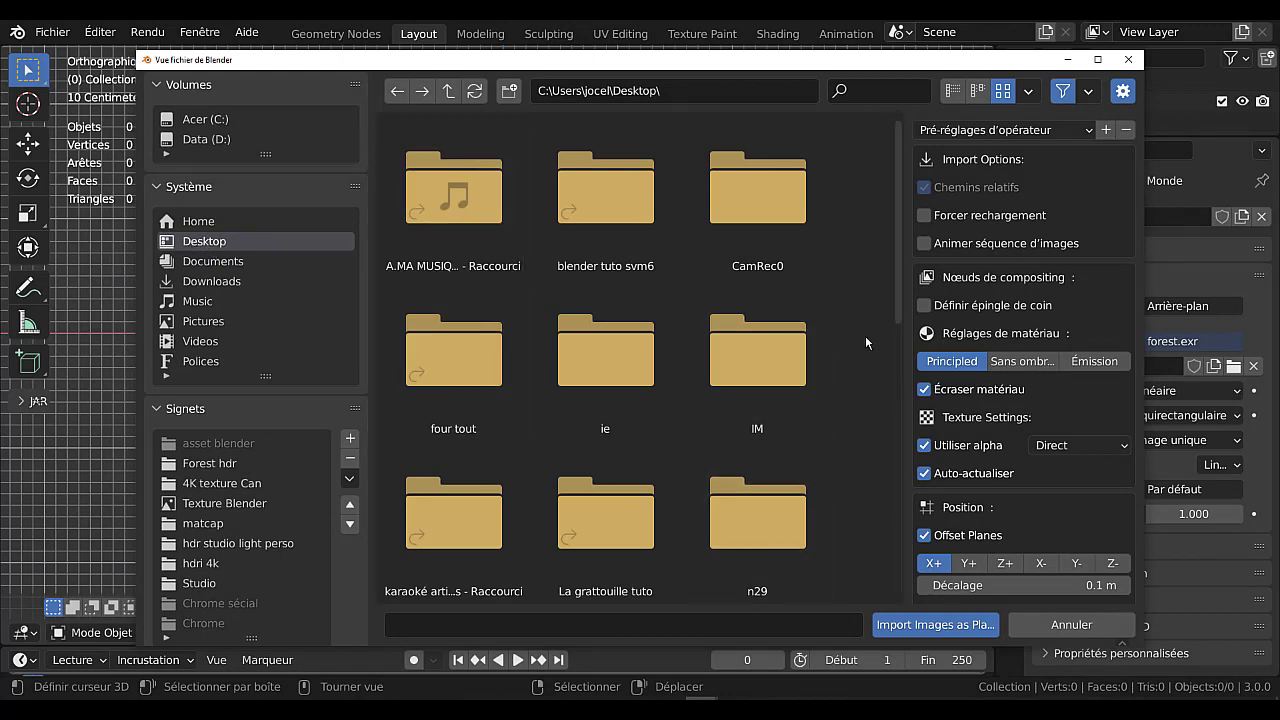
left_click_drag(900, 285, 898, 580)
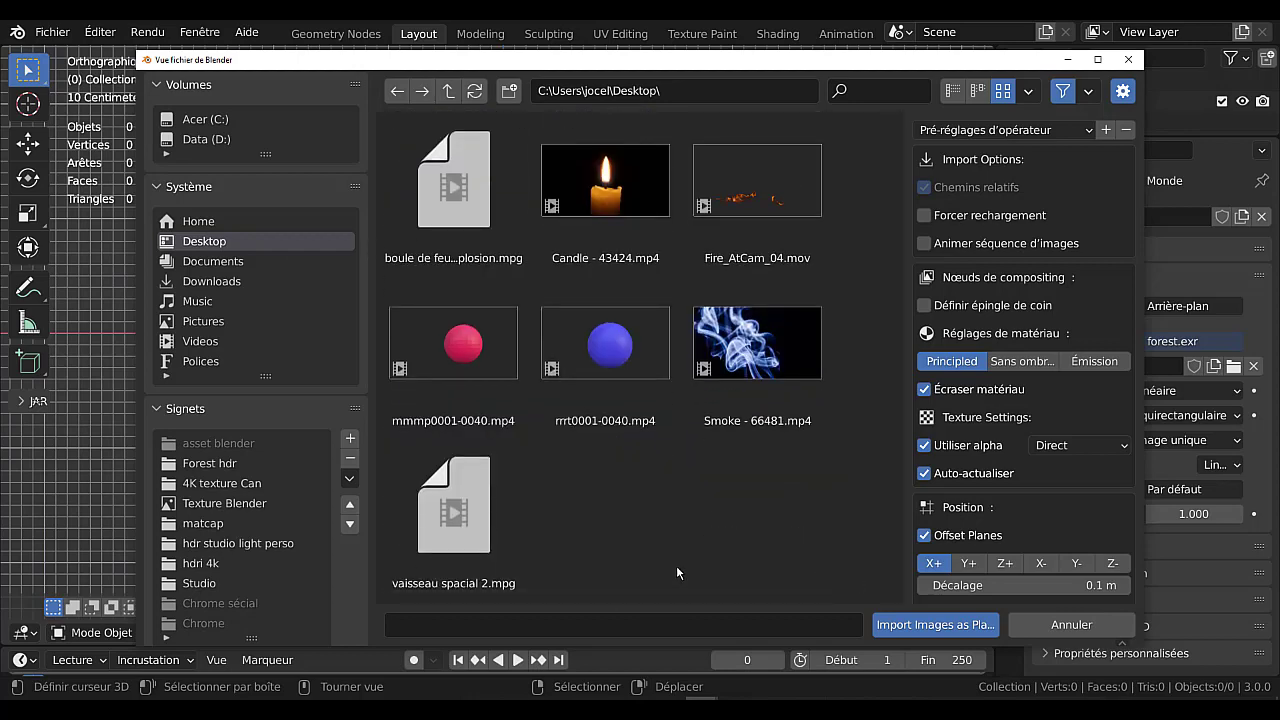
left_click(611, 190)
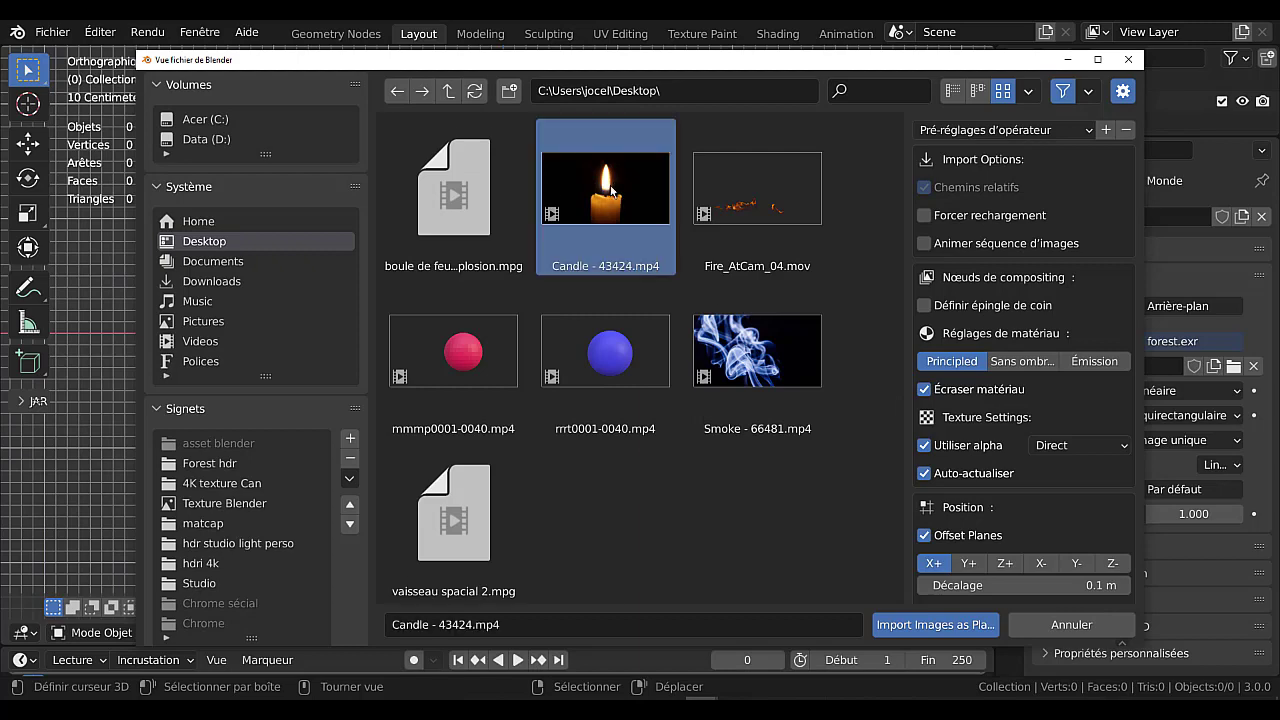
left_click(905, 626)
Step: Show the candle plane in Material Preview shading and rotate it 90° about the global X axis
middle_click_drag(634, 422, 654, 474)
left_click(938, 632)
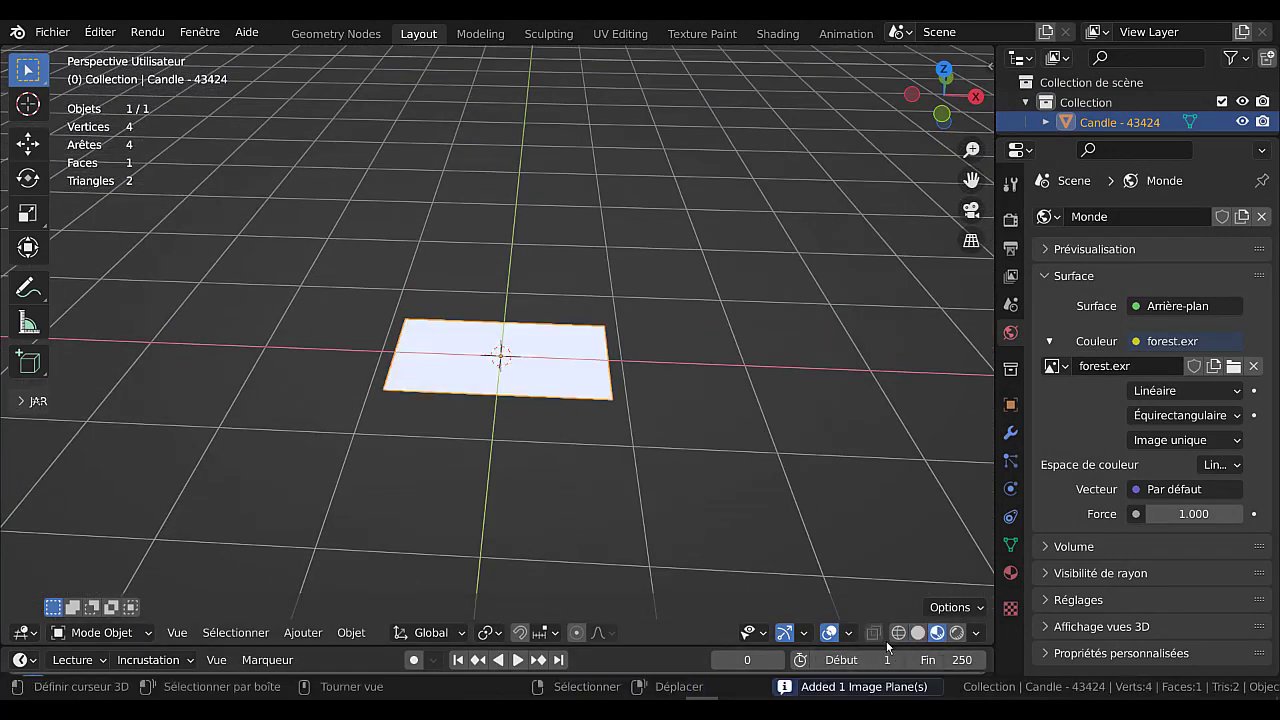
scroll(557, 498, "up", 1)
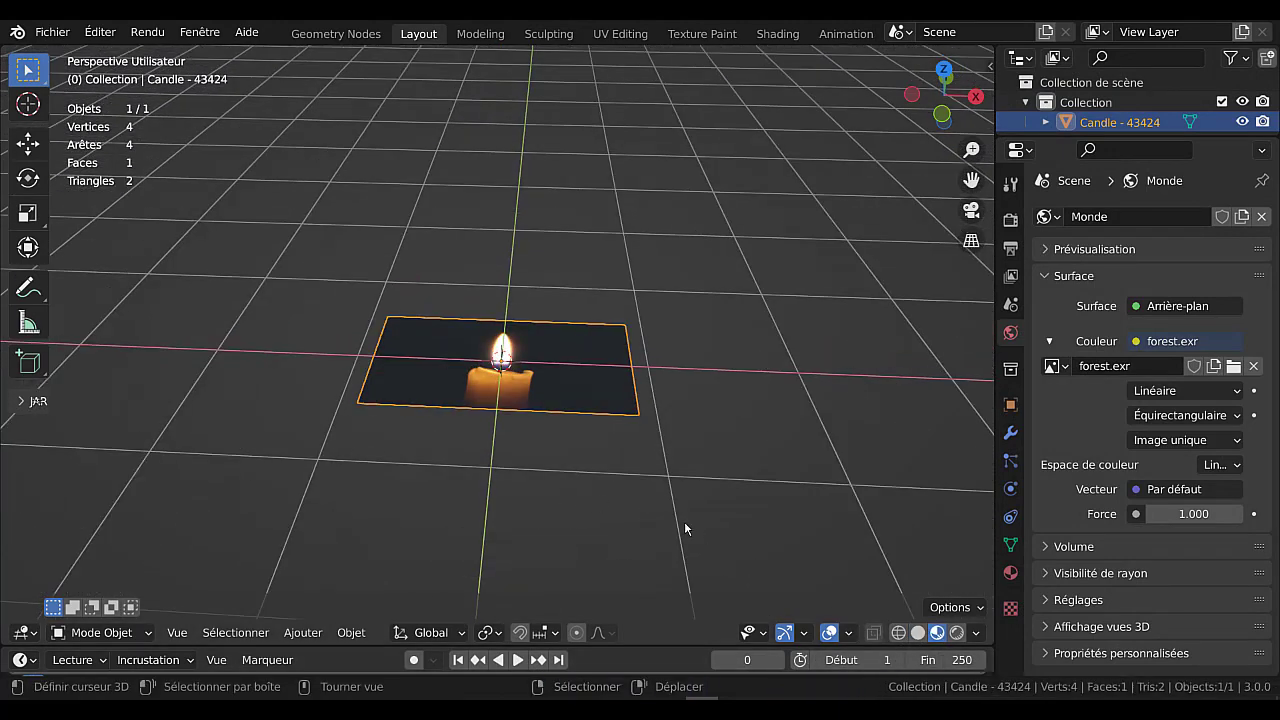
type("rx90")
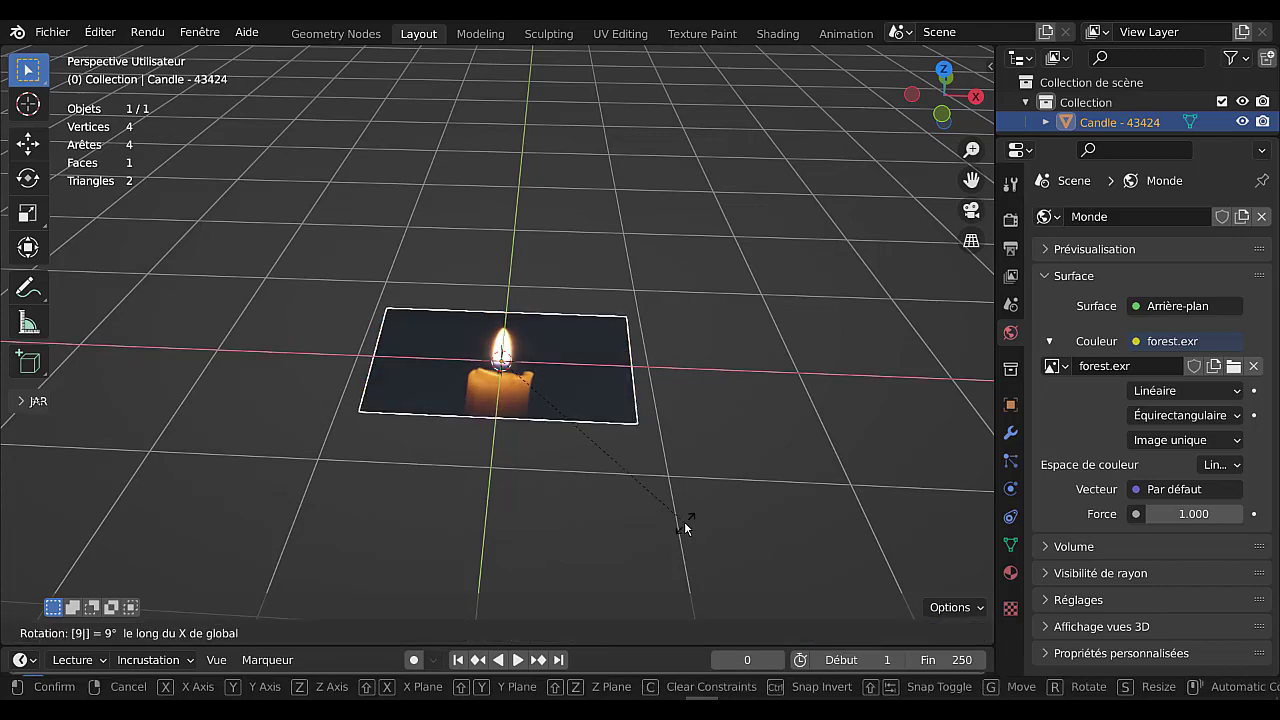
key("Return")
middle_click_drag(778, 450, 782, 416)
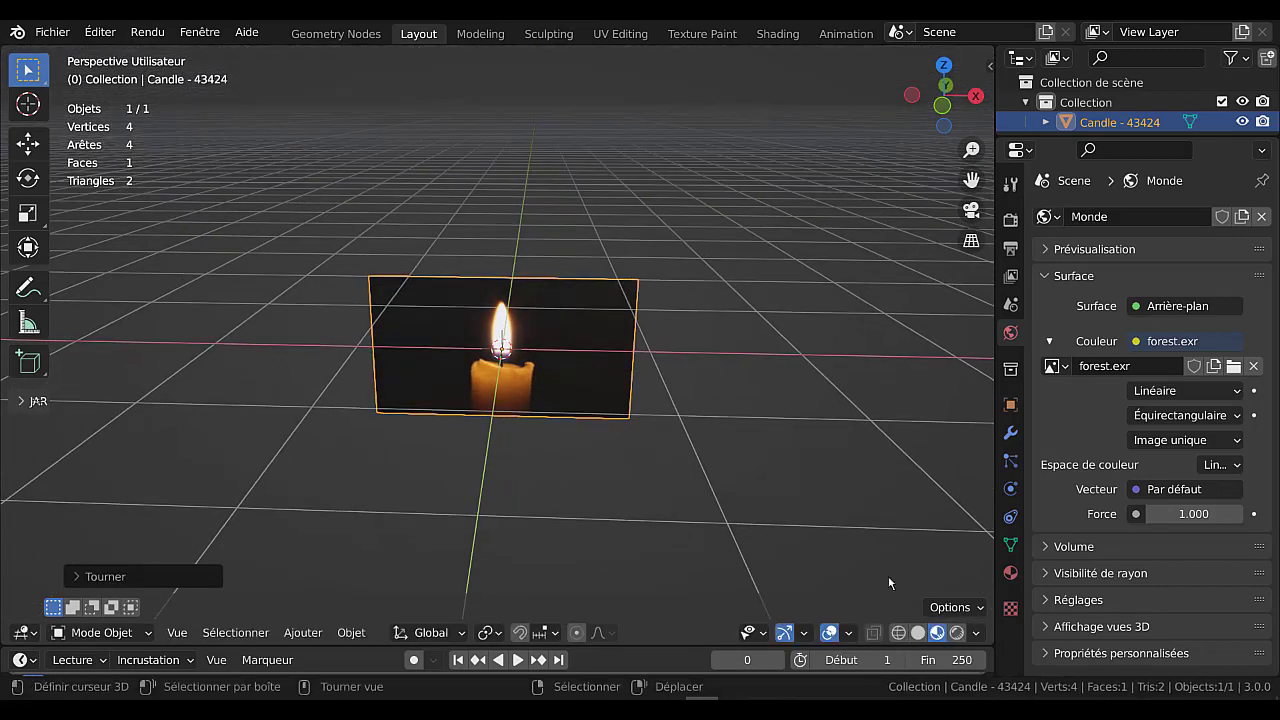
Step: Switch the viewport to Rendered shading to show the candle plane against the forest environment
left_click(956, 634)
left_click(955, 636)
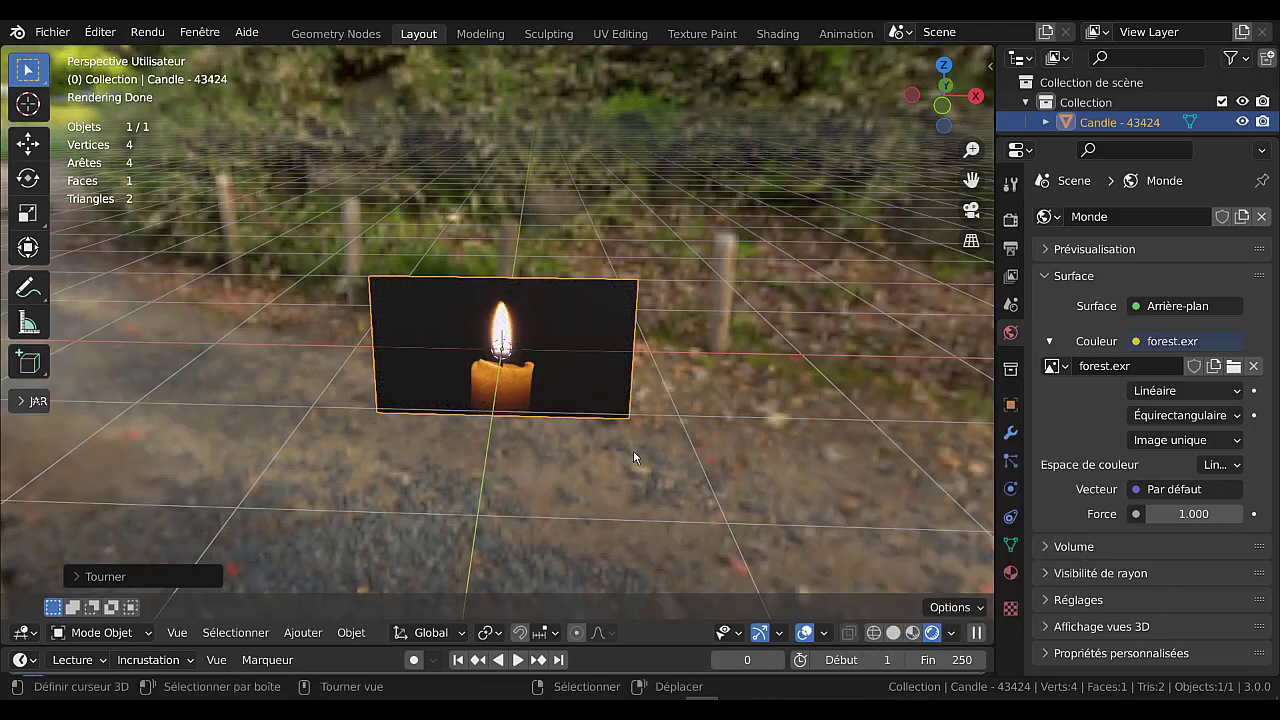
scroll(513, 451, "up", 2)
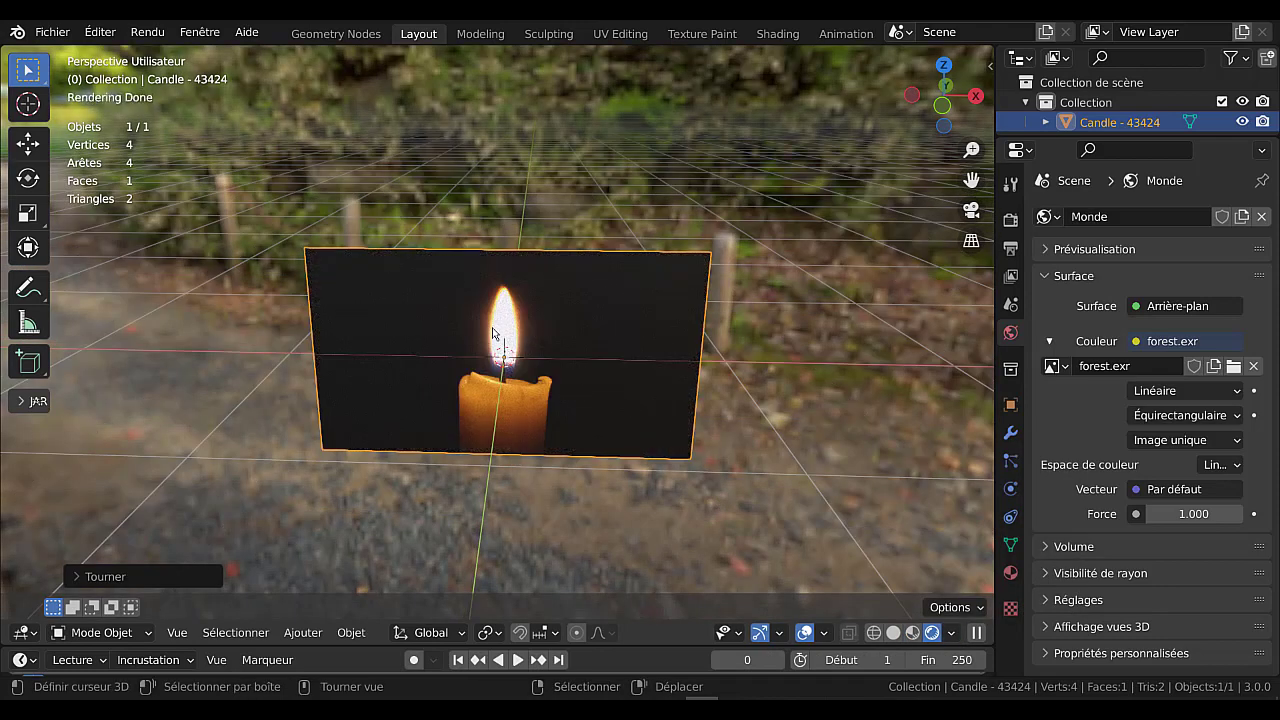
Step: Switch the viewport to Material Preview shading, play the candle video on the plane, and stop playback at frame 235
left_click(914, 633)
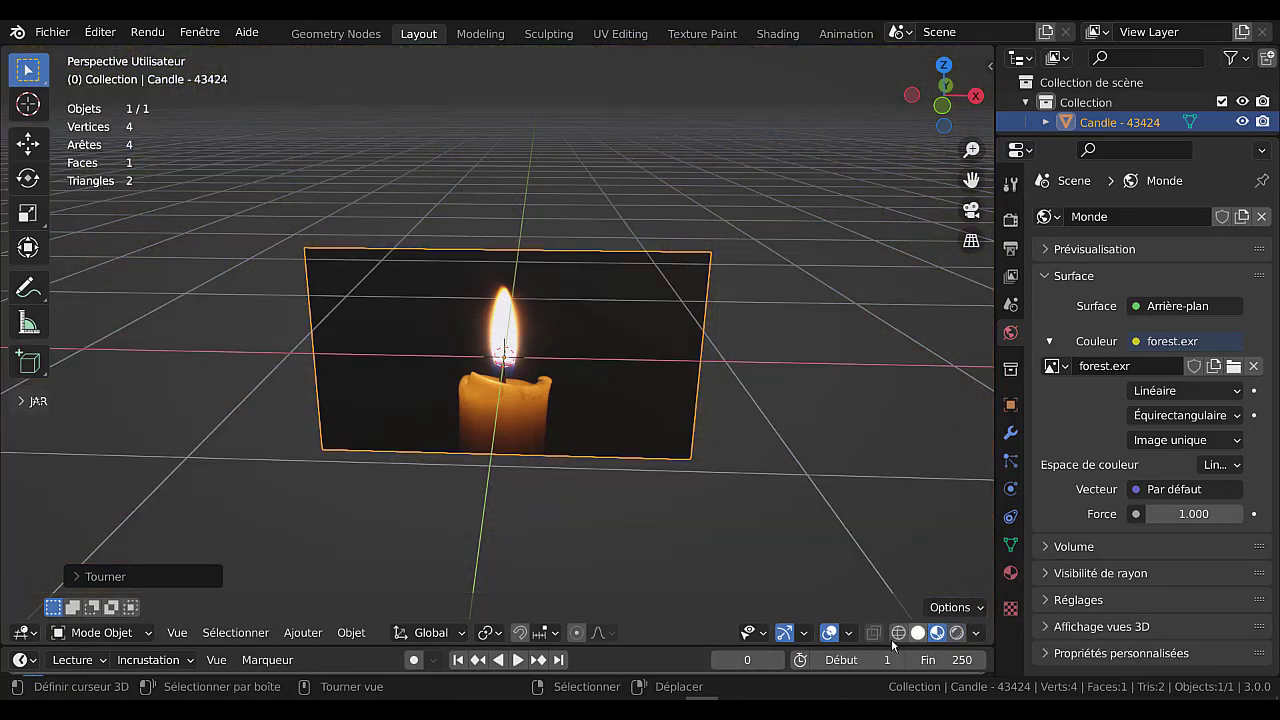
scroll(512, 380, "up", 4)
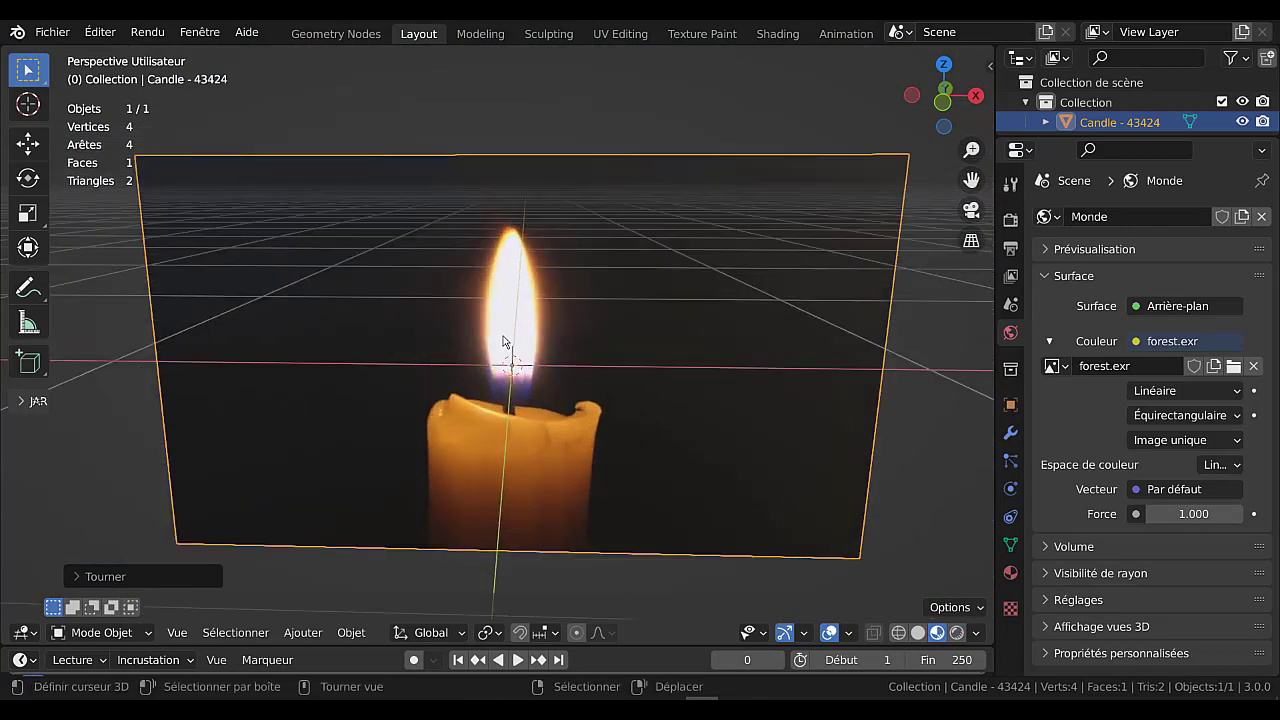
left_click(518, 660)
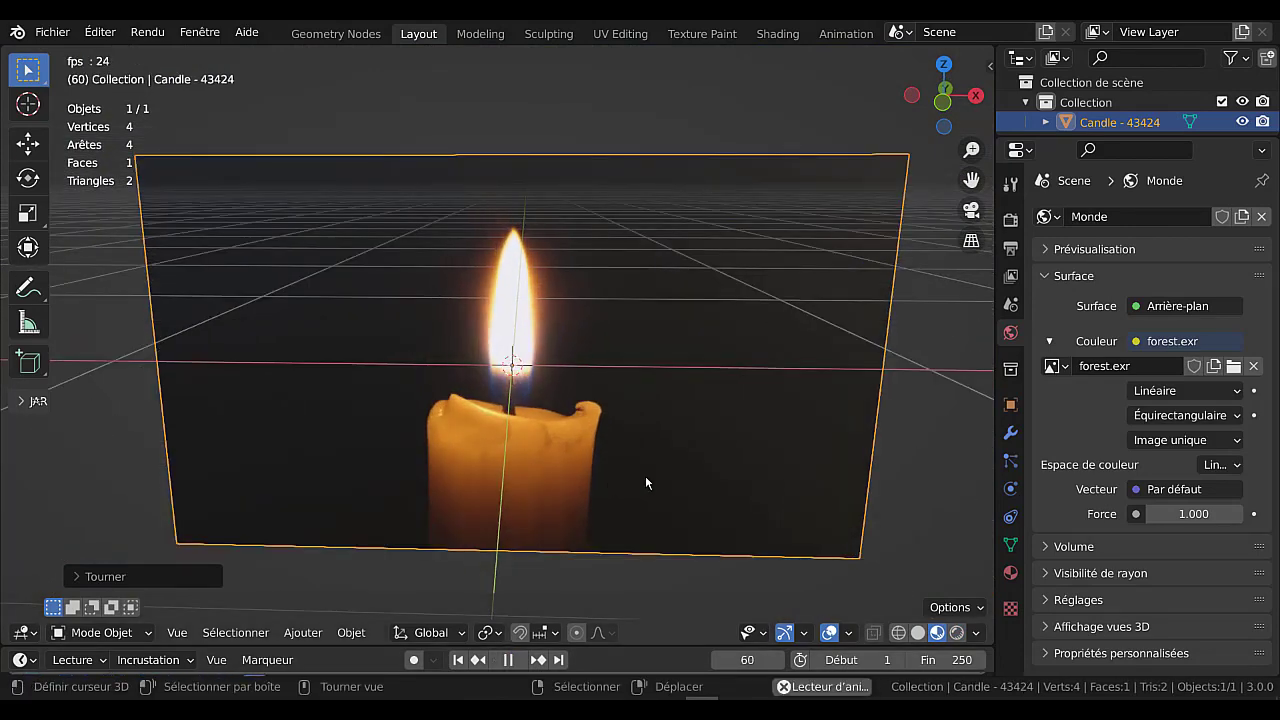
scroll(688, 475, "down", 3)
scroll(700, 476, "down", 1)
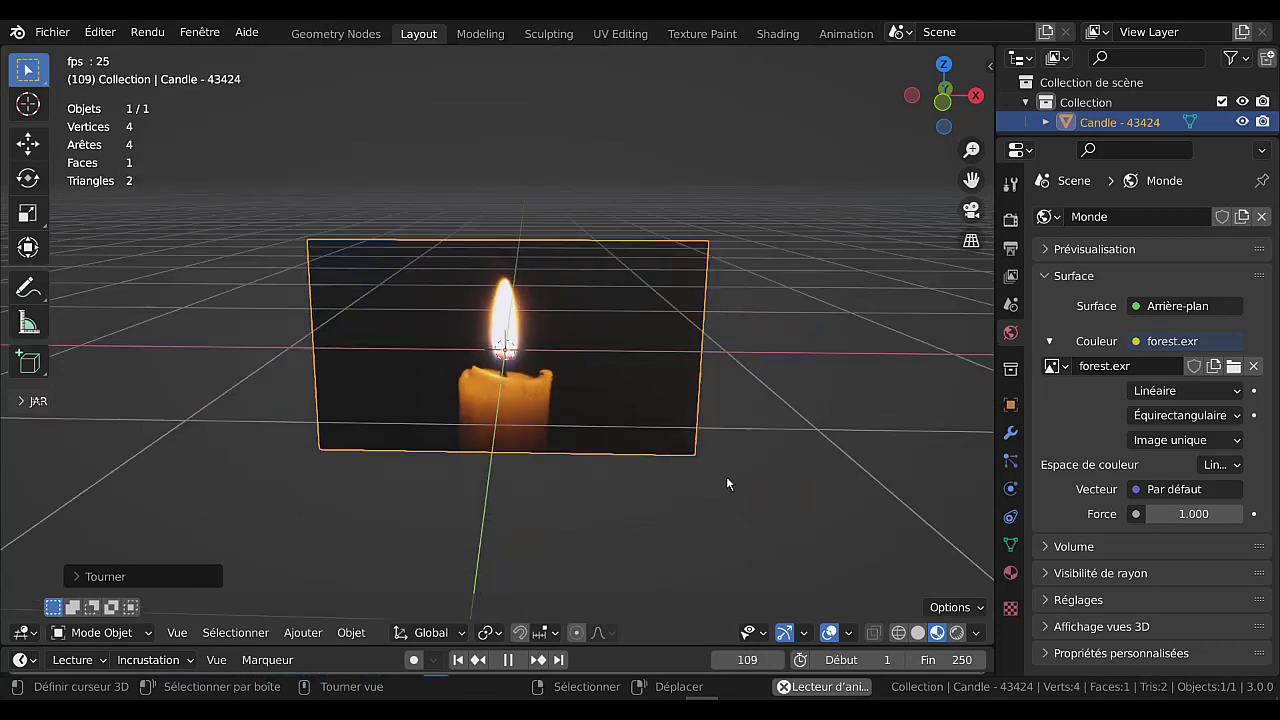
middle_click_drag(726, 476, 714, 425)
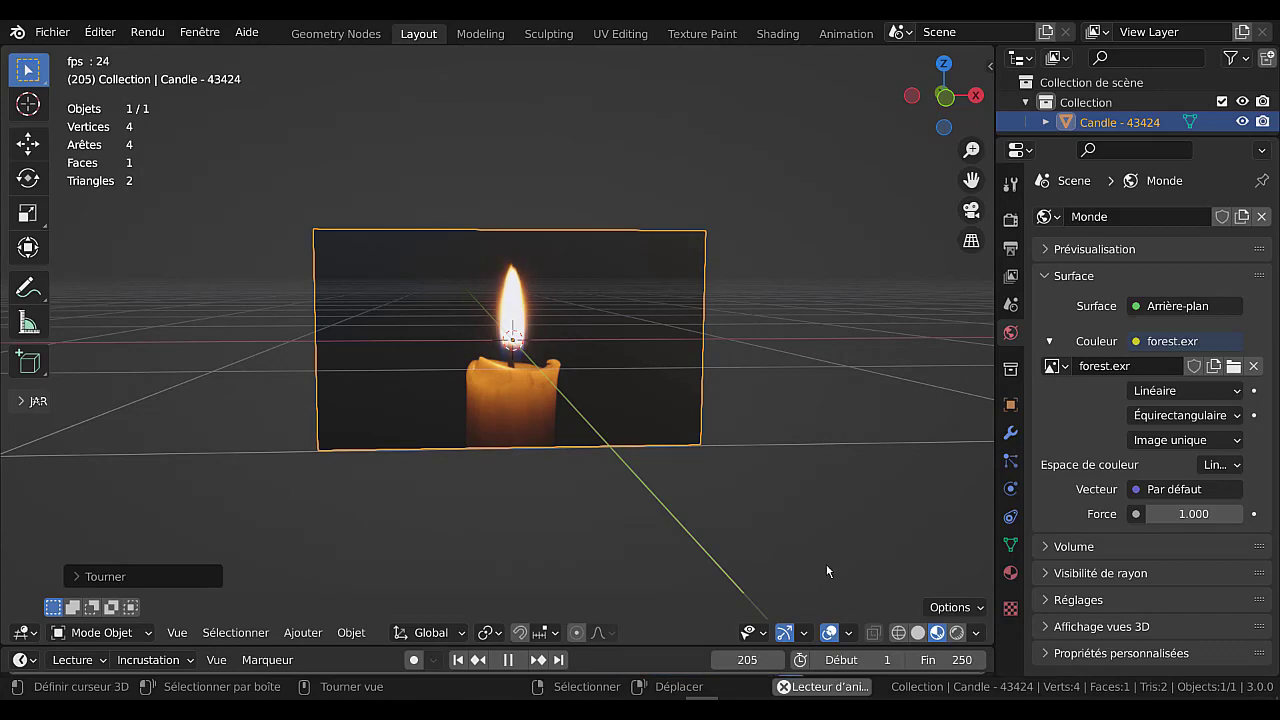
left_click(511, 661)
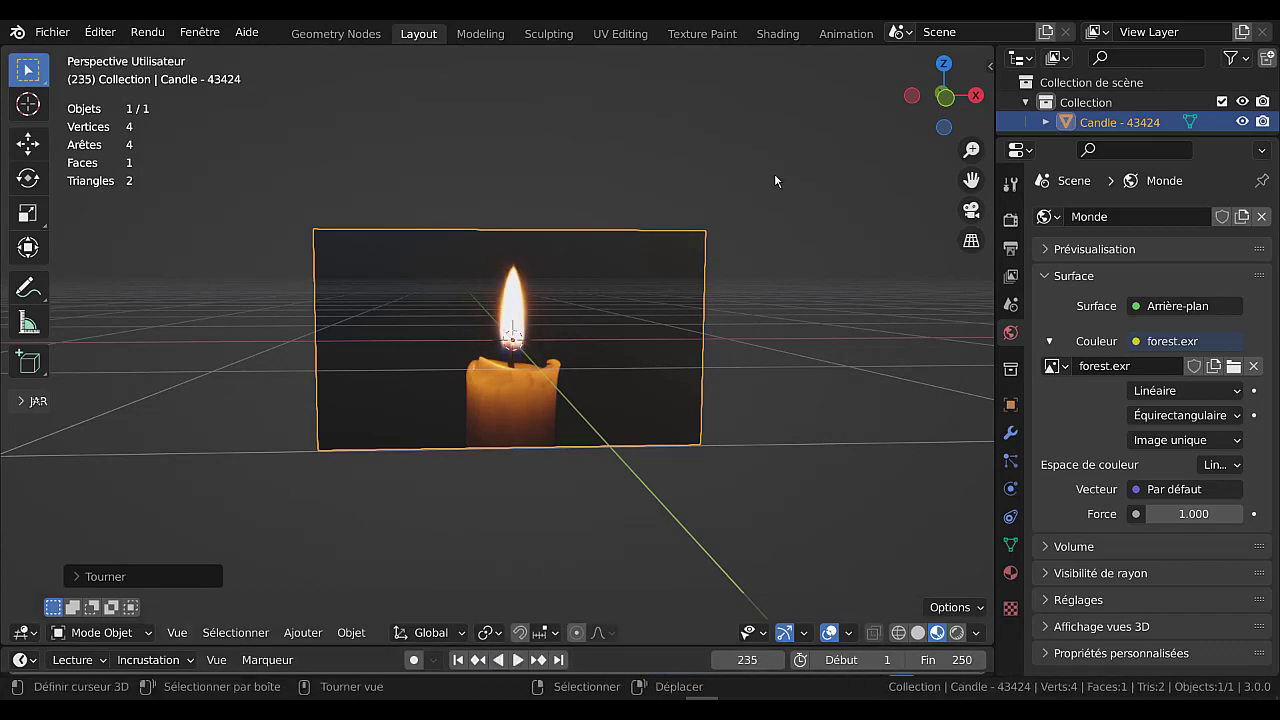
Step: Open the Shading workspace, enlarge the node editor, and move the video texture node well clear of the Principled BSDF
left_click(769, 34)
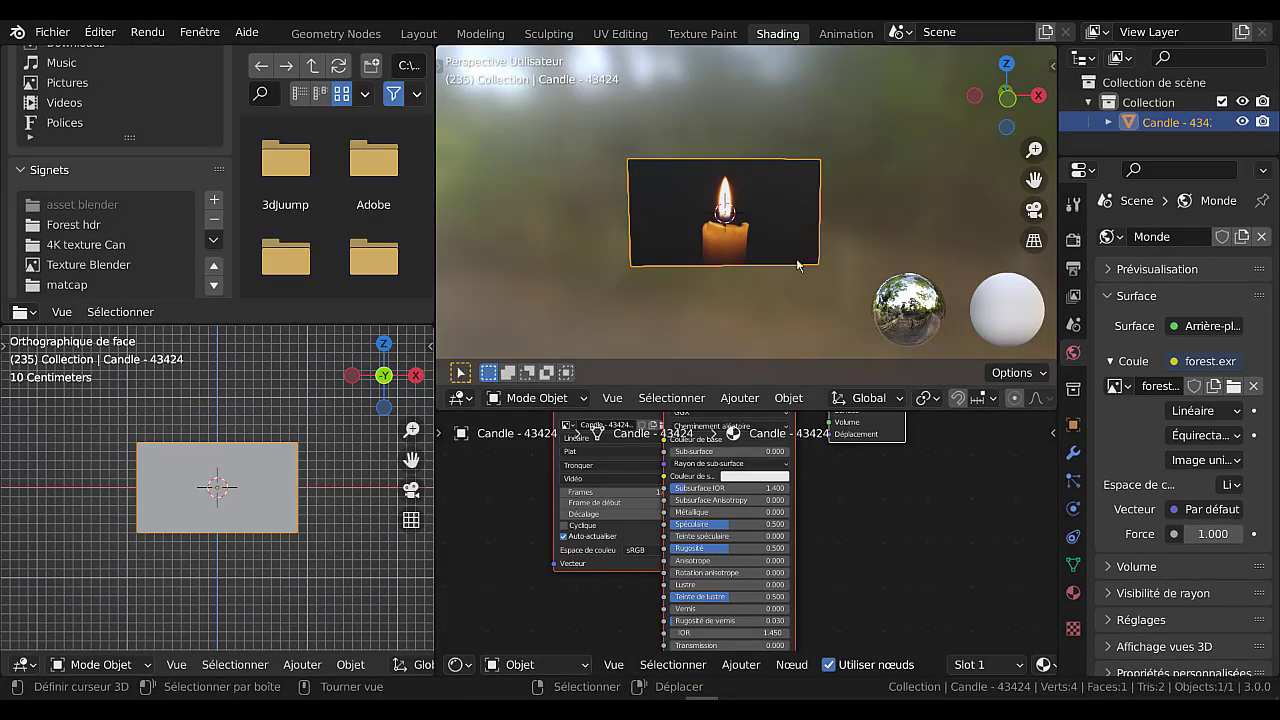
left_click(918, 402)
left_click_drag(919, 410, 919, 210)
left_click_drag(879, 289, 925, 282)
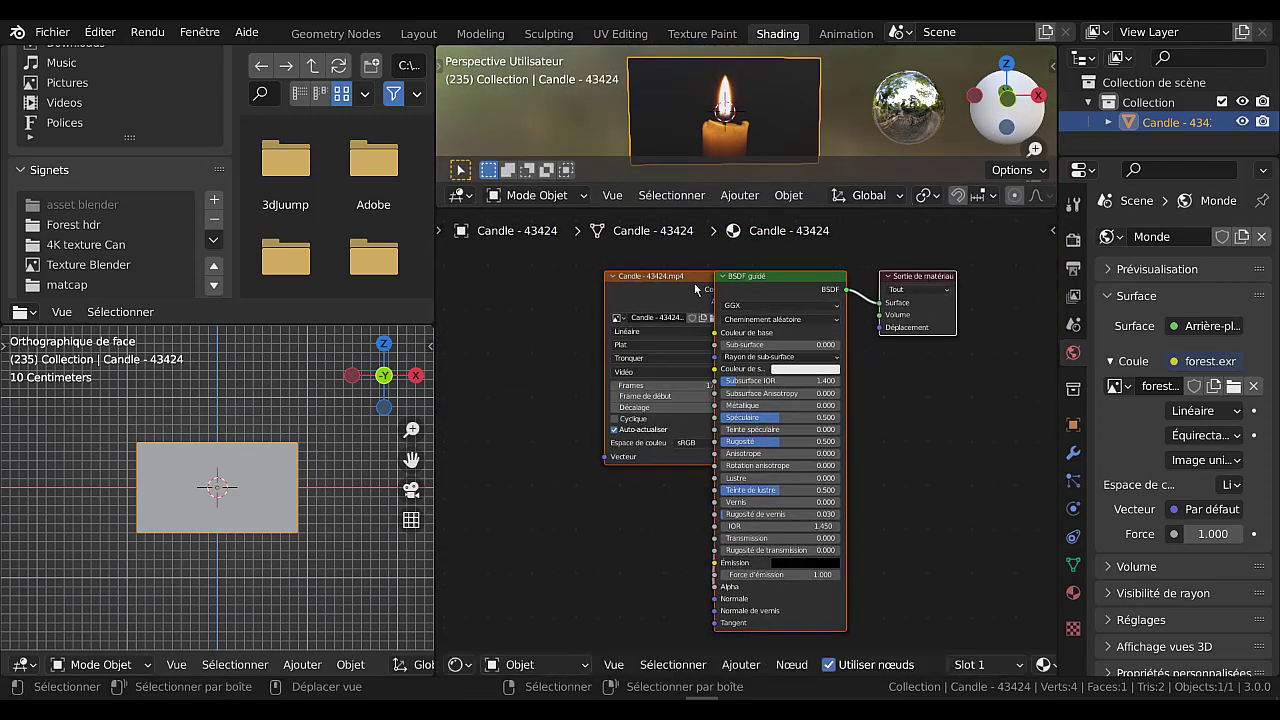
left_click_drag(676, 277, 567, 275)
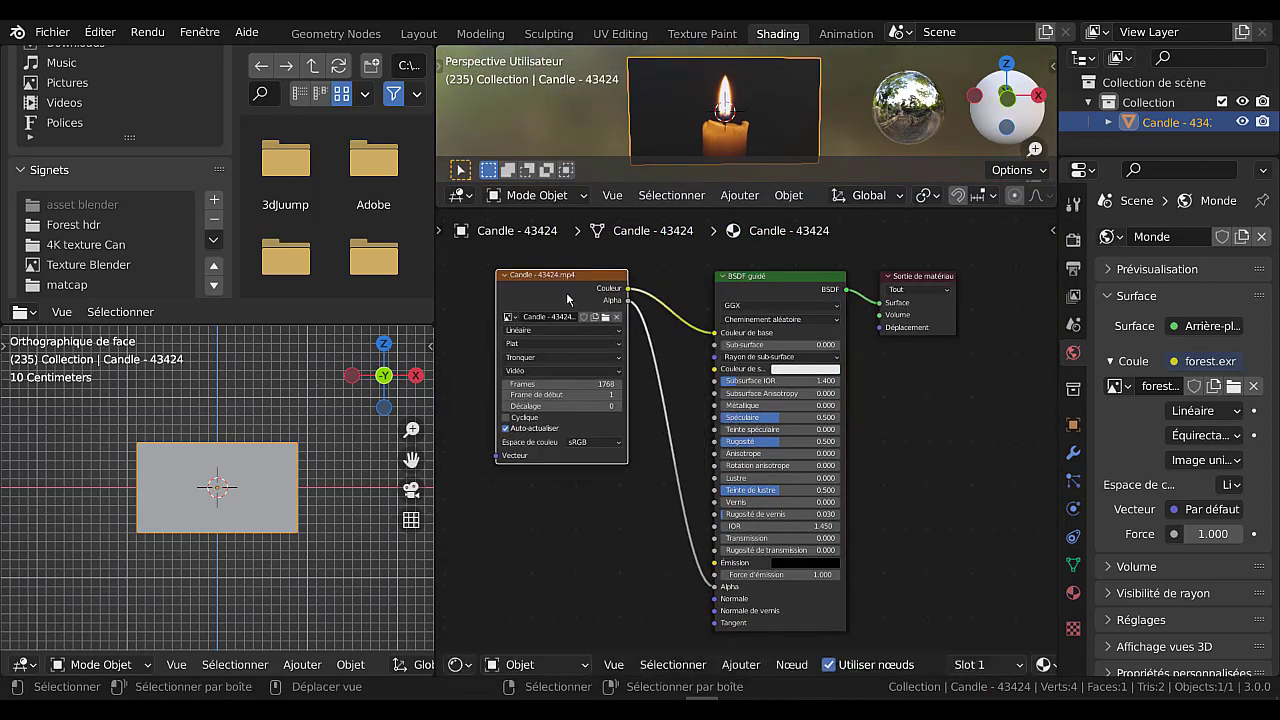
middle_click_drag(635, 551, 698, 554)
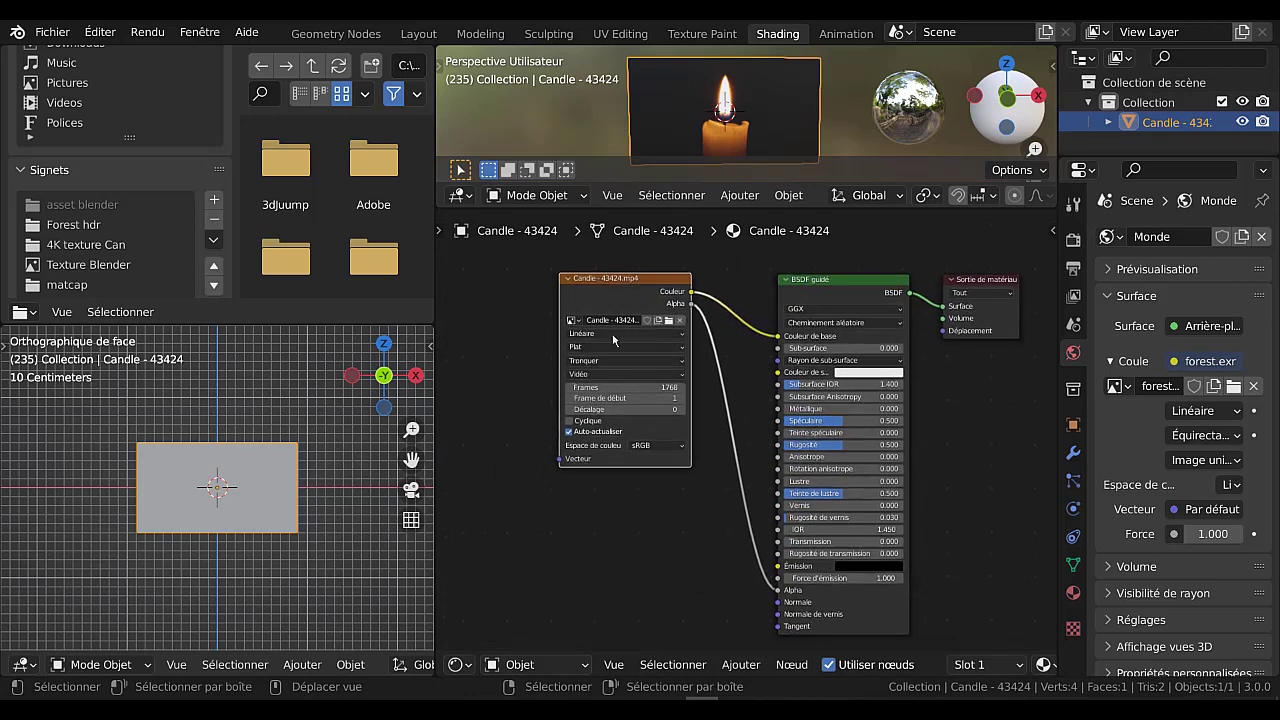
left_click_drag(621, 289, 585, 299)
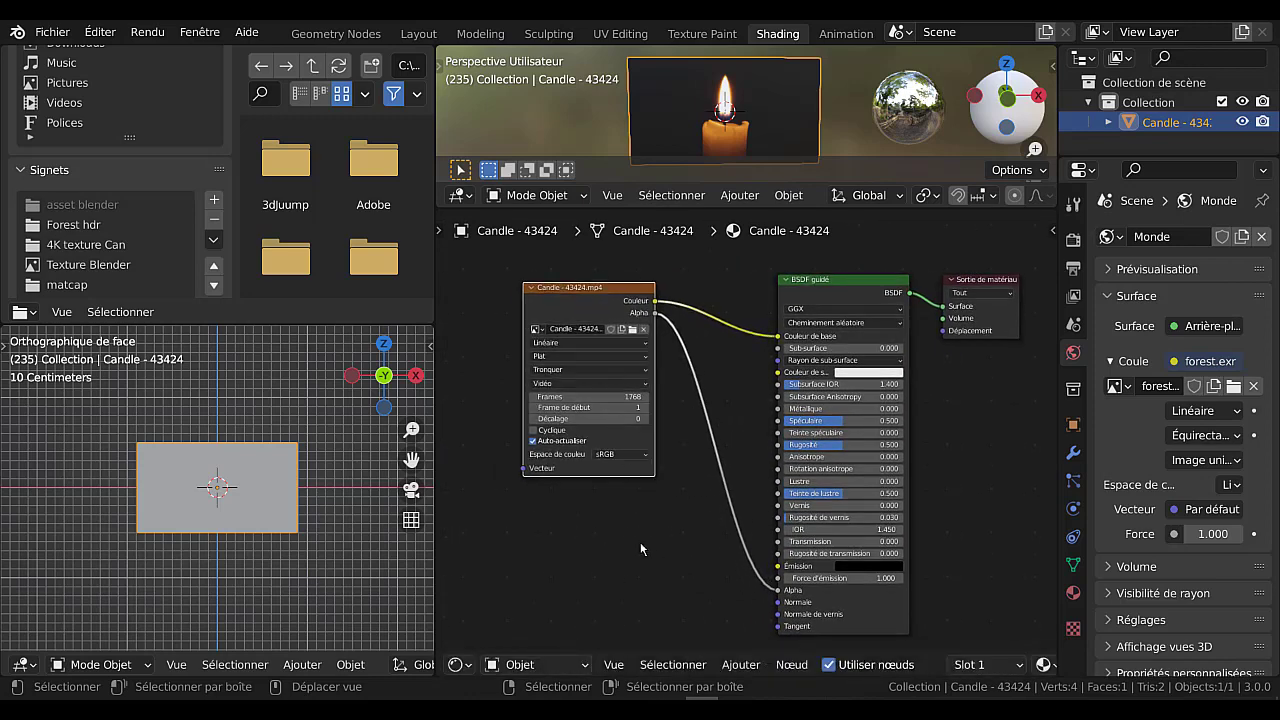
Step: Set the Principled BSDF's specular, roughness, sheen tint and clearcoat roughness to 0
scroll(733, 545, "up", 2)
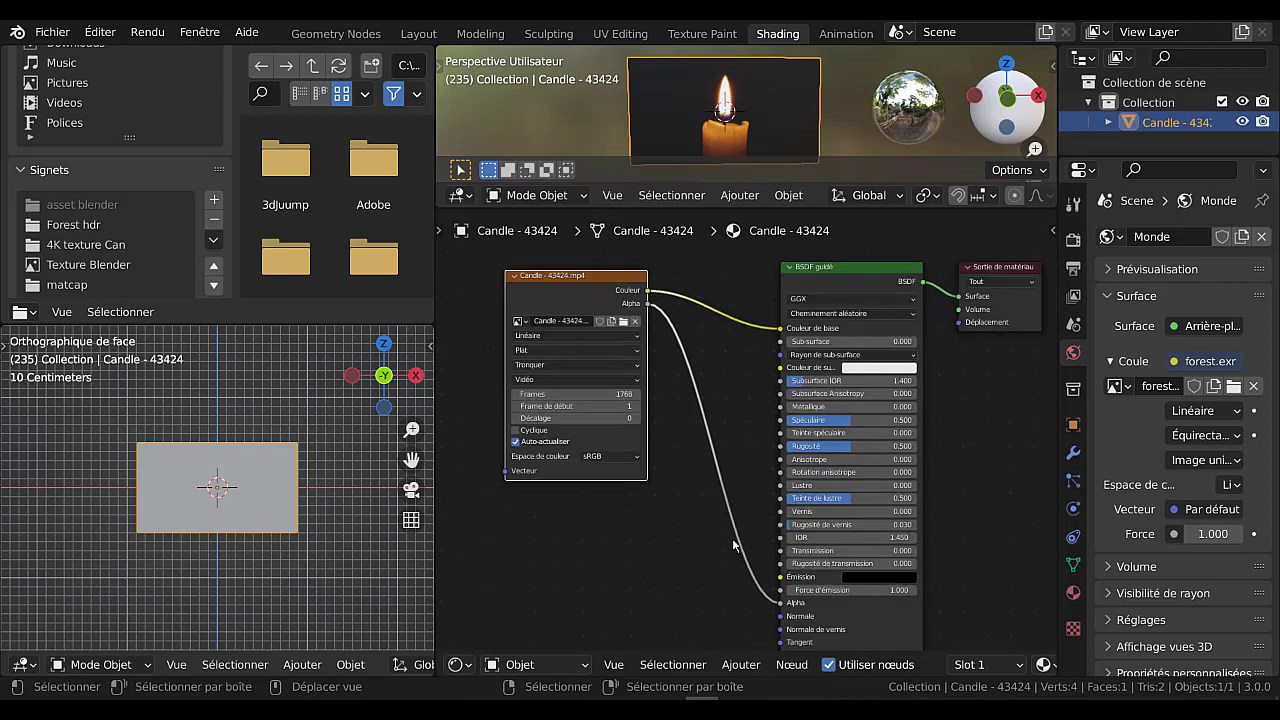
scroll(733, 545, "down", 1)
left_click(741, 664)
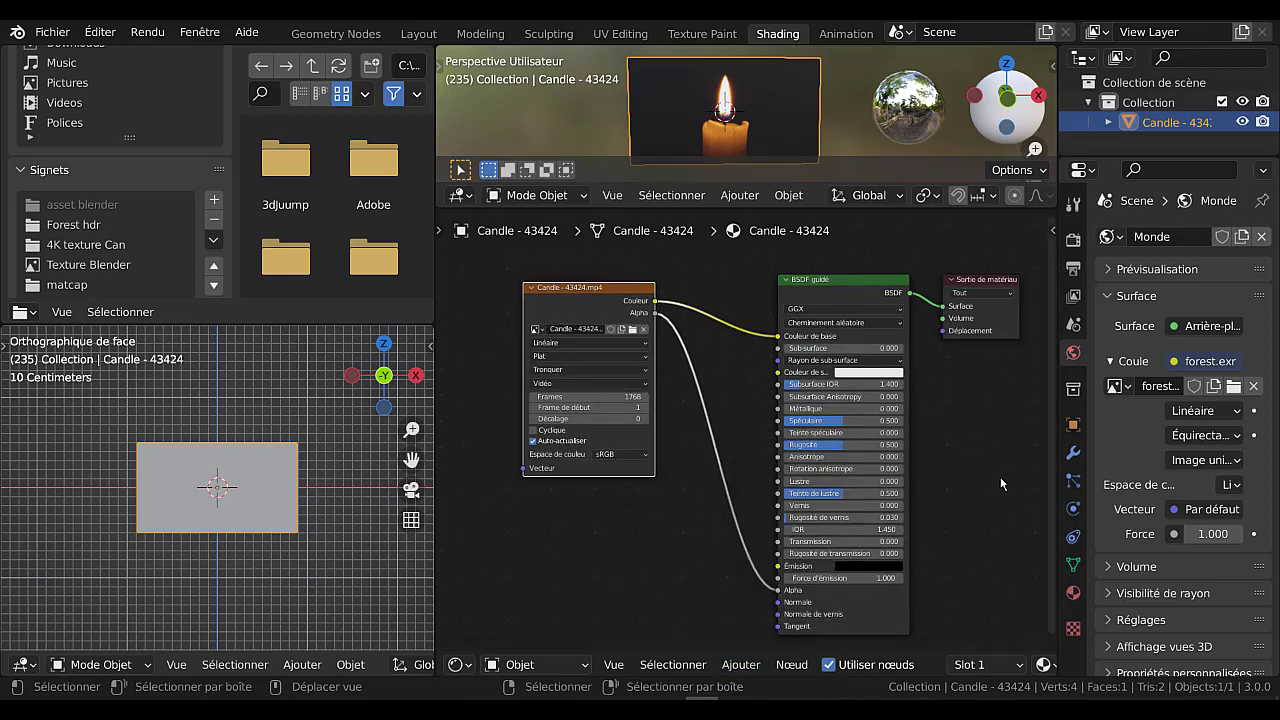
scroll(776, 456, "up", 1)
left_click_drag(855, 425, 795, 425)
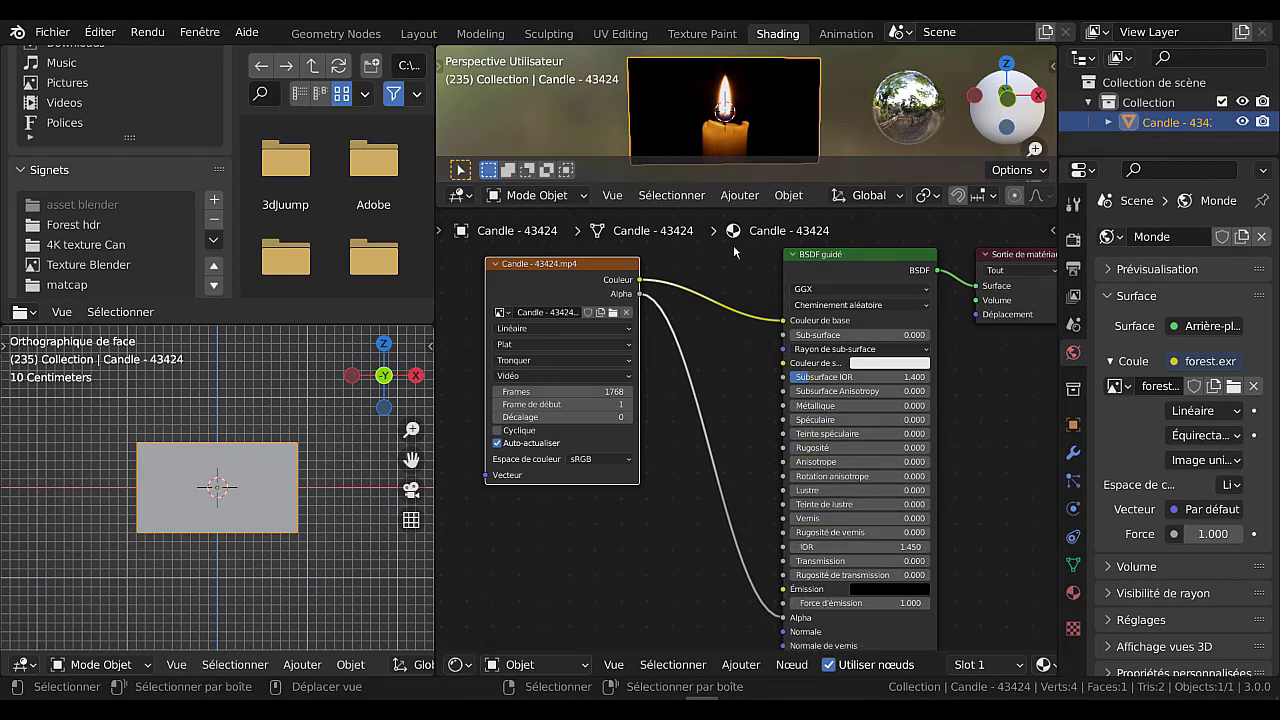
Step: Enlarge the 3D preview area, disconnect the video texture's Alpha from the Principled BSDF, and move the texture node farther from it
left_click_drag(712, 184, 709, 262)
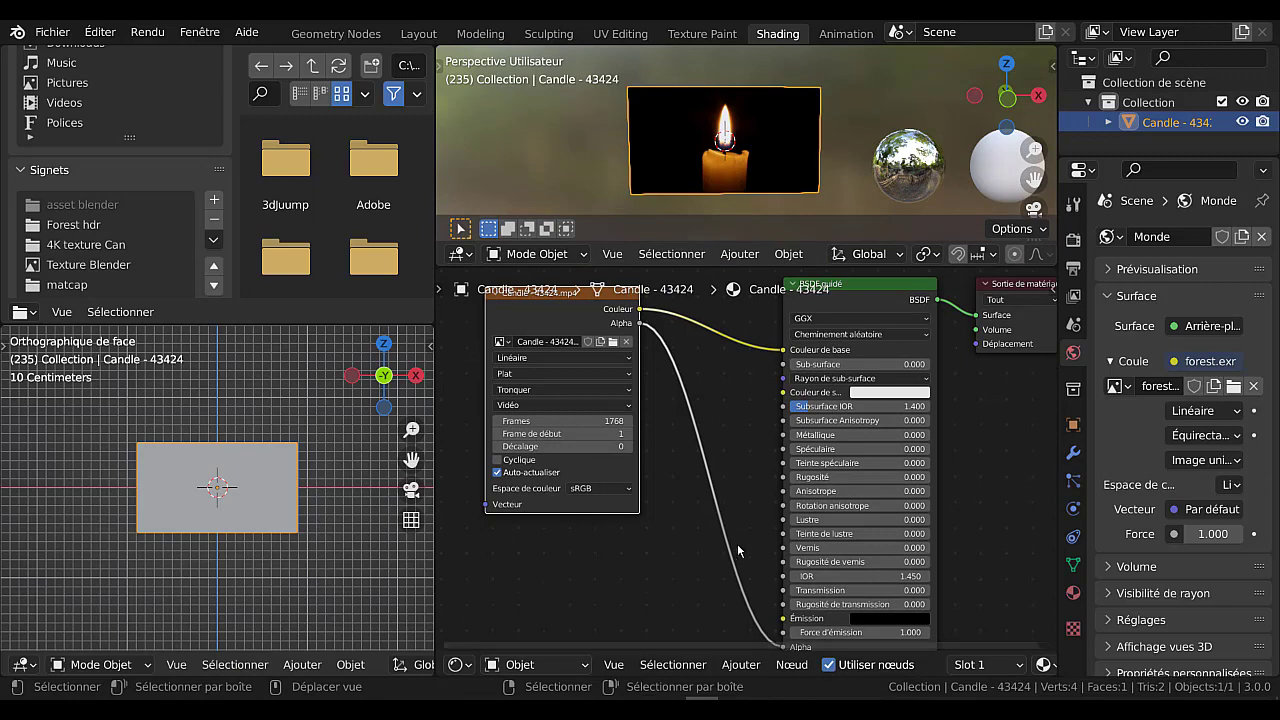
key("Home")
left_click_drag(777, 601, 686, 600)
middle_click_drag(717, 449, 725, 489)
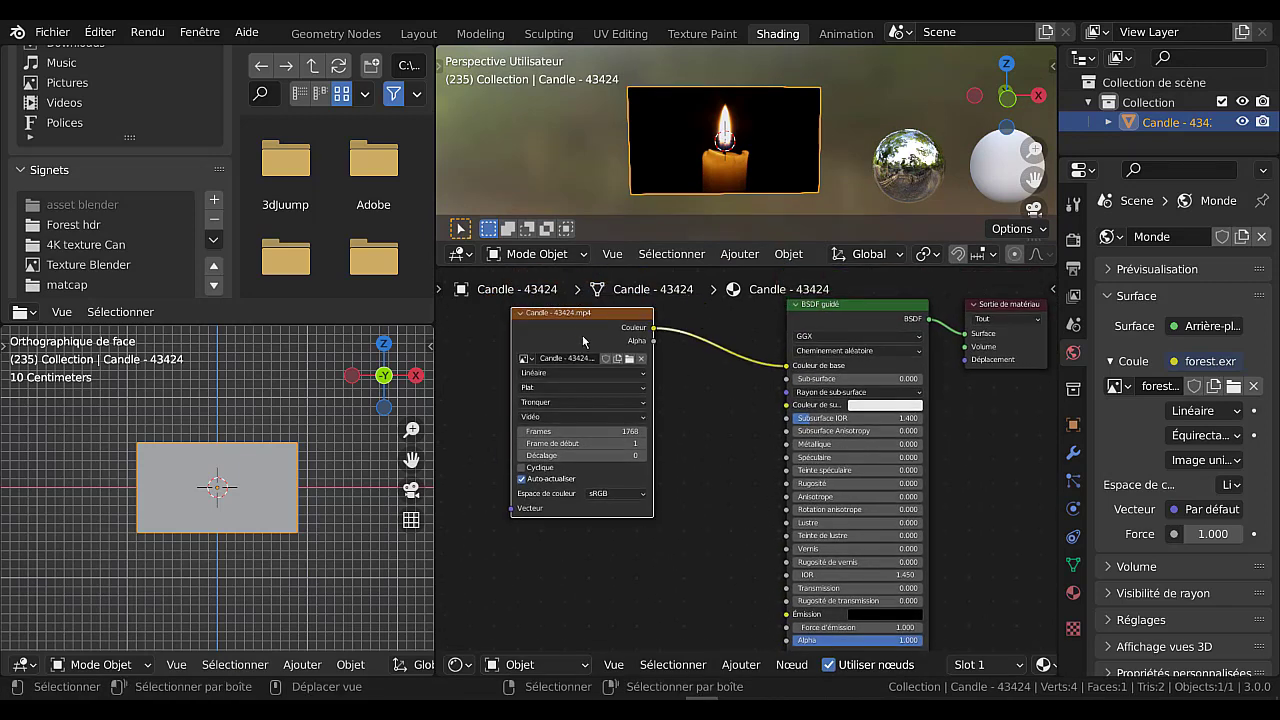
left_click_drag(559, 320, 503, 326)
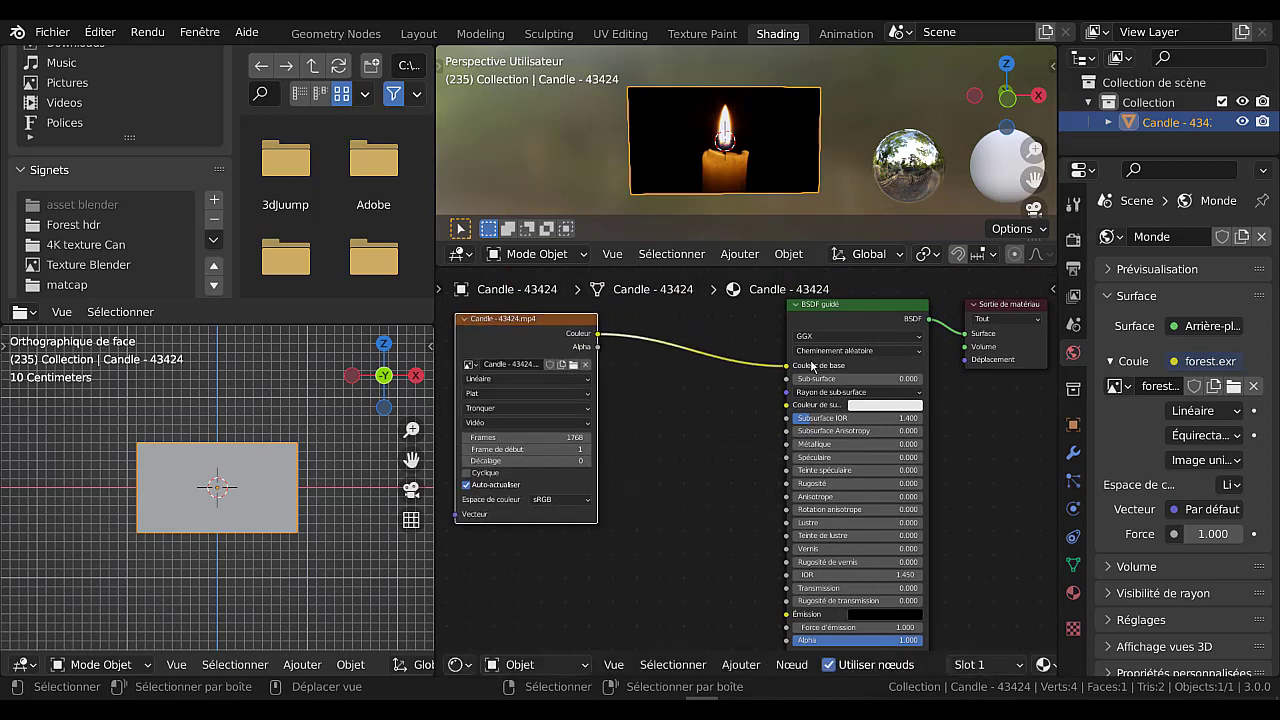
Step: Add a Color Ramp (Dégradé de couleurs) converter node between the video texture and the Principled BSDF
left_click(742, 665)
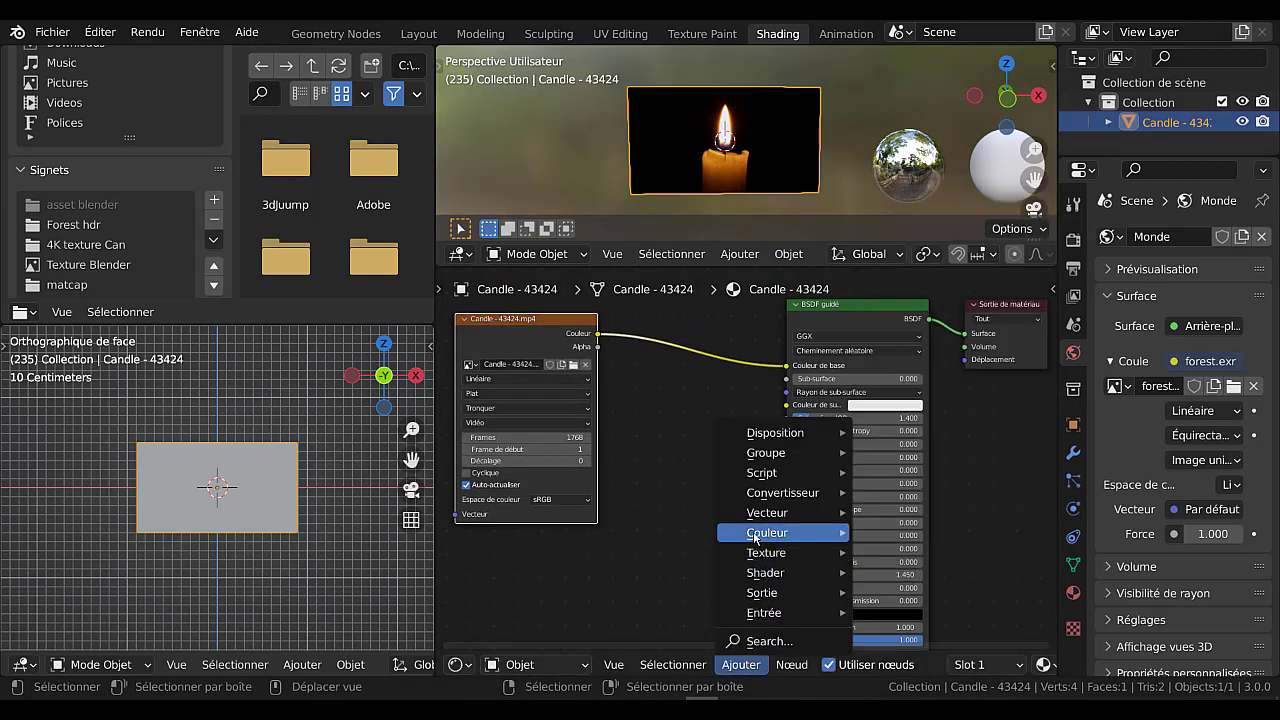
mouse_move(756, 500)
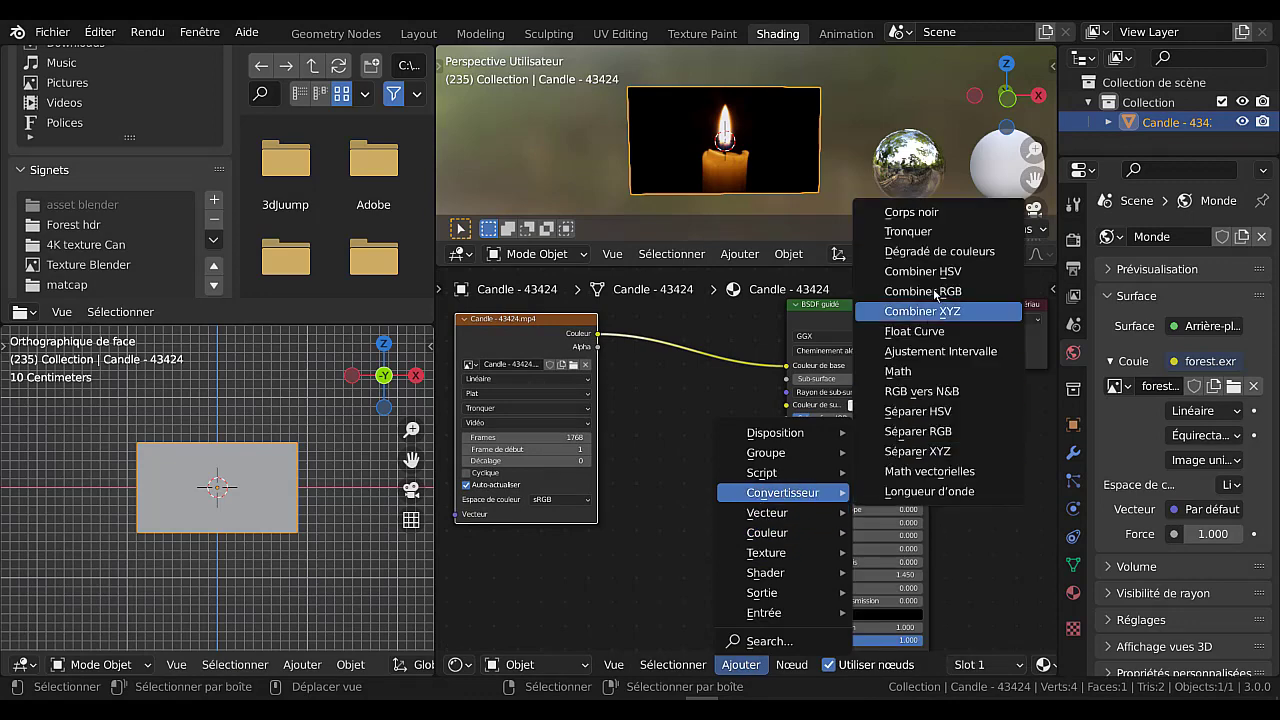
left_click(950, 258)
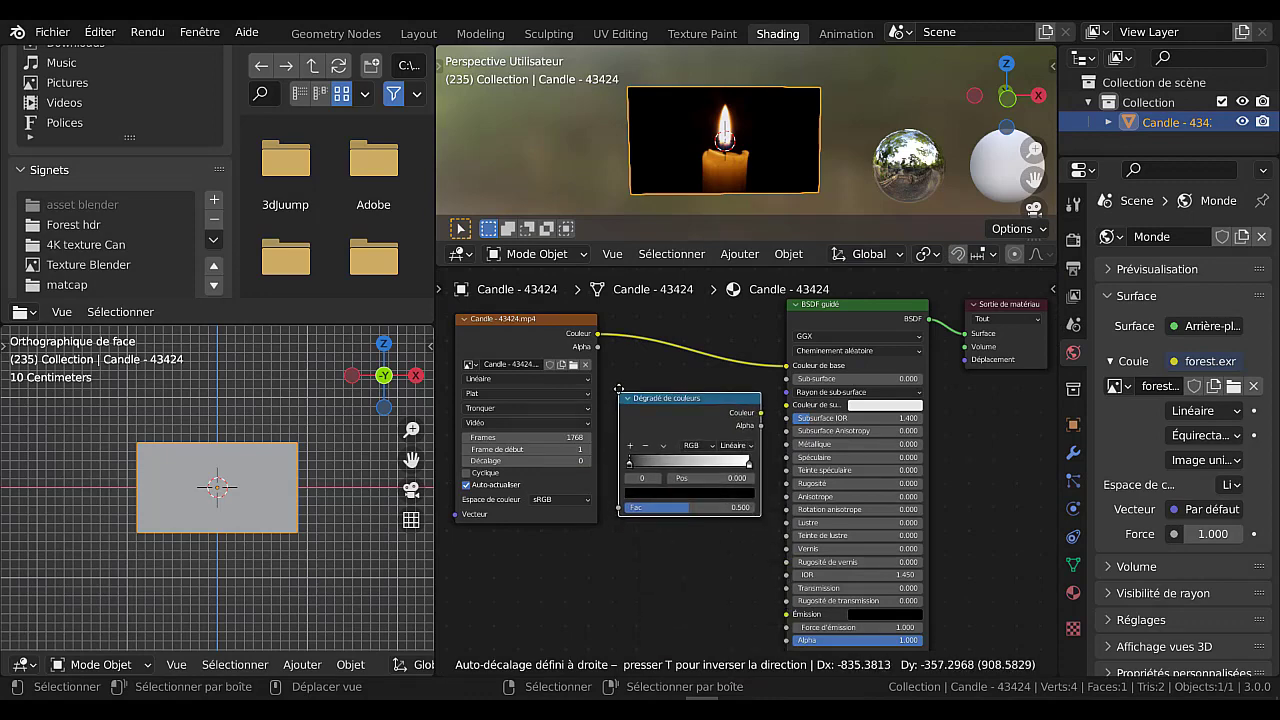
left_click(617, 390)
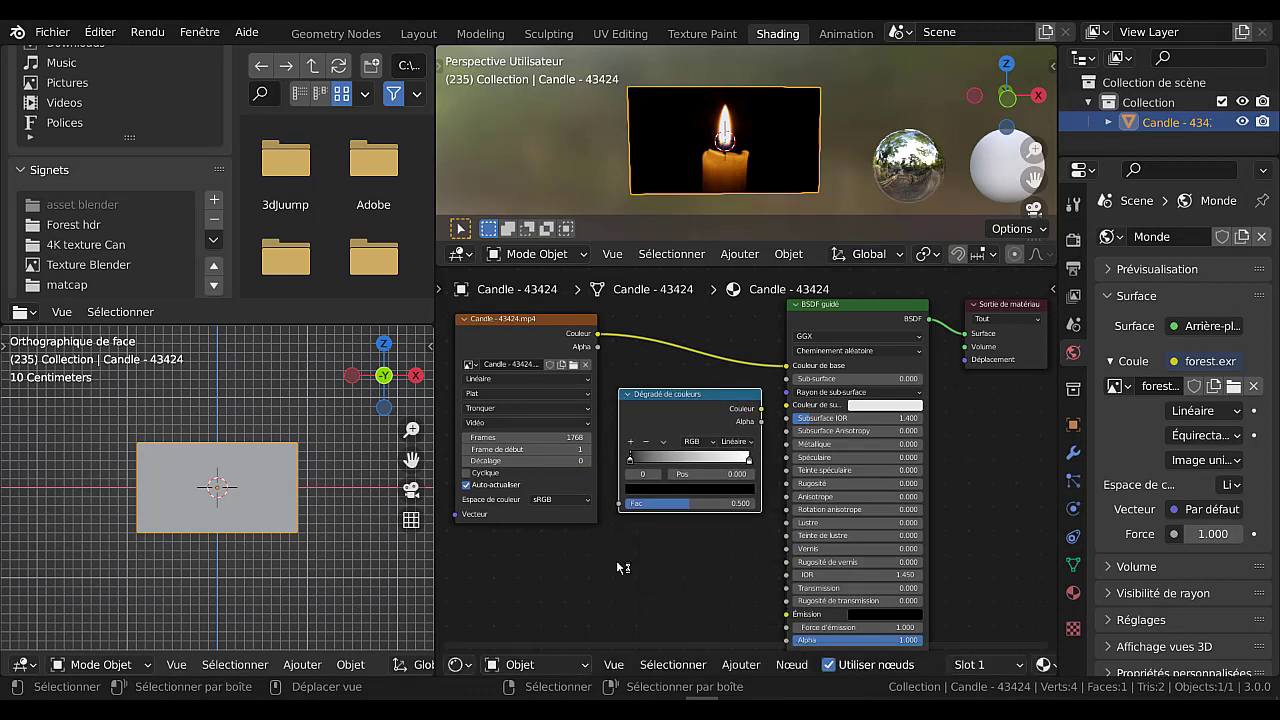
Step: Connect the video texture's Color output to the Color Ramp's Fac, and the ramp's Color output to the Principled BSDF's Alpha
middle_click_drag(616, 564, 676, 569)
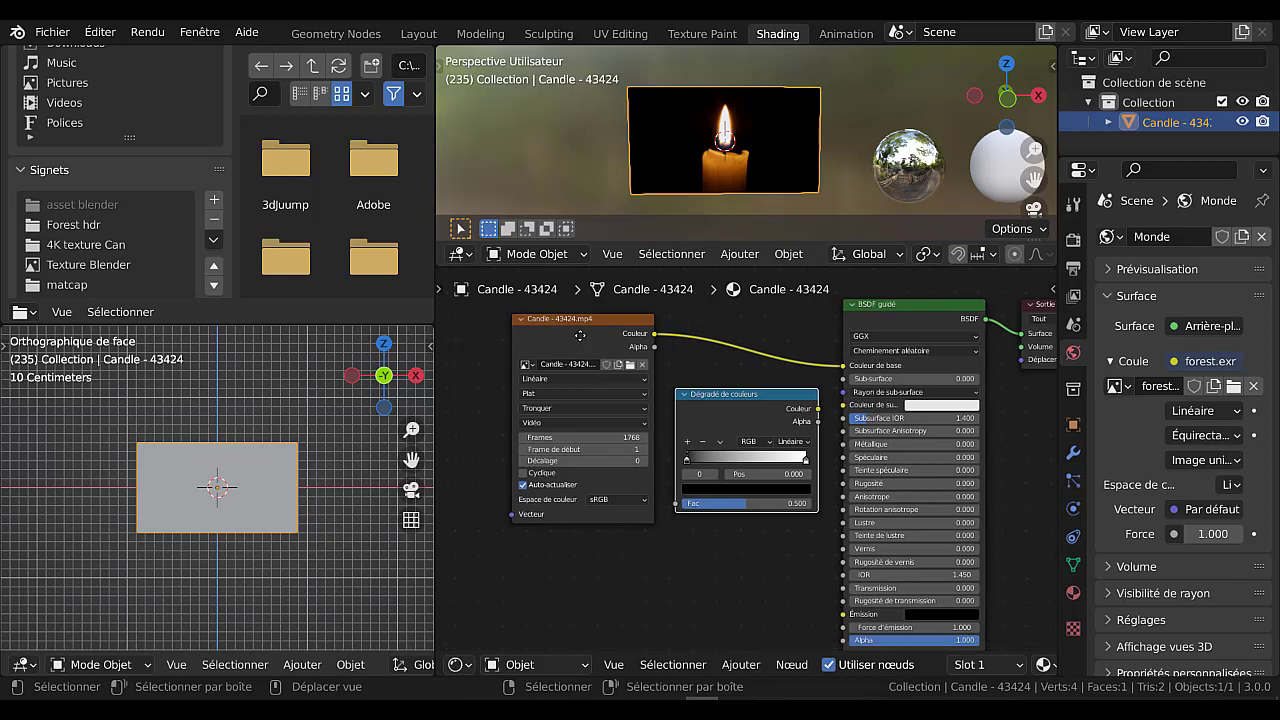
left_click_drag(580, 335, 712, 320)
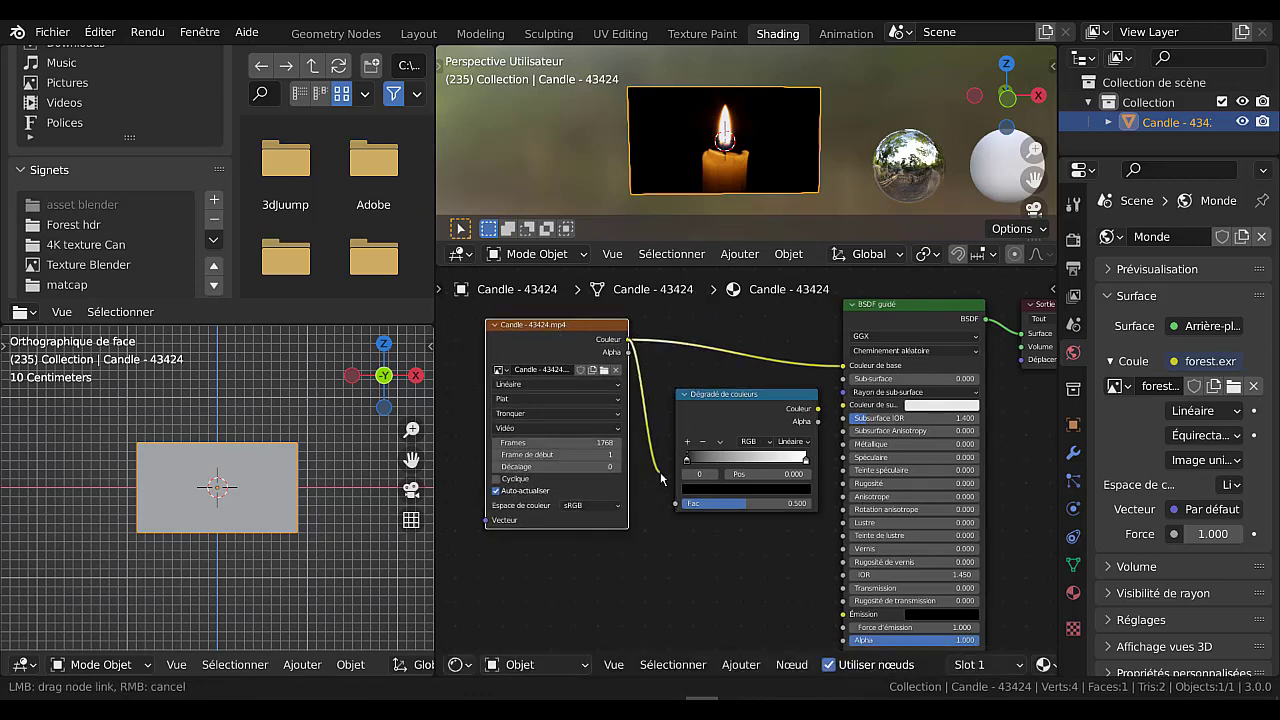
left_click_drag(668, 515, 672, 508)
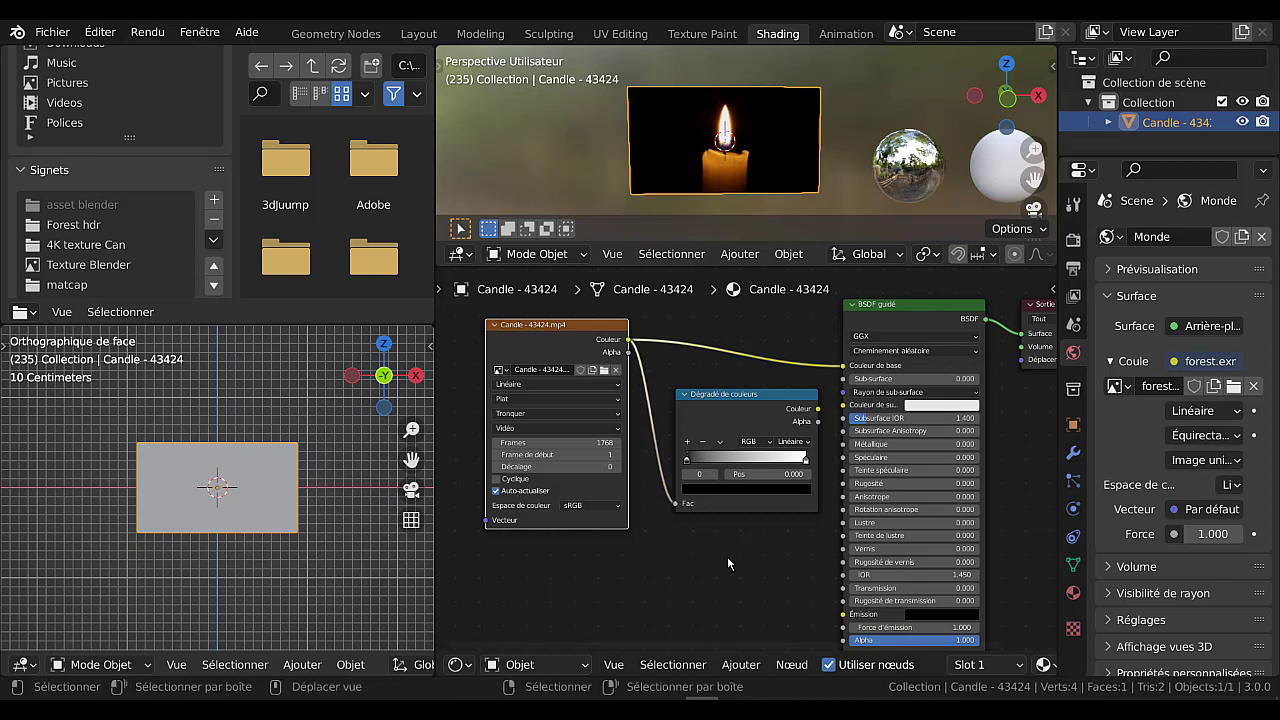
middle_click_drag(716, 547, 638, 510)
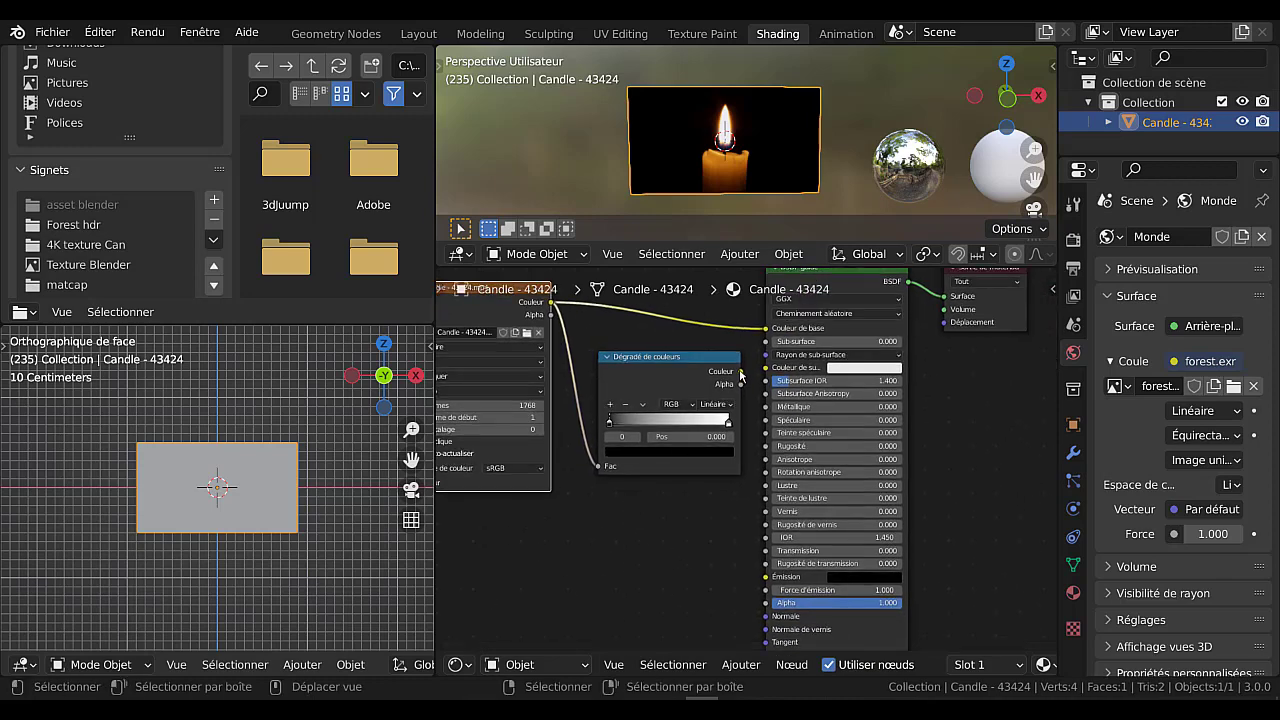
left_click_drag(741, 372, 752, 350)
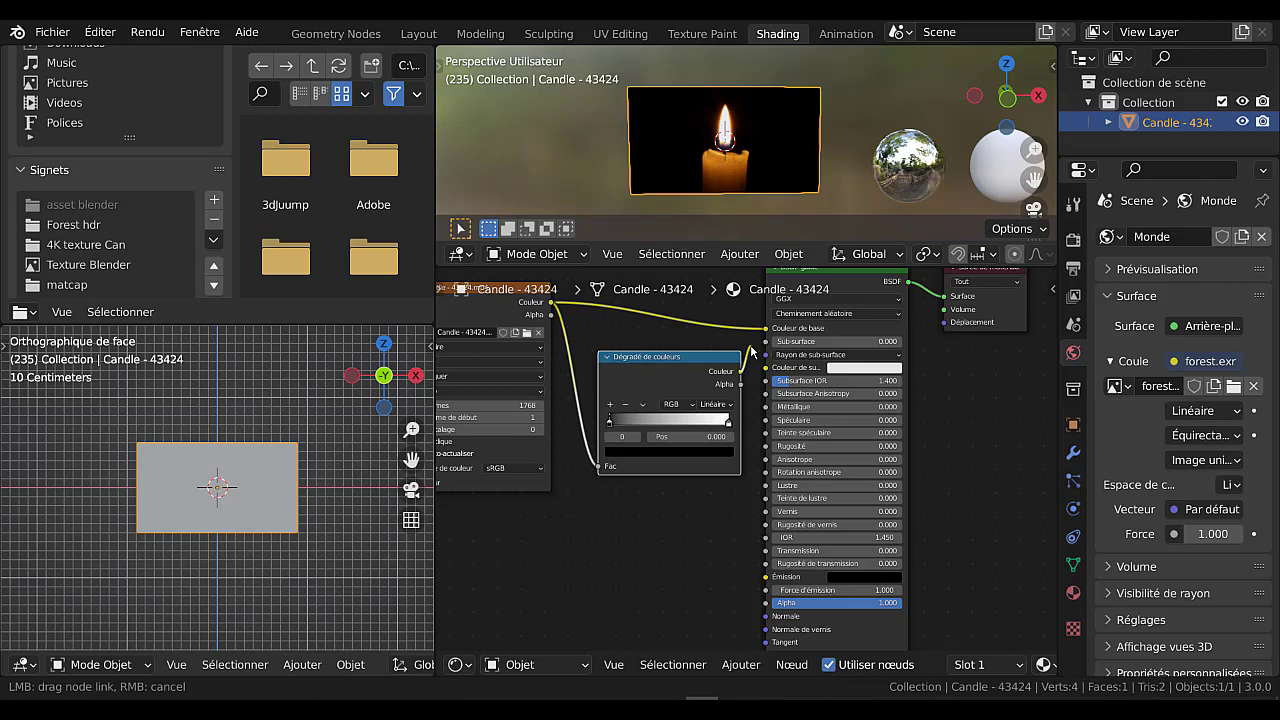
left_click_drag(731, 597, 765, 603)
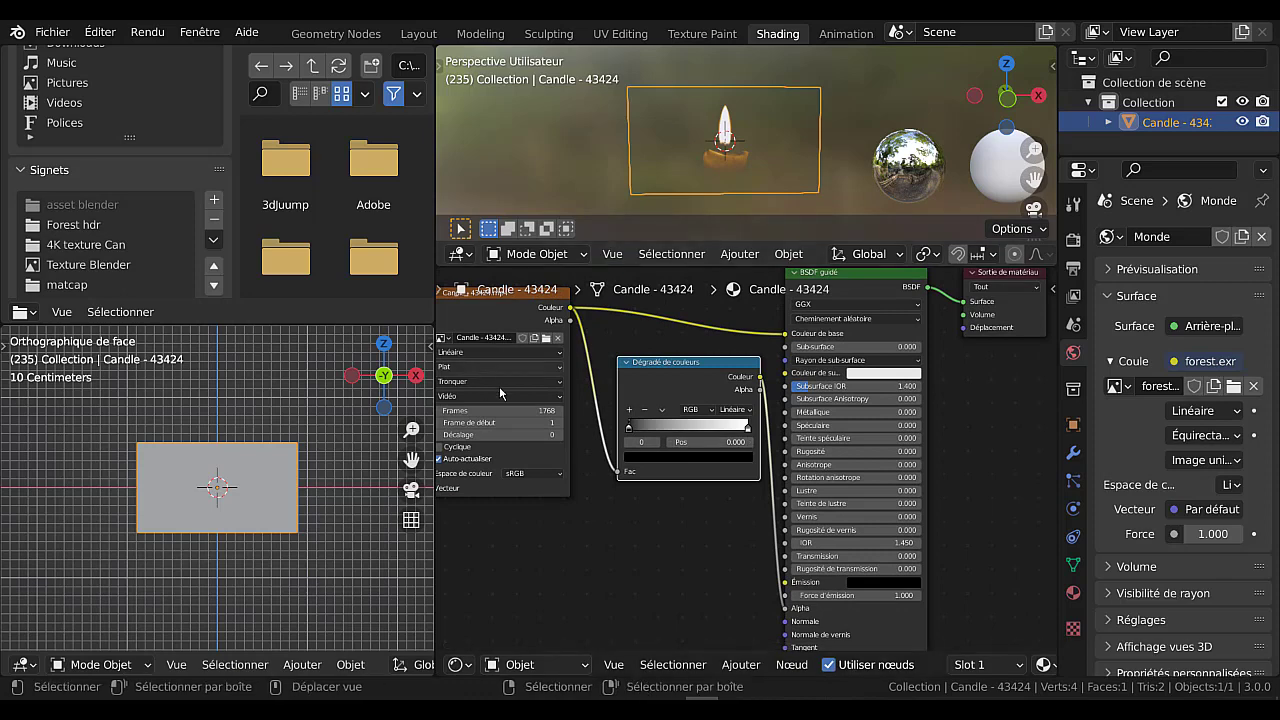
Step: Space out the video texture and Color Ramp nodes so the links to the Principled BSDF are easy to read
middle_click_drag(519, 405, 591, 393)
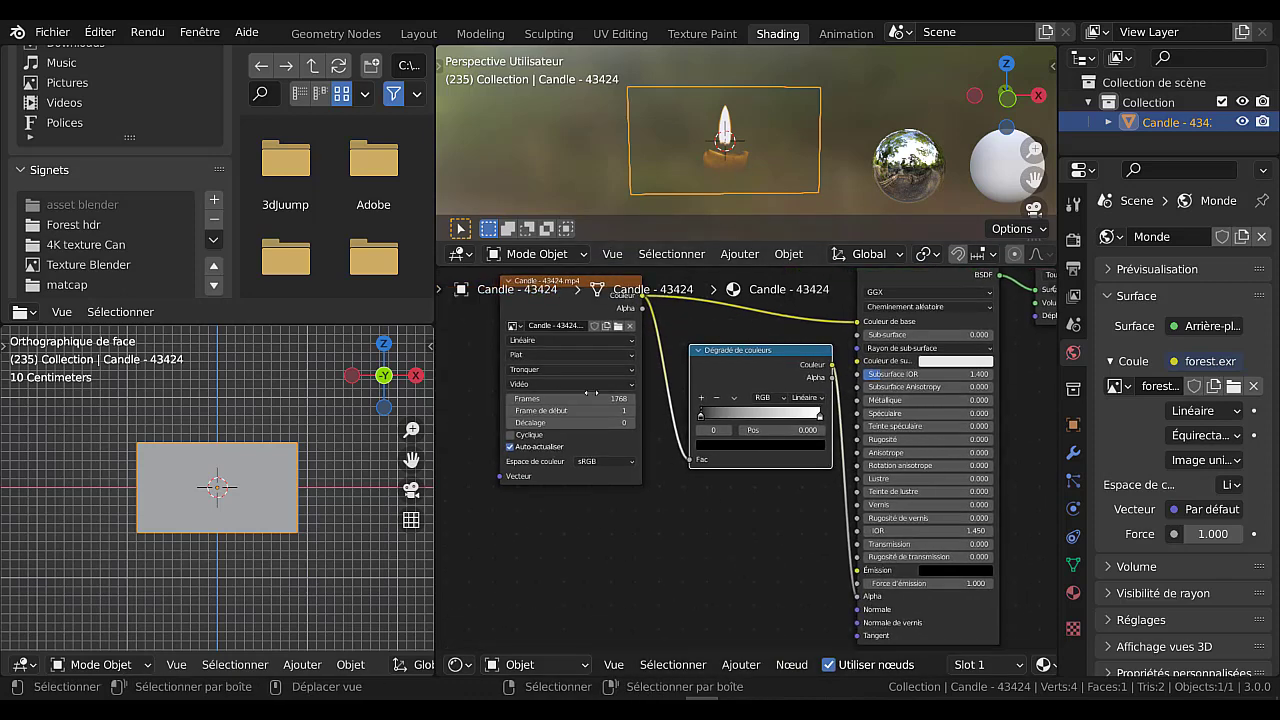
left_click_drag(550, 303, 486, 342)
left_click_drag(736, 370, 675, 389)
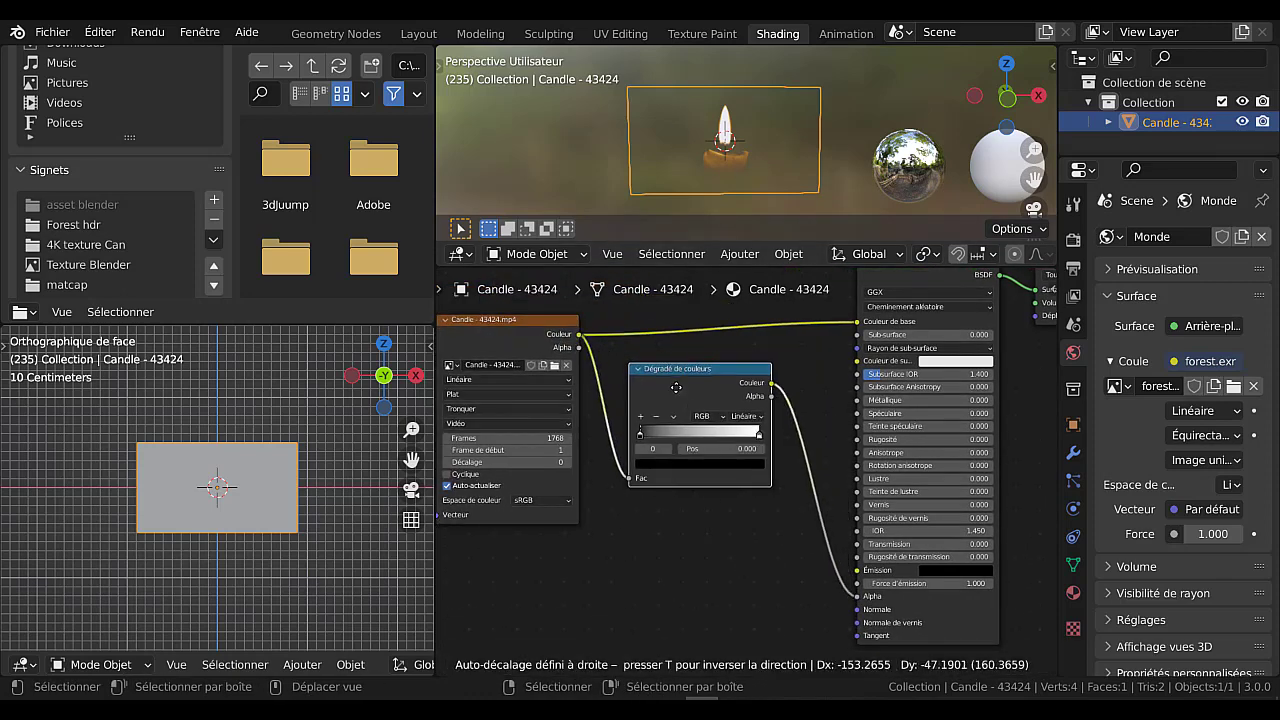
scroll(759, 532, "down", 4)
mouse_move(675, 528)
middle_mouse_down()
mouse_move(606, 520)
mouse_move(689, 531)
middle_mouse_up()
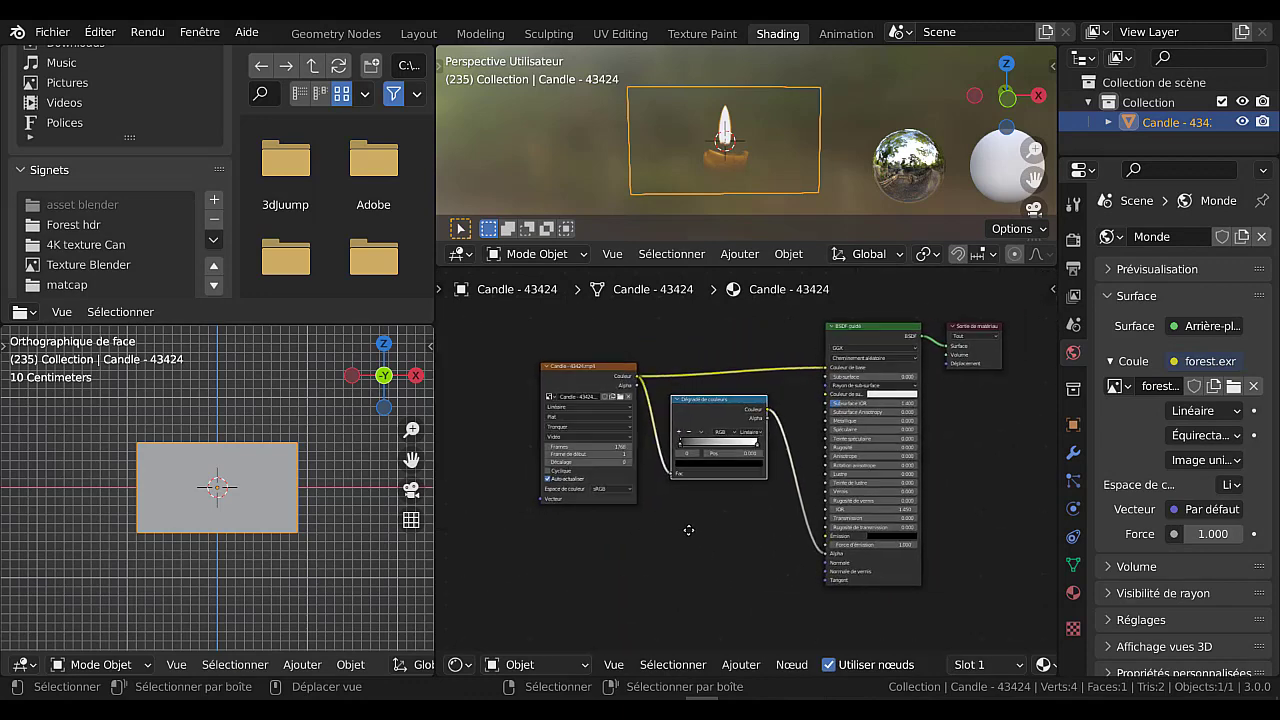
scroll(689, 531, "down", 1)
mouse_move(730, 414)
left_mouse_down()
mouse_move(748, 410)
mouse_move(735, 413)
left_mouse_up()
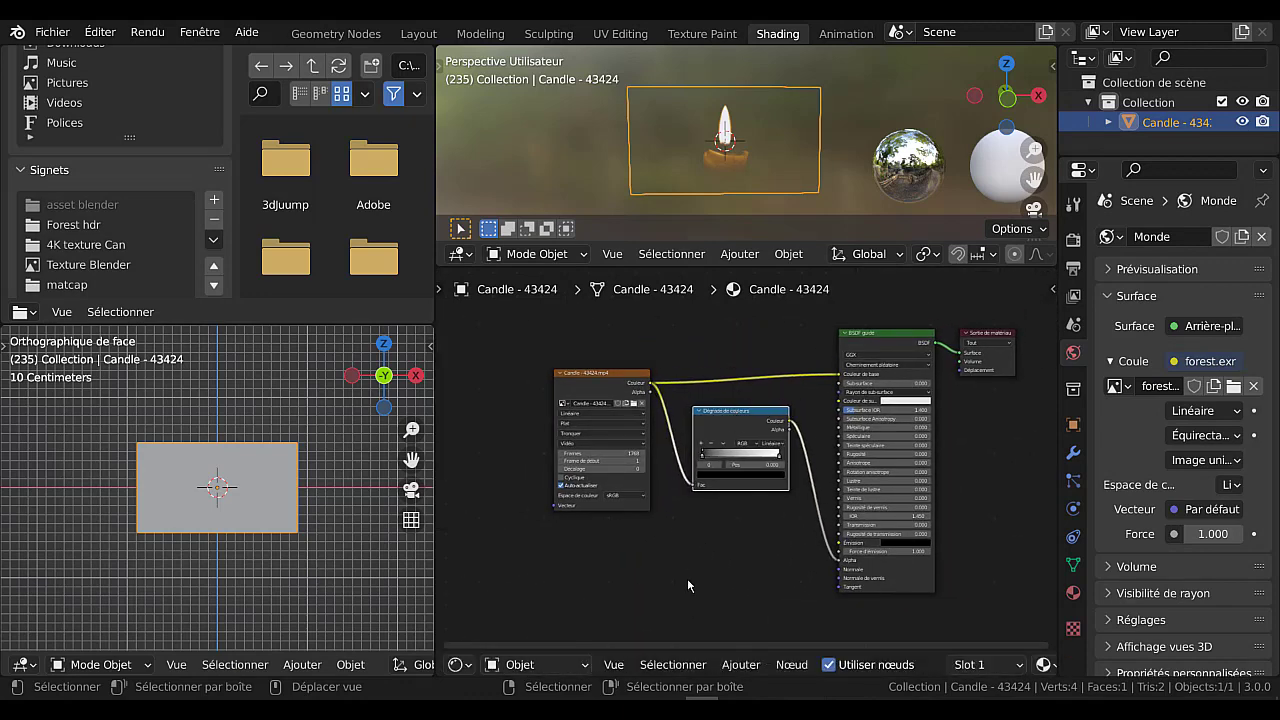
Step: Nudge the Color Ramp node slightly closer to the Principled BSDF
scroll(688, 566, "up", 3)
middle_click_drag(735, 578, 761, 584)
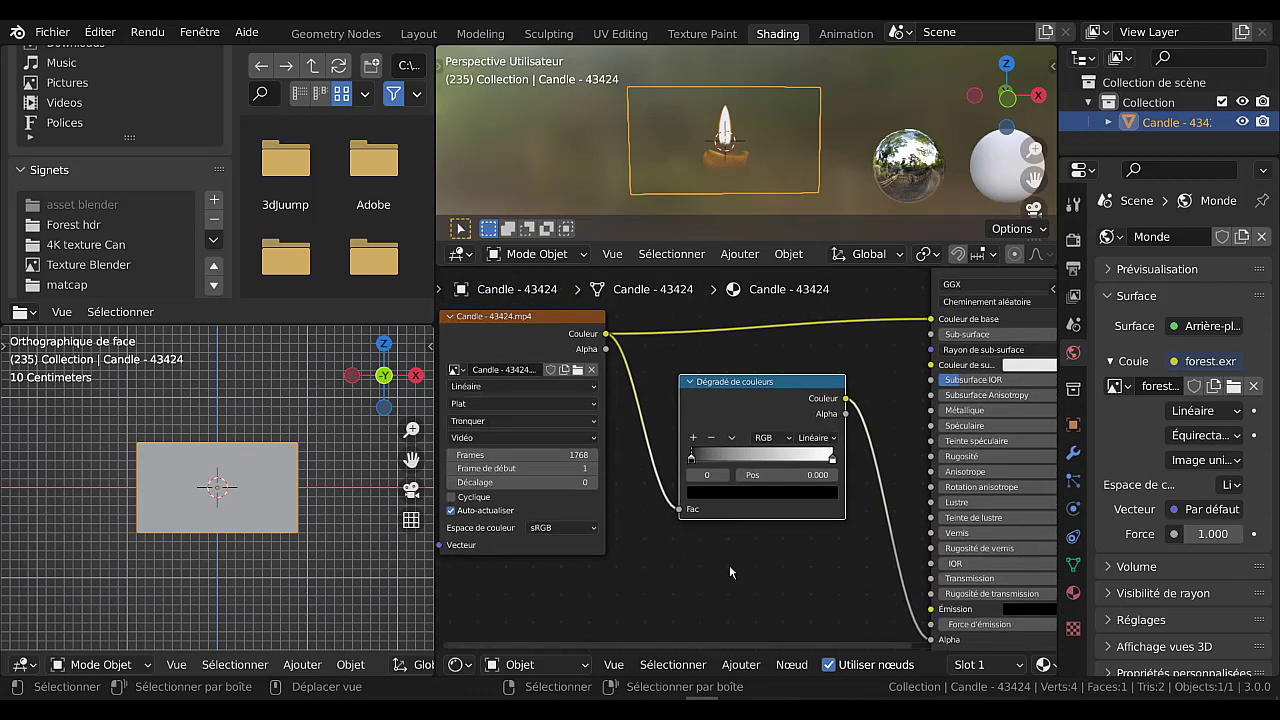
scroll(708, 136, "up", 2)
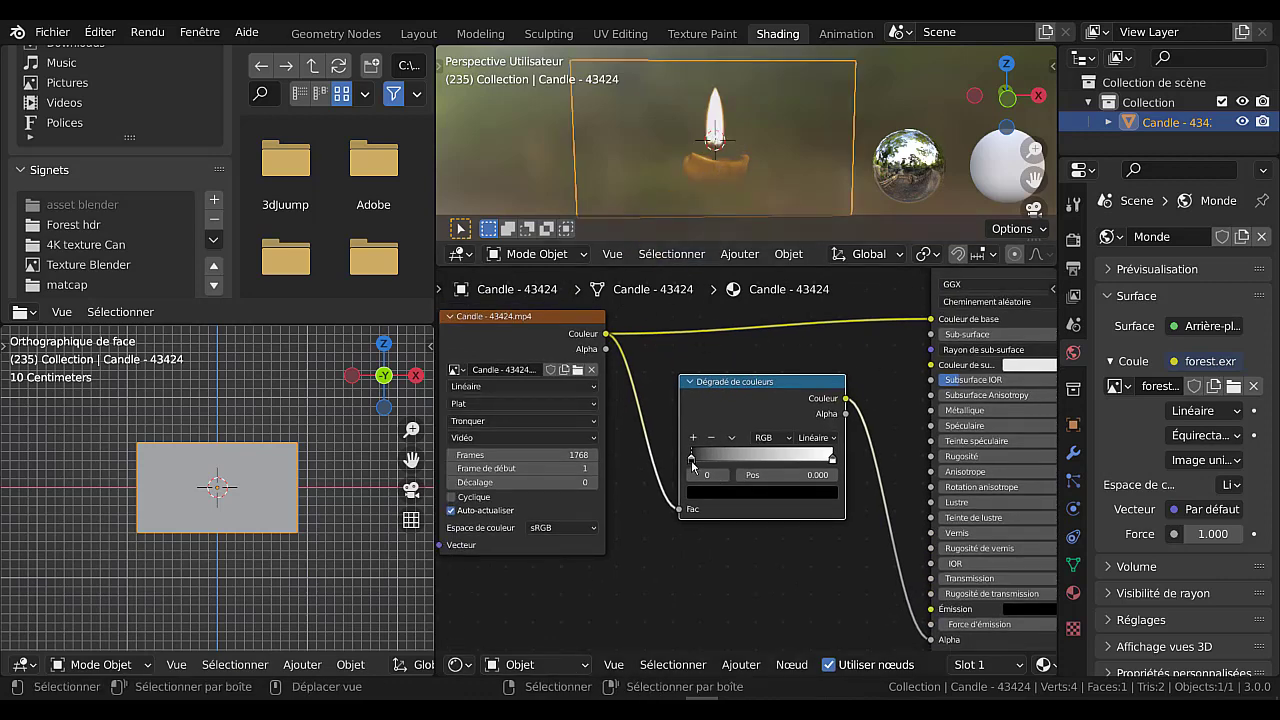
mouse_move(710, 463)
left_mouse_down()
mouse_move(809, 460)
mouse_move(688, 455)
left_mouse_up()
mouse_move(713, 460)
left_mouse_down()
mouse_move(800, 449)
mouse_move(720, 450)
left_mouse_up()
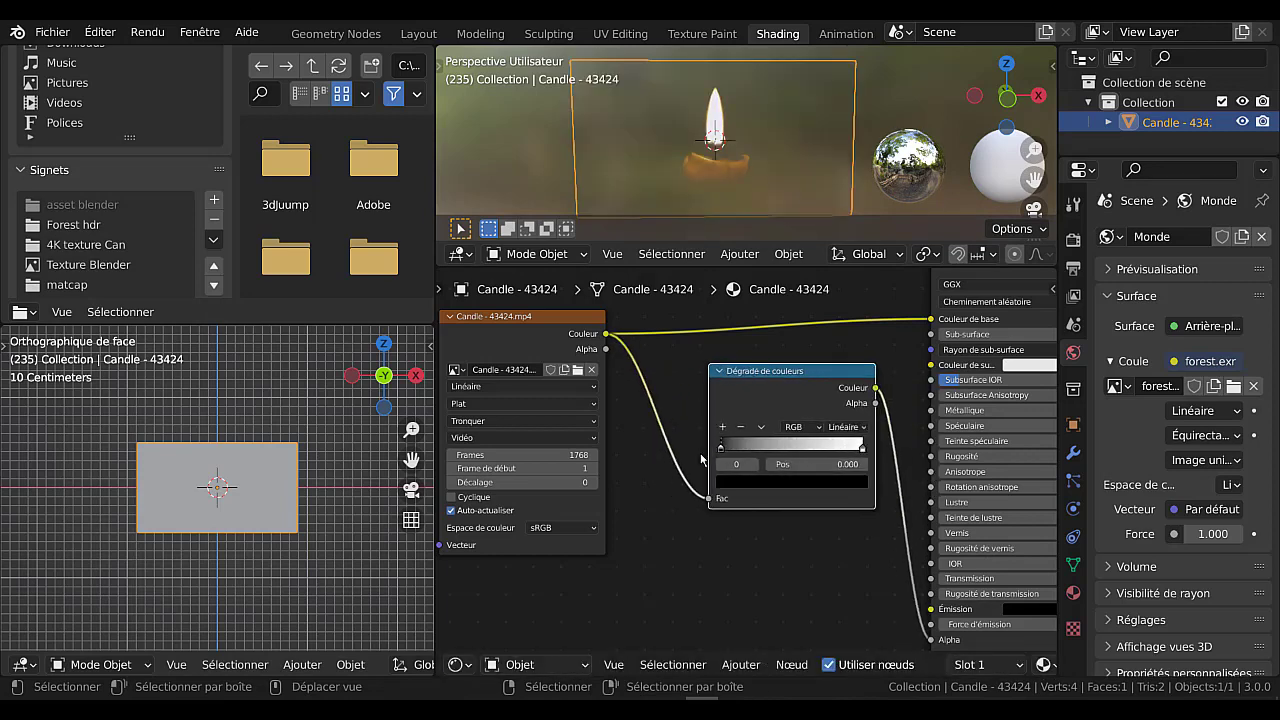
Step: Return to the Layout workspace and deselect the candle plane to see it without its outline
left_click(418, 34)
left_click(865, 378)
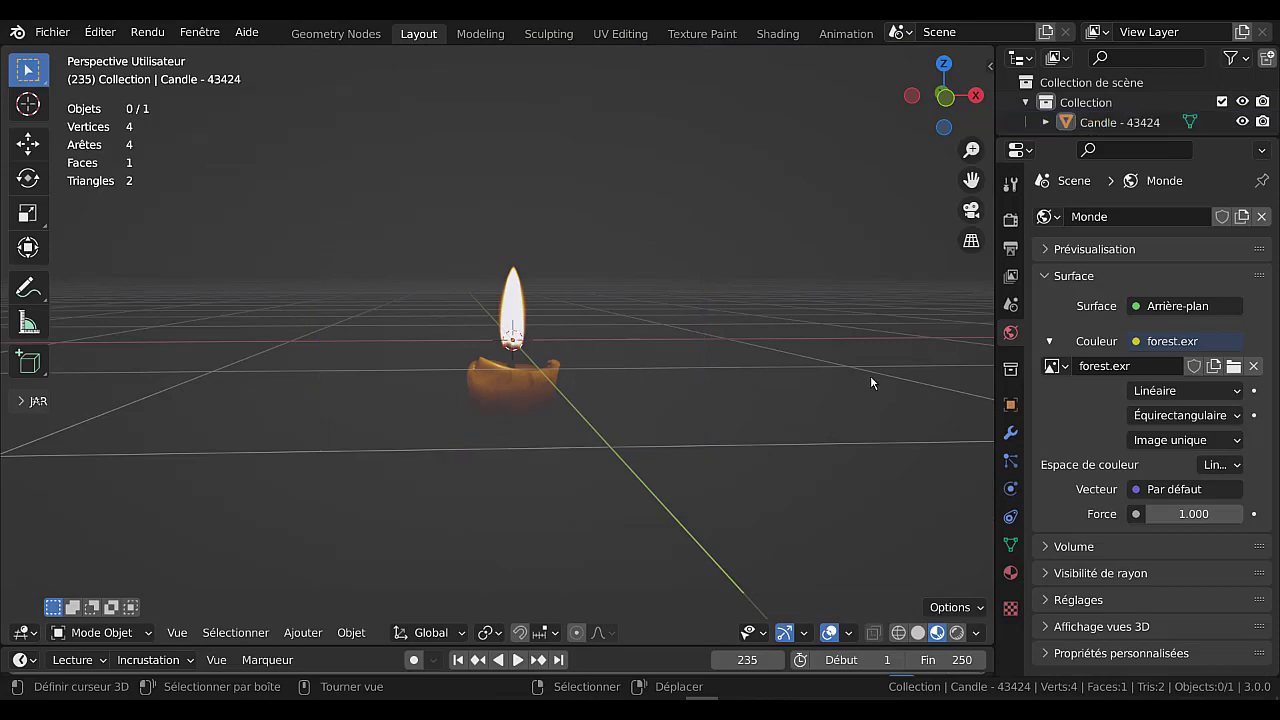
Step: Play the animation and inspect the flickering candle flame up close in the viewport
middle_click_drag(745, 470, 670, 462)
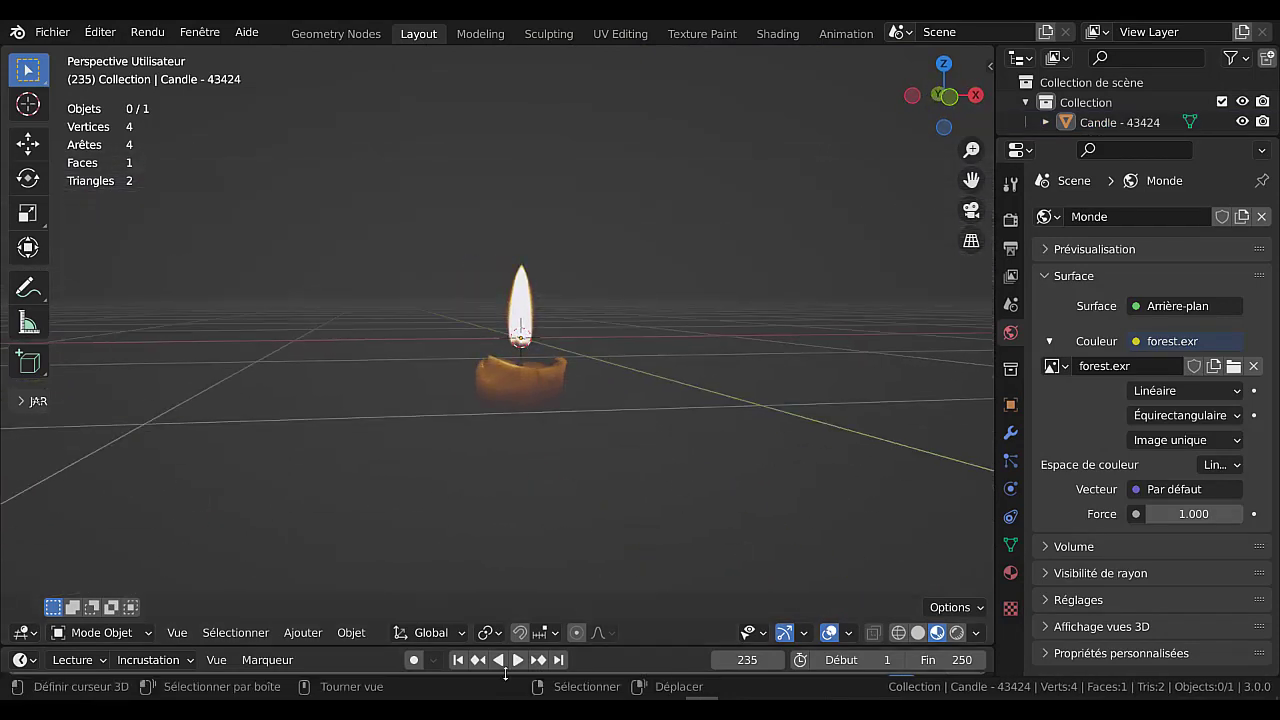
left_click(518, 662)
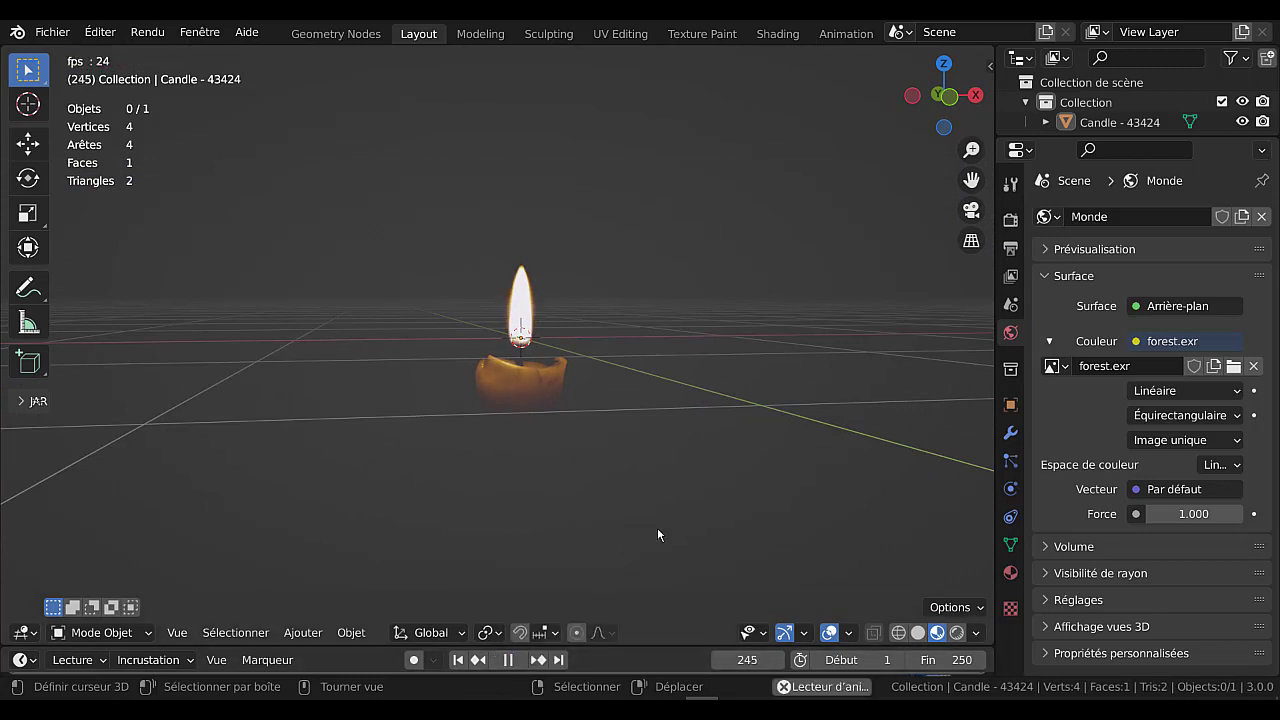
scroll(604, 545, "up", 3)
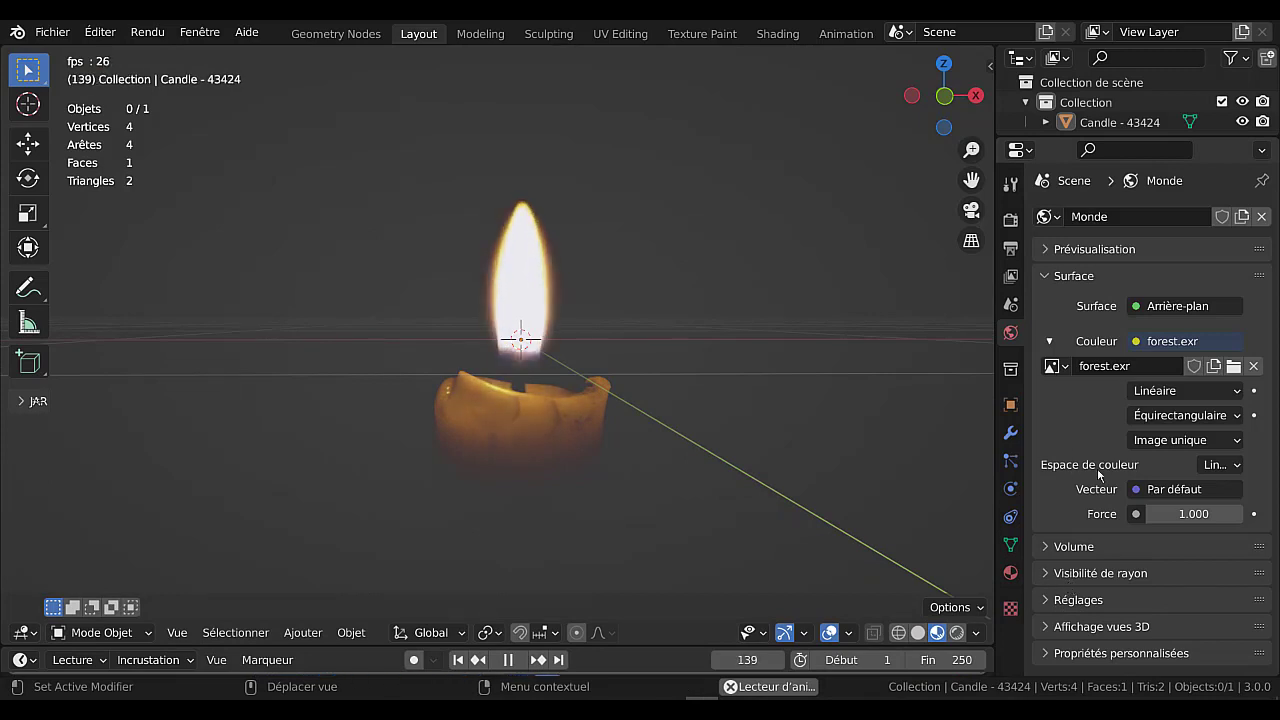
Step: Review the candle material's surface settings, expanding the Color Ramp that feeds Alpha to examine its color stops
left_click(1010, 572)
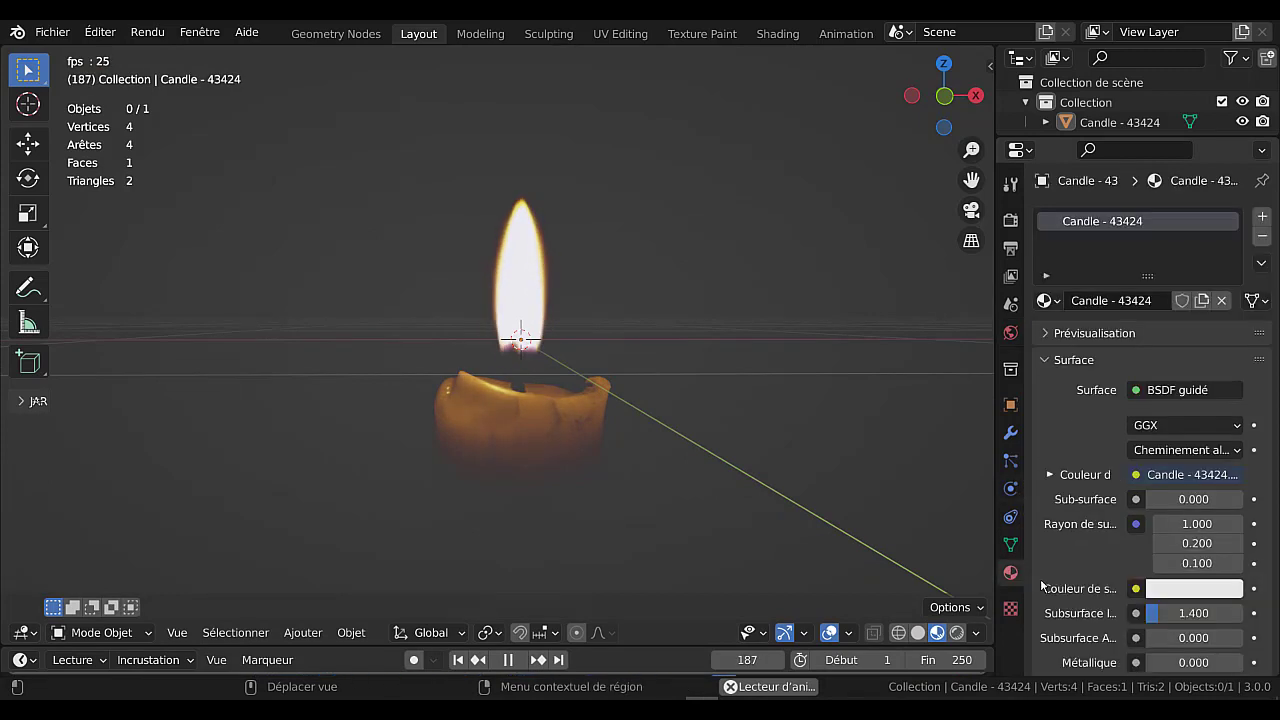
left_click_drag(995, 429, 893, 429)
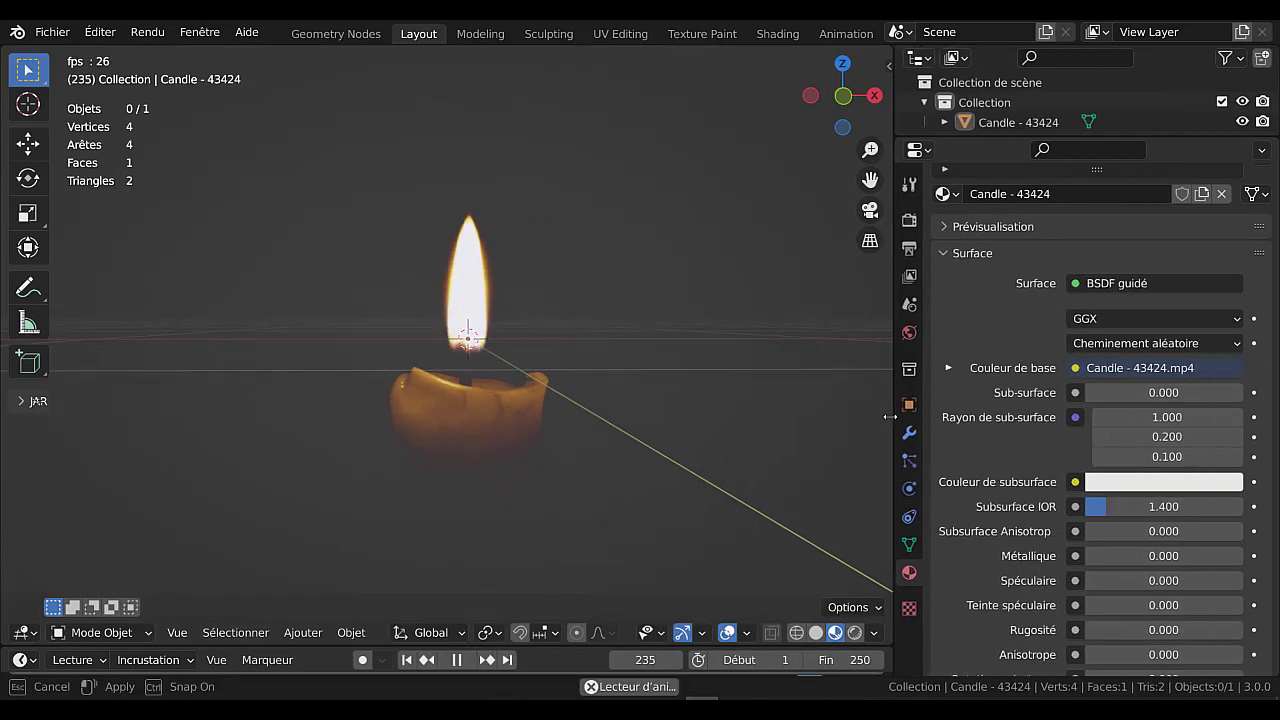
scroll(986, 467, "down", 5)
scroll(986, 467, "up", 3)
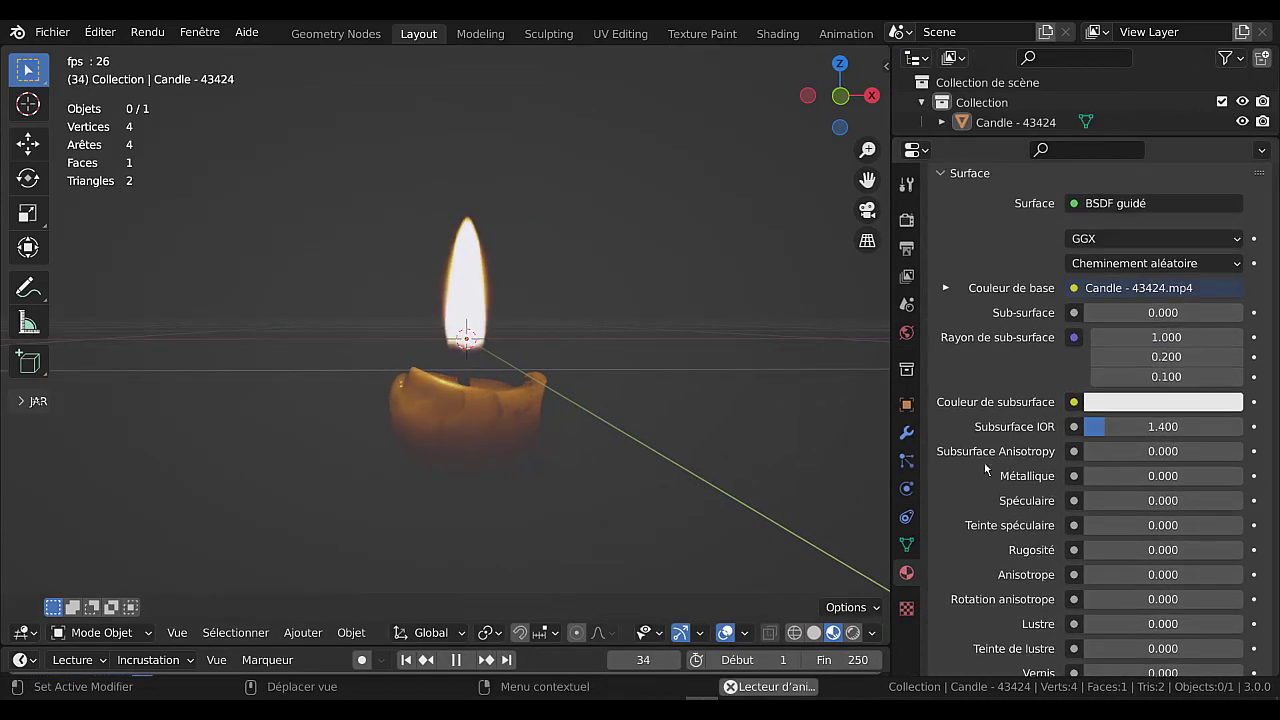
scroll(1040, 500, "down", 8)
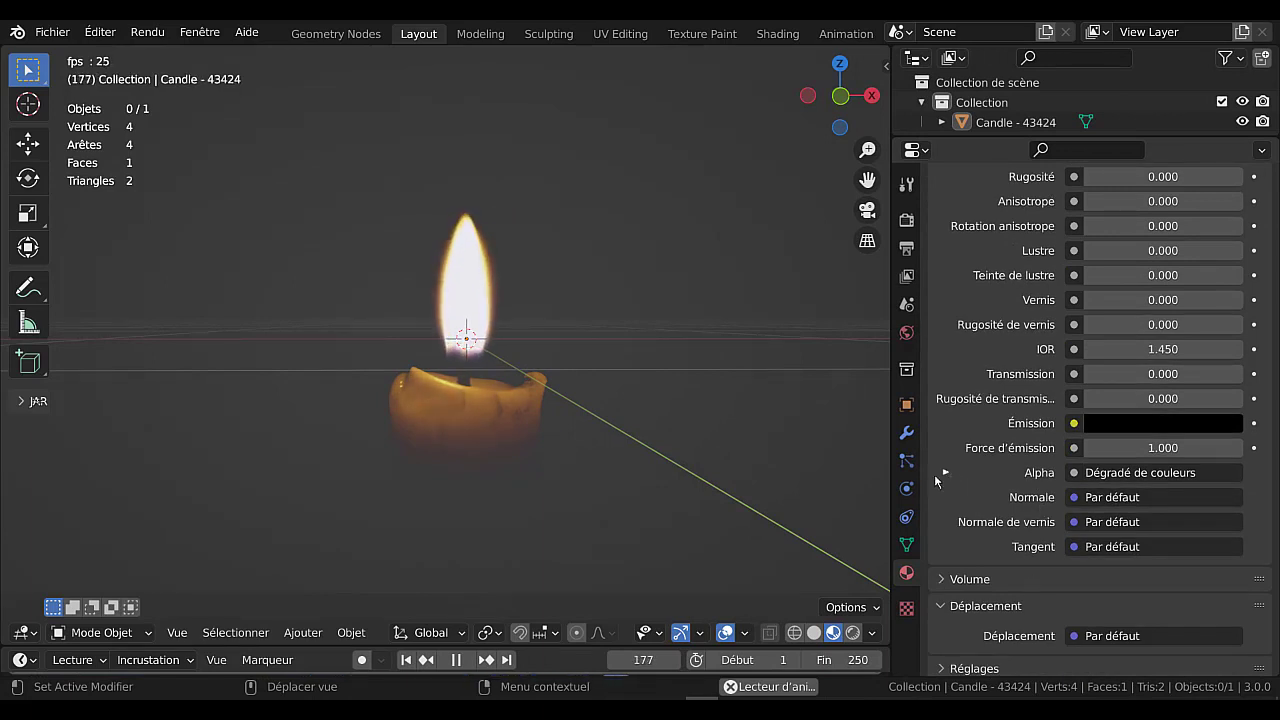
left_click(945, 473)
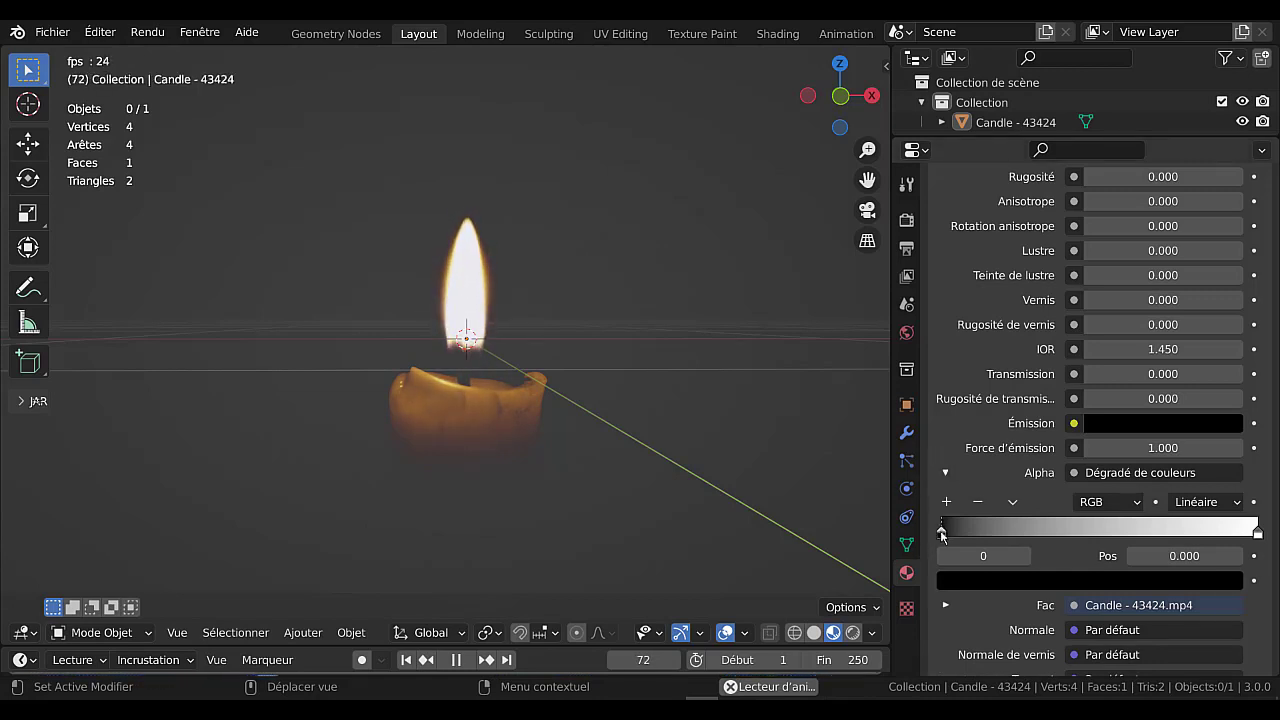
mouse_move(941, 538)
left_mouse_down()
mouse_move(1230, 538)
mouse_move(945, 538)
mouse_move(1090, 538)
mouse_move(936, 549)
left_mouse_up()
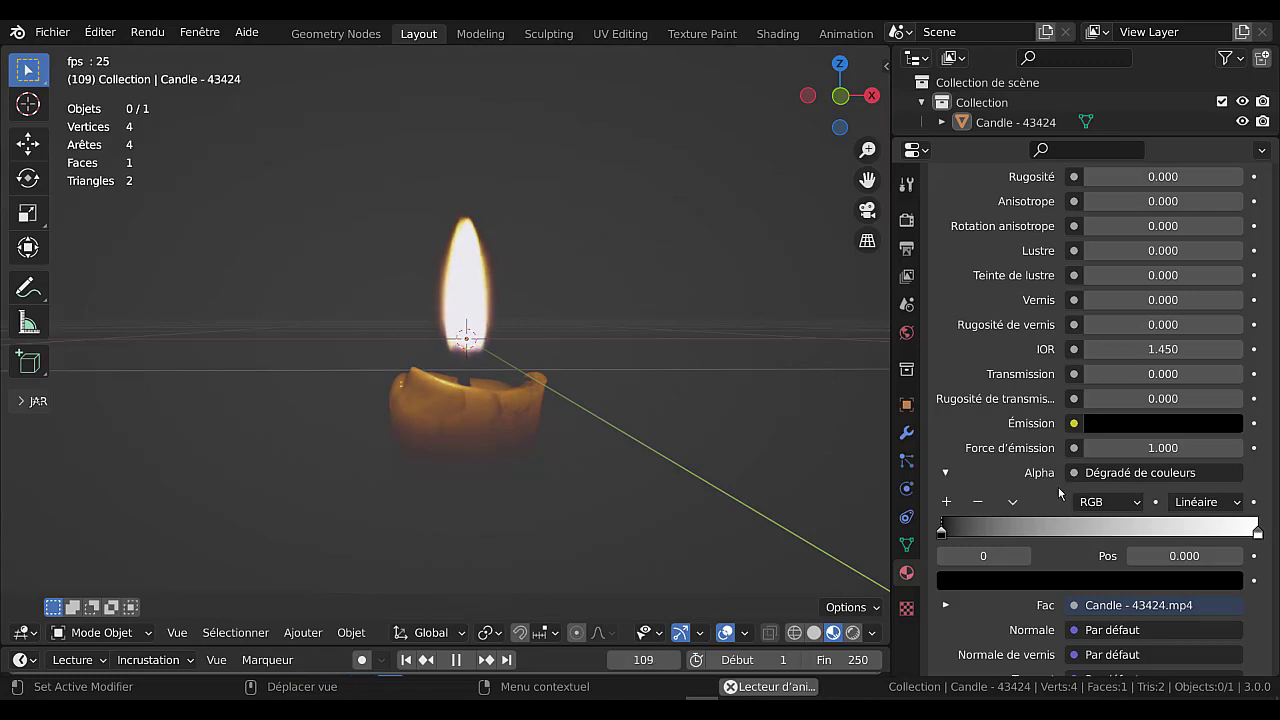
scroll(1017, 565, "down", 6)
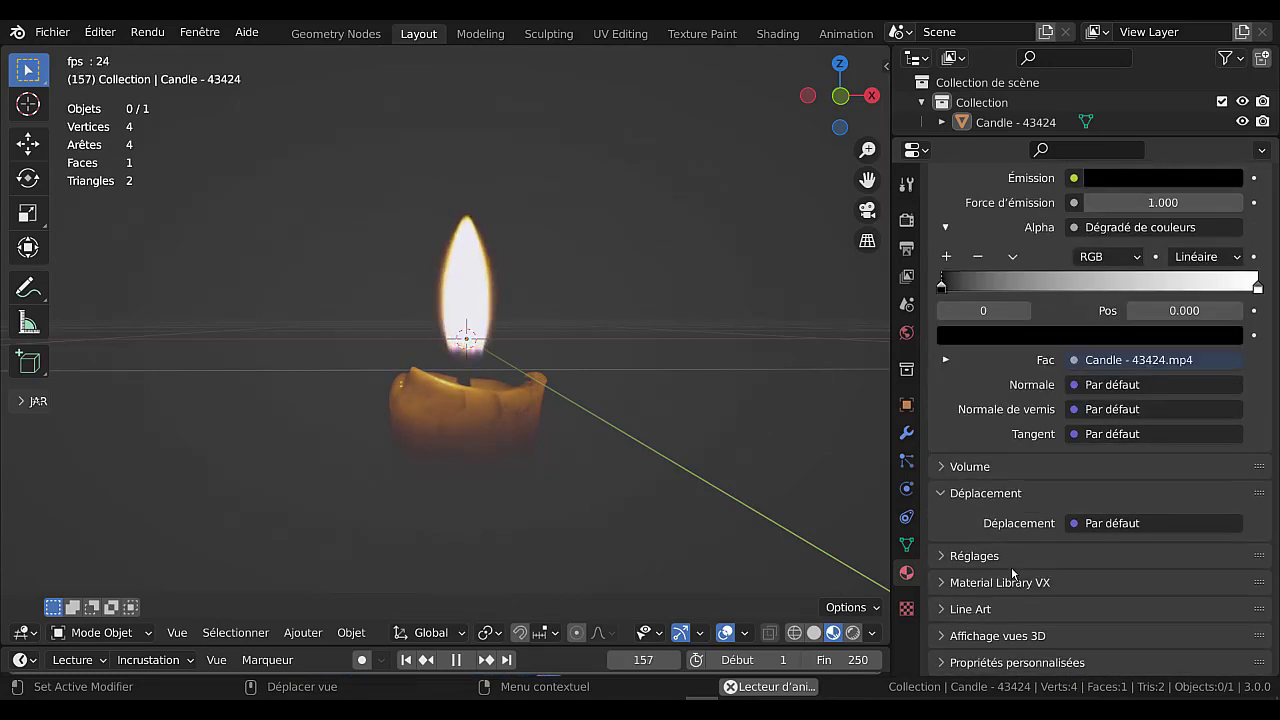
scroll(1018, 563, "up", 15)
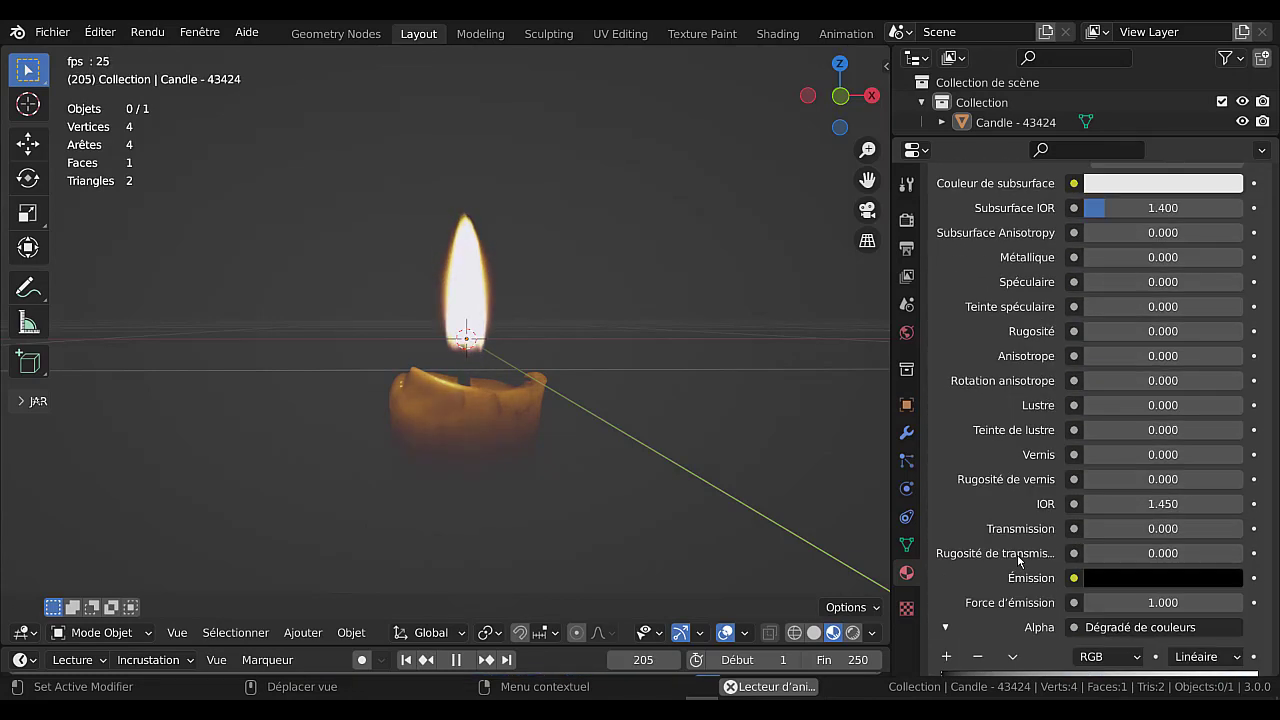
scroll(1018, 563, "up", 3)
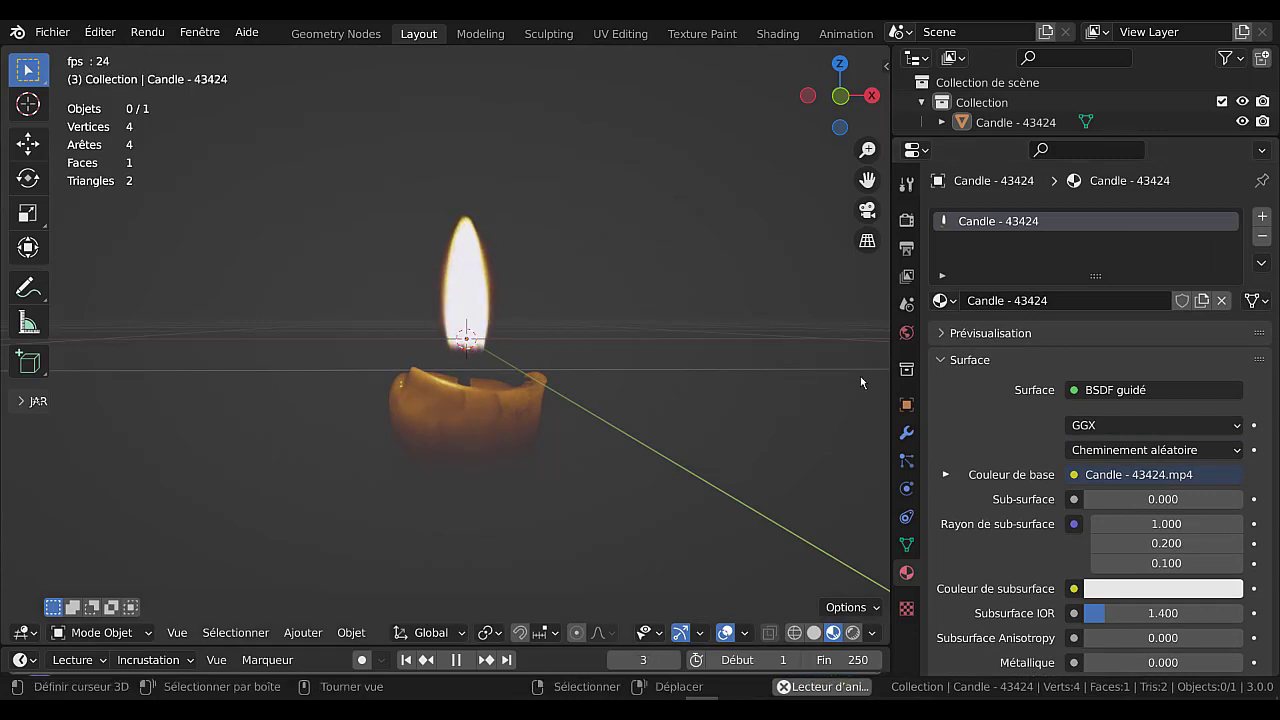
Step: Delete the candle plane from the scene
left_click_drag(890, 322, 1098, 322)
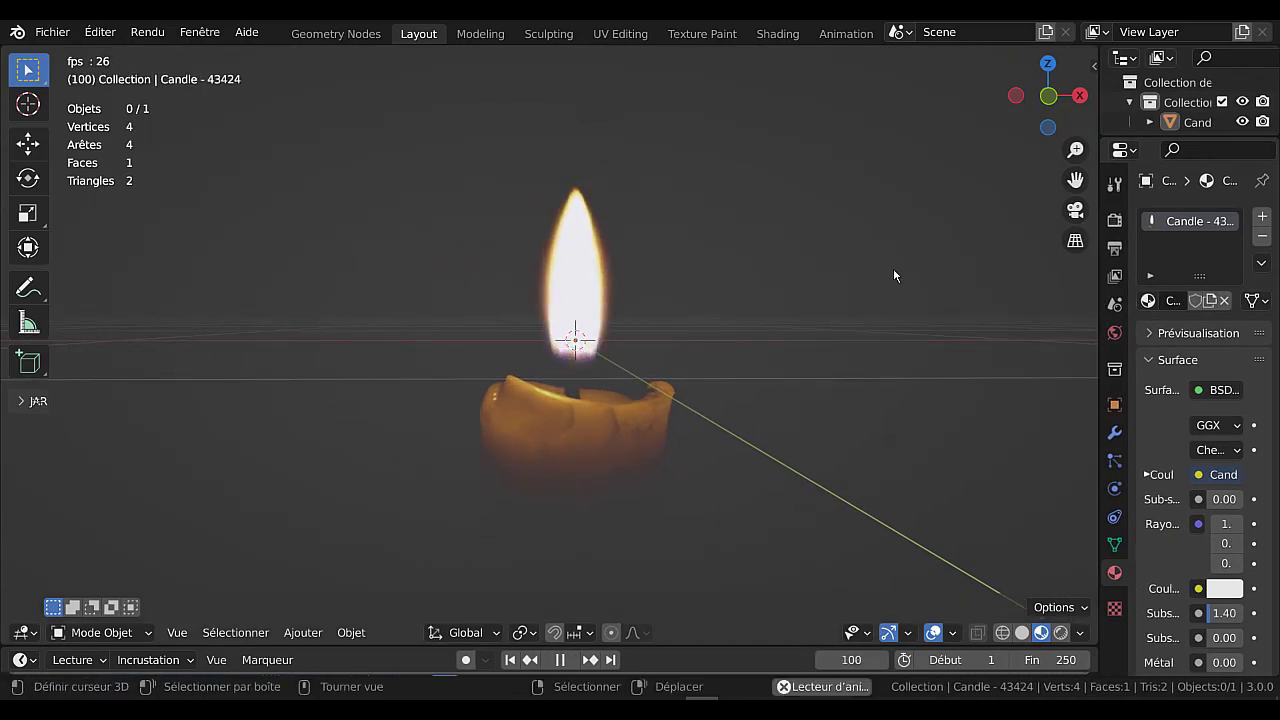
scroll(894, 269, "down", 2)
middle_click_drag(897, 312, 612, 426)
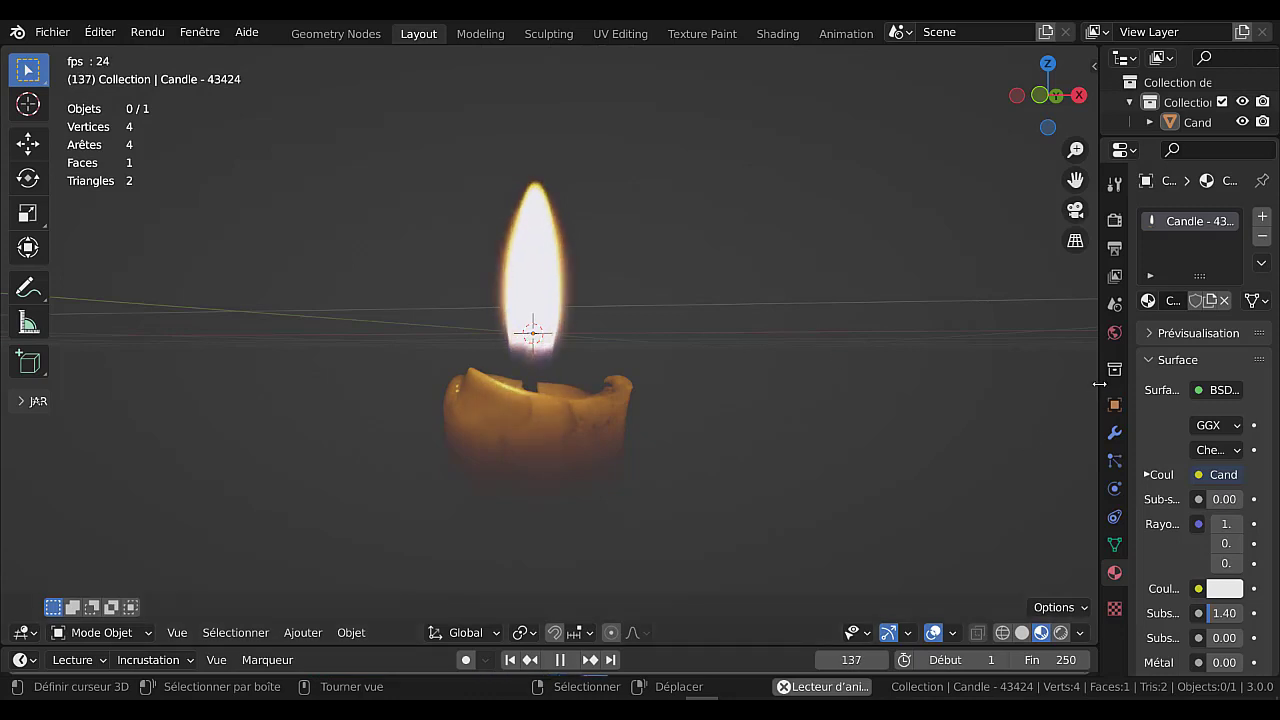
mouse_move(1099, 390)
left_mouse_down()
mouse_move(994, 390)
mouse_move(1078, 390)
left_mouse_up()
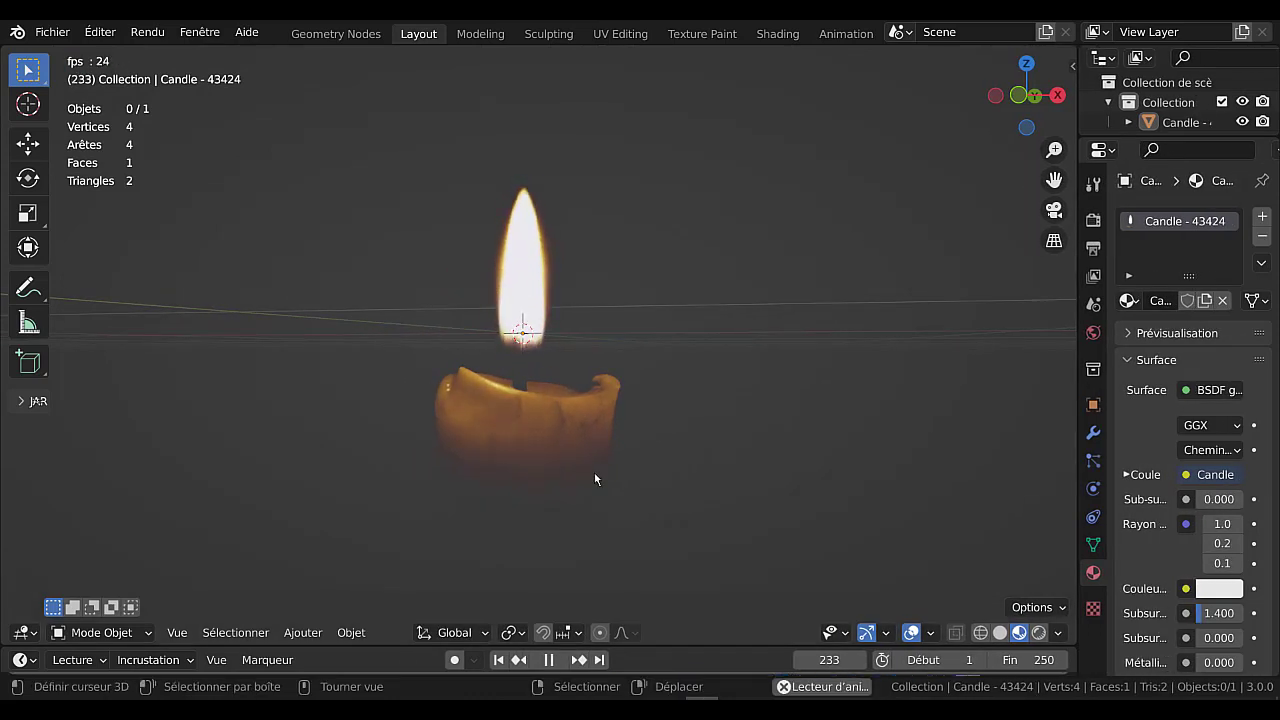
middle_click_drag(650, 354, 658, 386)
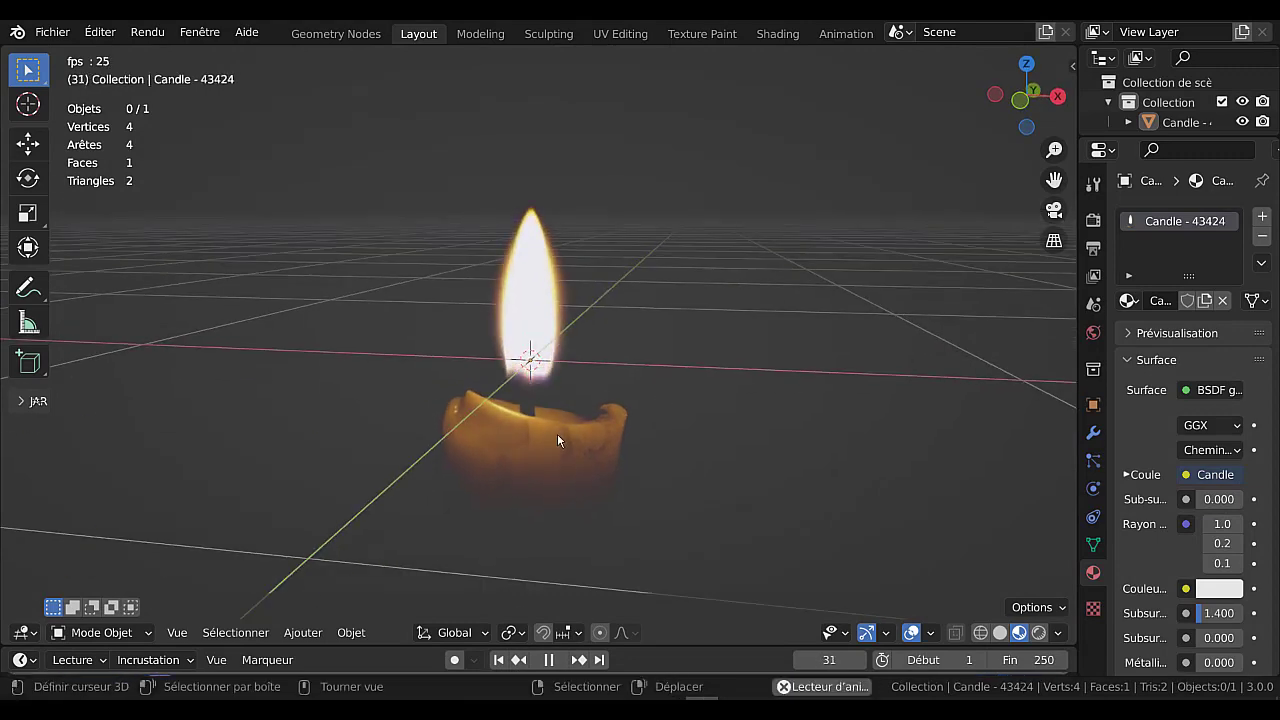
left_click(556, 433)
key("x")
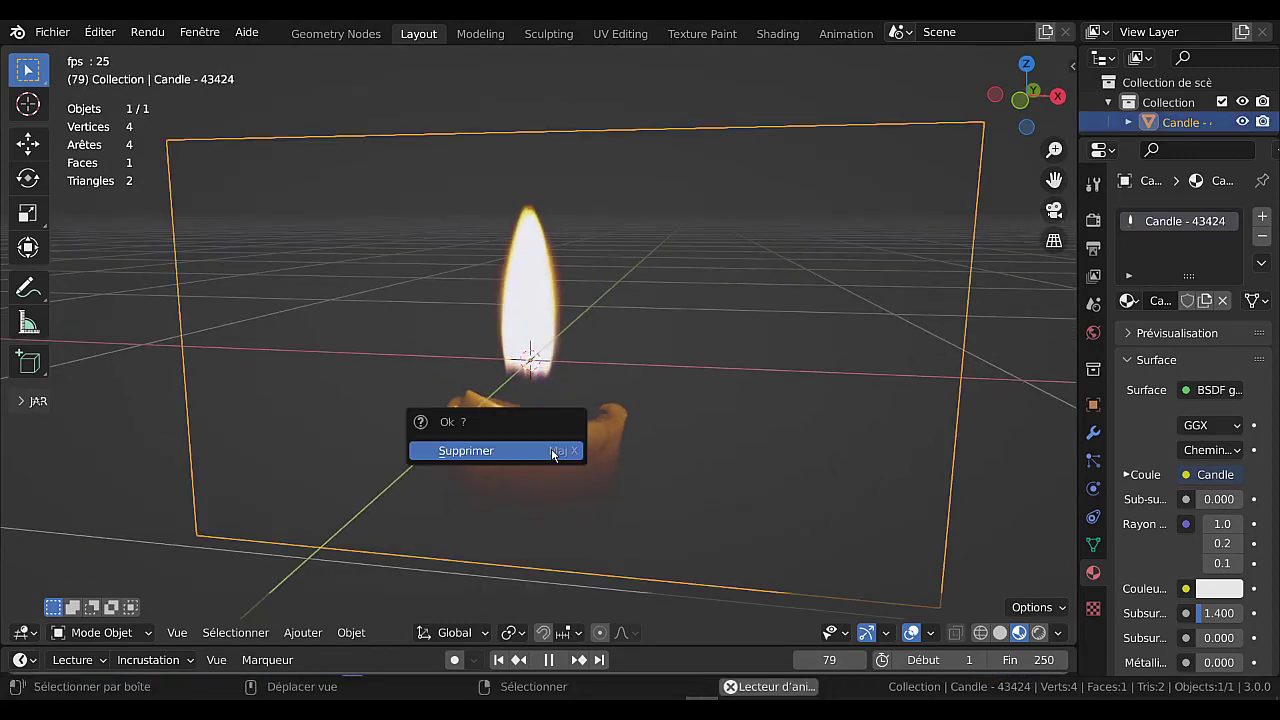
left_click(551, 448)
Step: Add a UV sphere to the empty scene
scroll(551, 455, "down", 3)
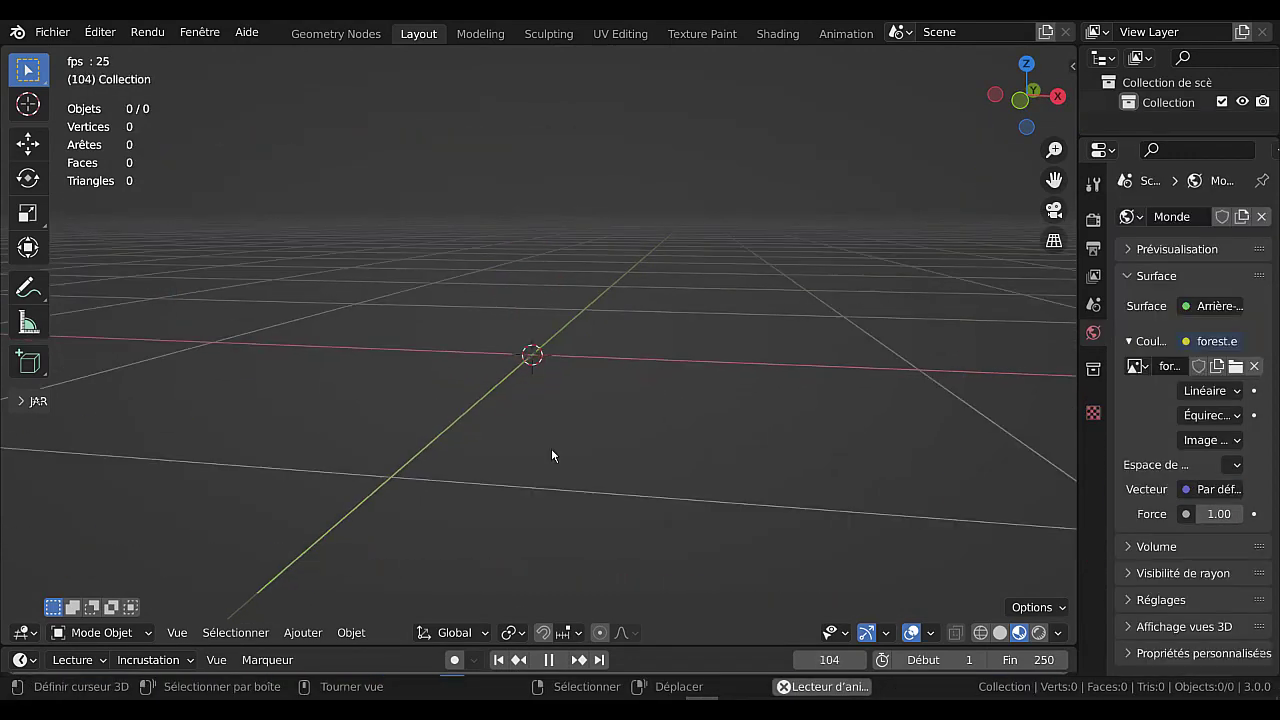
left_click(305, 633)
mouse_move(310, 610)
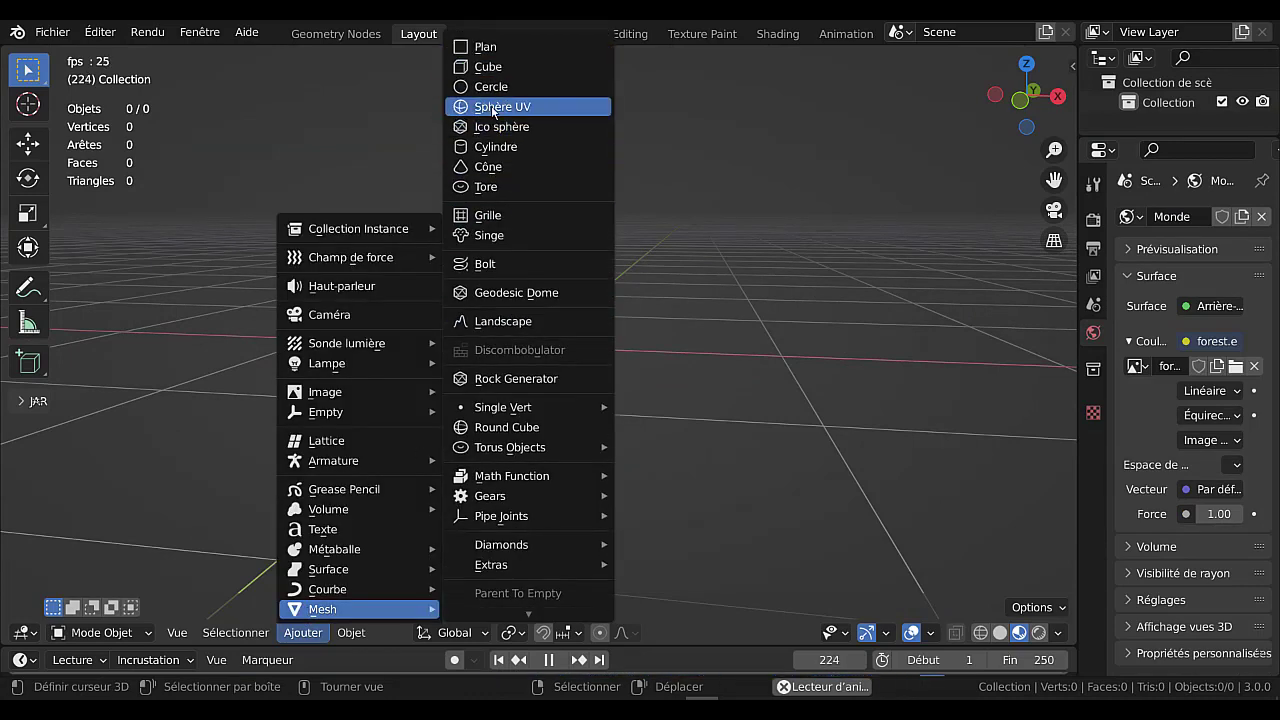
key("Return")
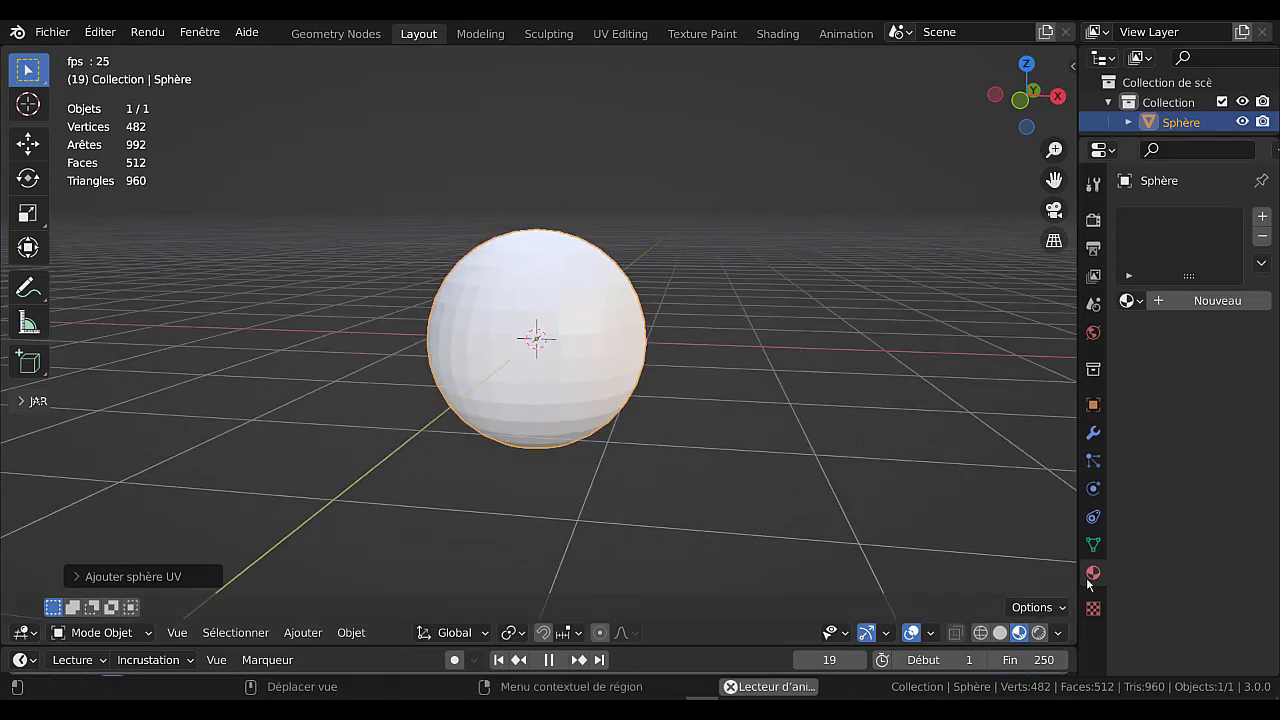
Step: Give the sphere a new material with a saturated blue base color and shade it smooth
left_click_drag(1076, 551, 953, 540)
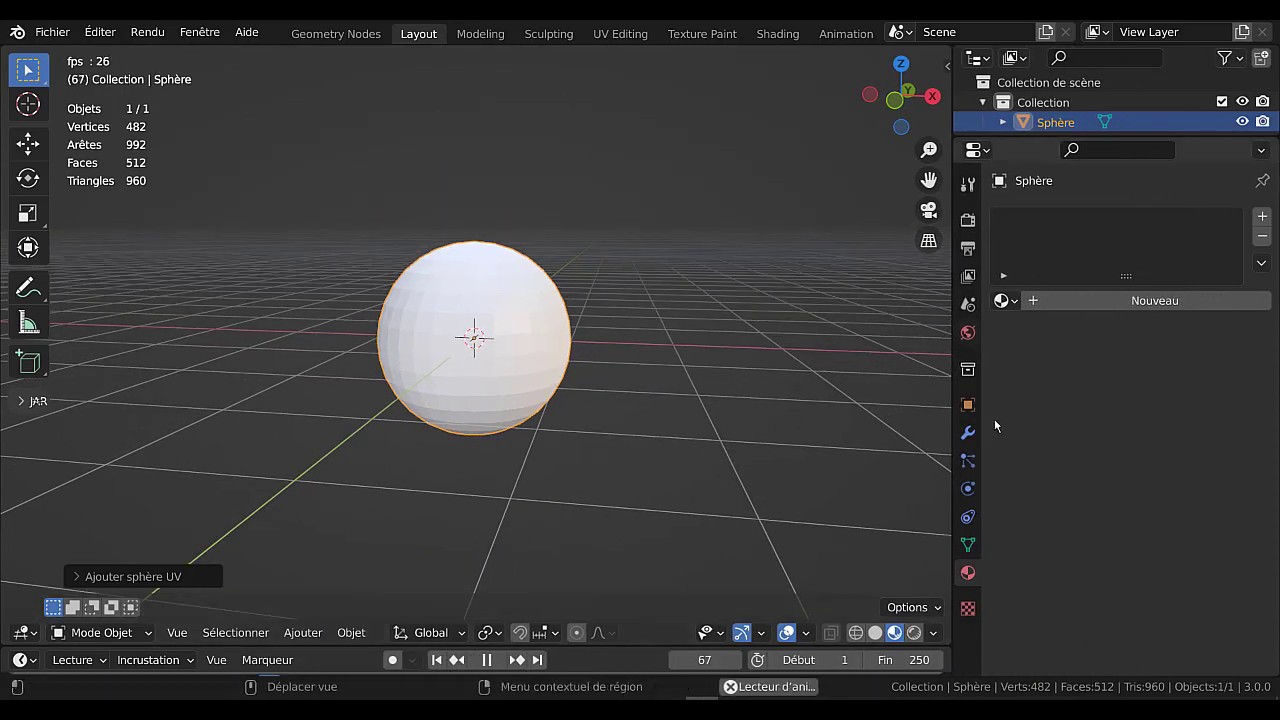
left_click(1143, 302)
left_click(1176, 476)
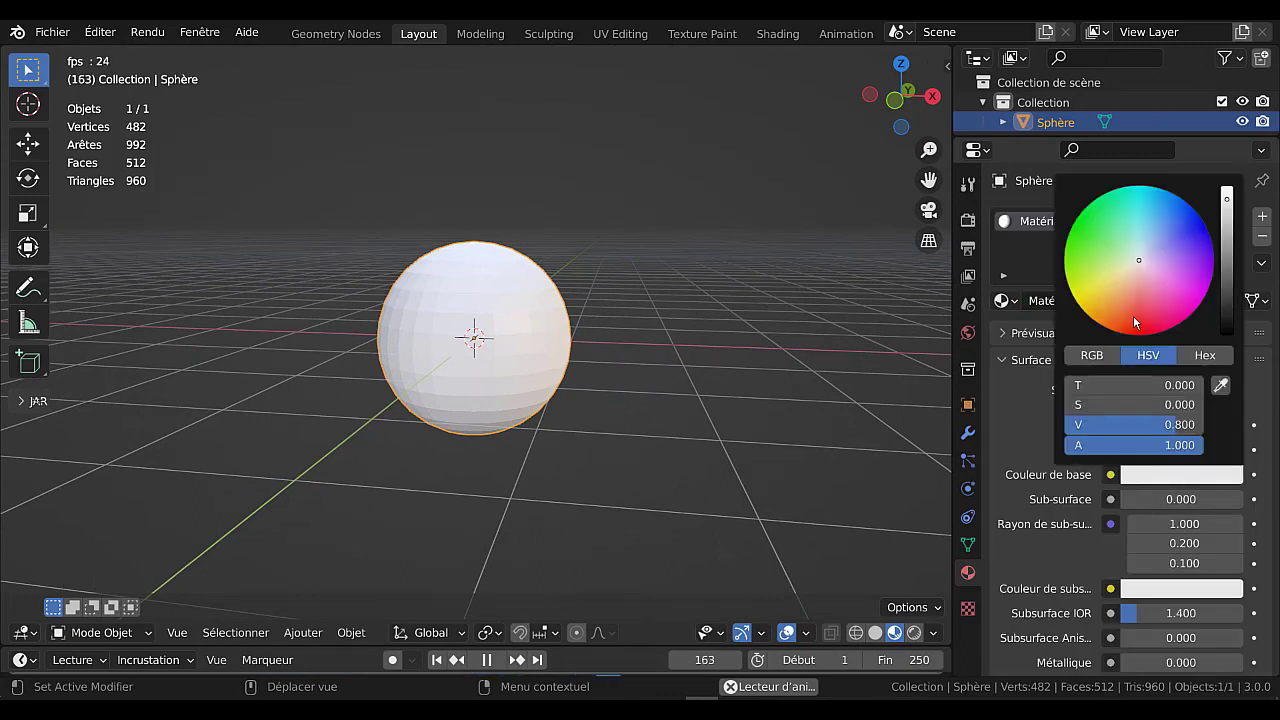
left_click(1196, 241)
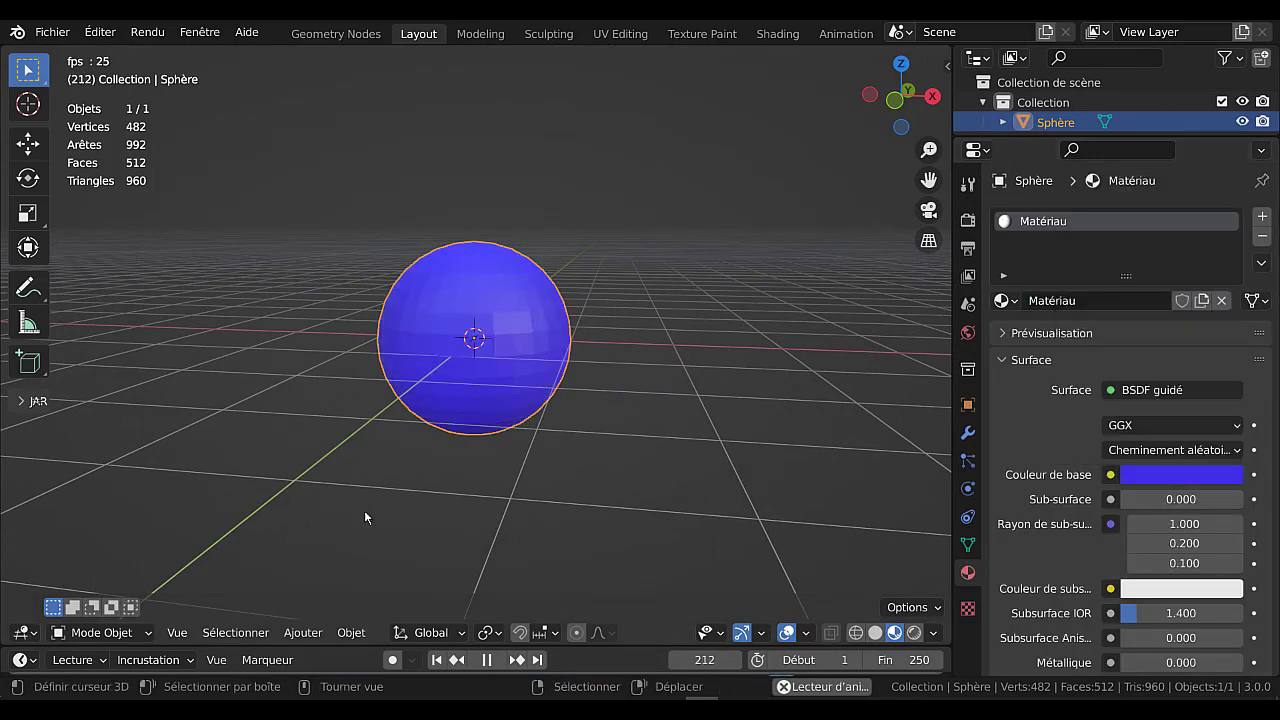
left_click(342, 634)
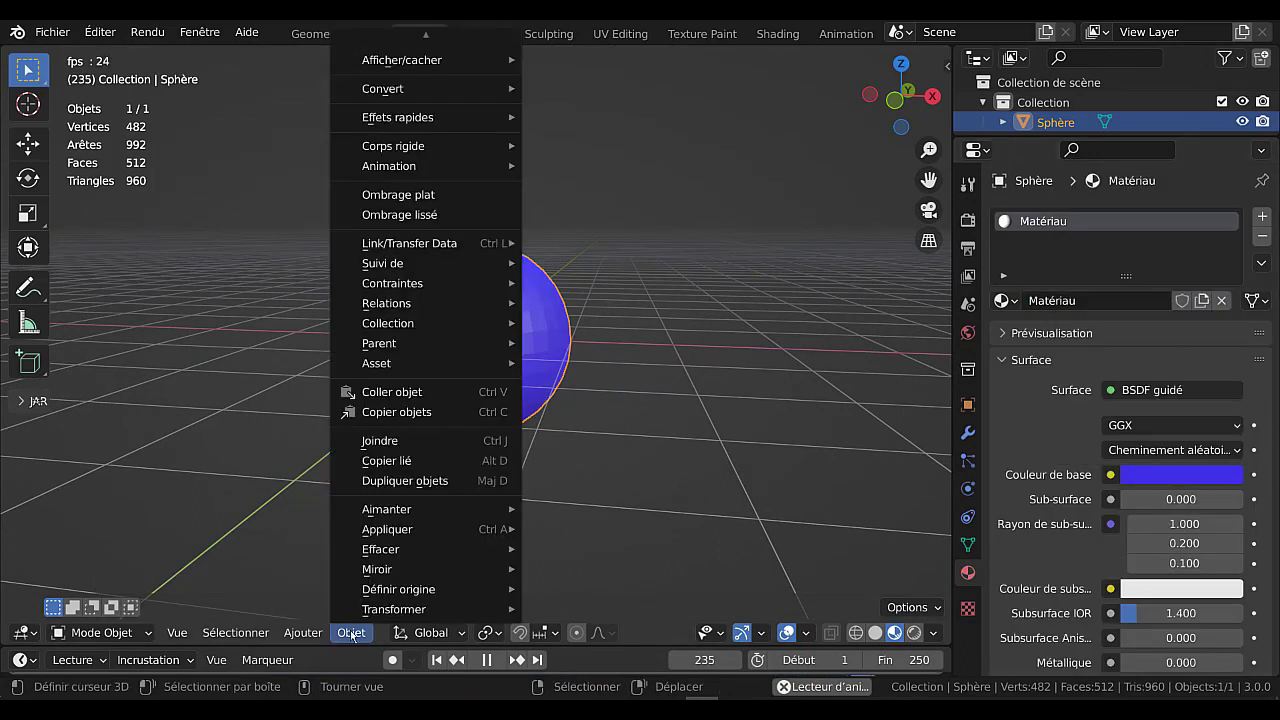
left_click(401, 216)
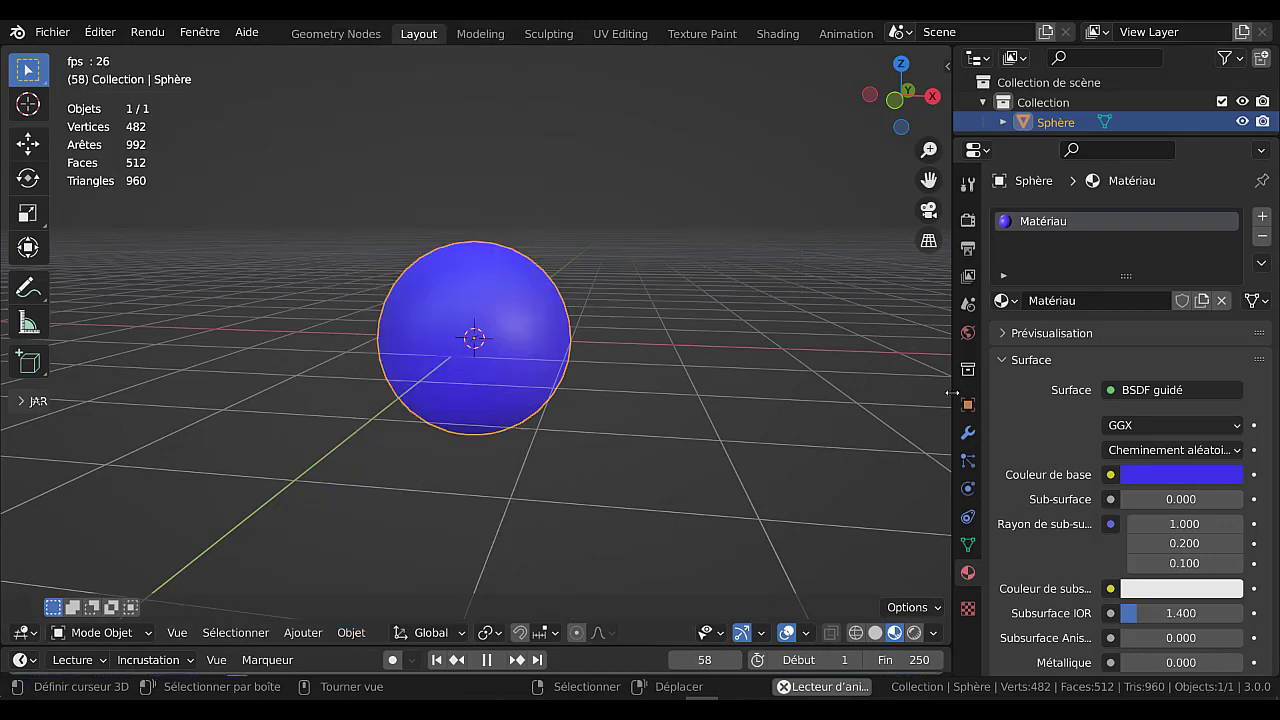
Step: Set the sphere material's Specular to 0.339, Metallic to 0.718 and Roughness to 0.129
left_click_drag(952, 393, 884, 405)
scroll(965, 420, "down", 6)
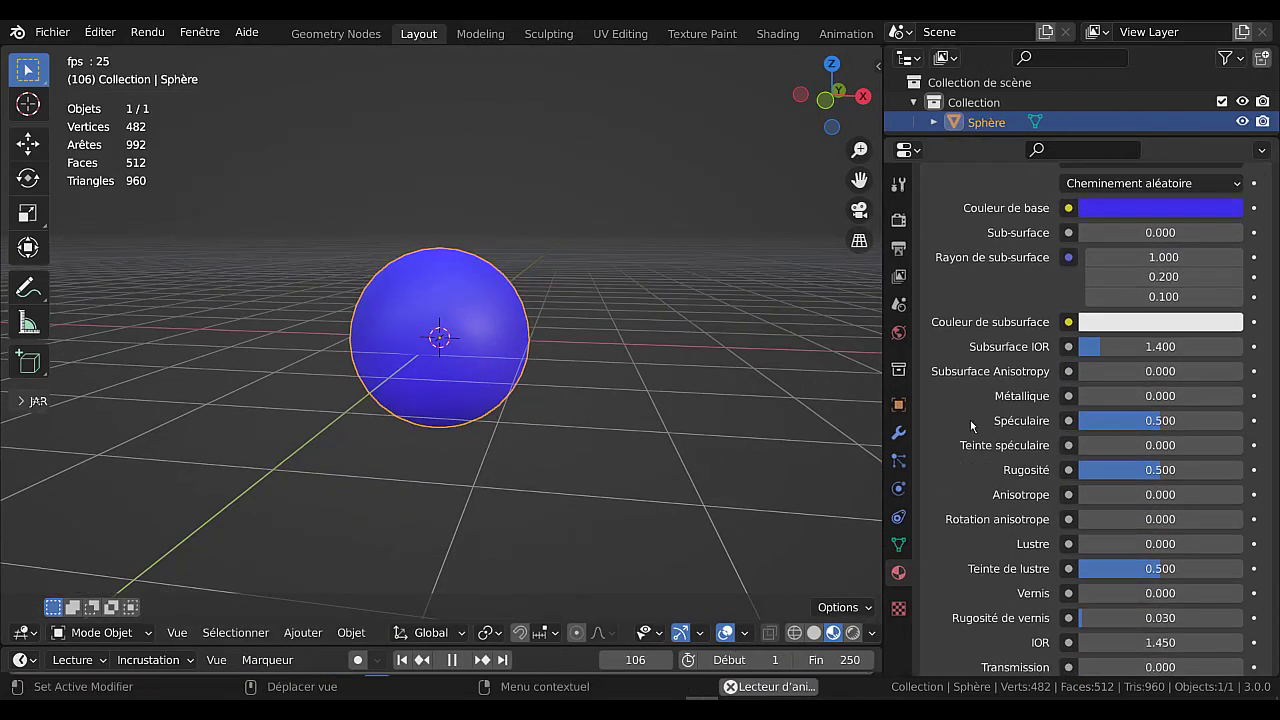
left_click_drag(1165, 420, 1118, 445)
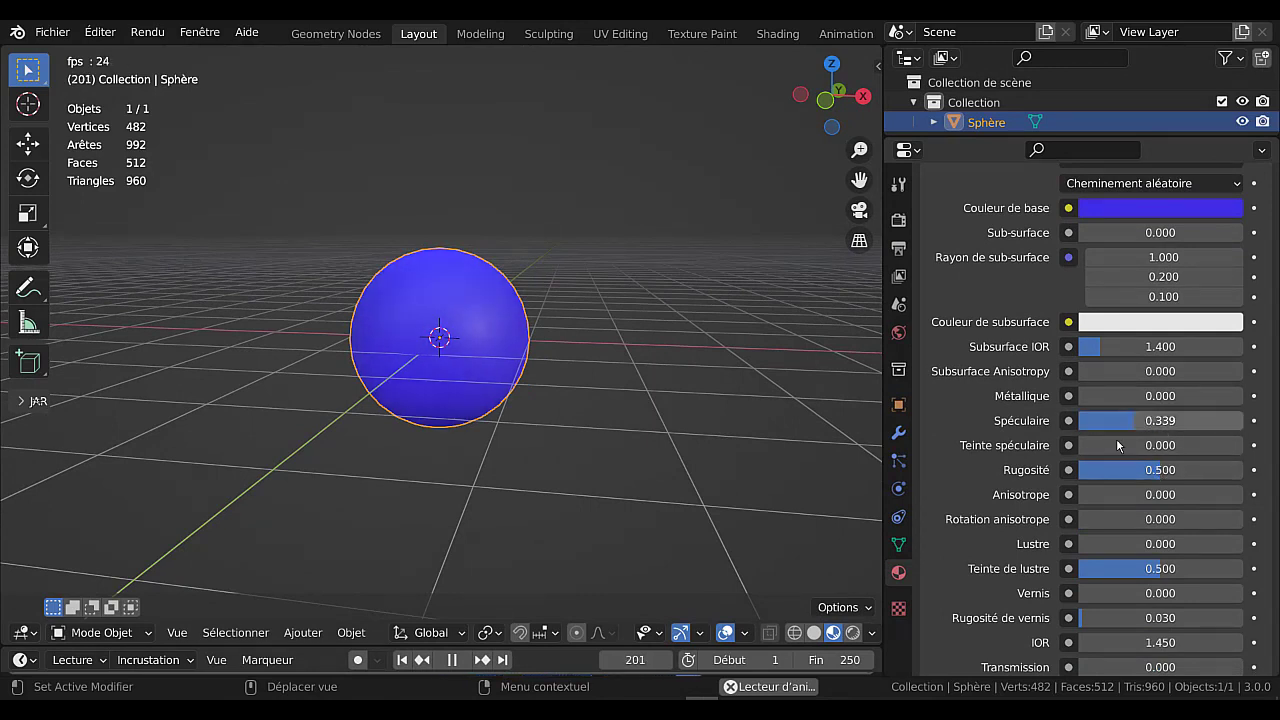
left_click_drag(1092, 397, 1192, 396)
left_click_drag(1143, 472, 1087, 470)
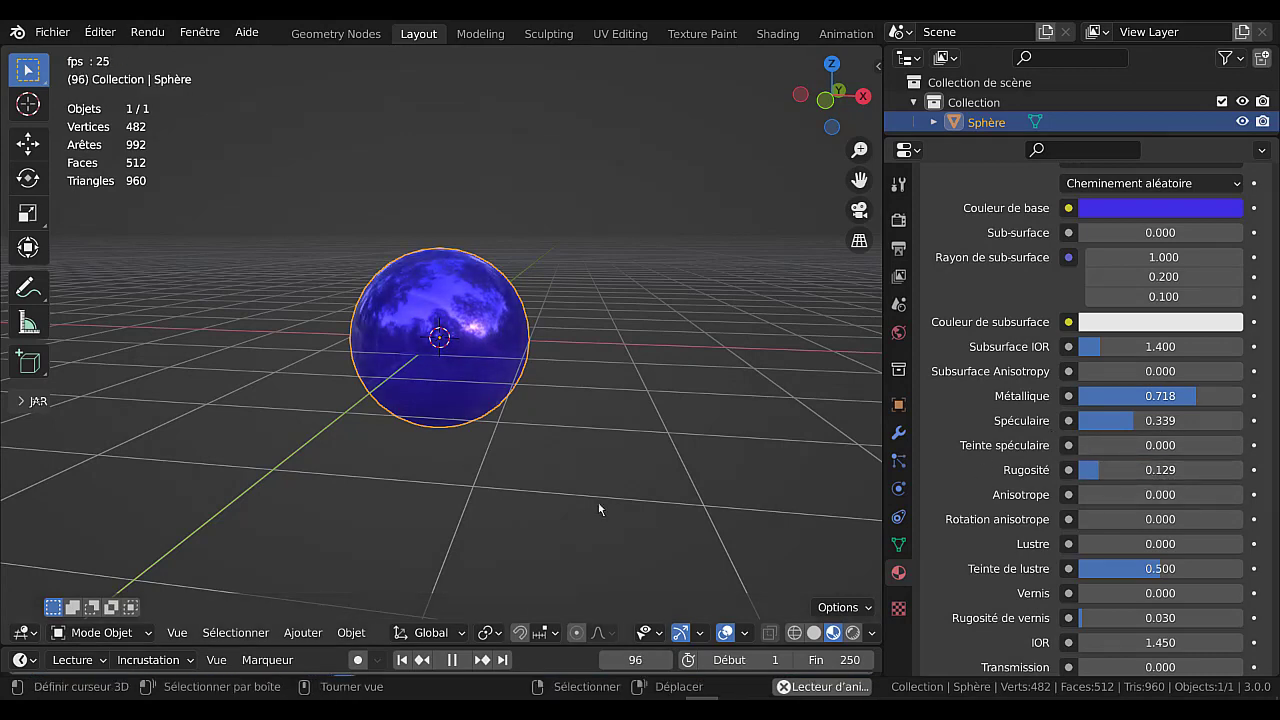
Step: Switch the scene's render engine from Cycles to Eevee
left_click_drag(882, 378, 1019, 378)
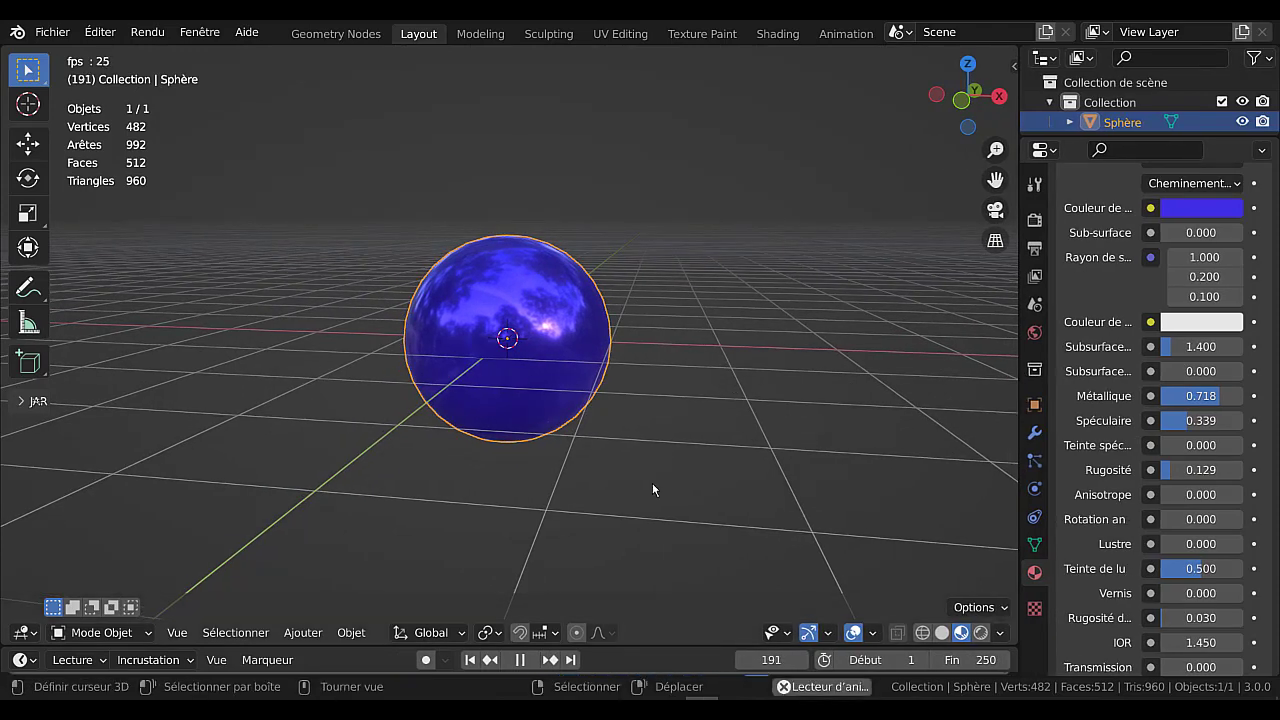
scroll(1104, 284, "up", 7)
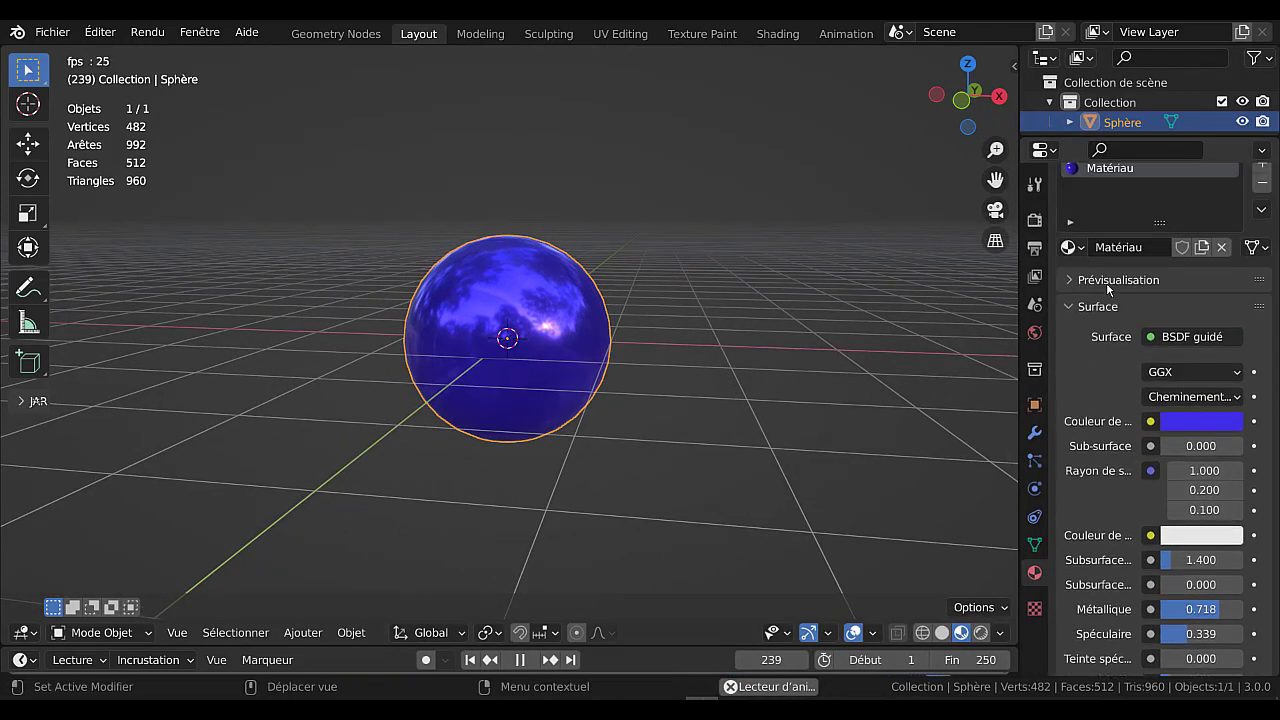
left_click(1035, 219)
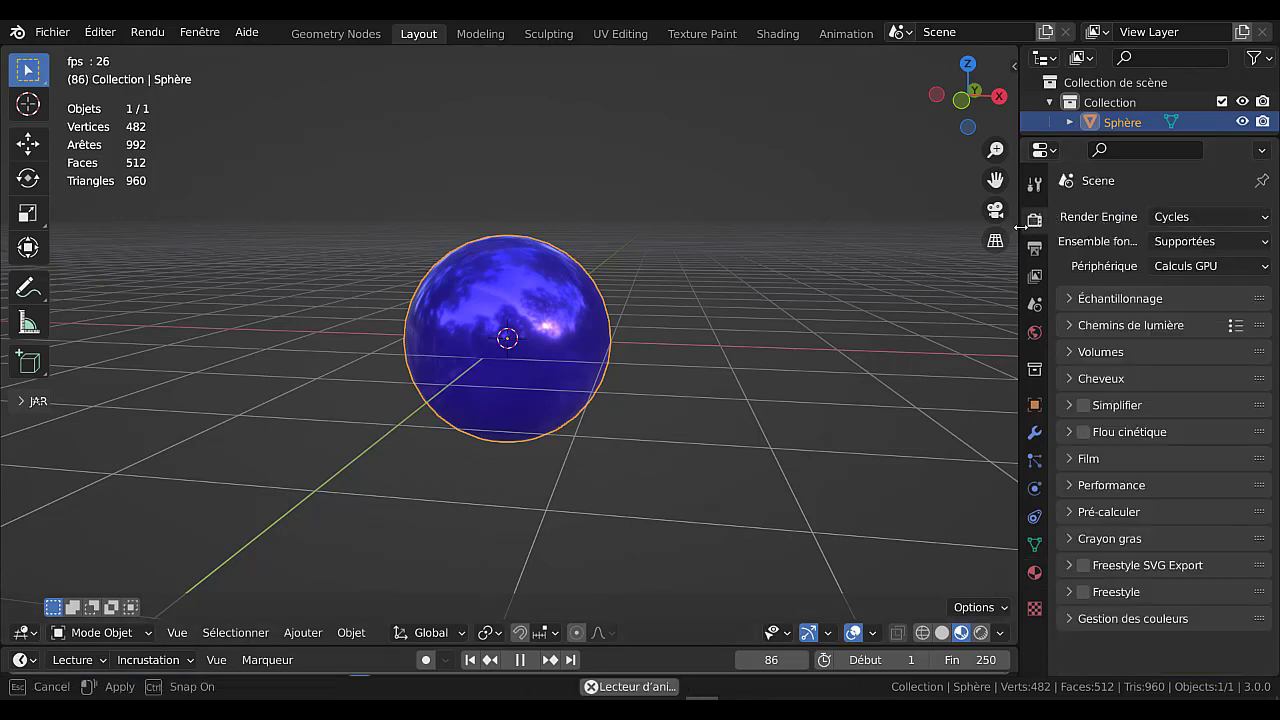
left_click_drag(1020, 228, 921, 228)
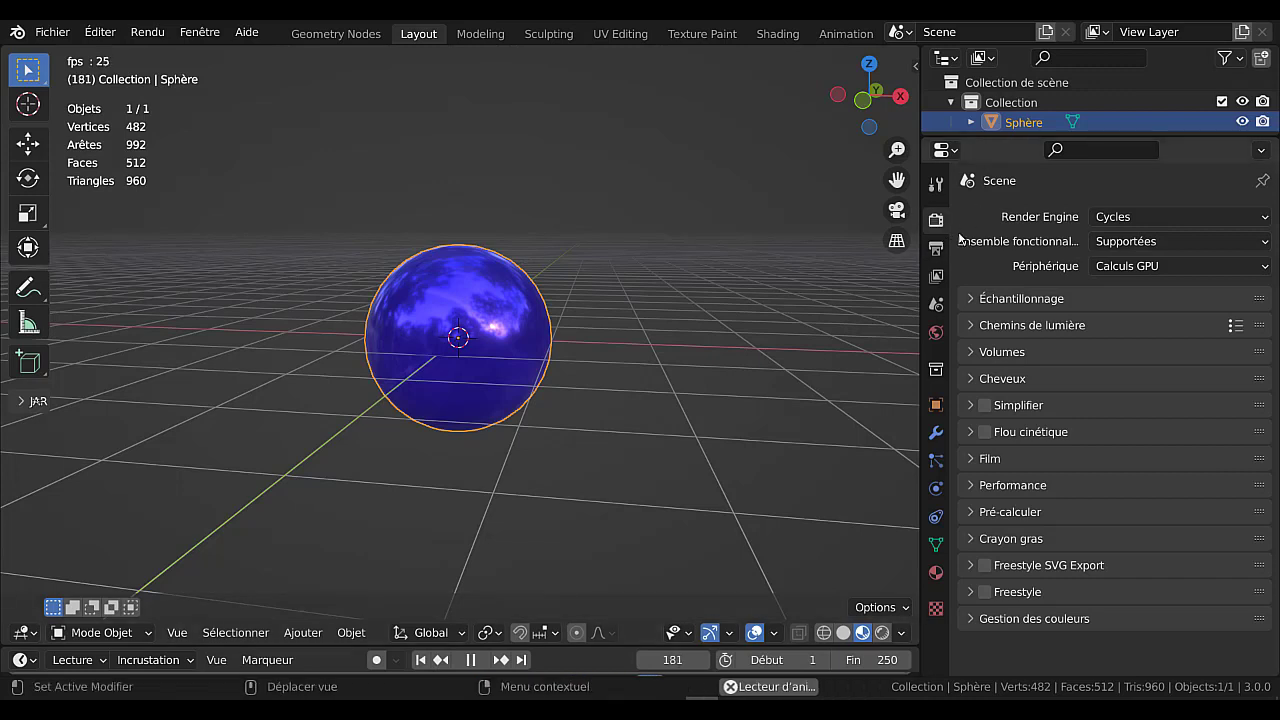
left_click(1173, 215)
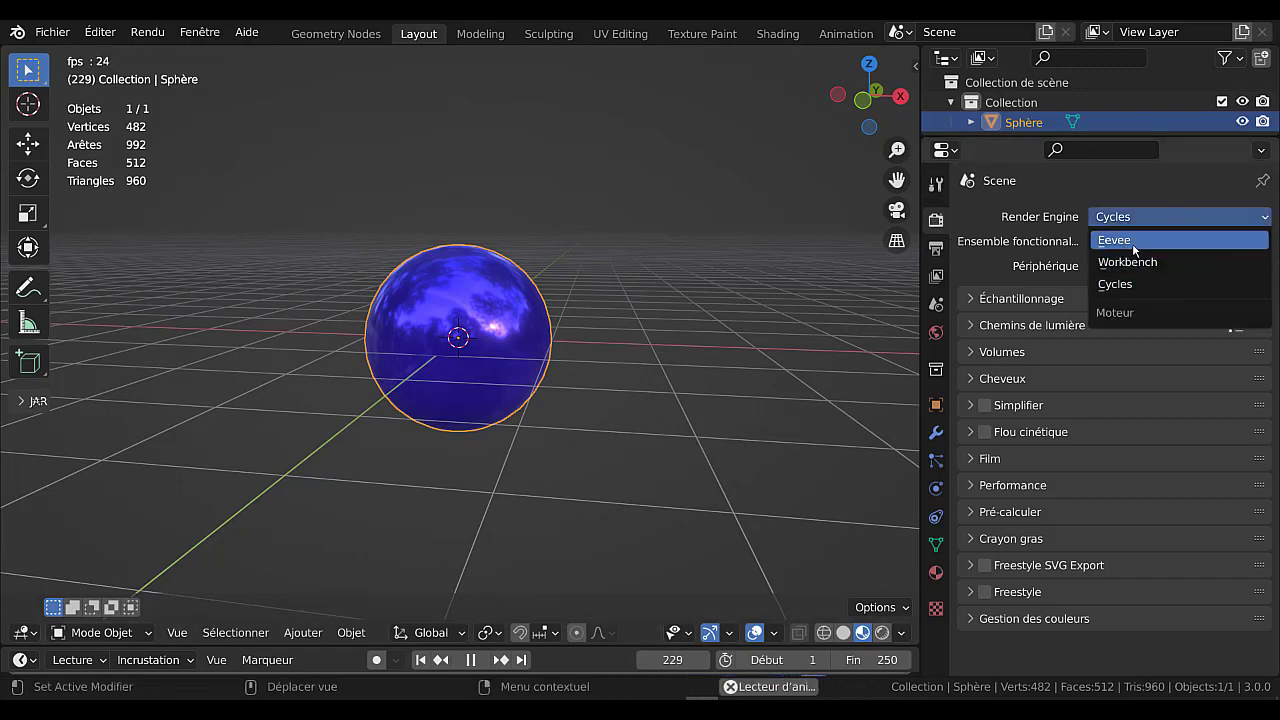
left_click(1168, 241)
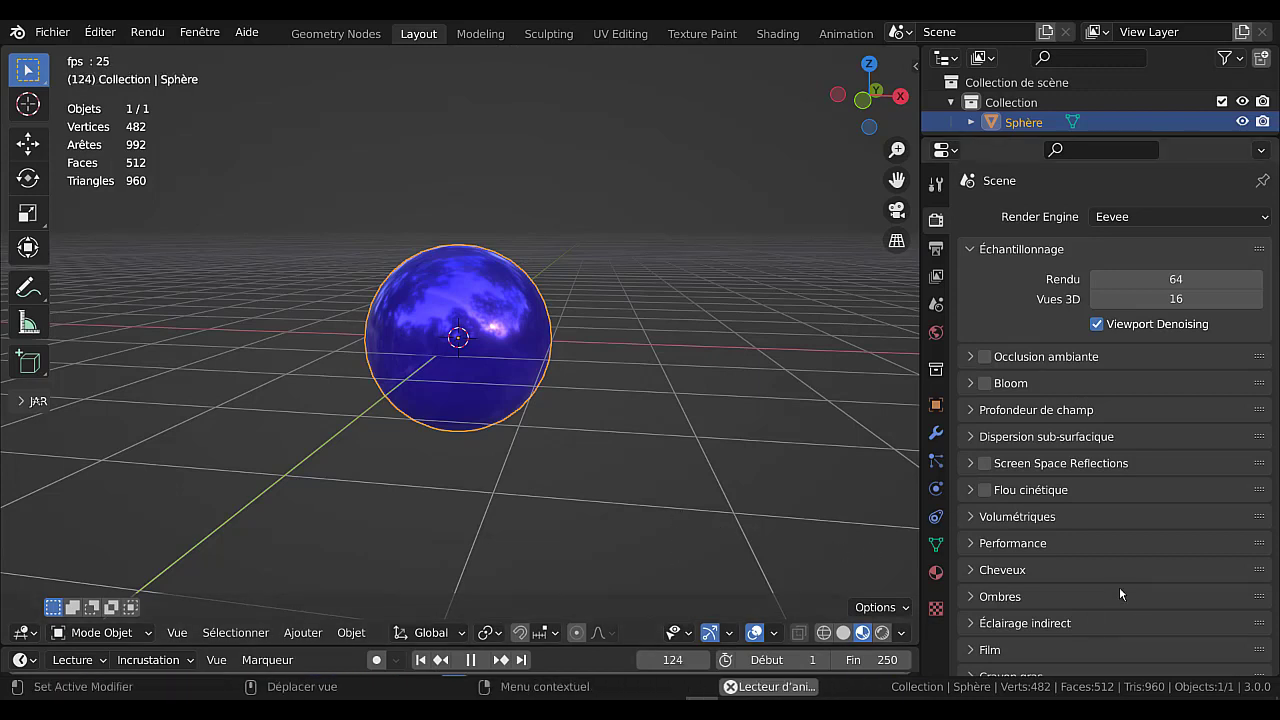
Step: Enable the Transparent option in the Film render settings and switch the viewport to rendered shading
scroll(1125, 590, "down", 3)
left_click(970, 533)
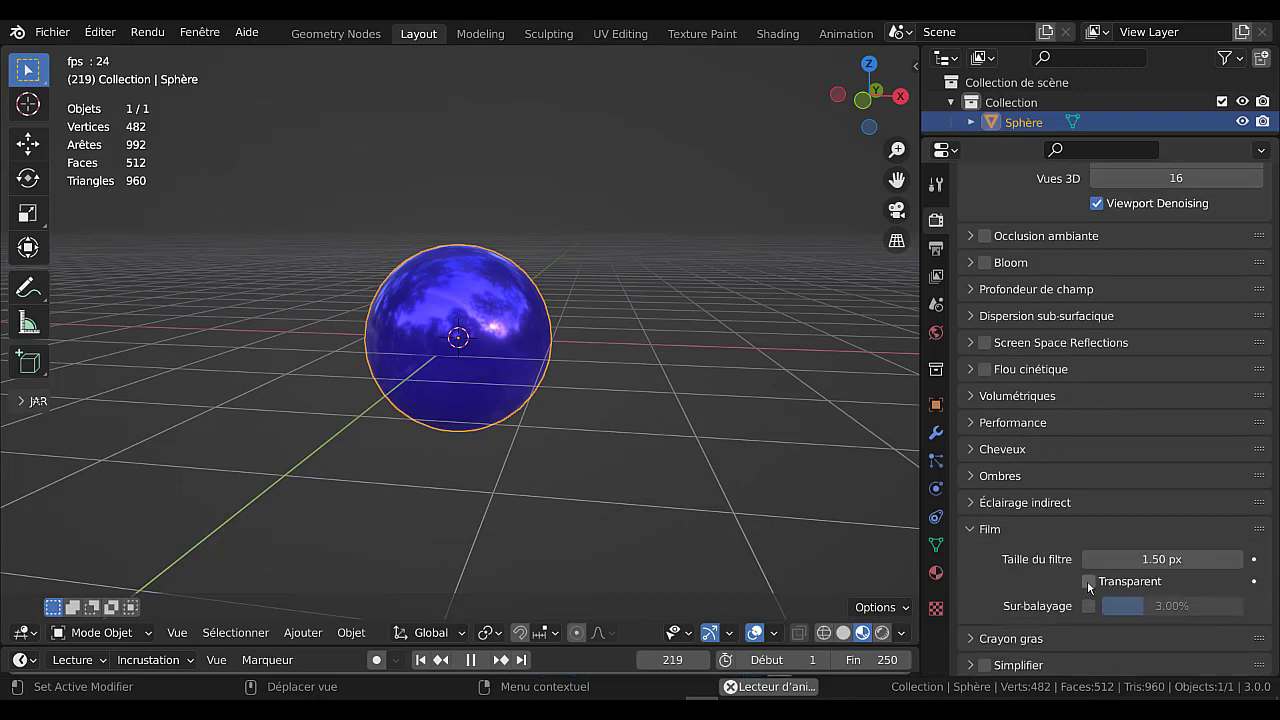
left_click(1088, 582)
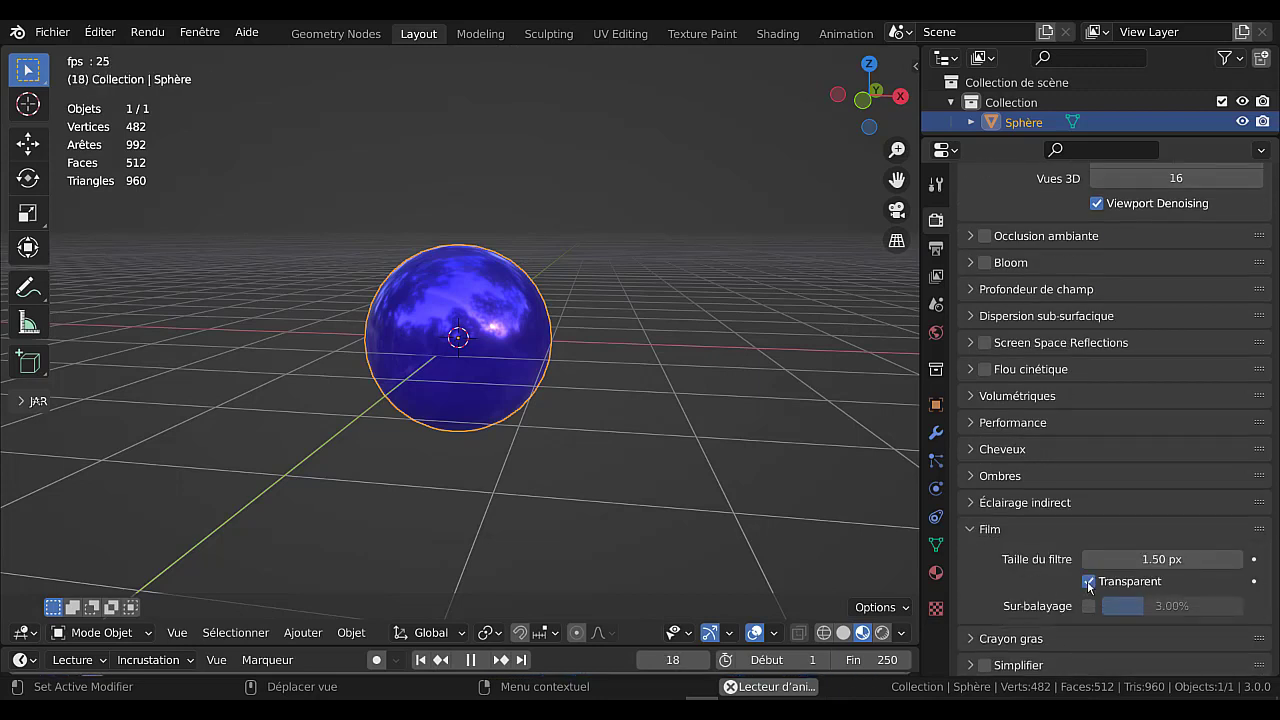
left_click(881, 634)
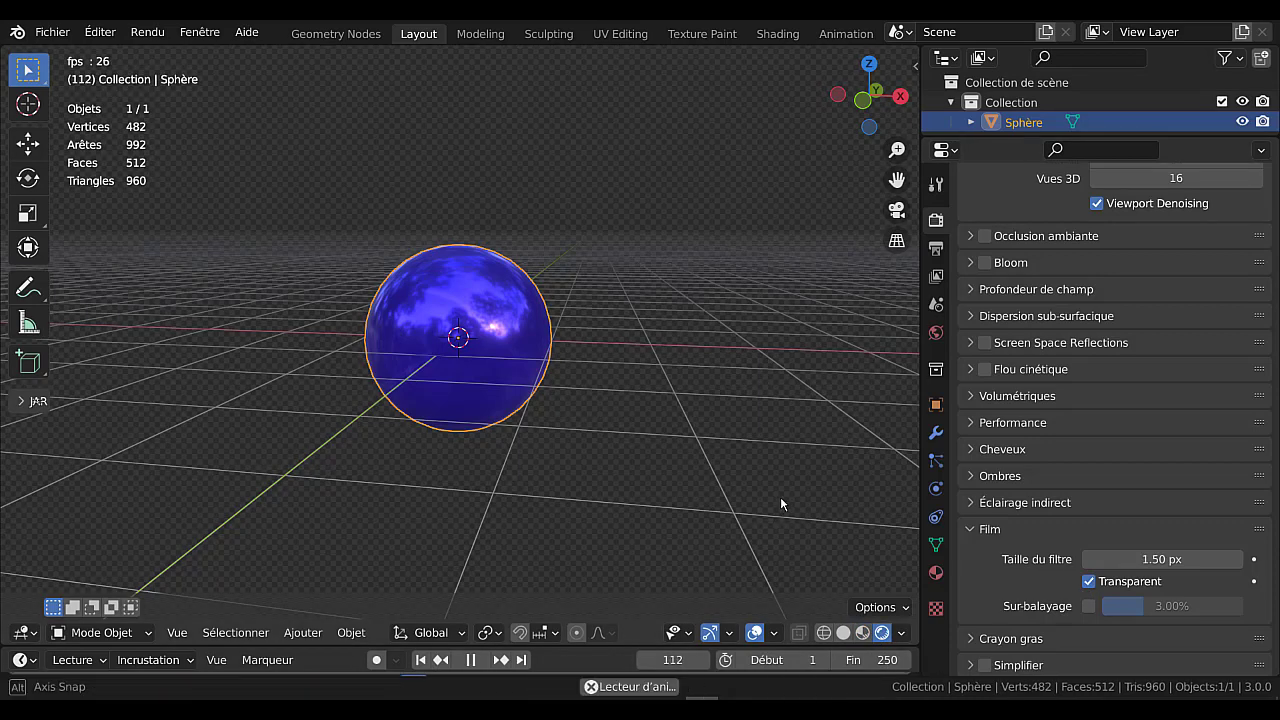
Step: Examine the sphere against the transparent background from different distances and angles
scroll(780, 496, "up", 1)
scroll(630, 430, "up", 3)
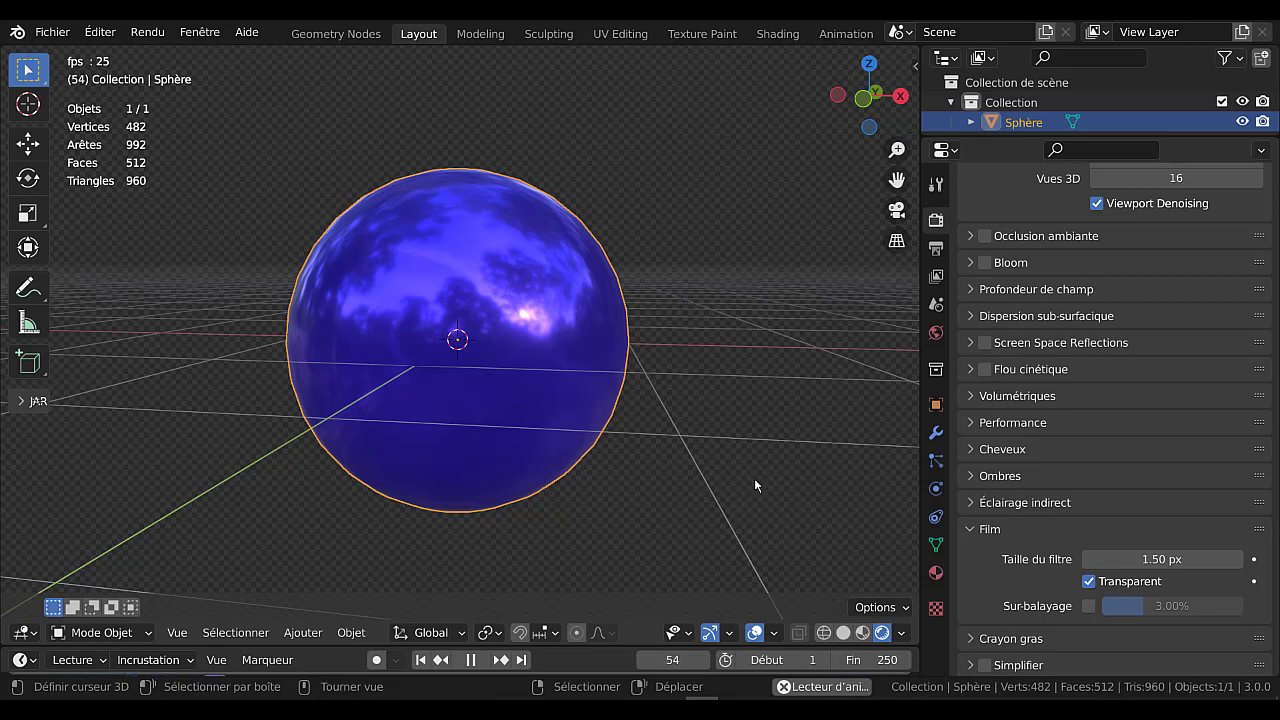
scroll(754, 478, "down", 2)
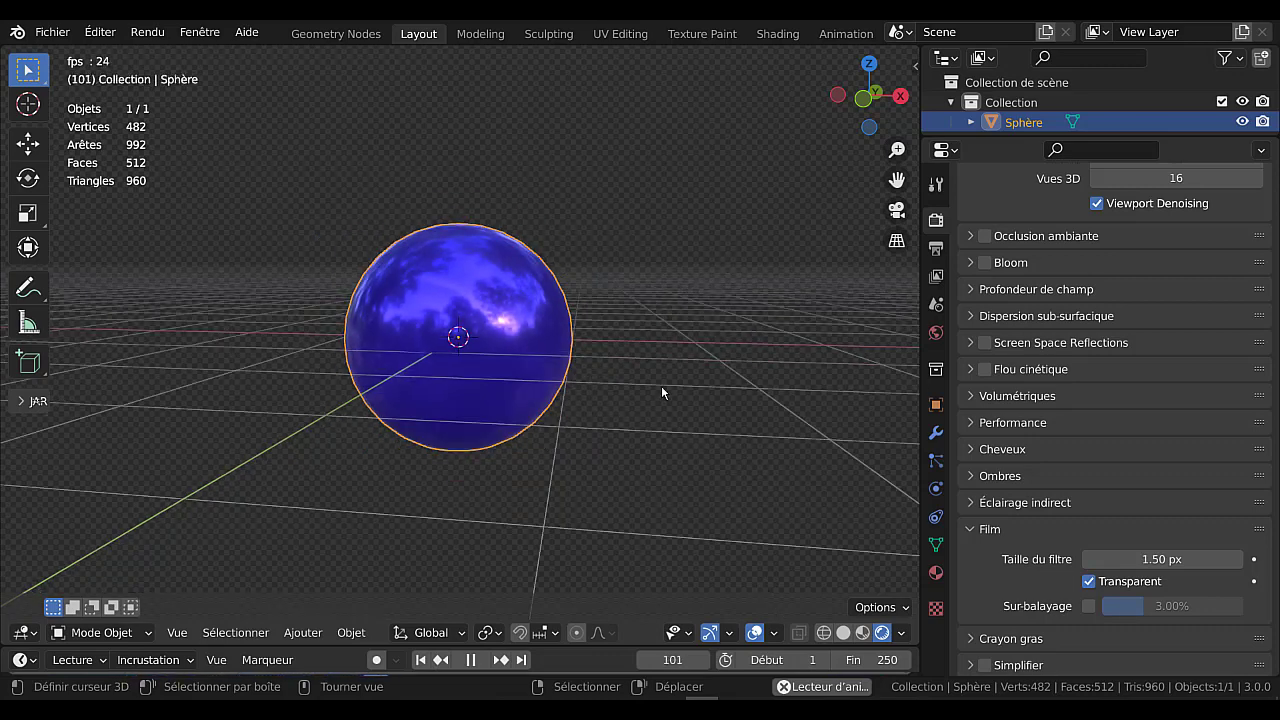
scroll(663, 390, "up", 1)
scroll(654, 368, "down", 2)
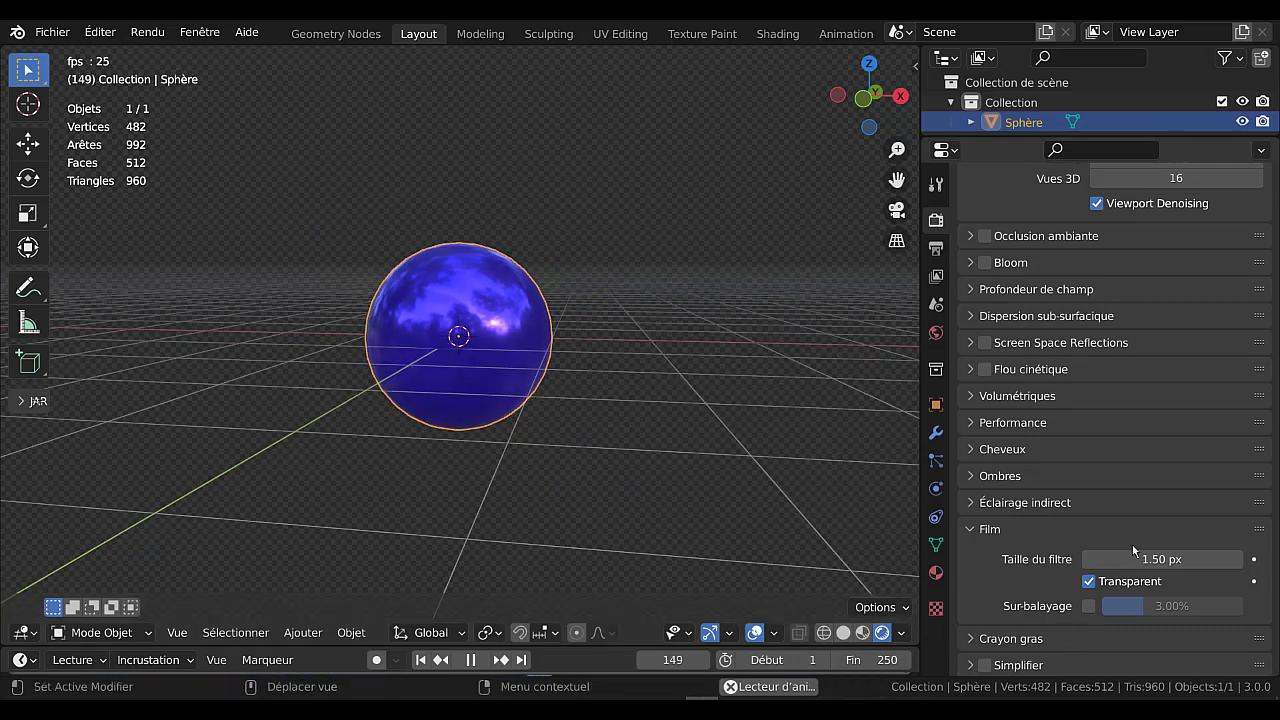
middle_click_drag(715, 498, 643, 489)
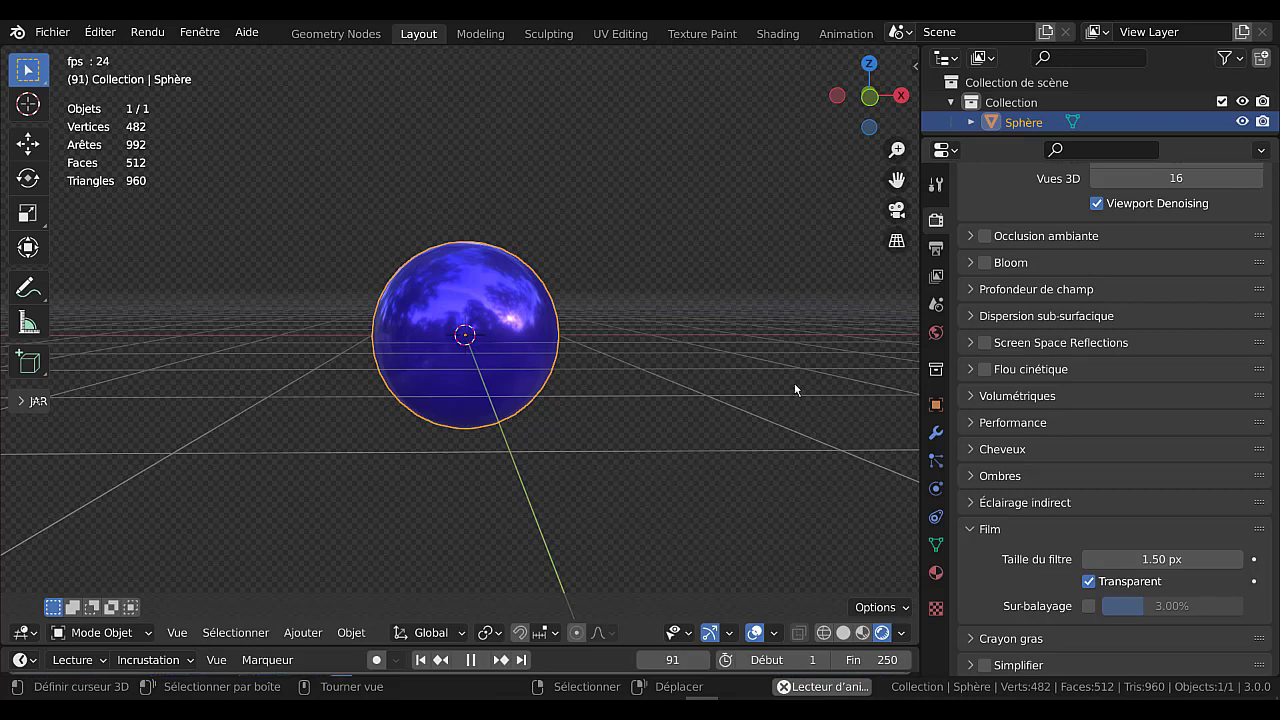
scroll(745, 442, "down", 3)
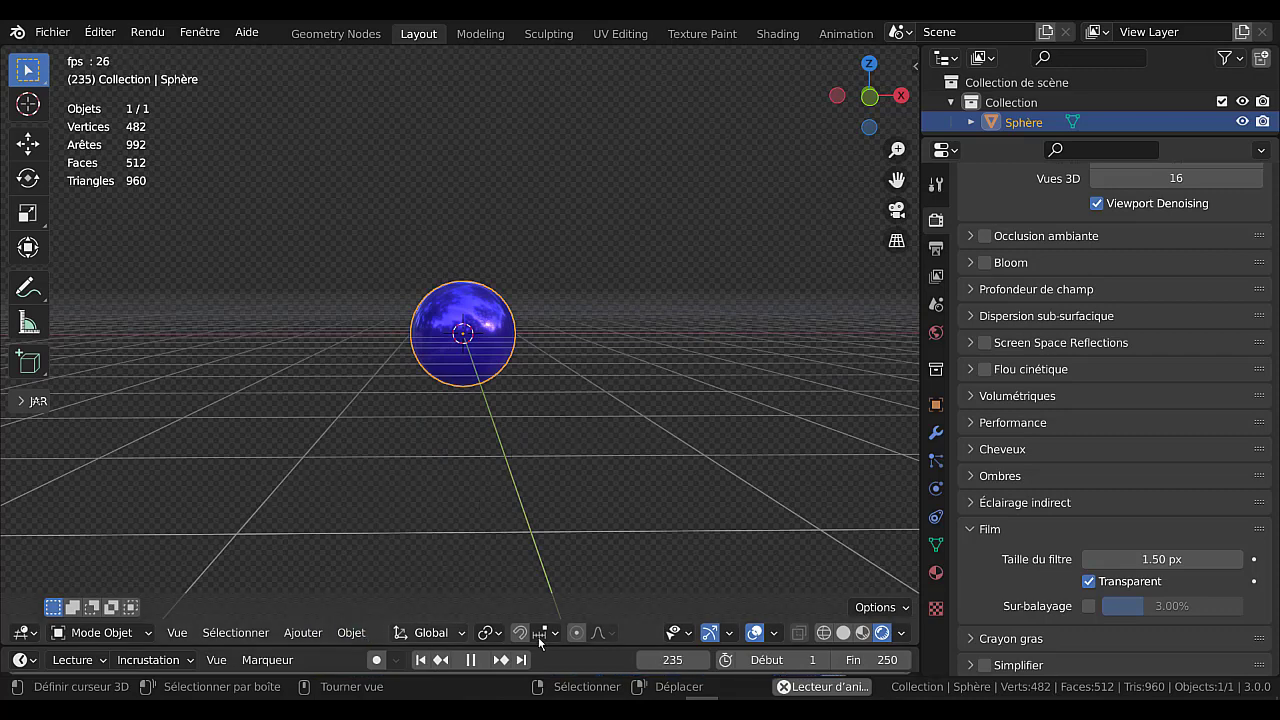
Step: Enlarge the timeline area, stop playback and set the current frame to 1
left_click_drag(540, 646, 30, 545)
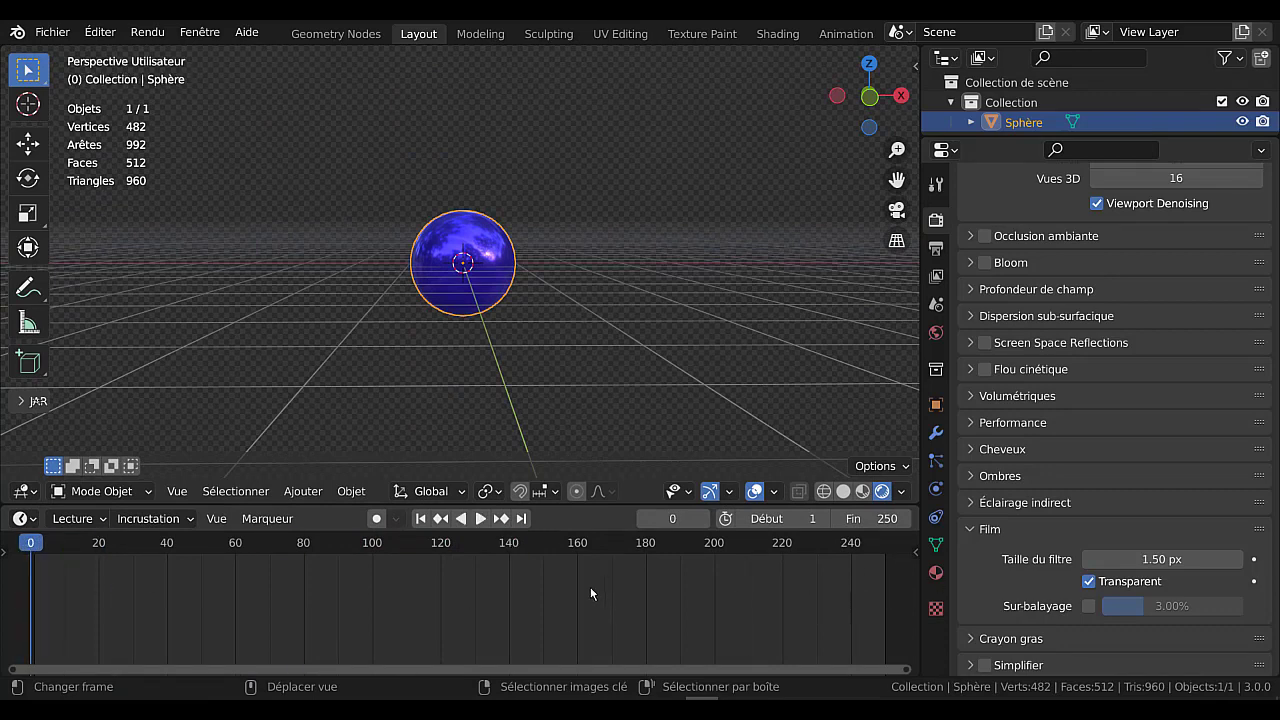
key("space")
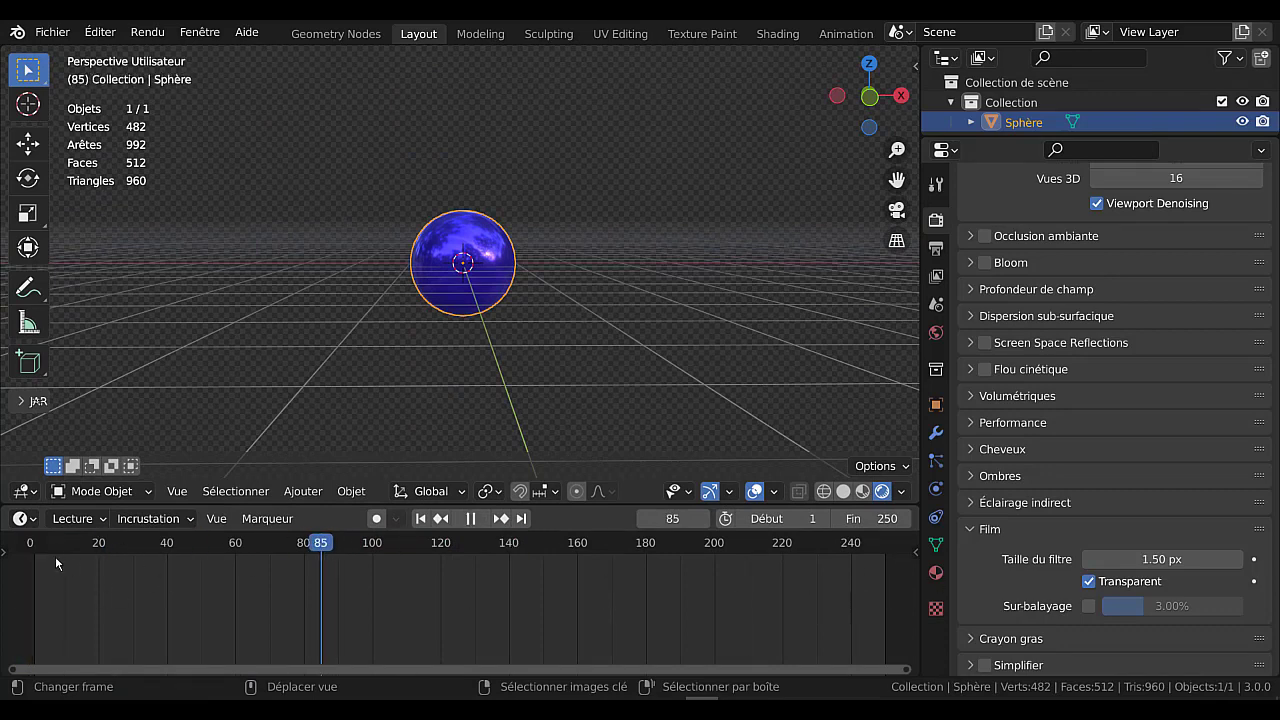
left_click(17, 578)
key("space")
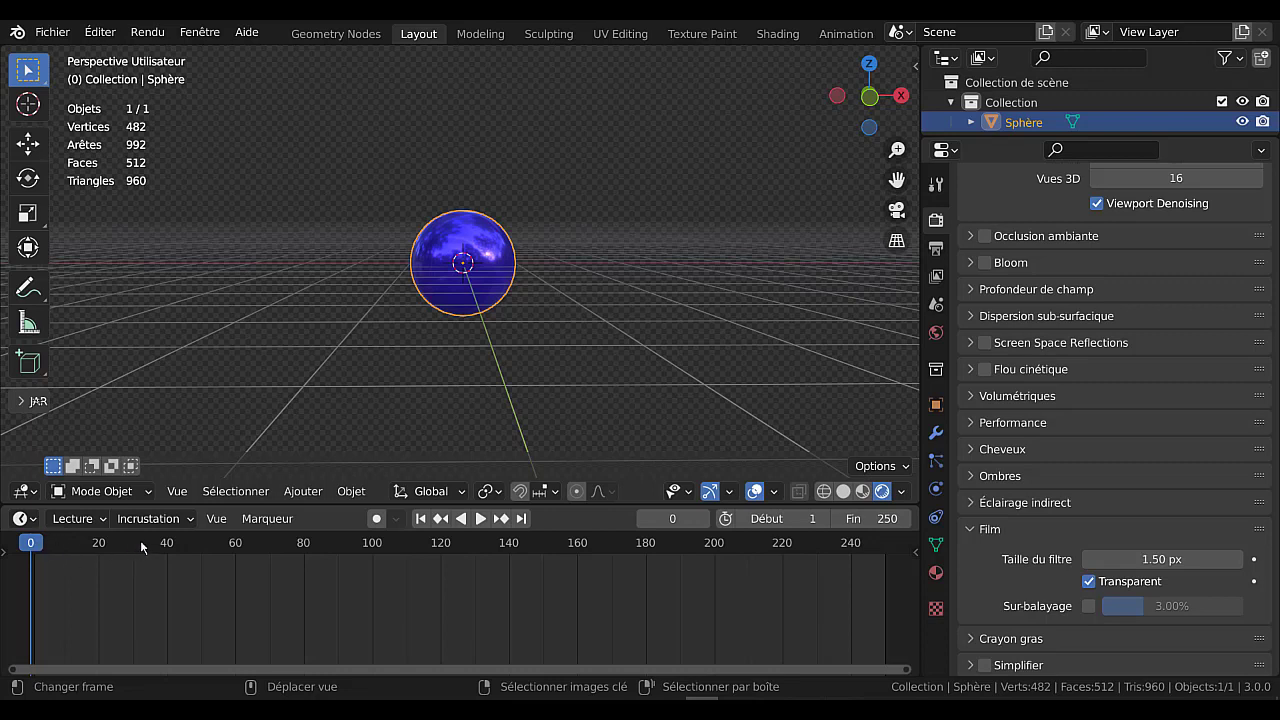
left_click_drag(31, 544, 116, 552)
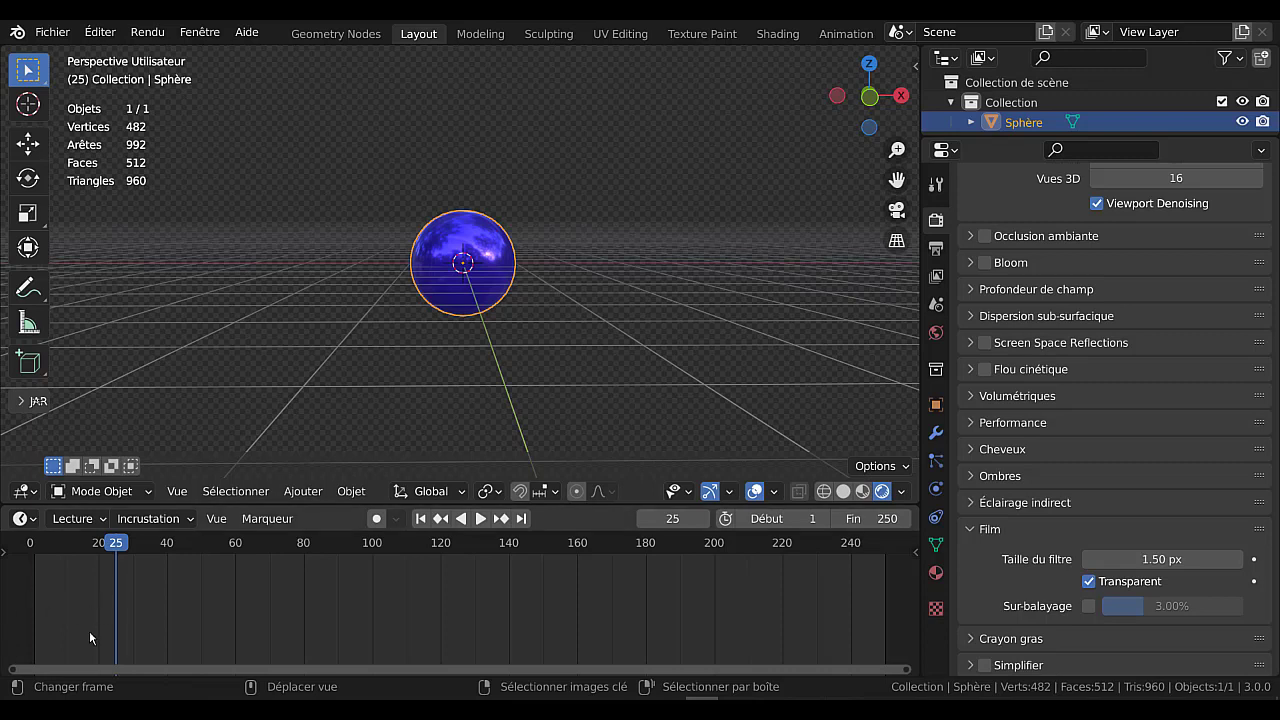
left_click_drag(118, 551, 34, 565)
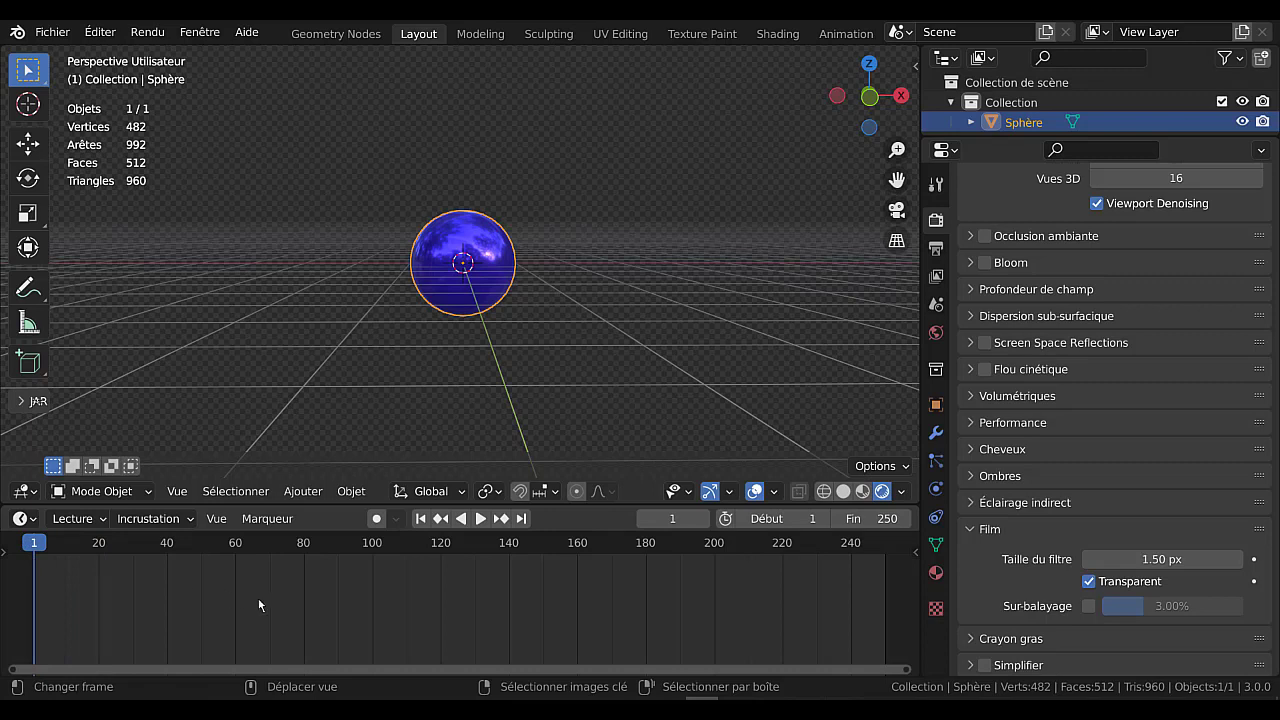
Step: Add a camera to the scene and align it to the current view
left_click(299, 491)
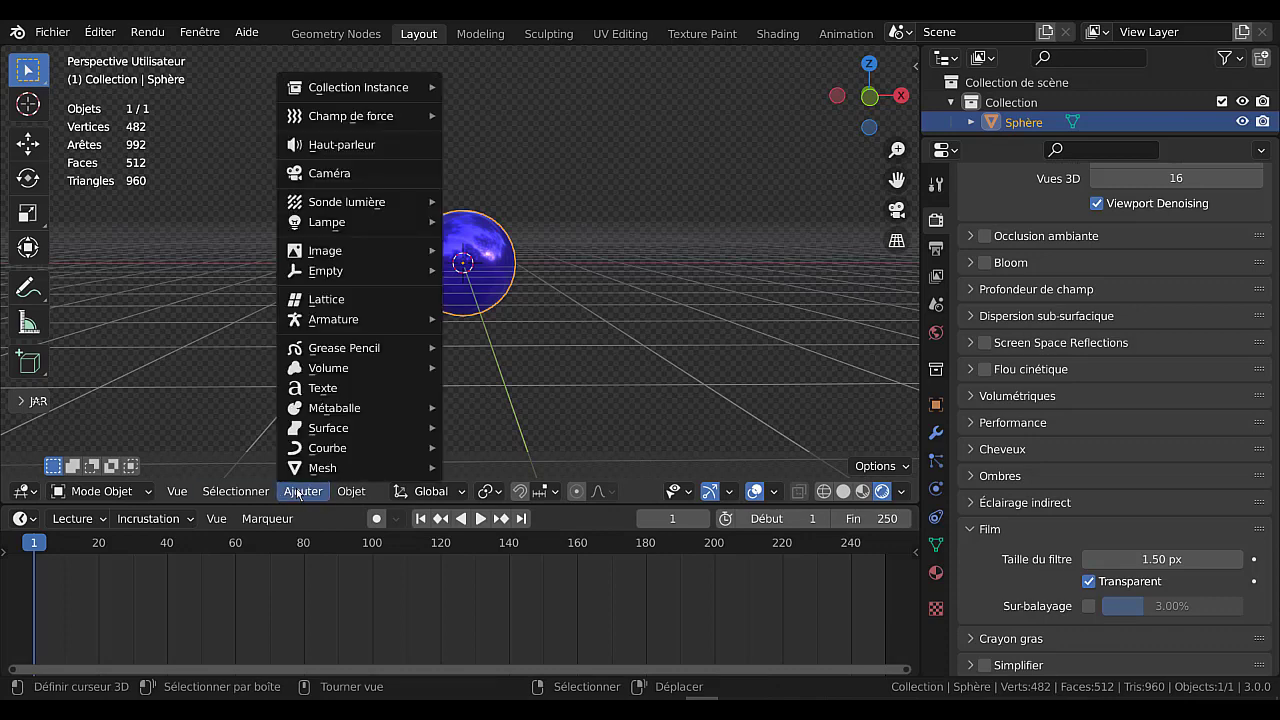
left_click(314, 176)
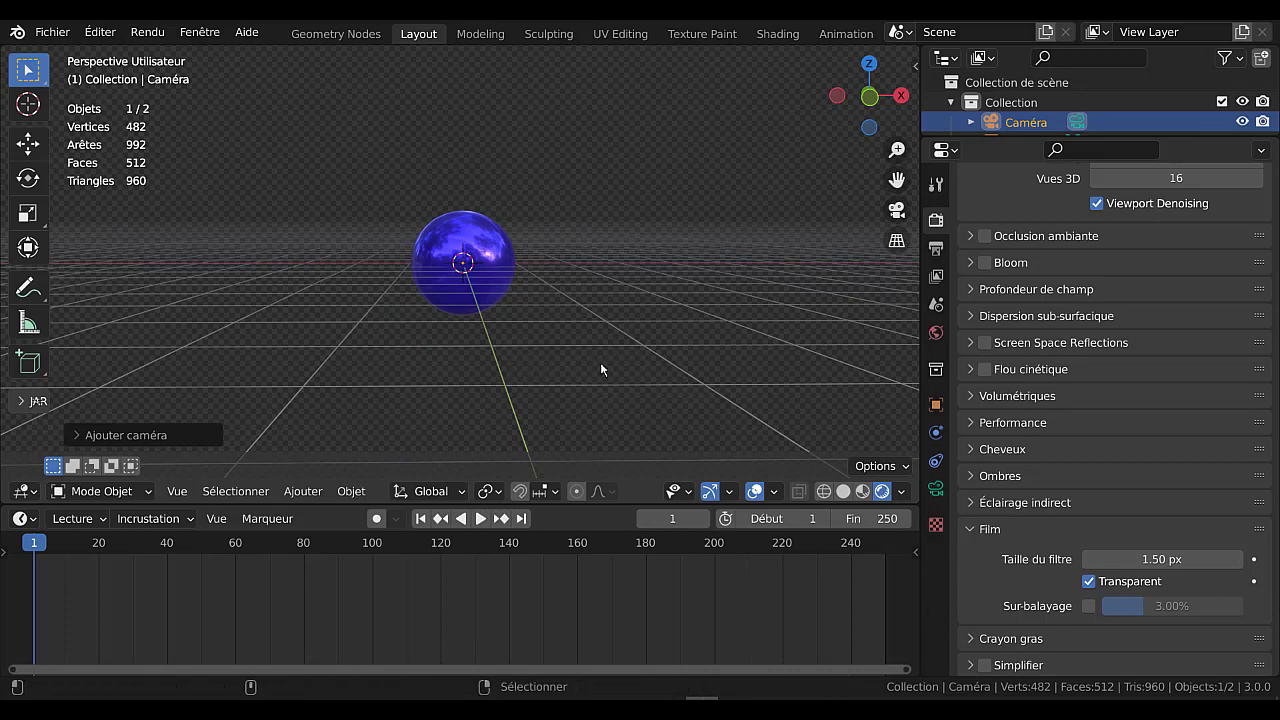
key("KP_0")
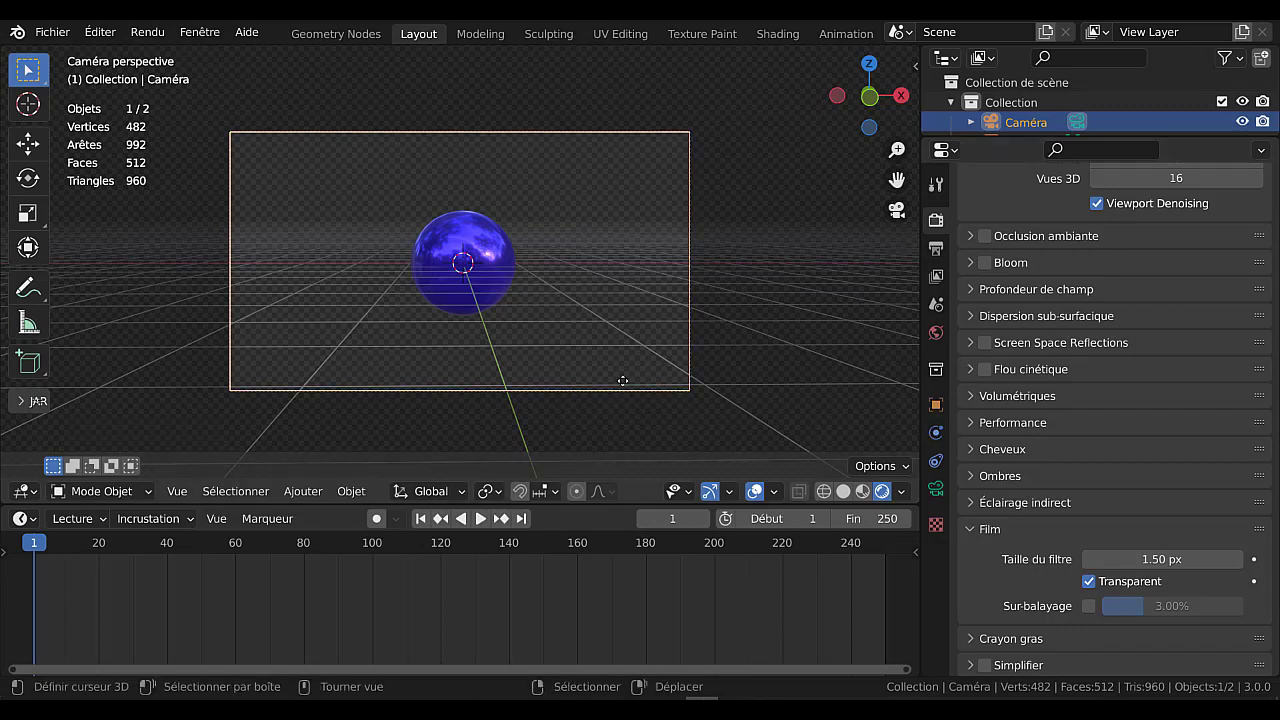
Step: Move the camera so the sphere sits in the left part of the camera frame
key("g")
left_click(632, 394)
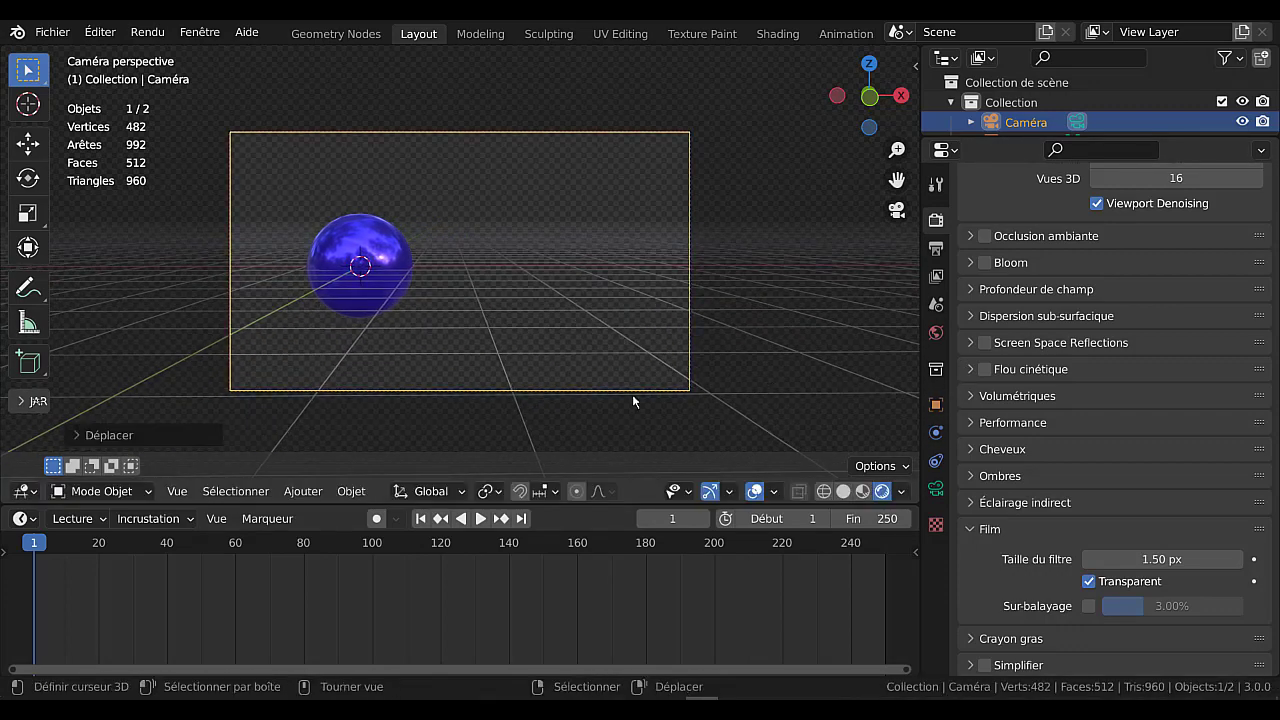
key("g")
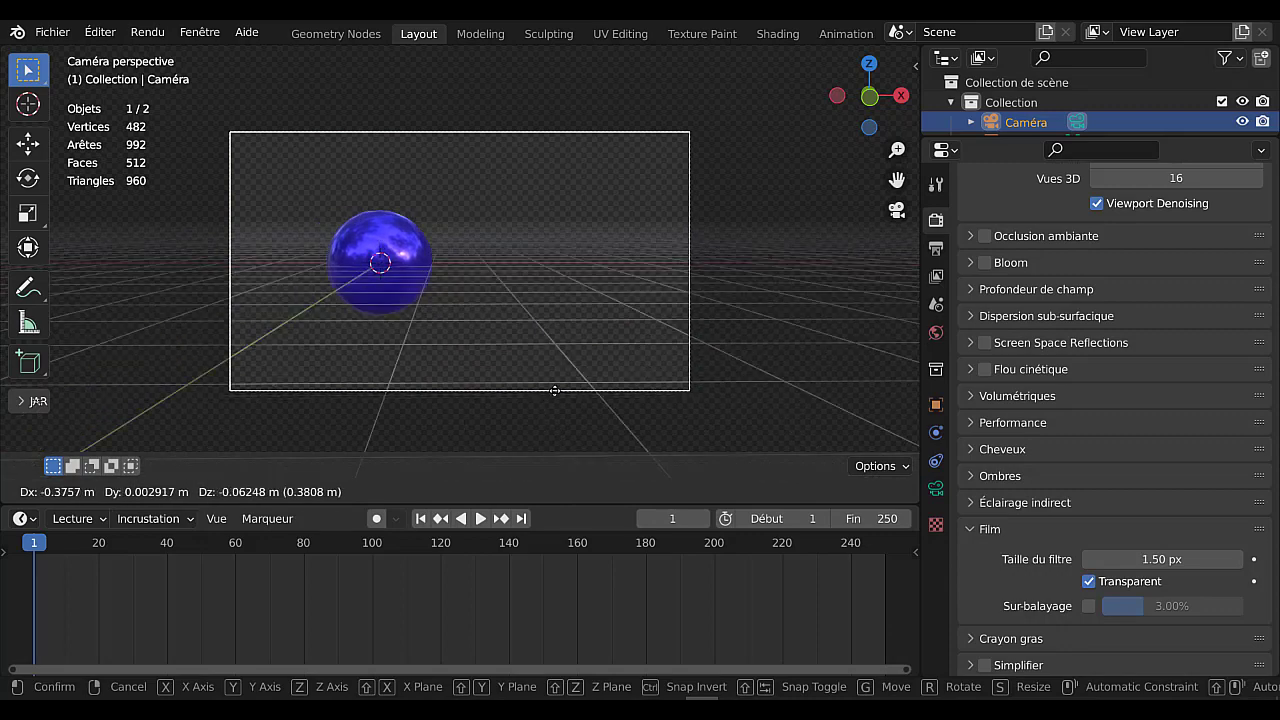
left_click(630, 392)
key("g")
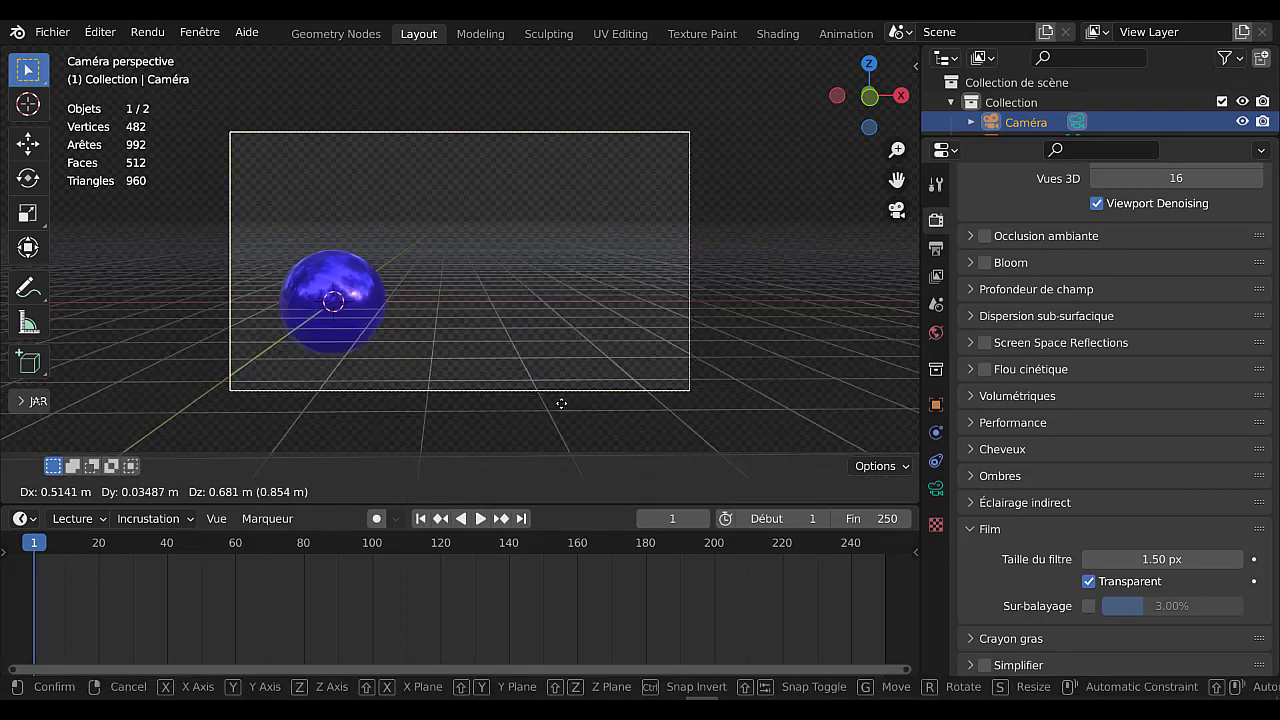
key("Escape")
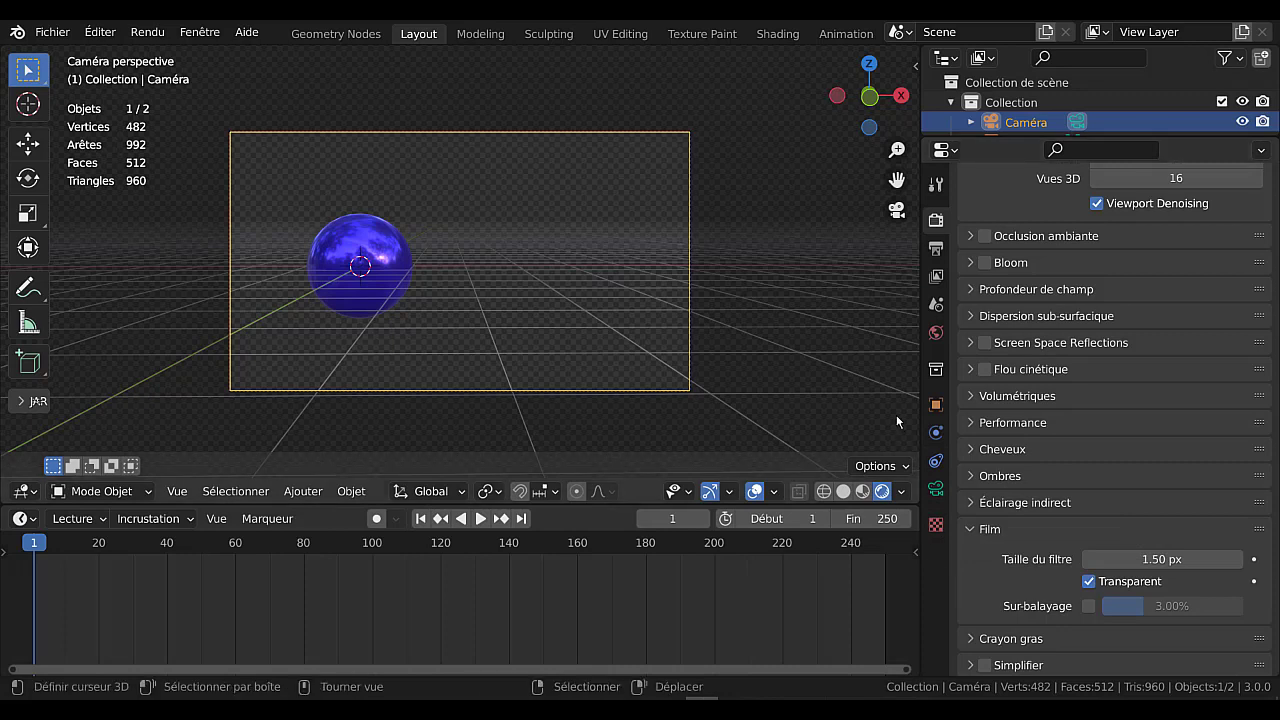
Step: Set the camera's focal length to 66 mm
left_click(617, 397)
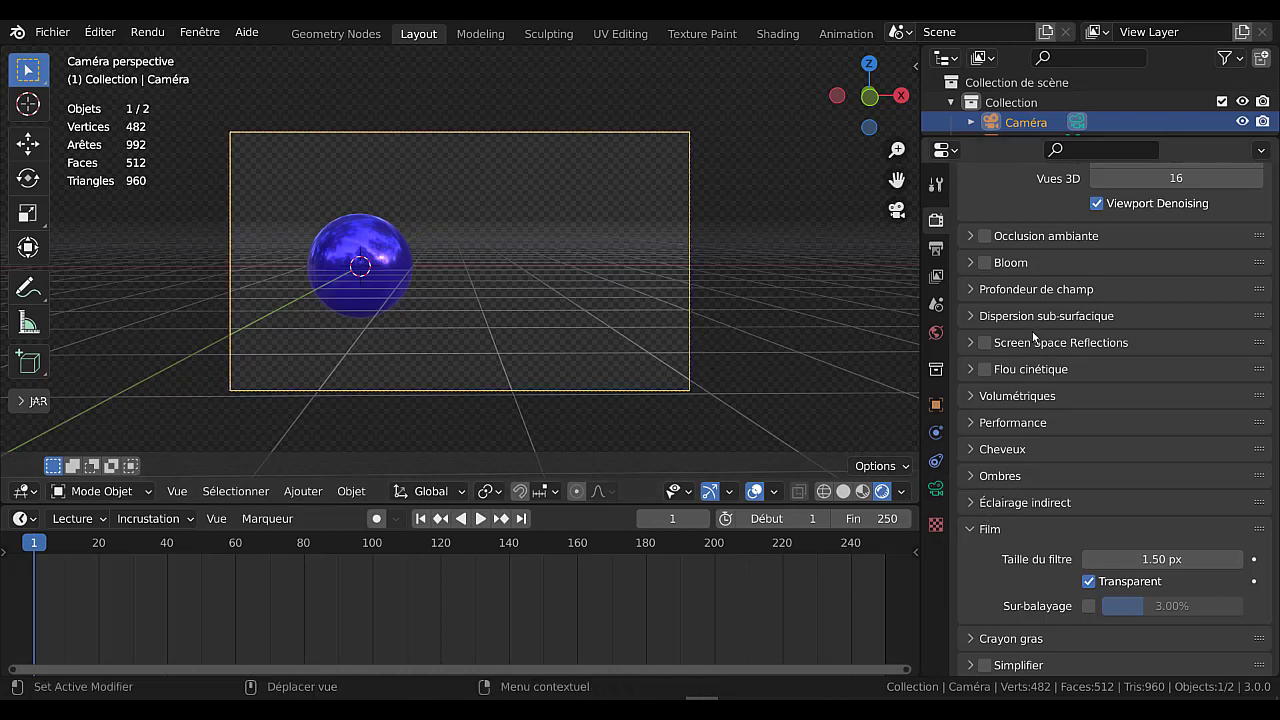
left_click(937, 490)
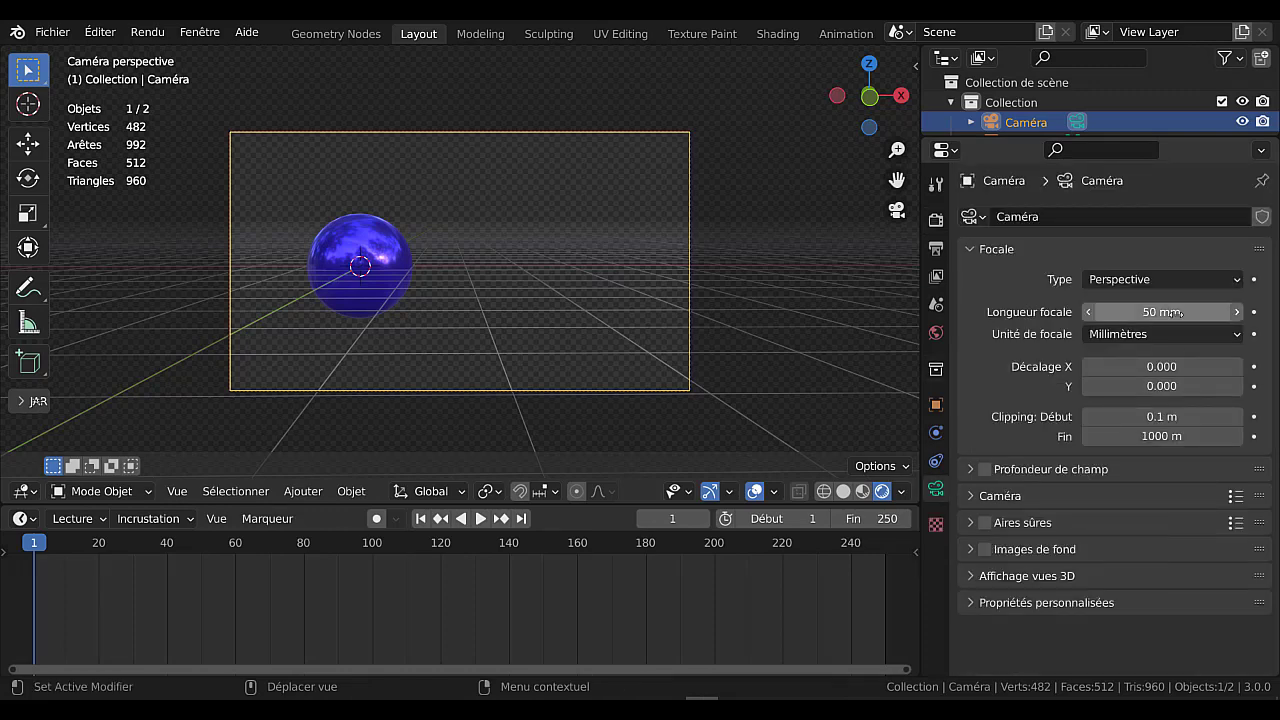
left_click_drag(1190, 312, 1262, 312)
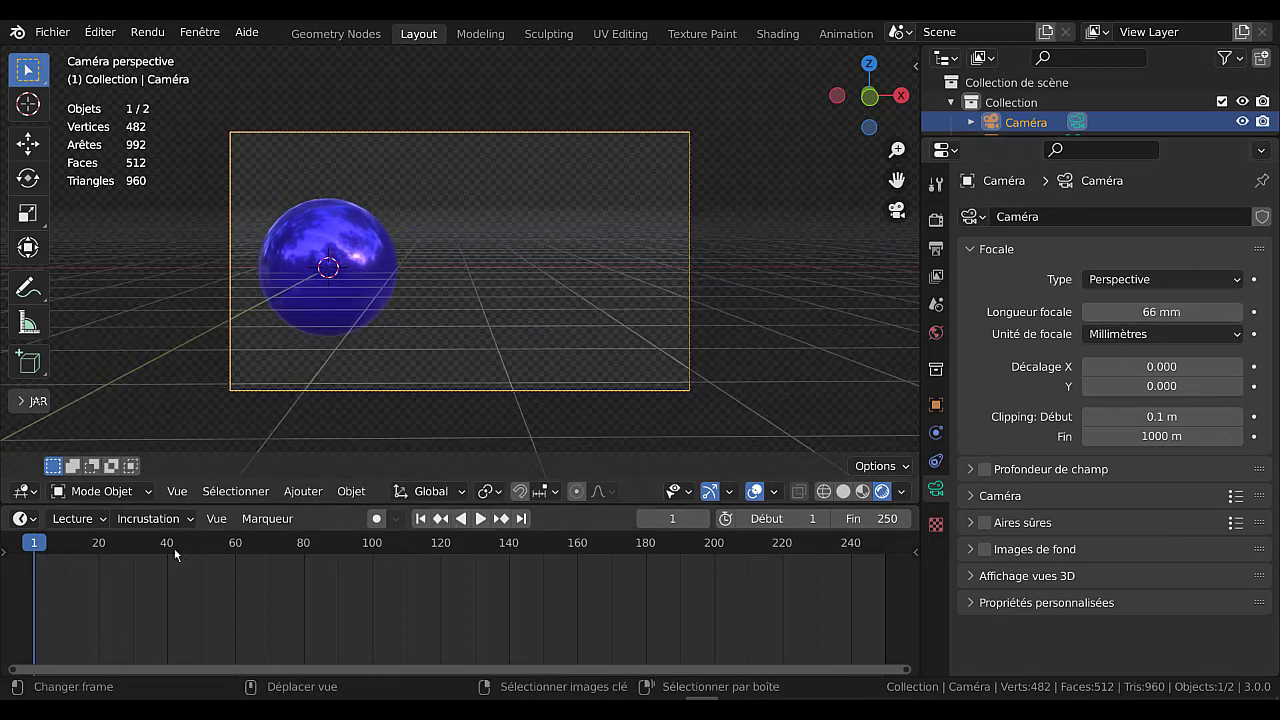
Step: Enable automatic keyframe insertion and record the sphere's starting position at frame 1 with the Move tool
left_click(340, 265)
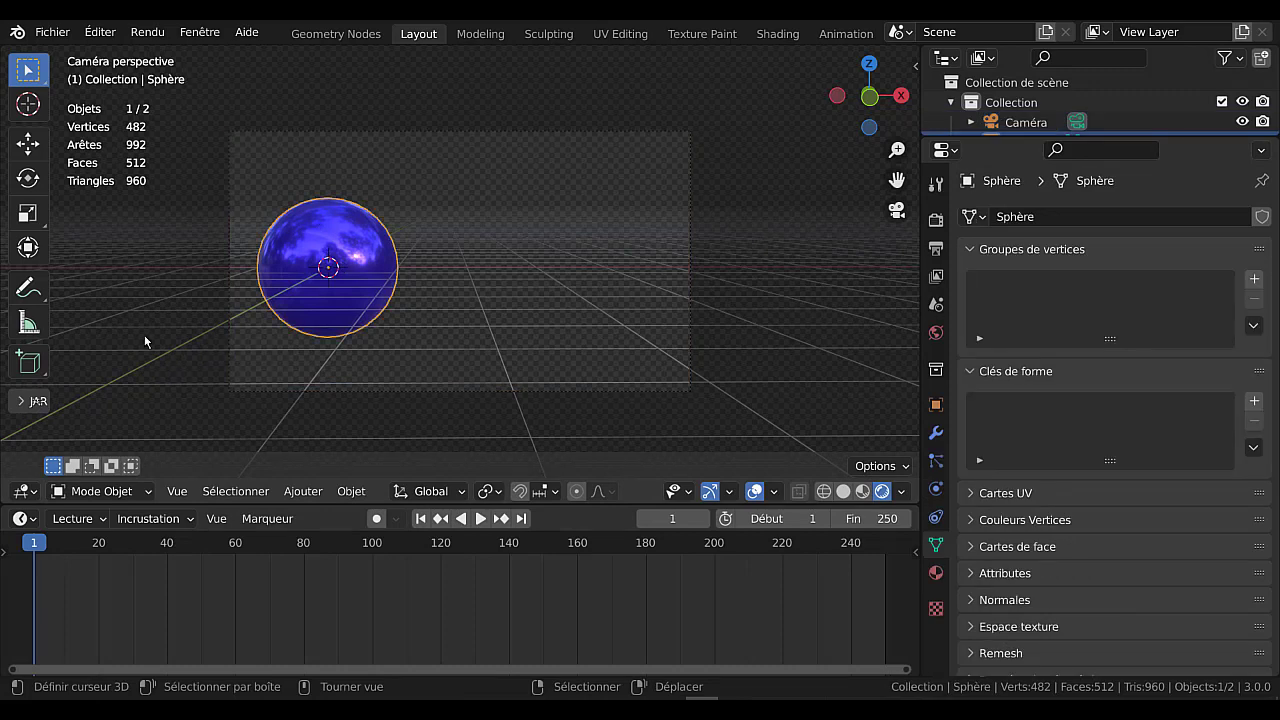
left_click(31, 144)
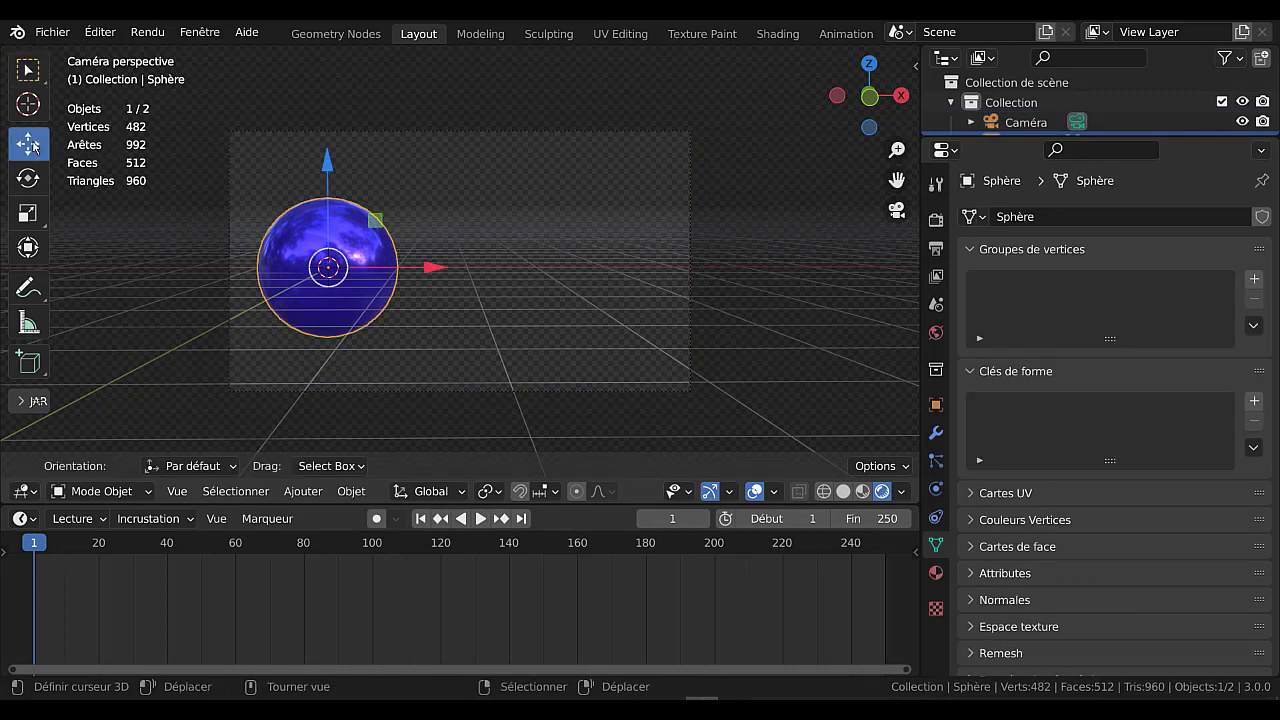
left_click(376, 518)
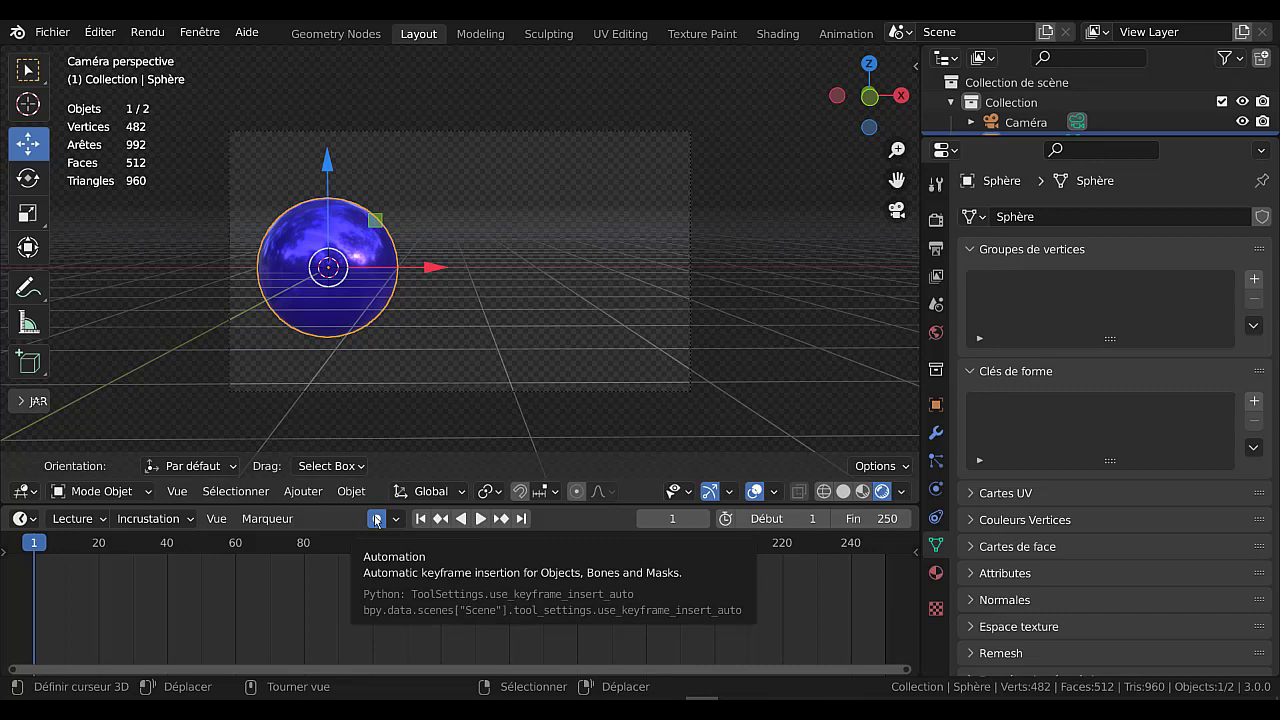
left_click(330, 168)
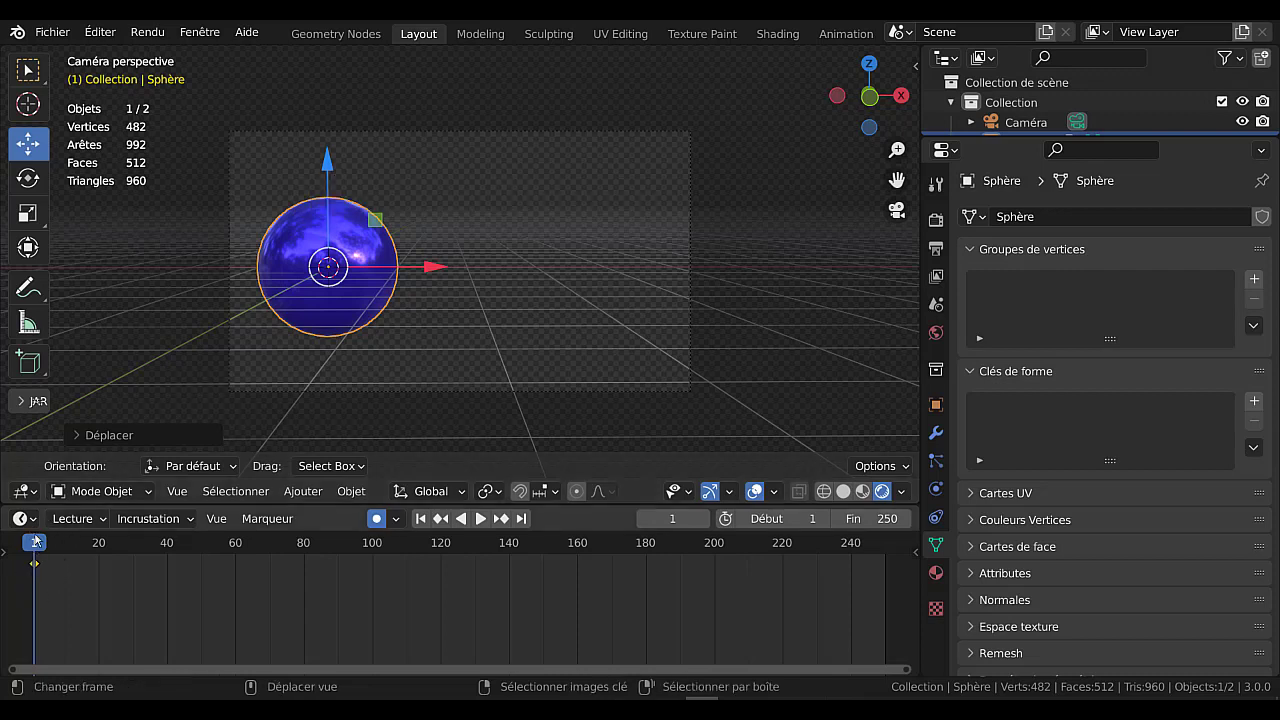
Step: At frame 40, move the sphere along X to the right side of the camera frame and preview the animation
left_click_drag(36, 545, 169, 545)
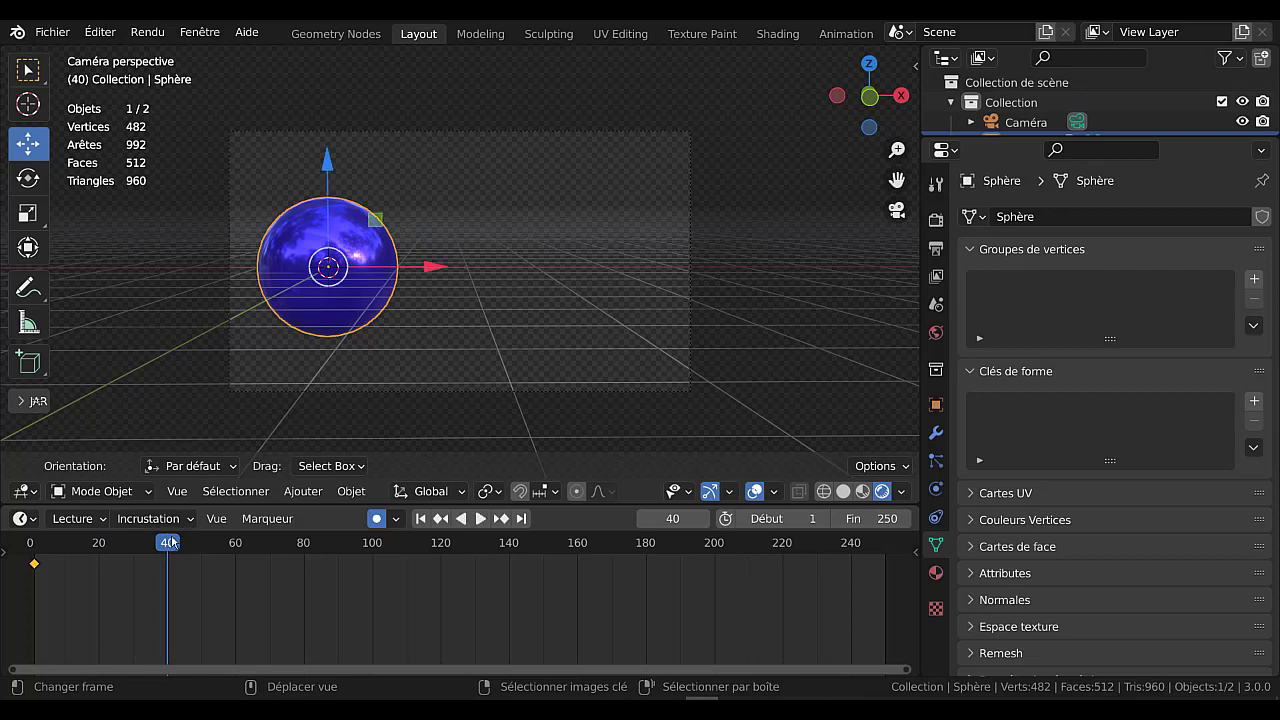
key("g")
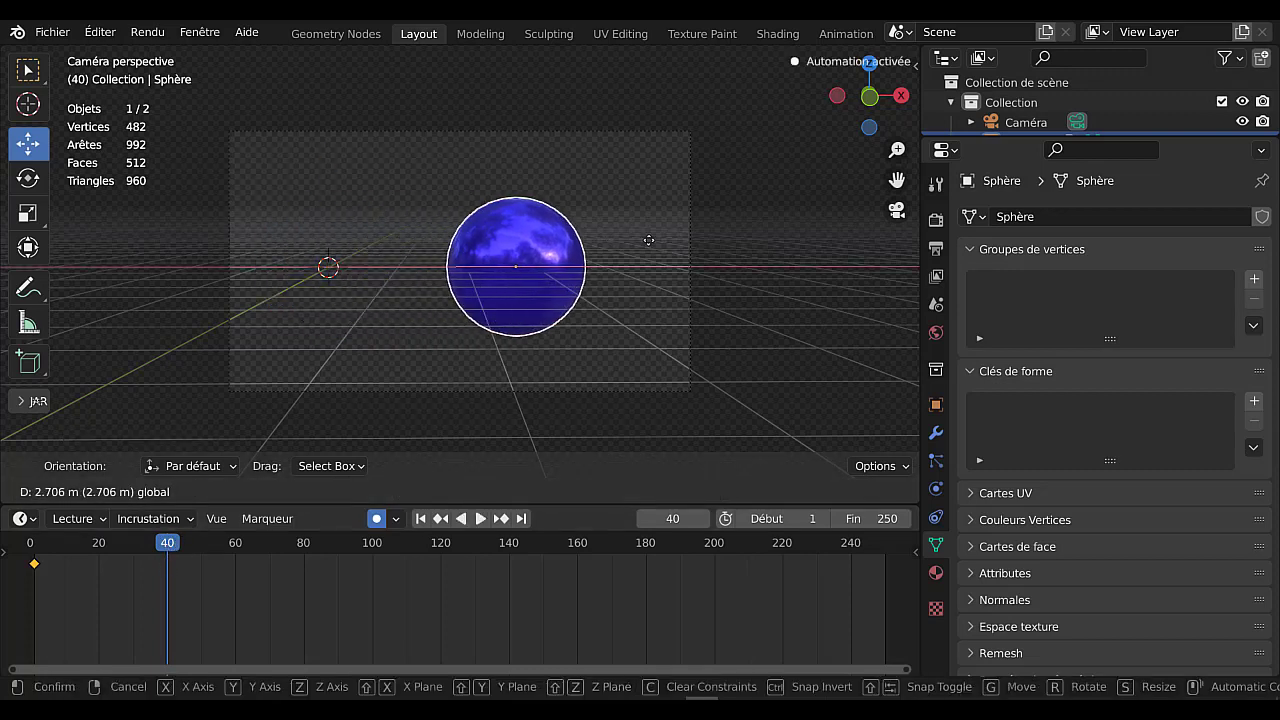
left_click(688, 240)
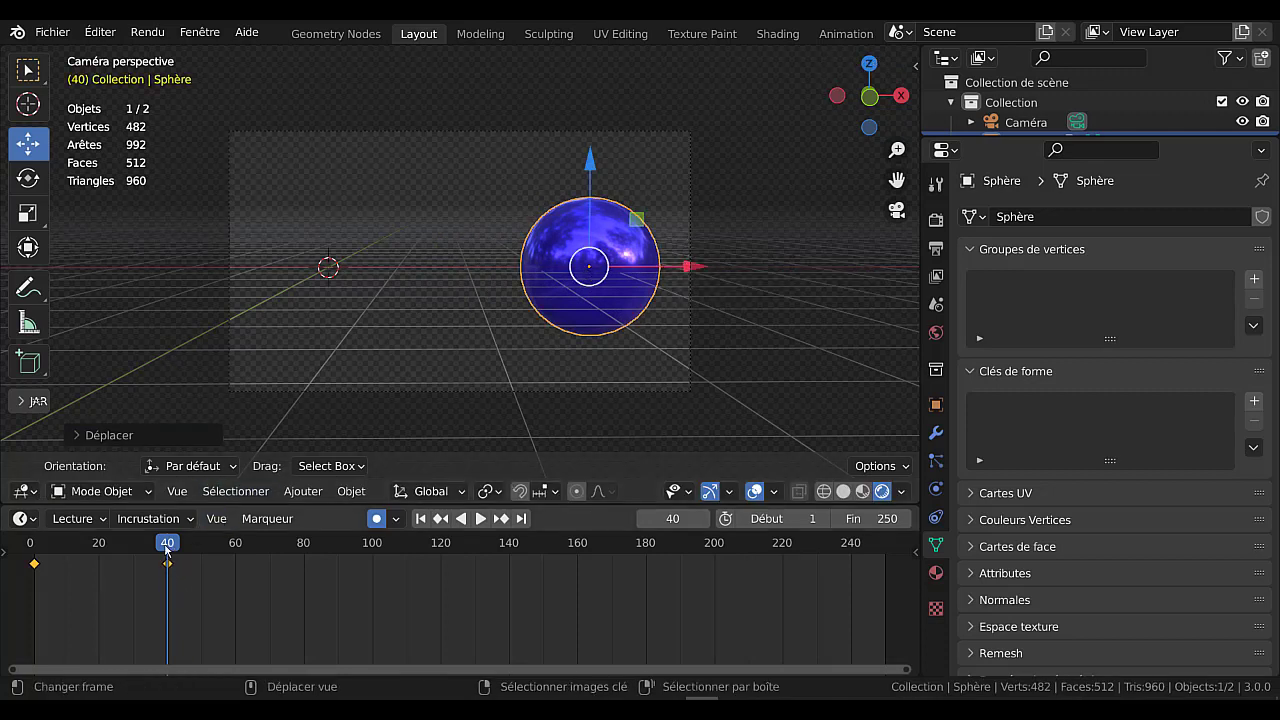
key("space")
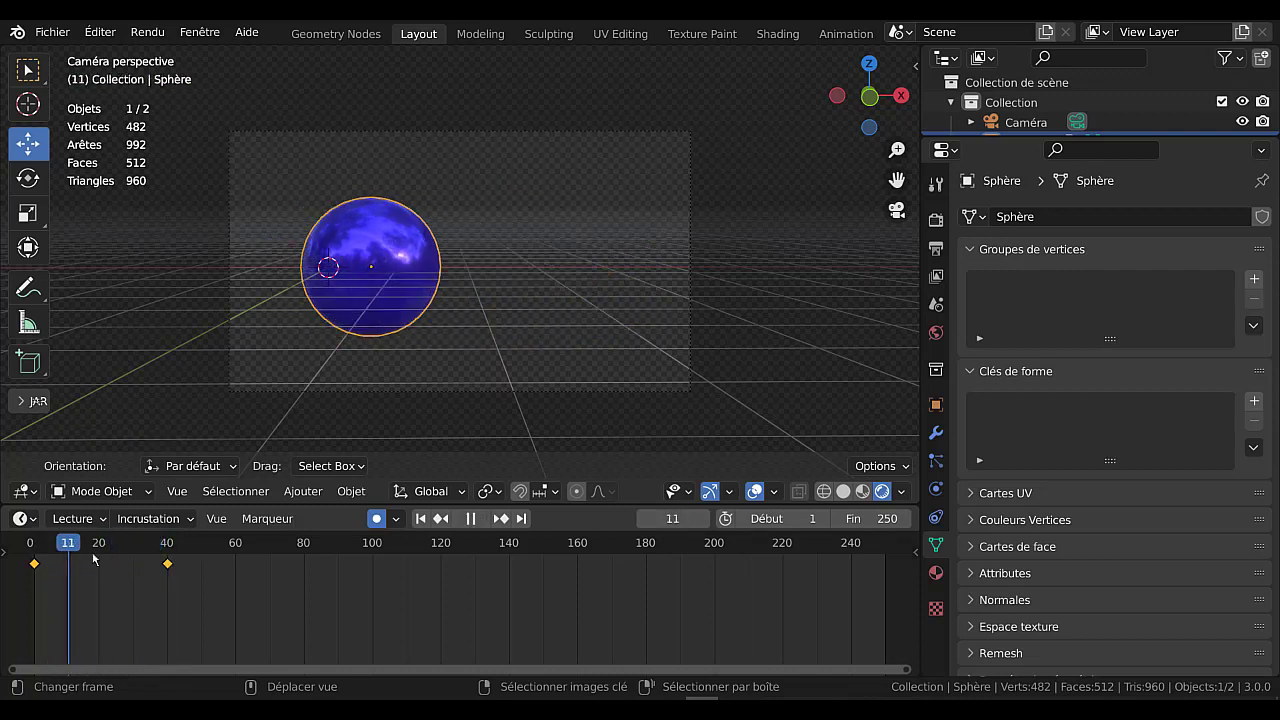
key("space")
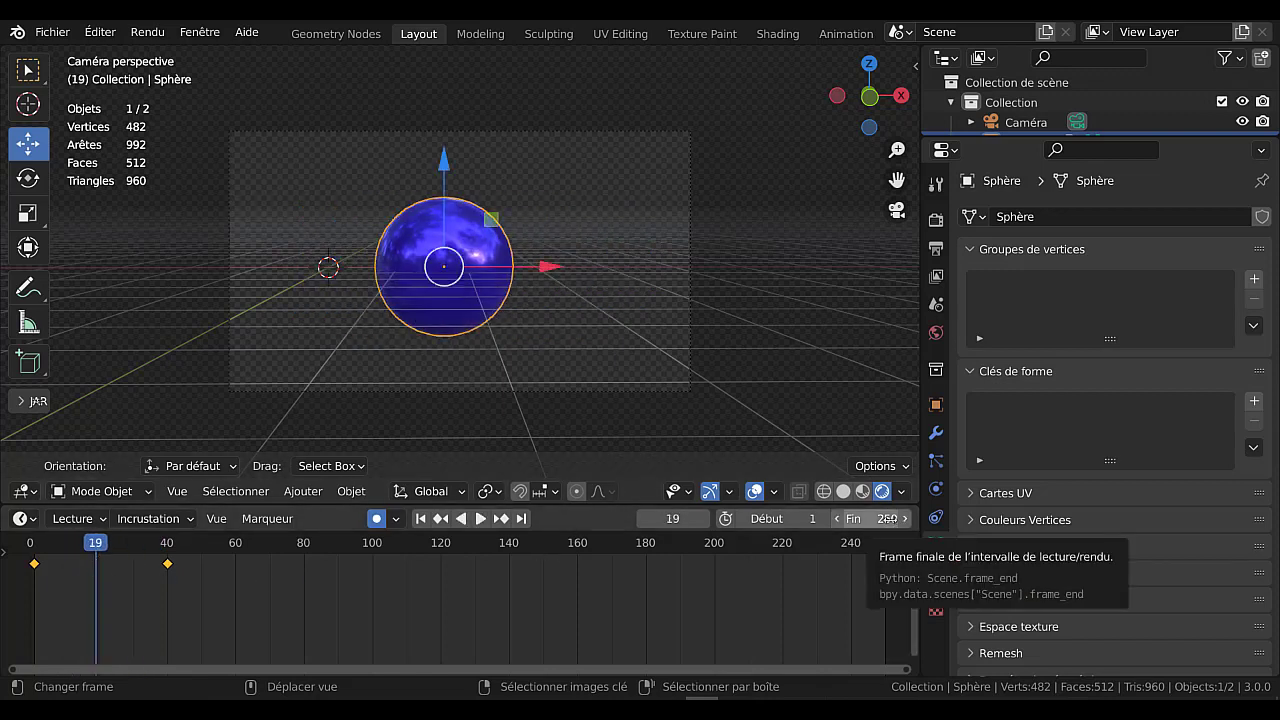
Step: Set the animation's end frame to 40 and play the shortened range
left_click(887, 518)
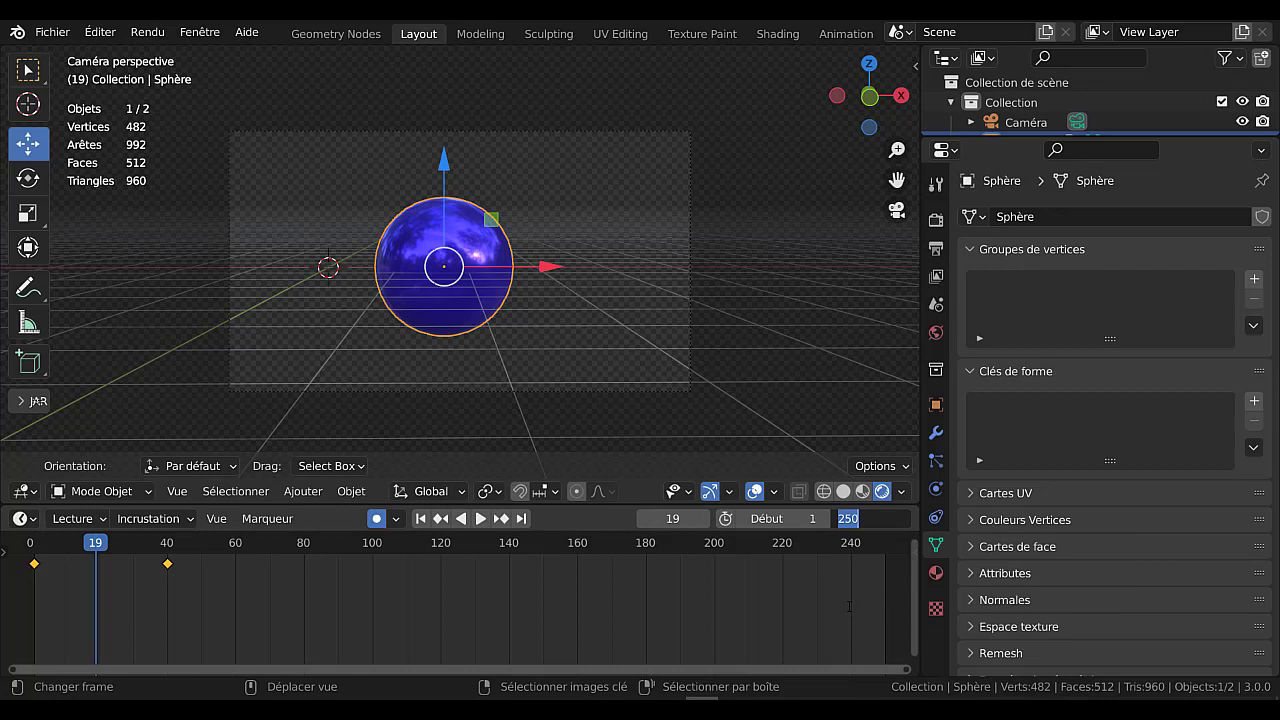
type("40")
key("Return")
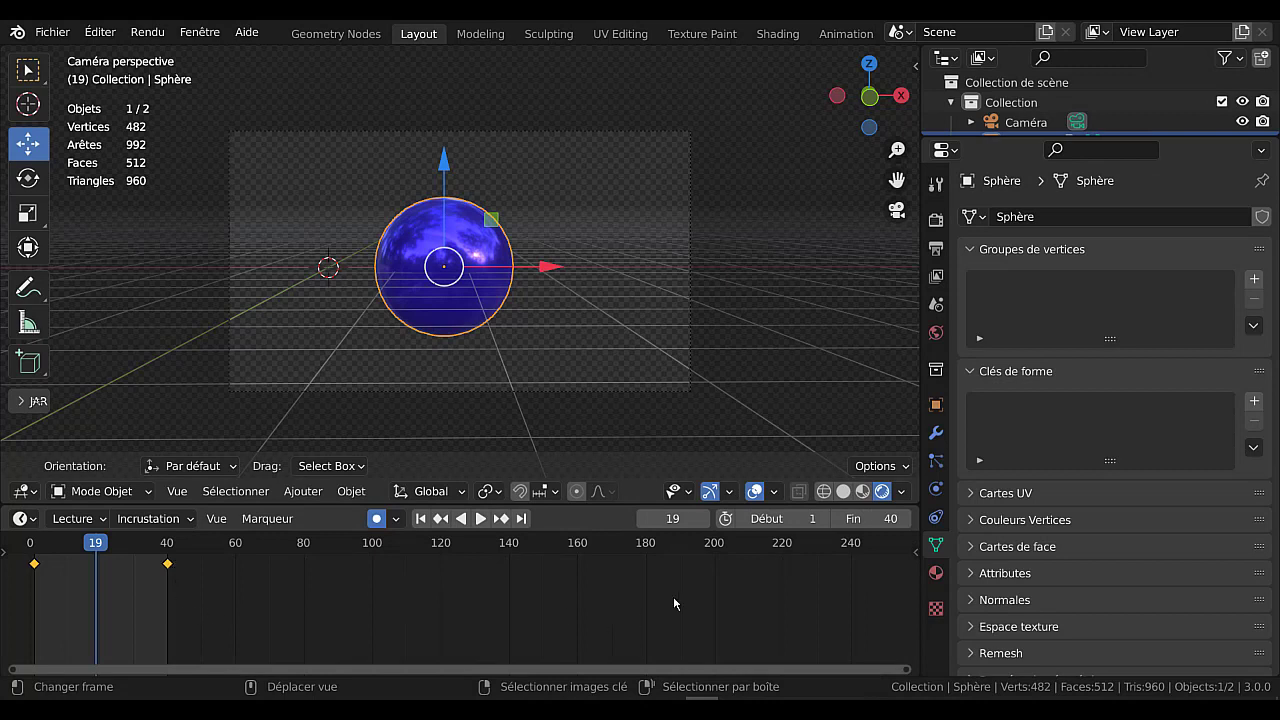
key("space")
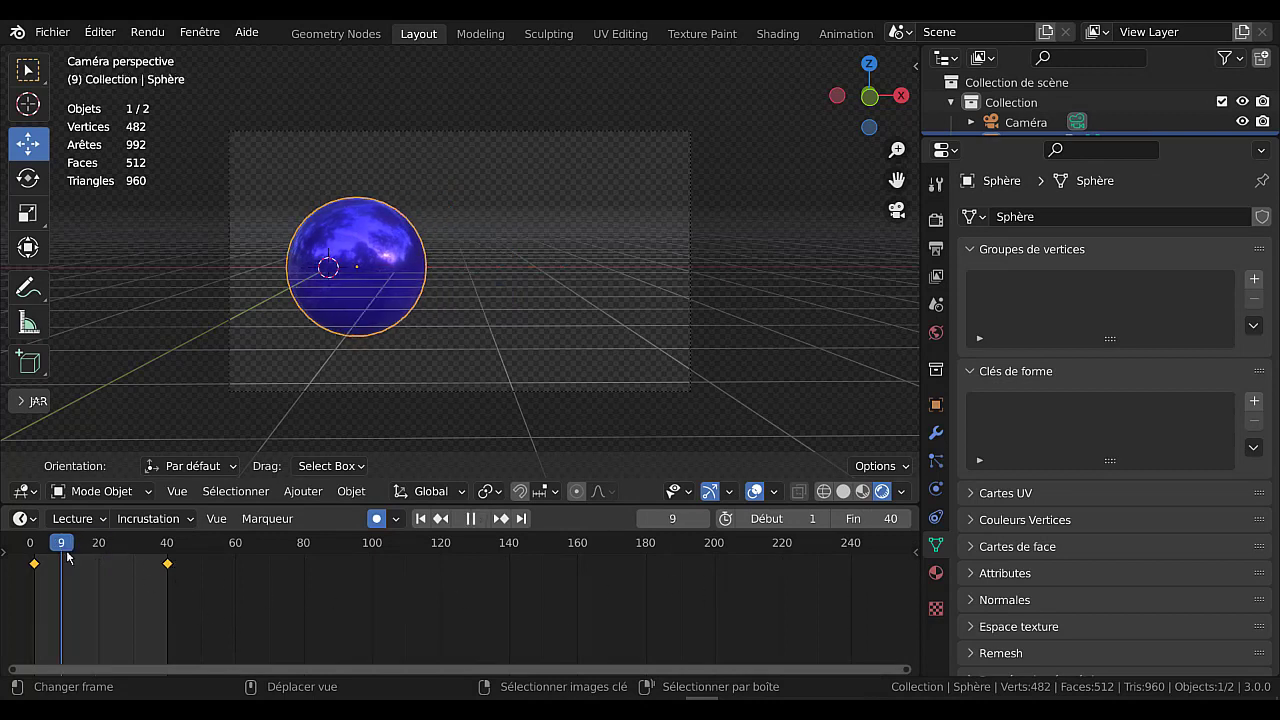
Step: Replay the animation, return to frame 1 with automatic keyframe insertion turned off, and activate the 3D Cursor tool
key("space")
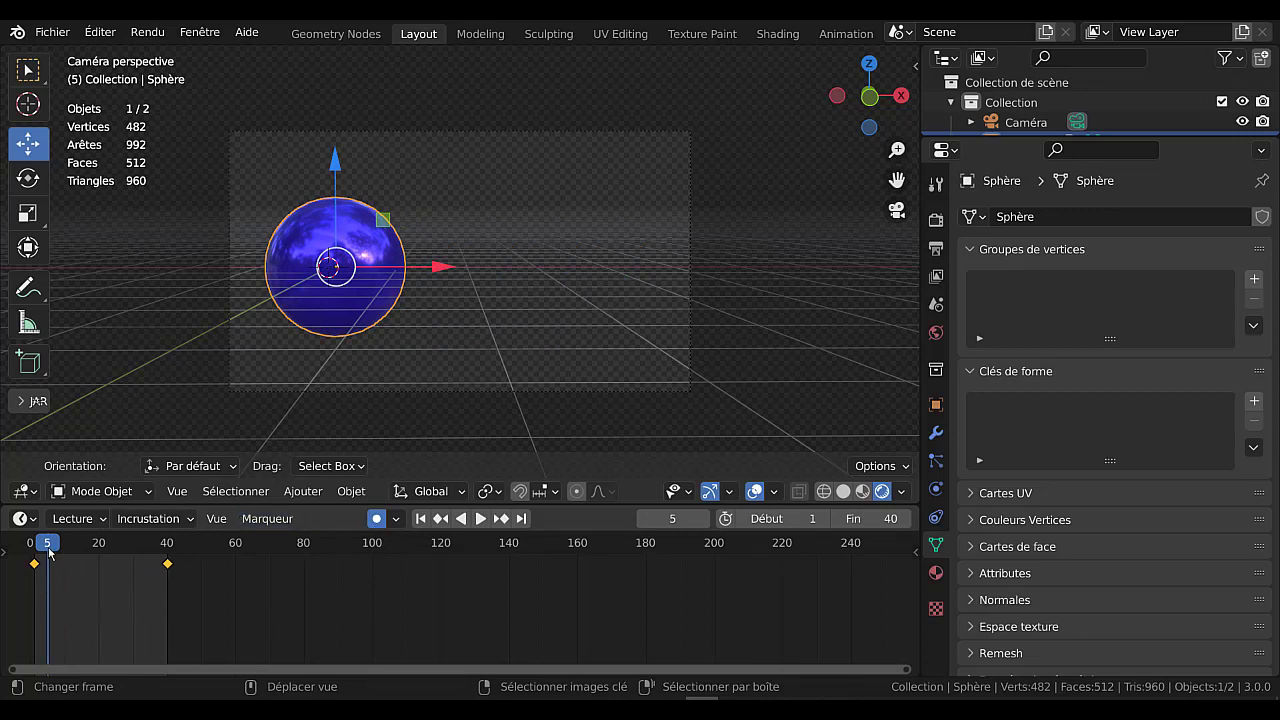
key("space")
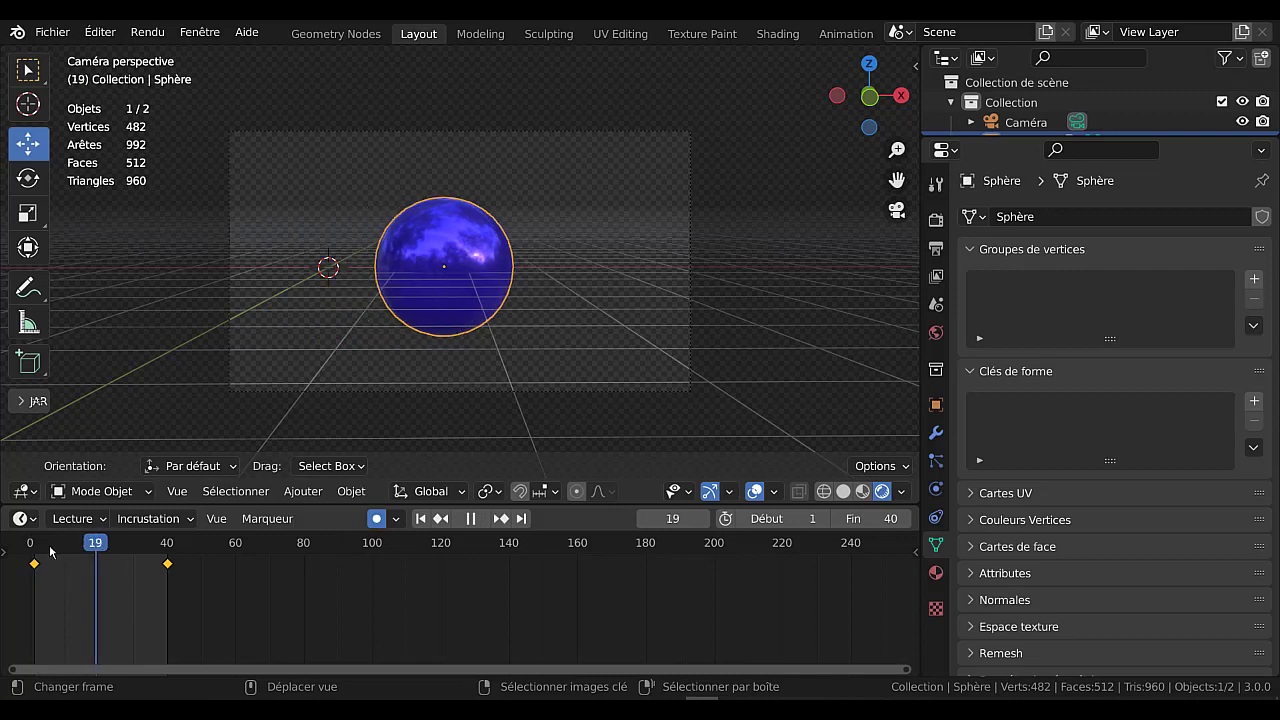
left_click_drag(35, 549, 36, 550)
key("space")
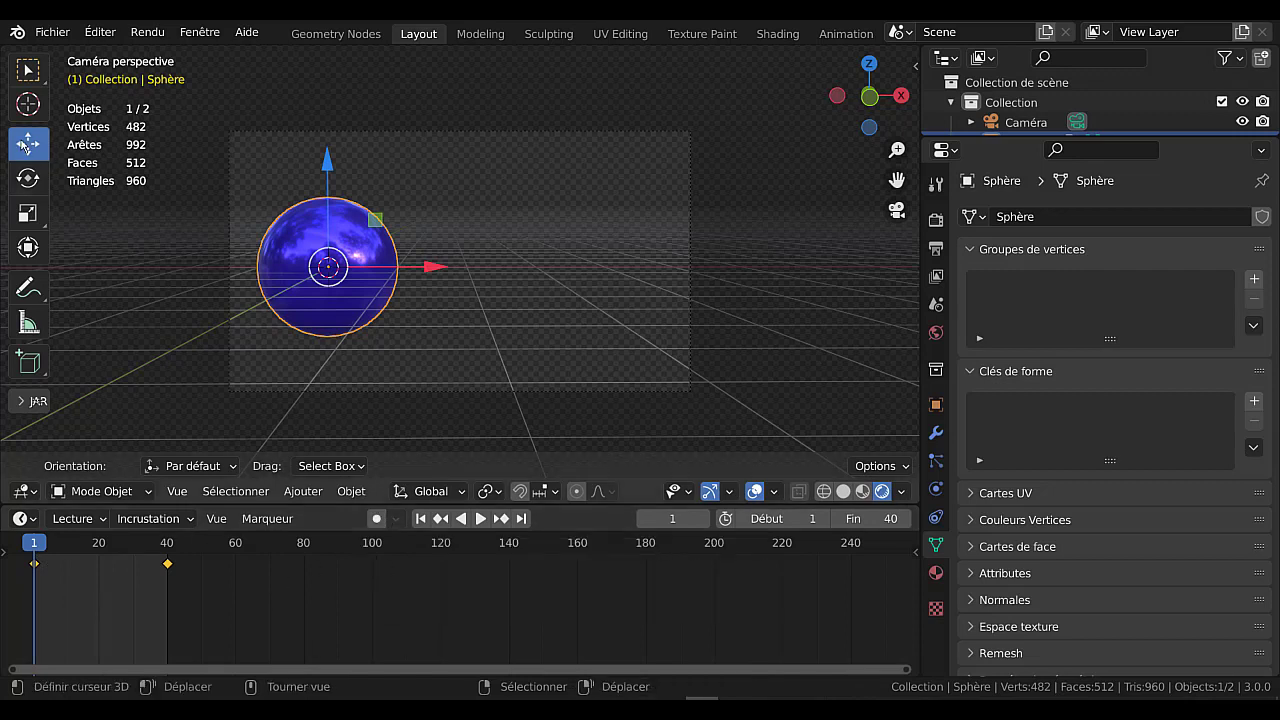
left_click(27, 104)
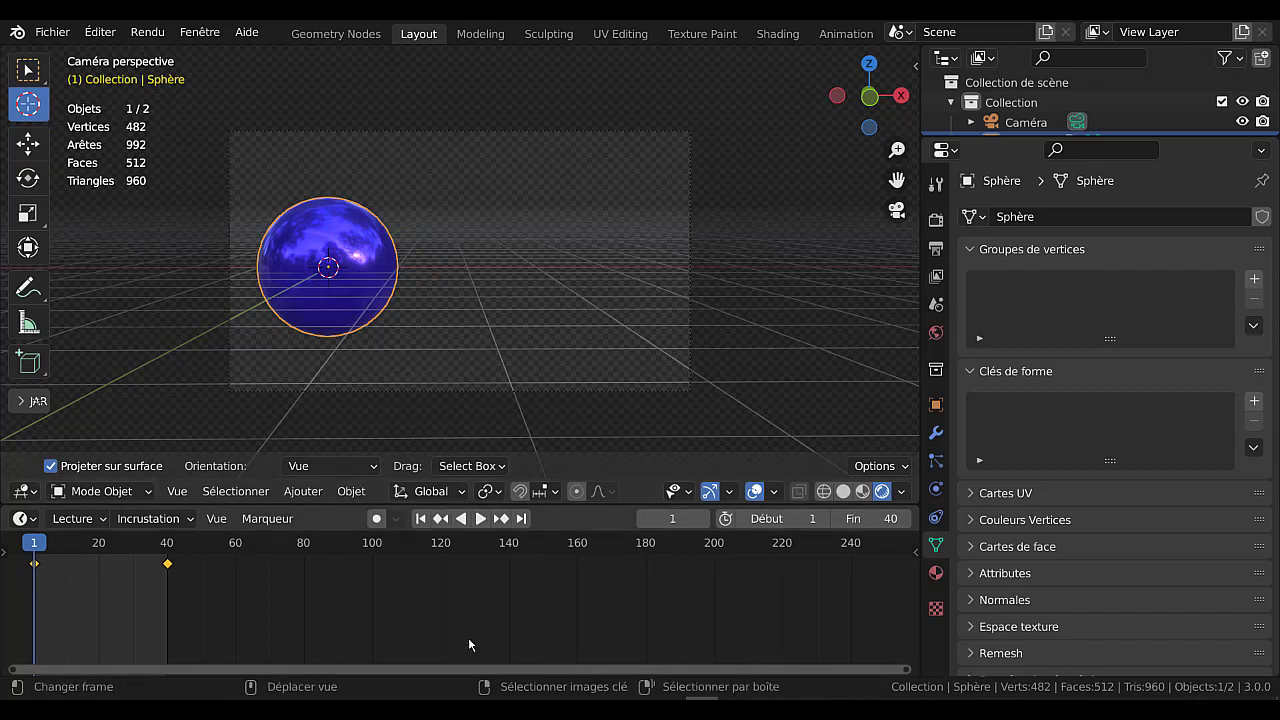
Step: Deselect the sphere while previewing the animation, and rewind the timeline to frame 0
left_click(481, 518)
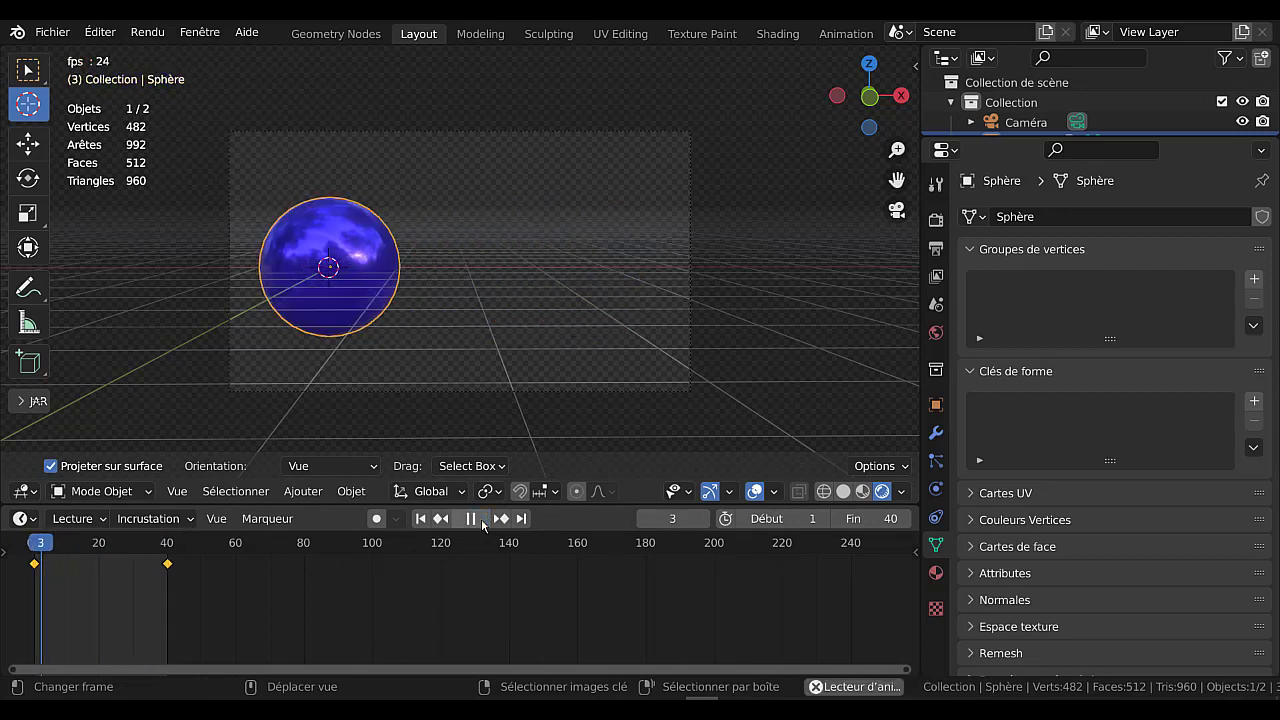
right_click(711, 380)
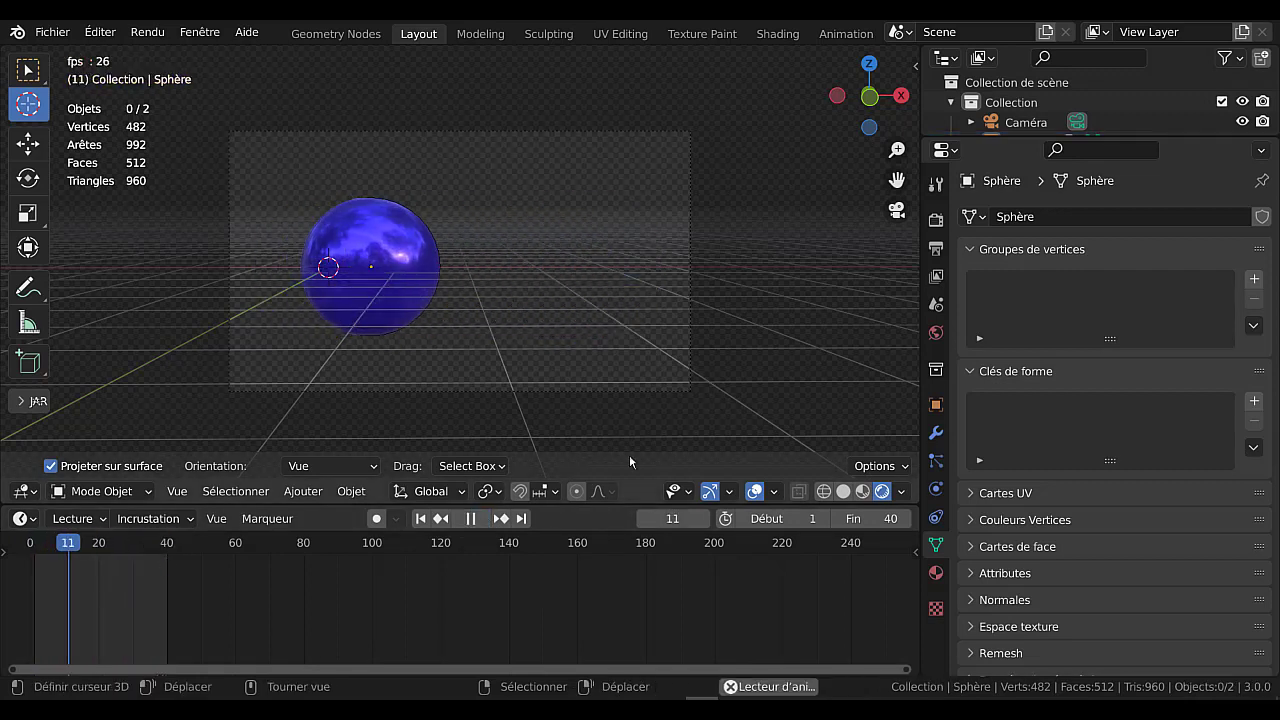
left_click(471, 518)
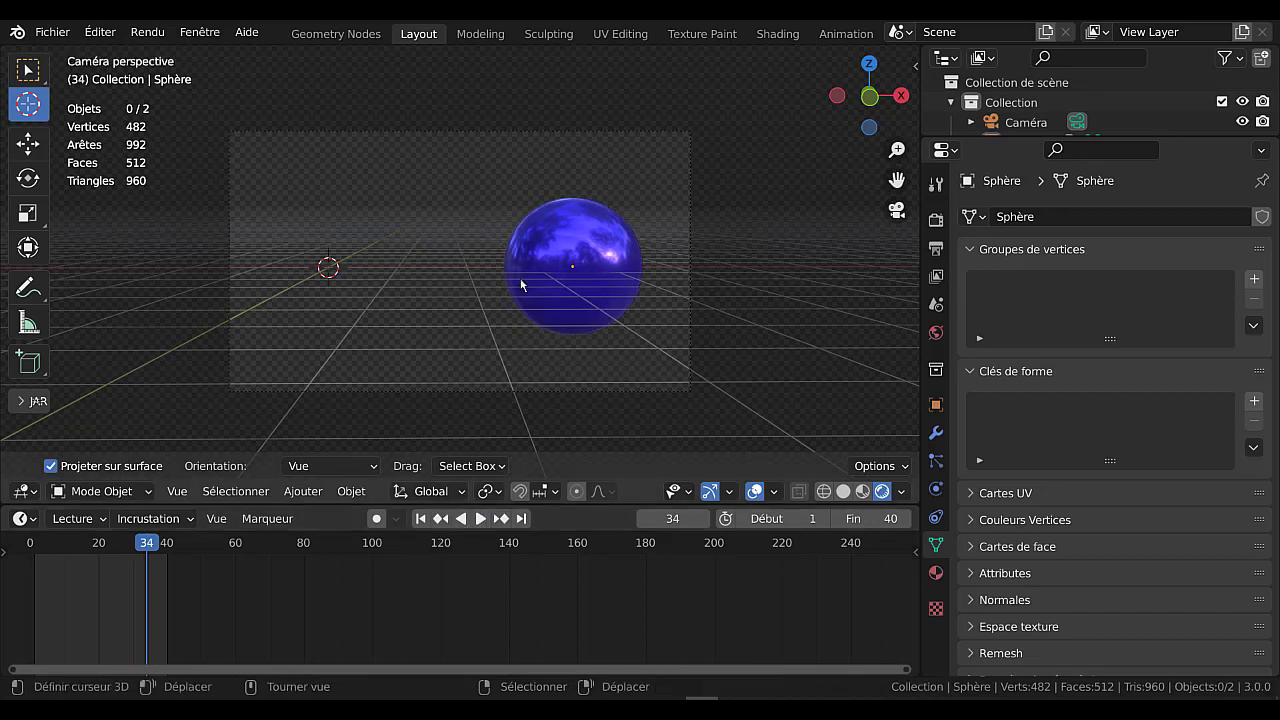
left_click_drag(150, 578, 30, 578)
key("space")
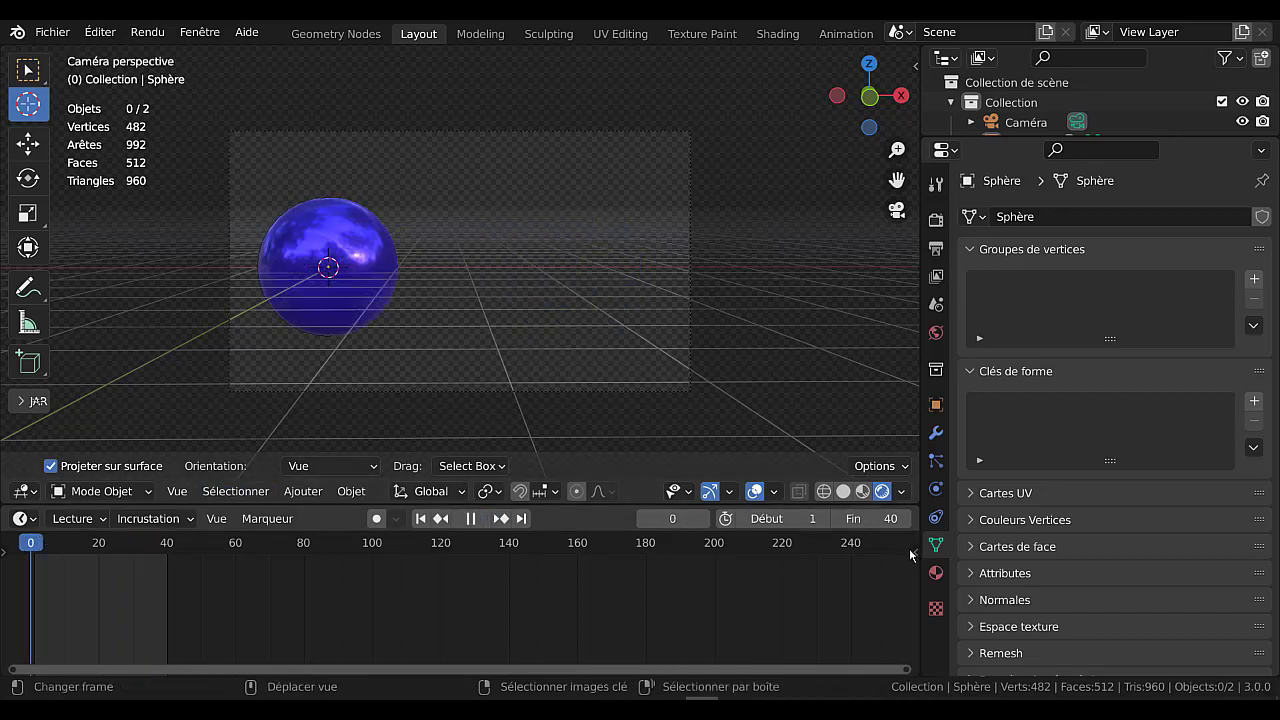
key("space")
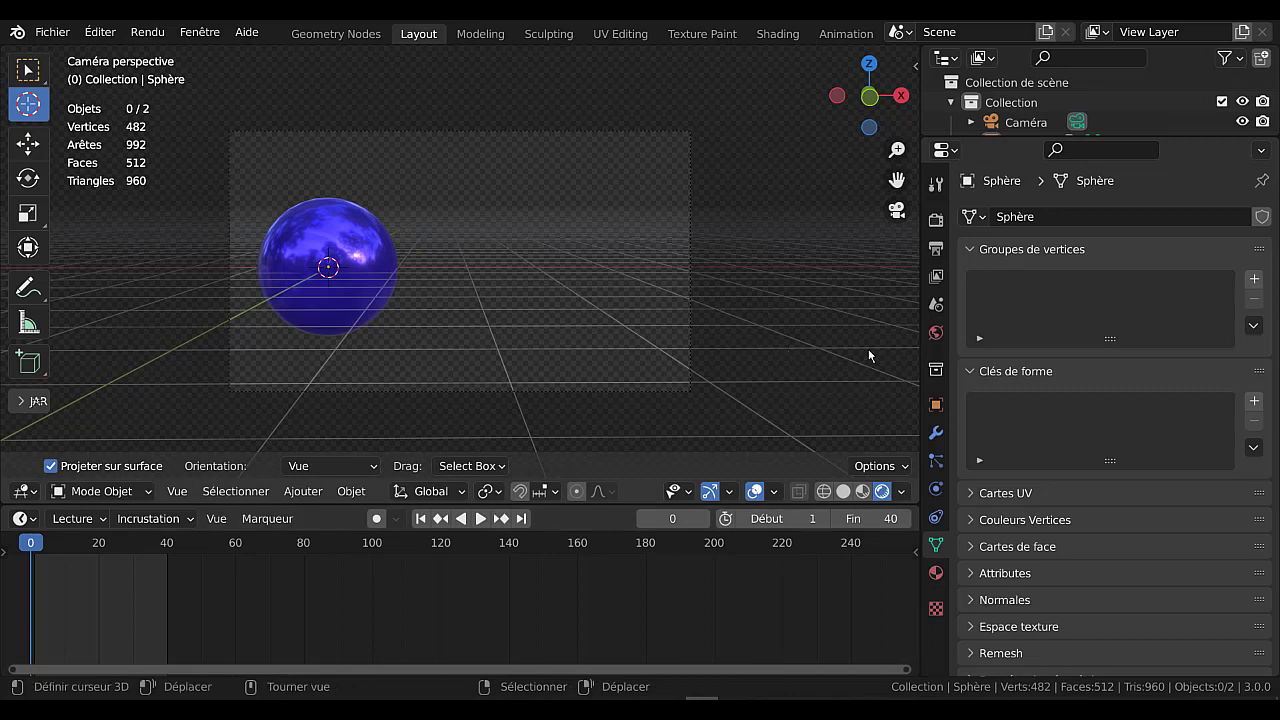
Step: Check the Transparent setting under Film in the scene's render properties
left_click(936, 221)
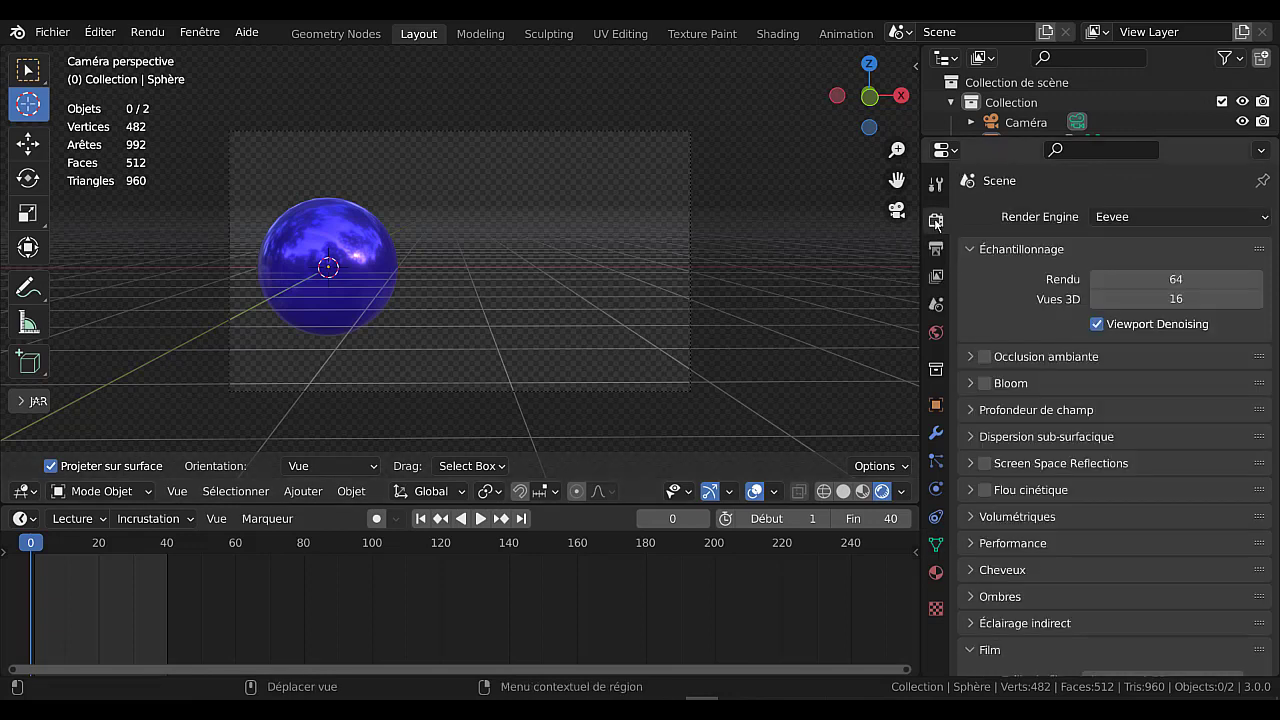
scroll(1177, 210, "down", 1)
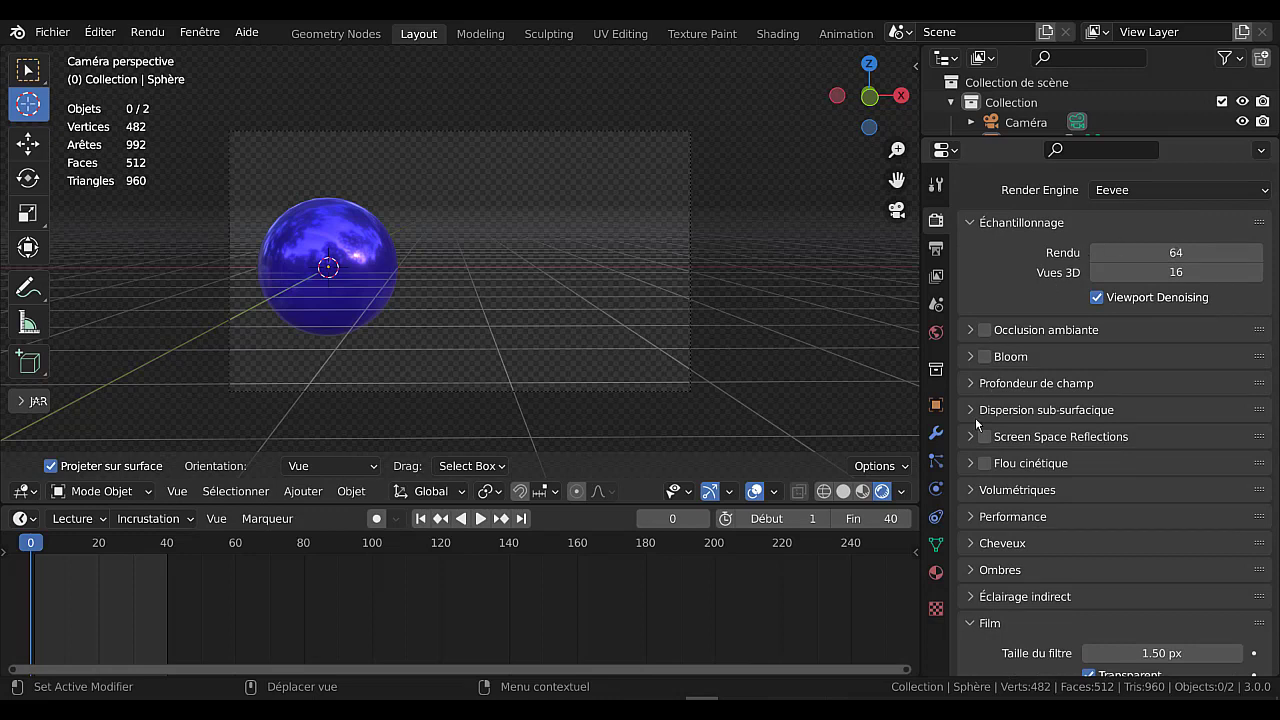
scroll(1013, 590, "down", 5)
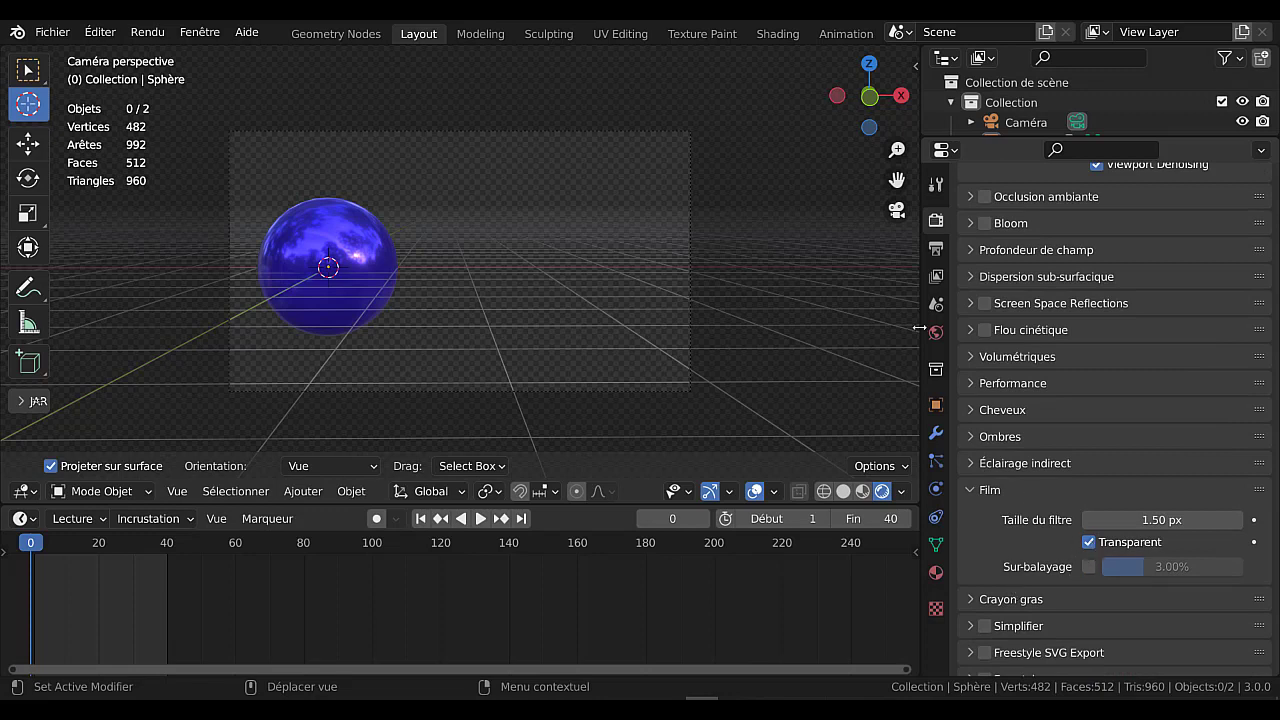
Step: Try an output resolution scale of 50% and restore it to 100%
left_click(936, 254)
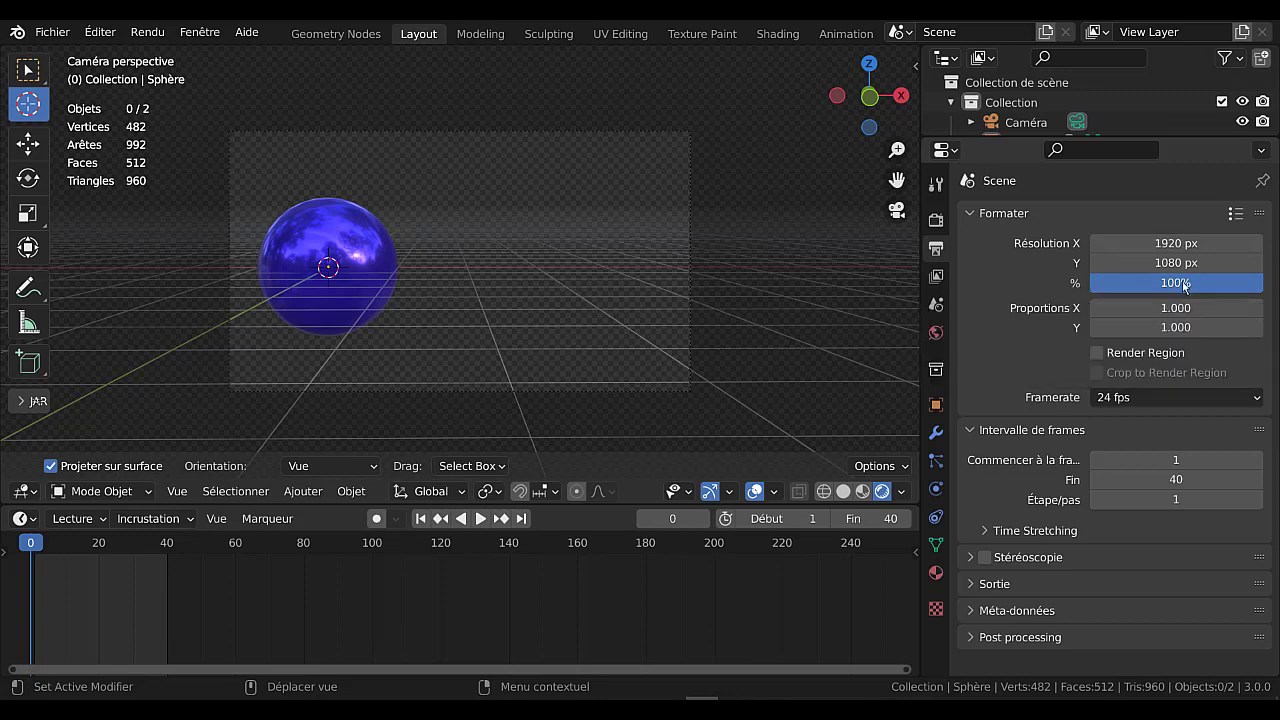
left_click(1190, 285)
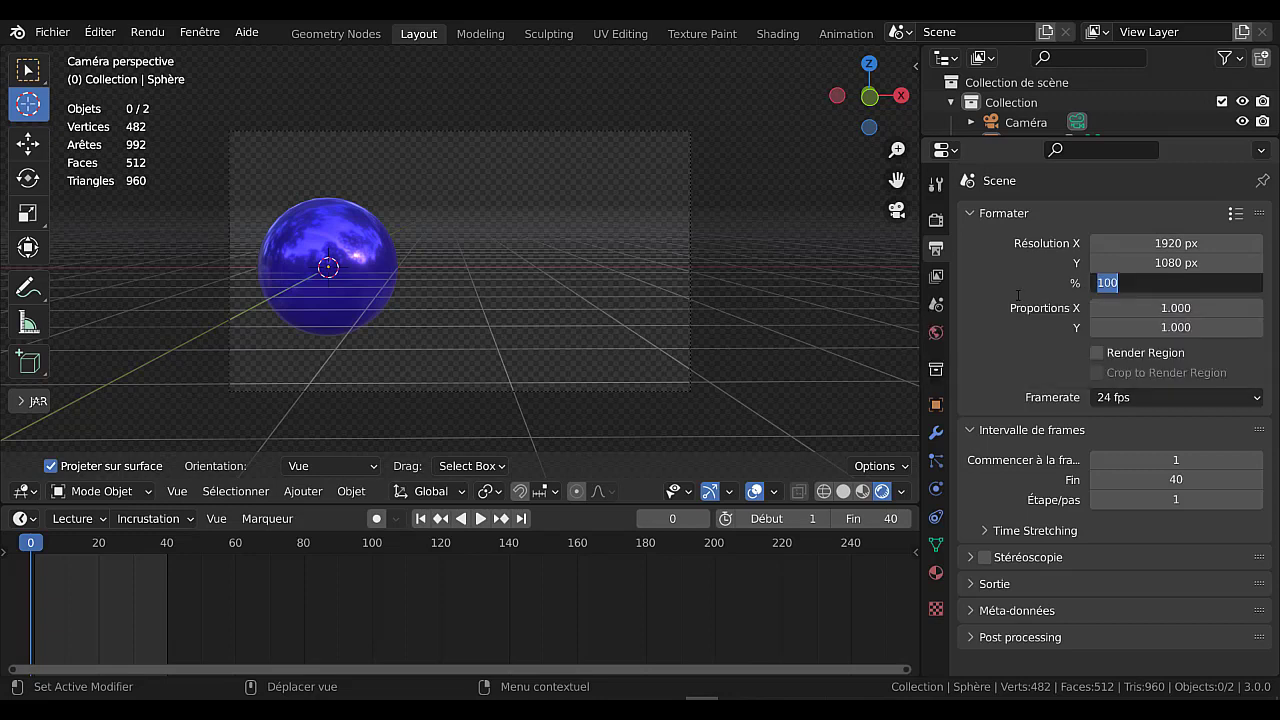
type("50")
key("Return")
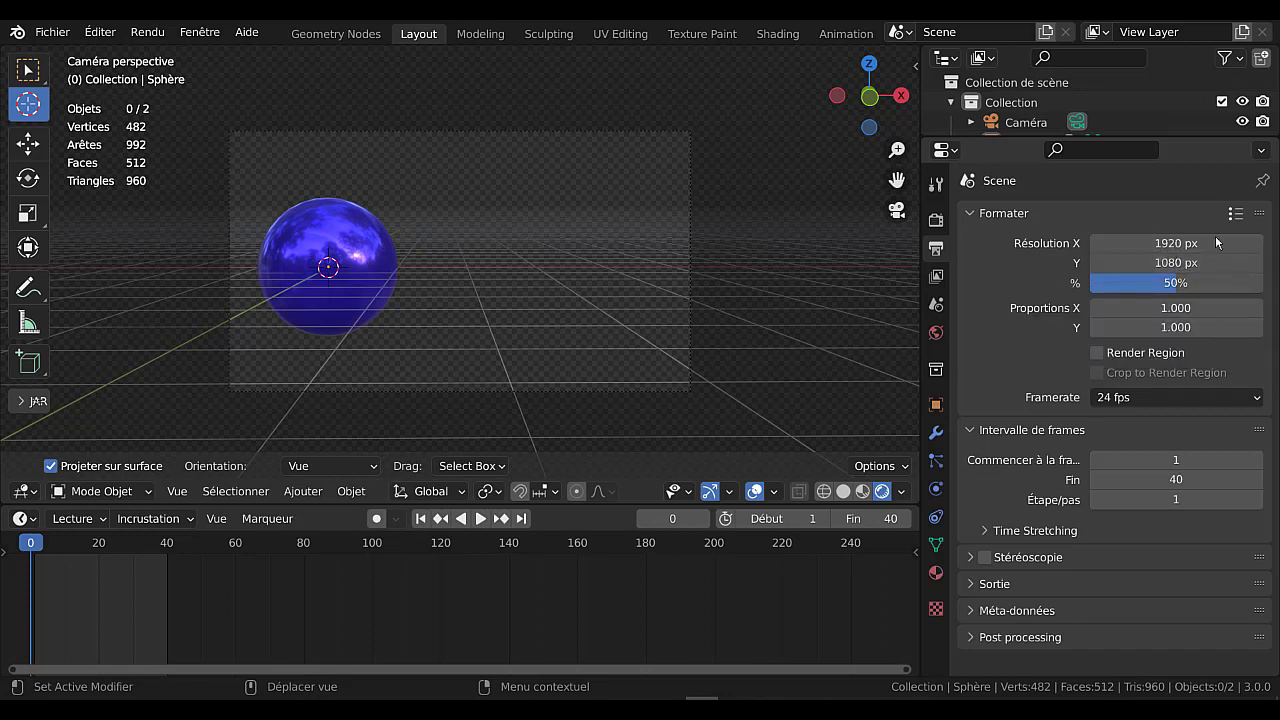
left_click_drag(1202, 290, 1264, 288)
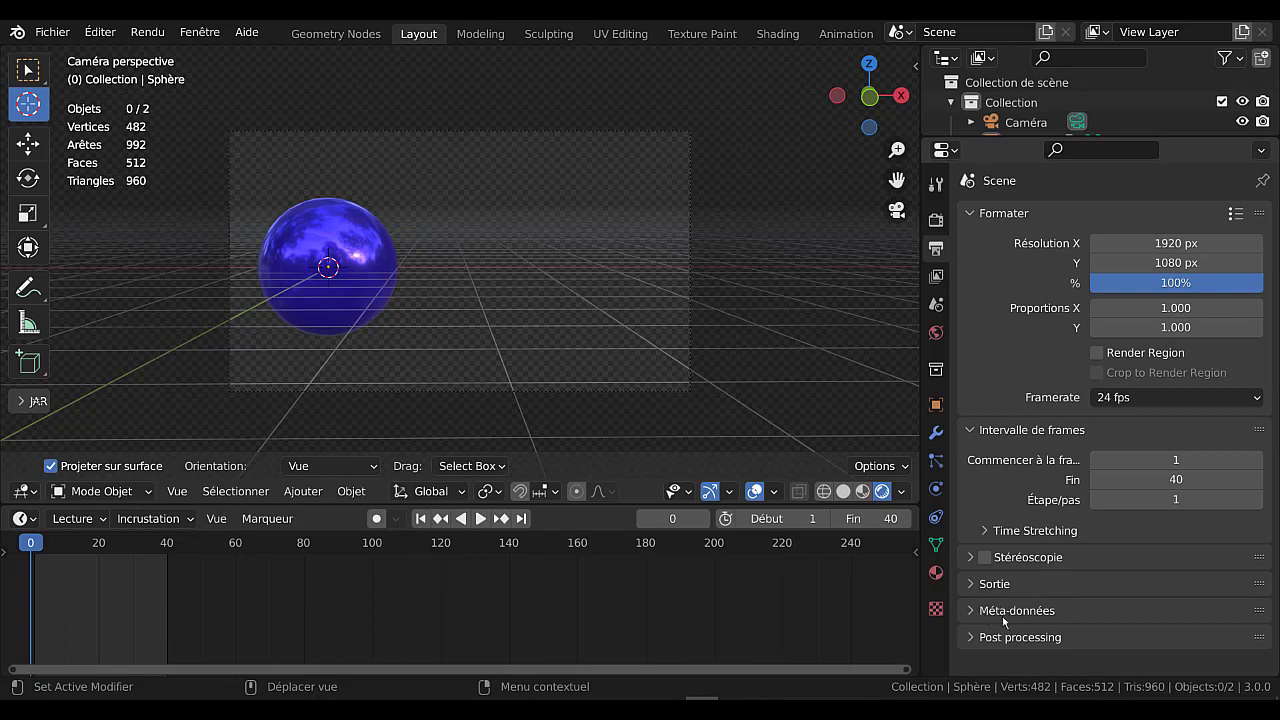
Step: Replace the render output path with the file name tartempion
left_click(973, 585)
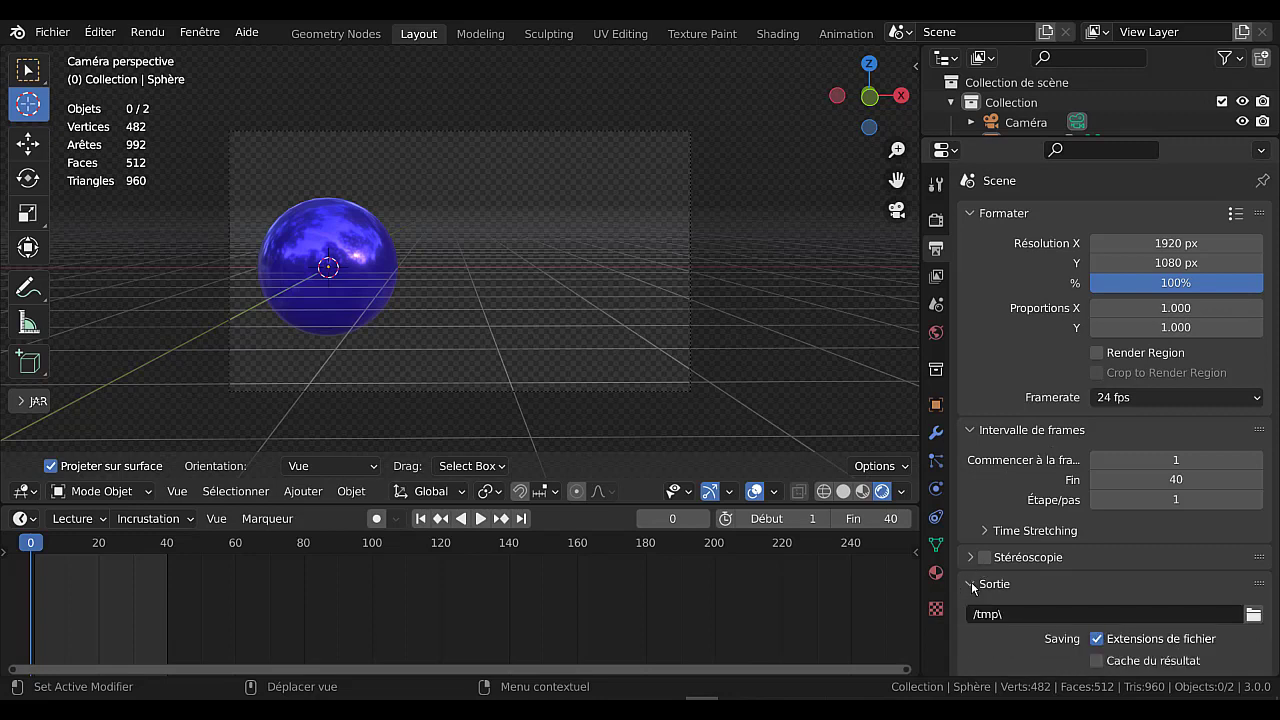
left_click(973, 585)
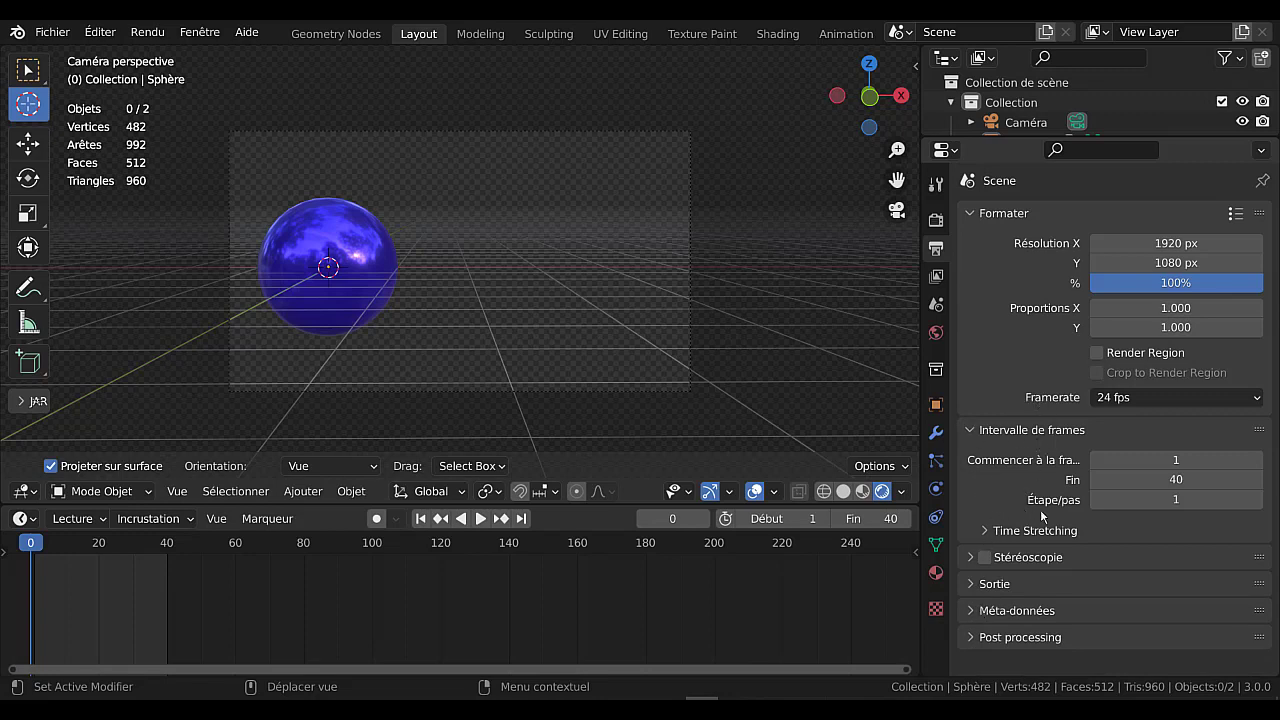
left_click(973, 585)
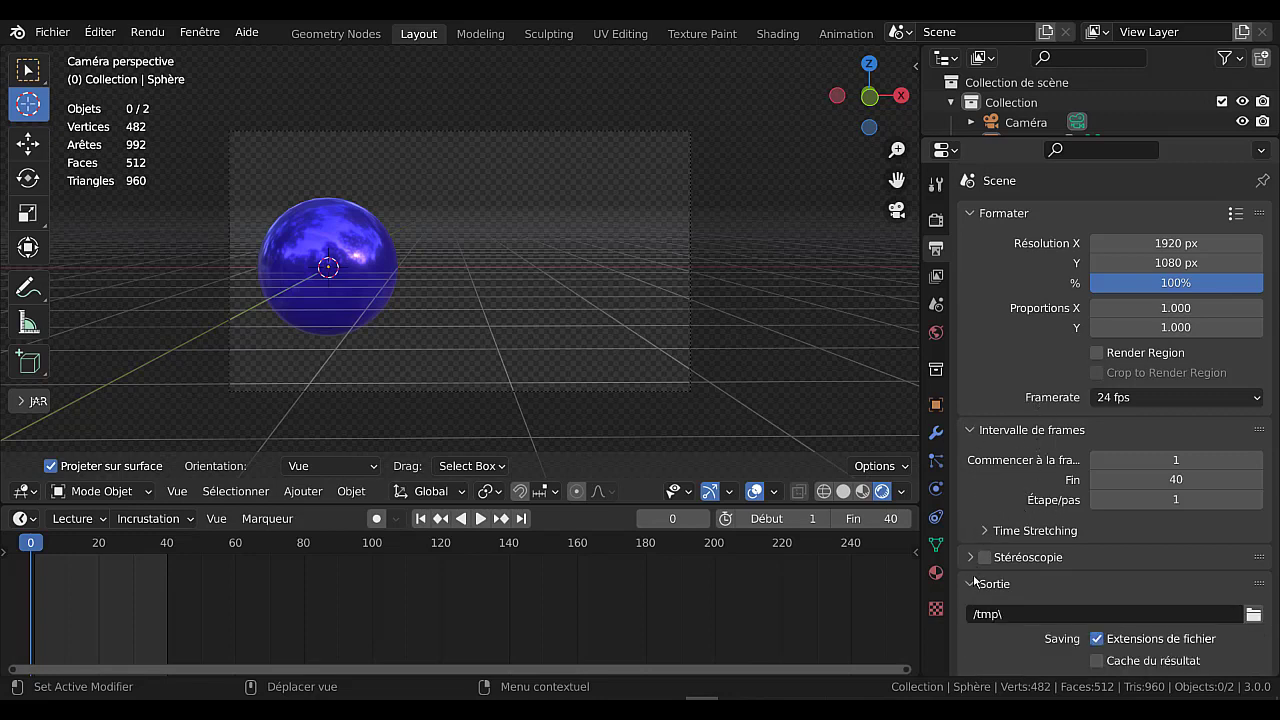
scroll(1058, 552, "down", 3)
scroll(1060, 552, "down", 2)
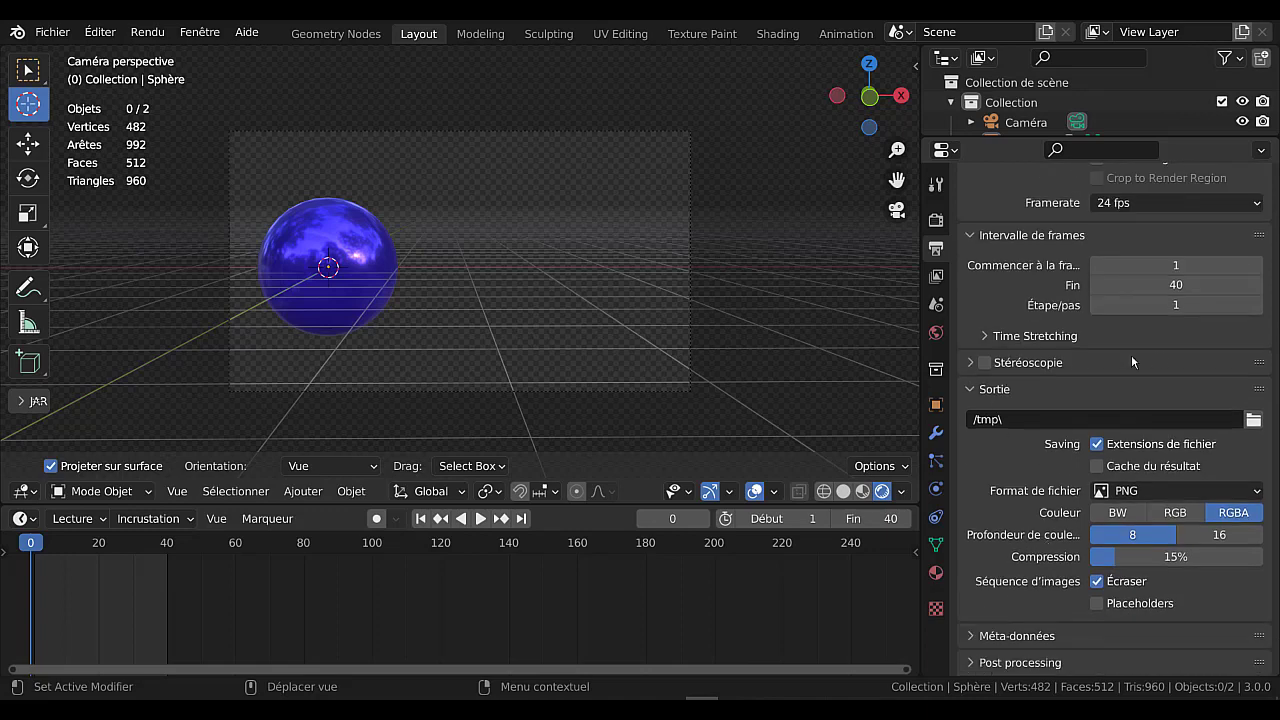
left_click(1013, 421)
type("tarten")
key("BackSpace")
type("mpion")
key("Return")
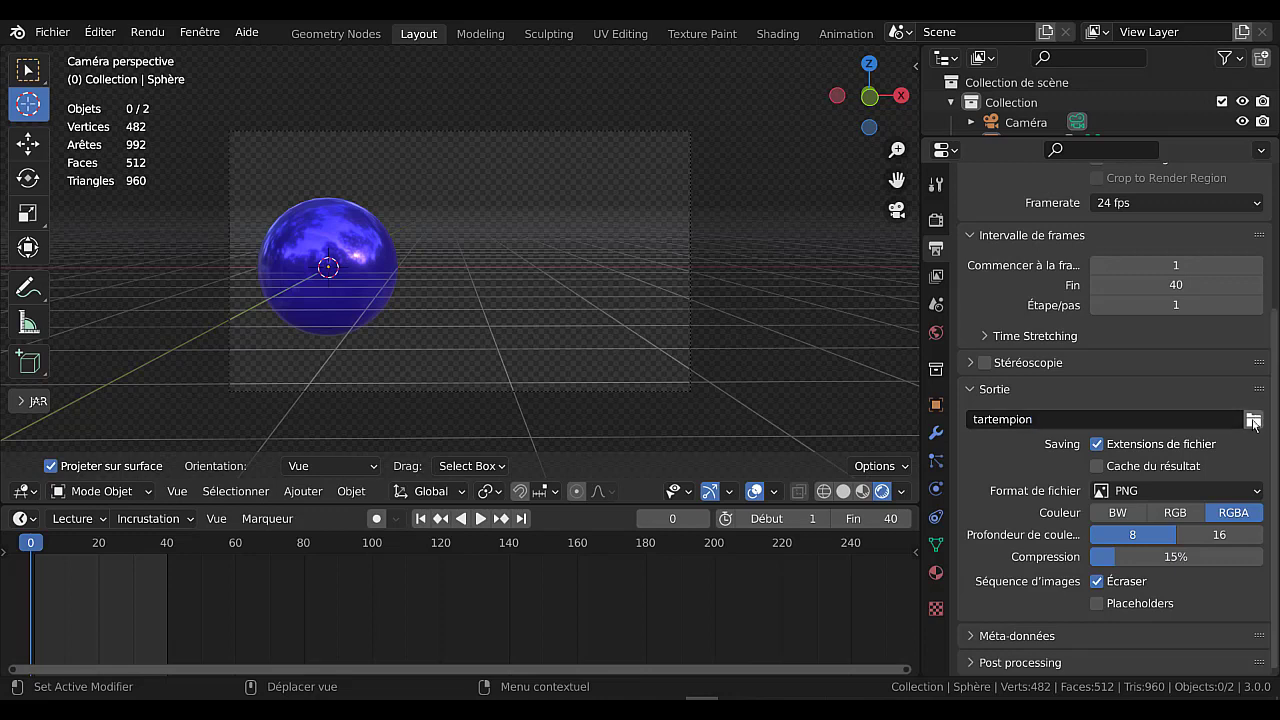
Step: Choose the Desktop folder as the save location for the tartempion output and accept it
left_click(1253, 421)
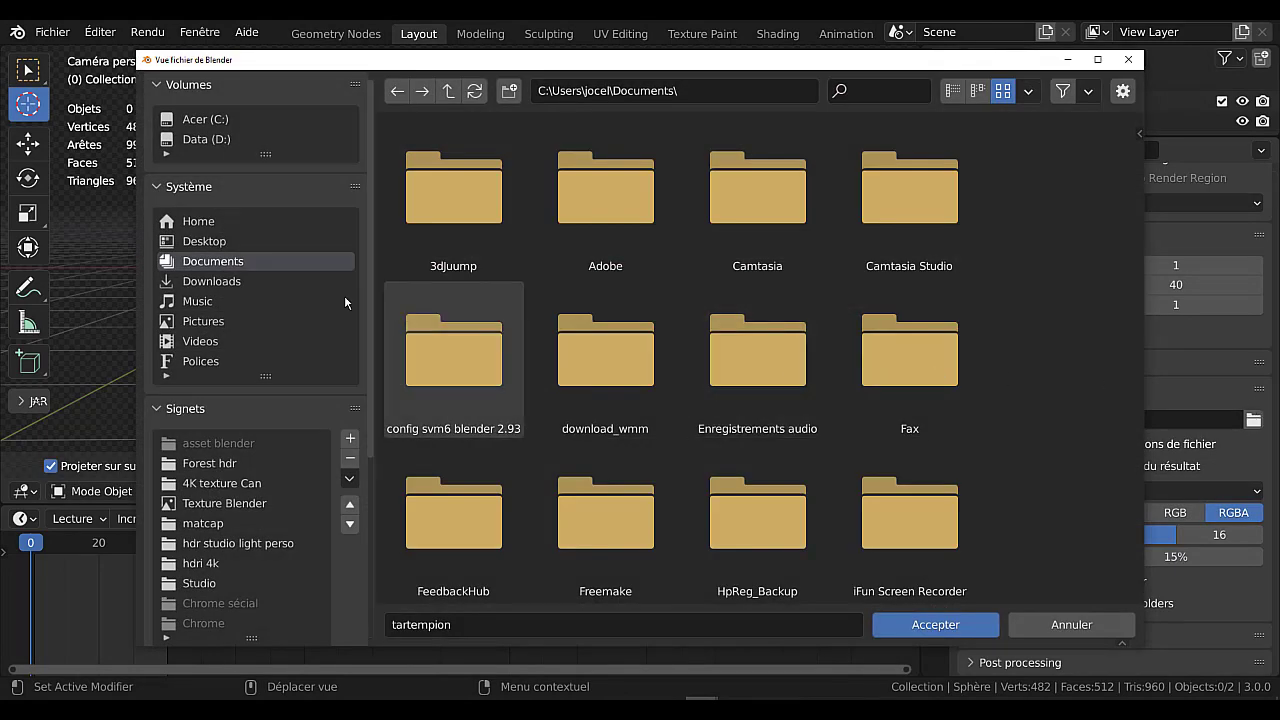
left_click(205, 243)
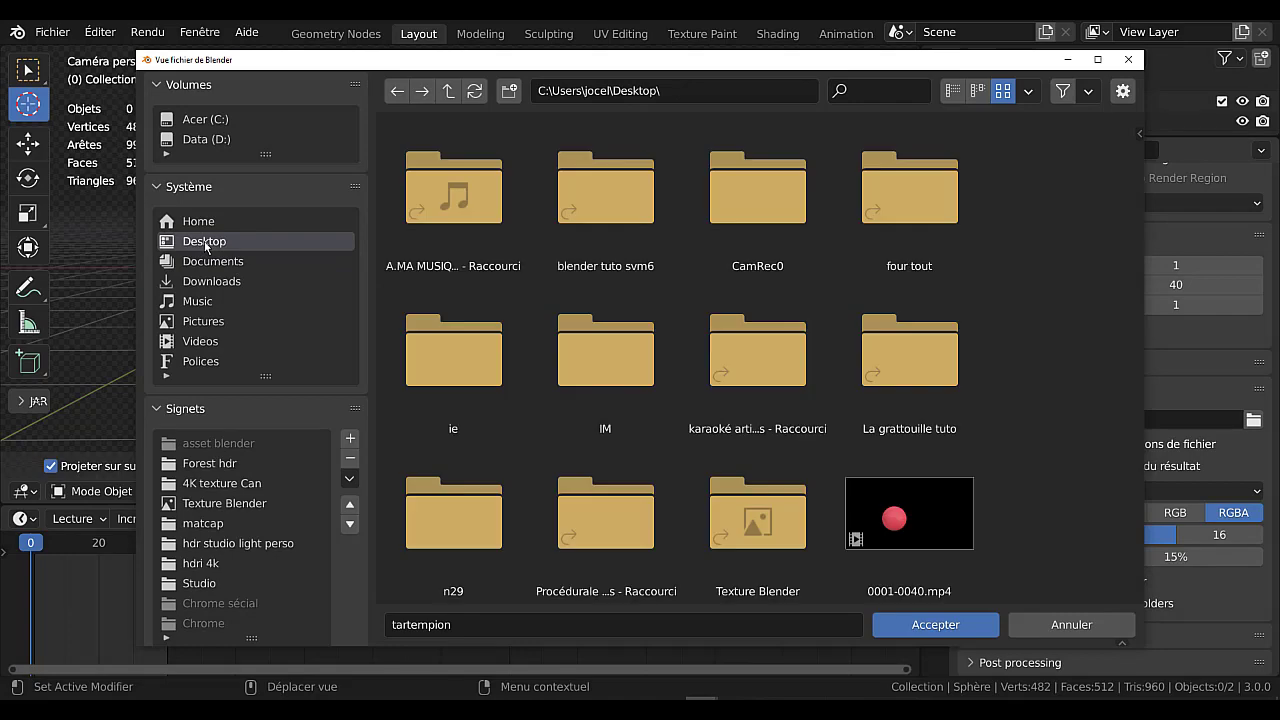
left_click(933, 620)
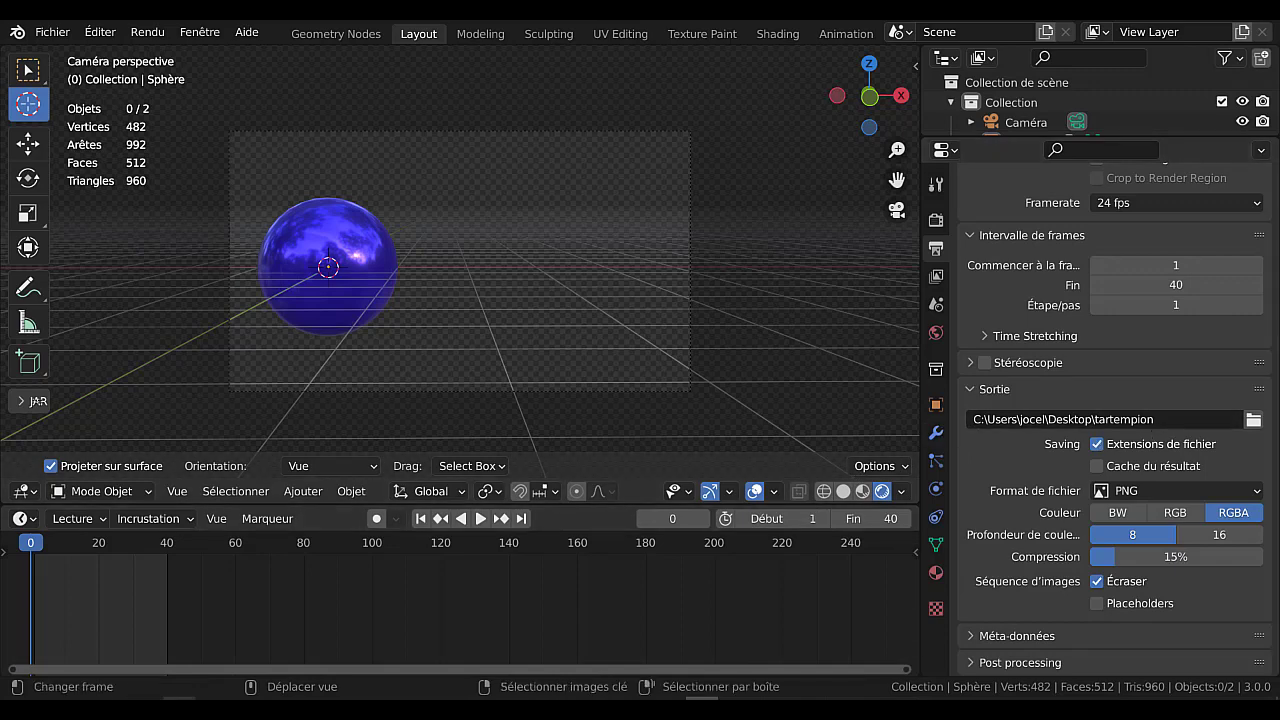
Step: Switch to File Explorer, inspect the default tmp folder on drive C, and close the window
key("super+e")
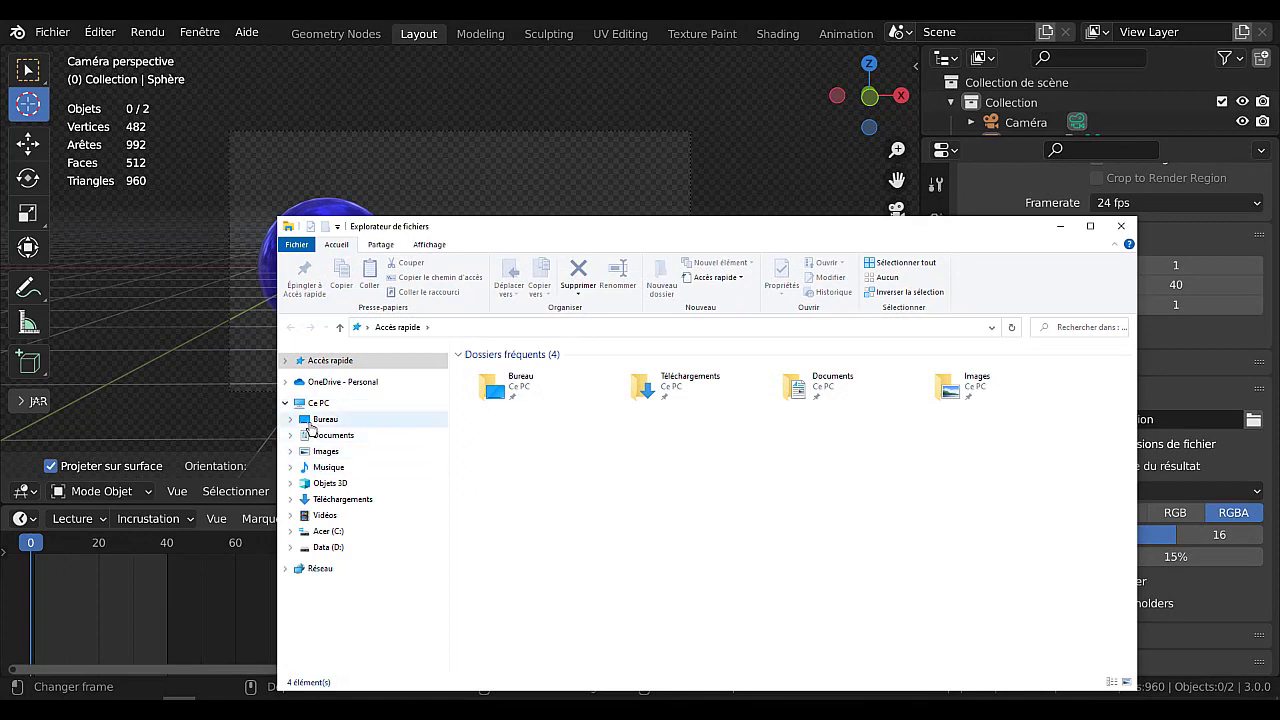
left_click(305, 403)
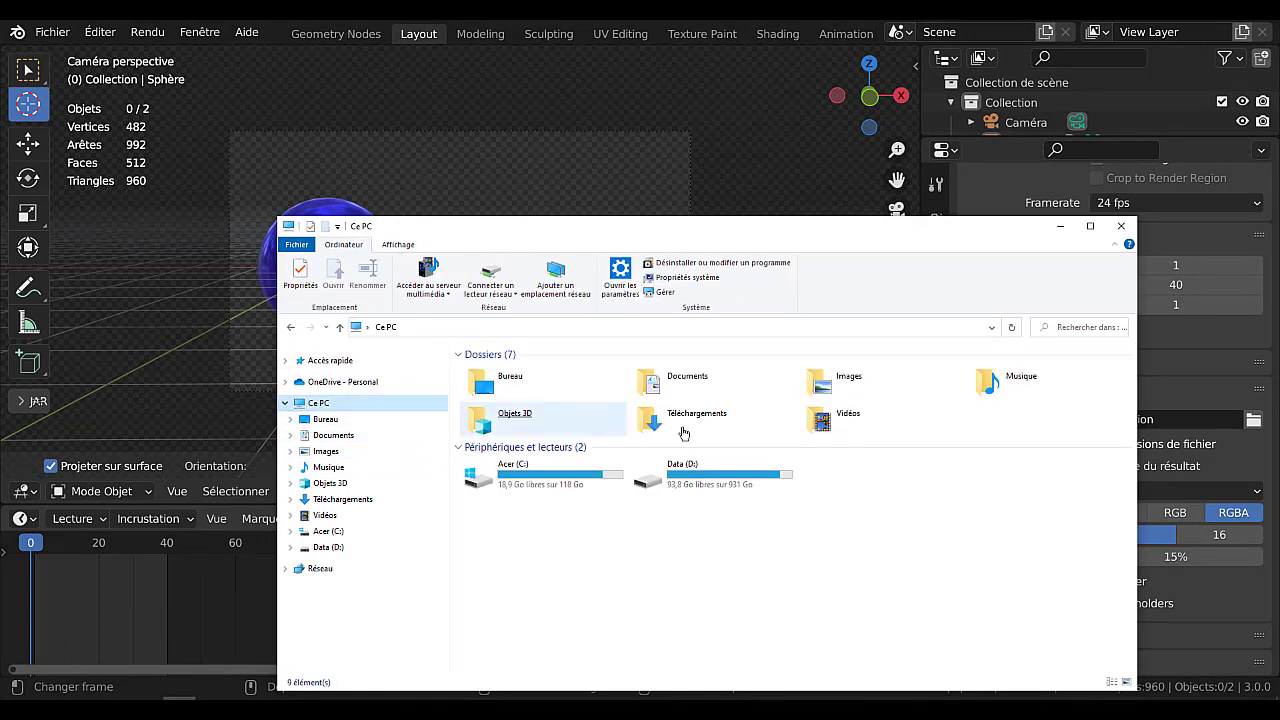
double_click(553, 484)
left_click(483, 553)
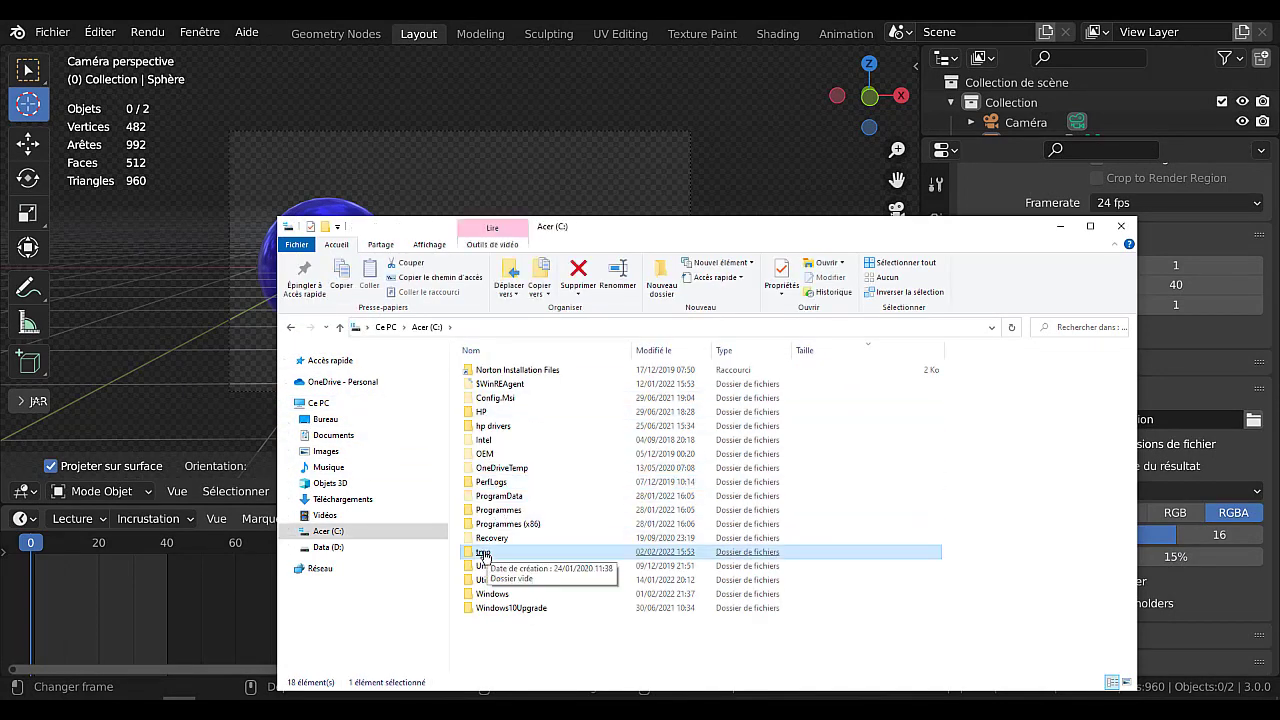
double_click(483, 555)
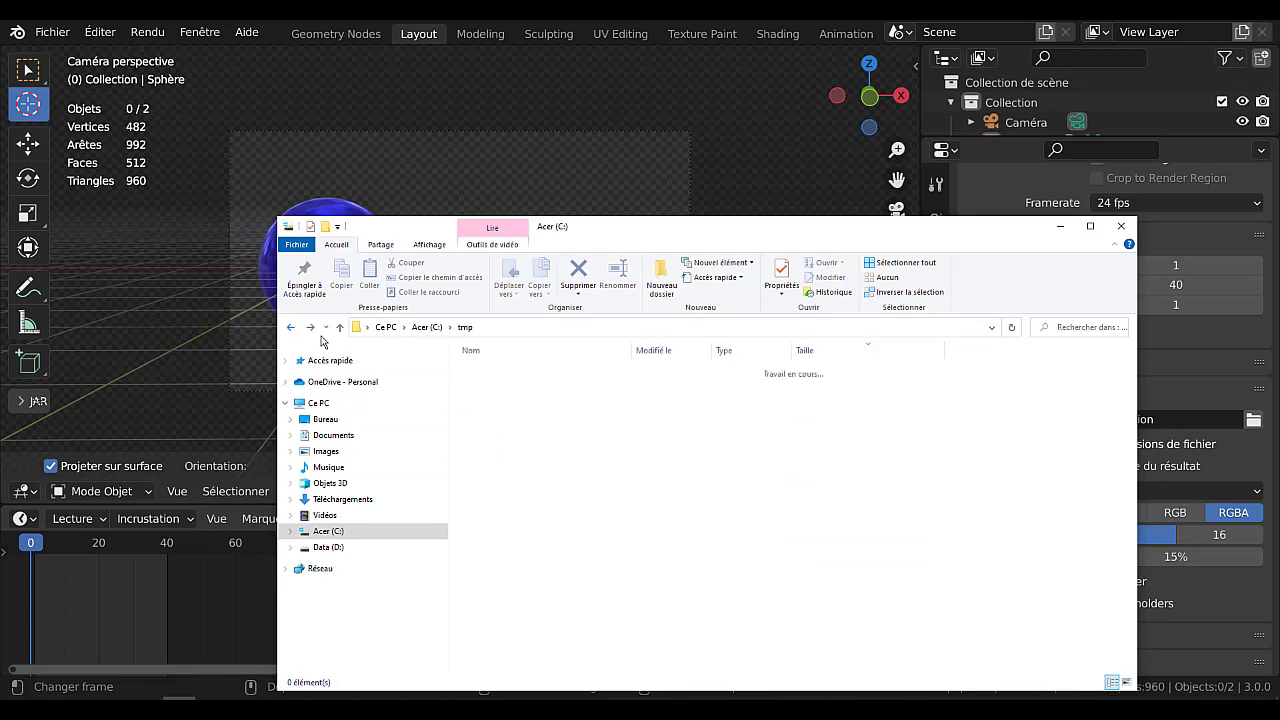
left_click(290, 327)
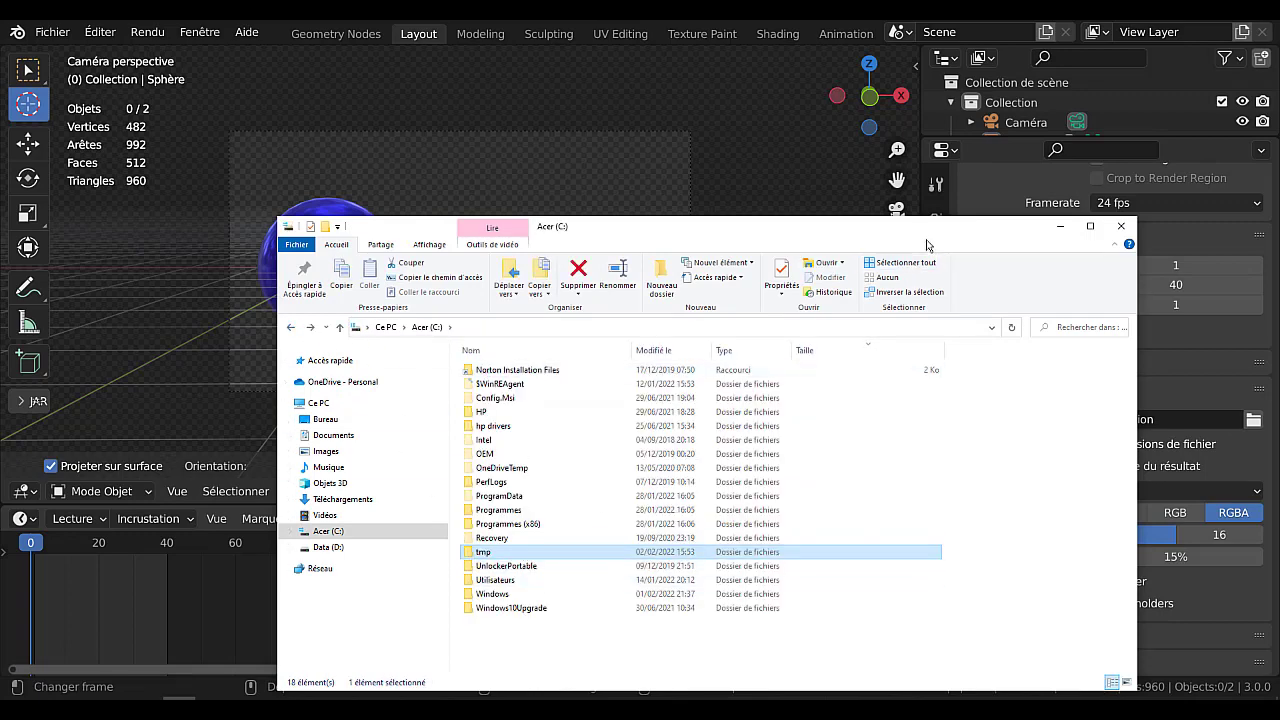
left_click(1121, 226)
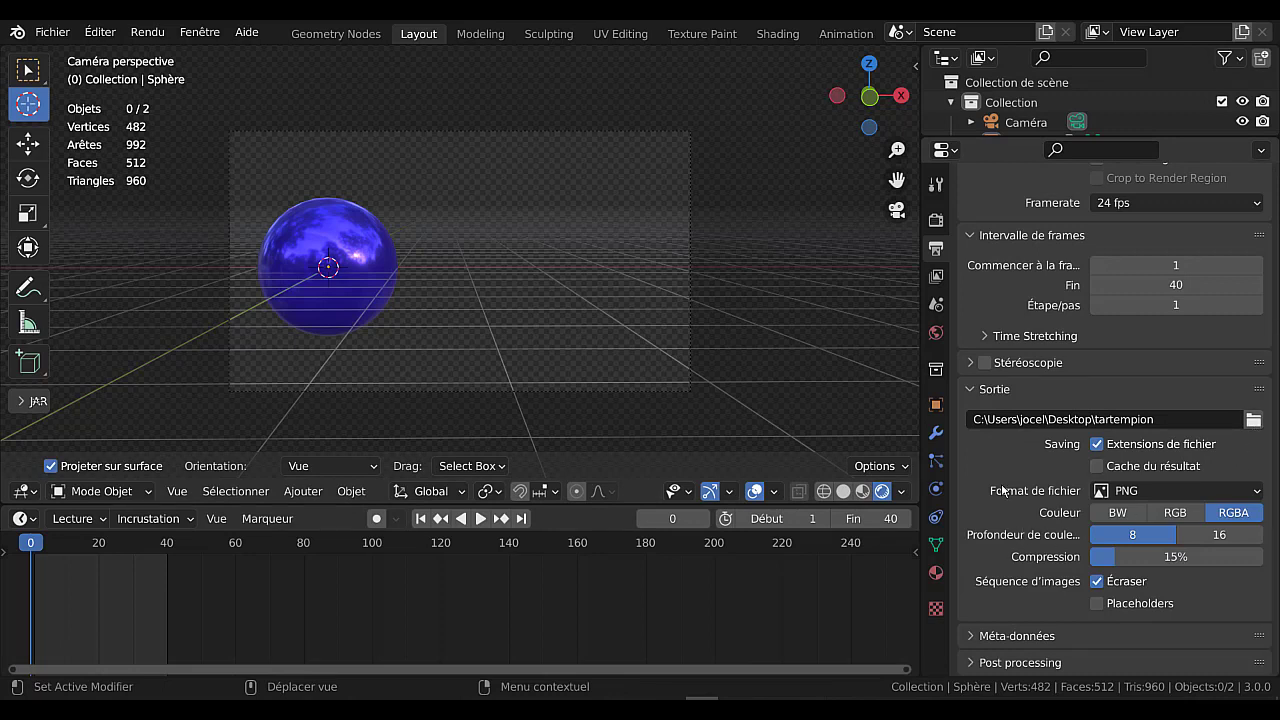
Step: Try FFmpeg Video as the output file format
left_click(1173, 490)
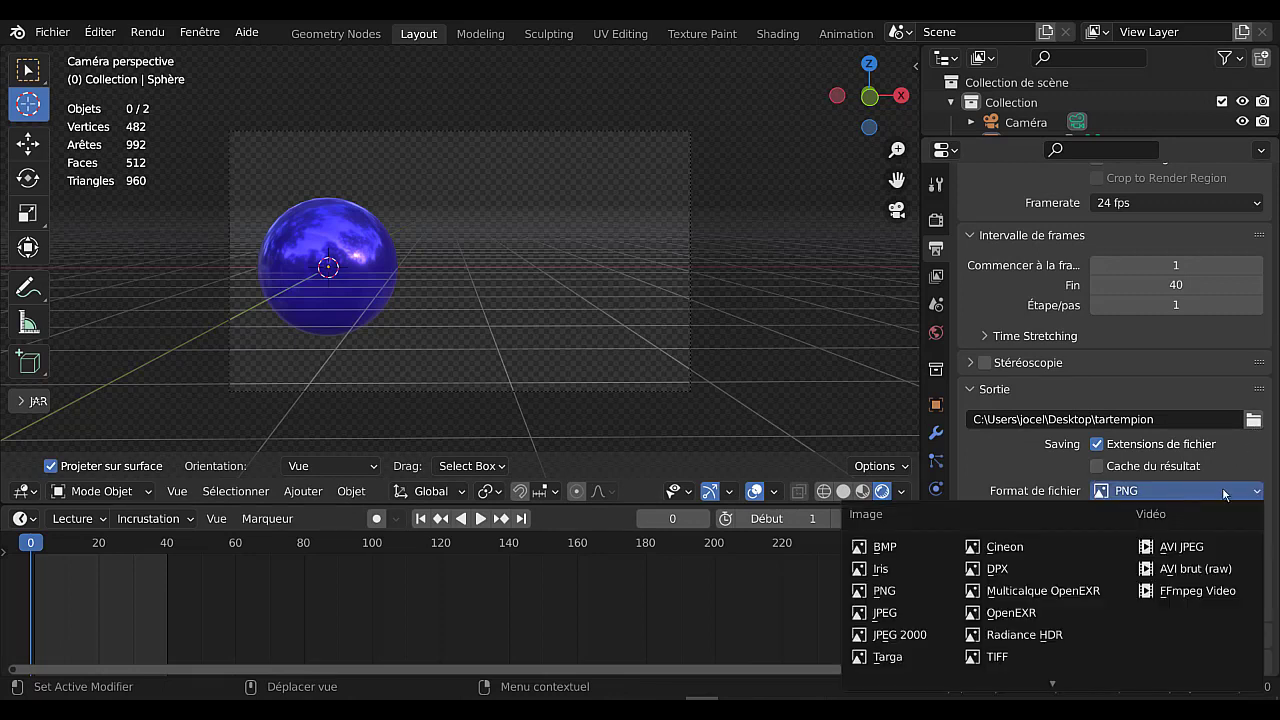
left_click(1204, 592)
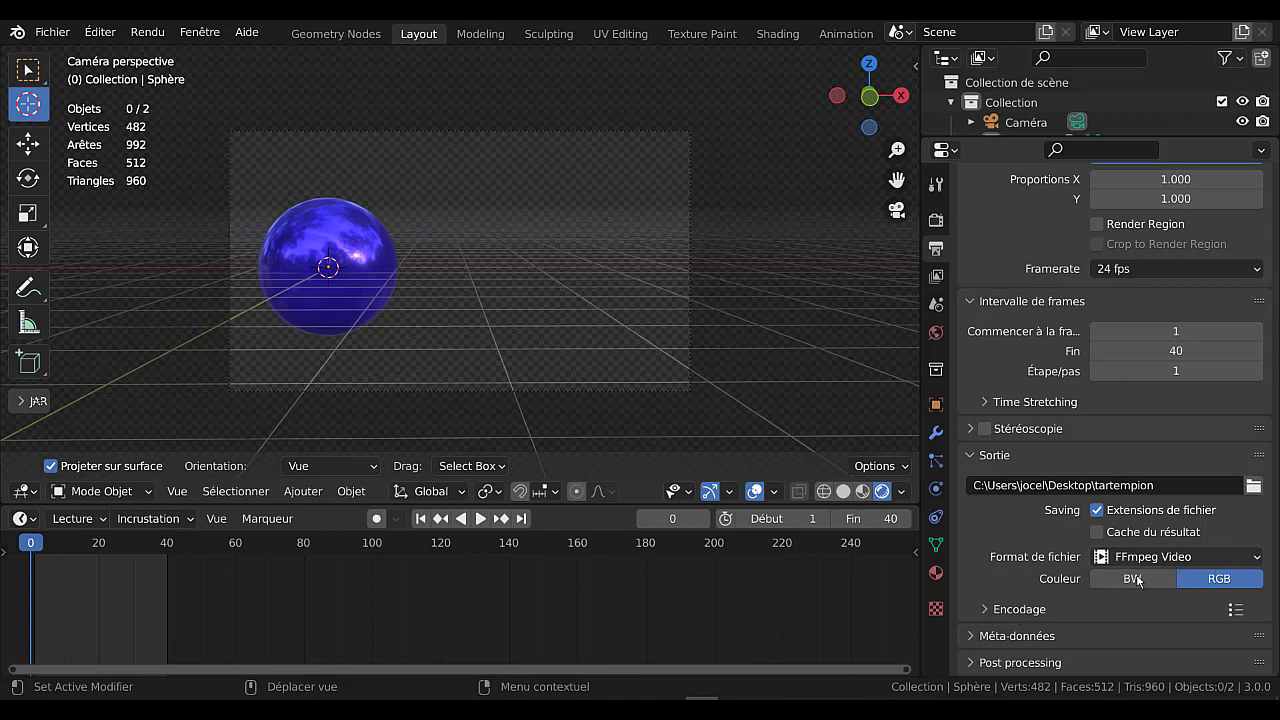
Step: Set the output file format to PNG with RGBA colour so the alpha channel is saved
left_click(1164, 558)
left_click(1165, 560)
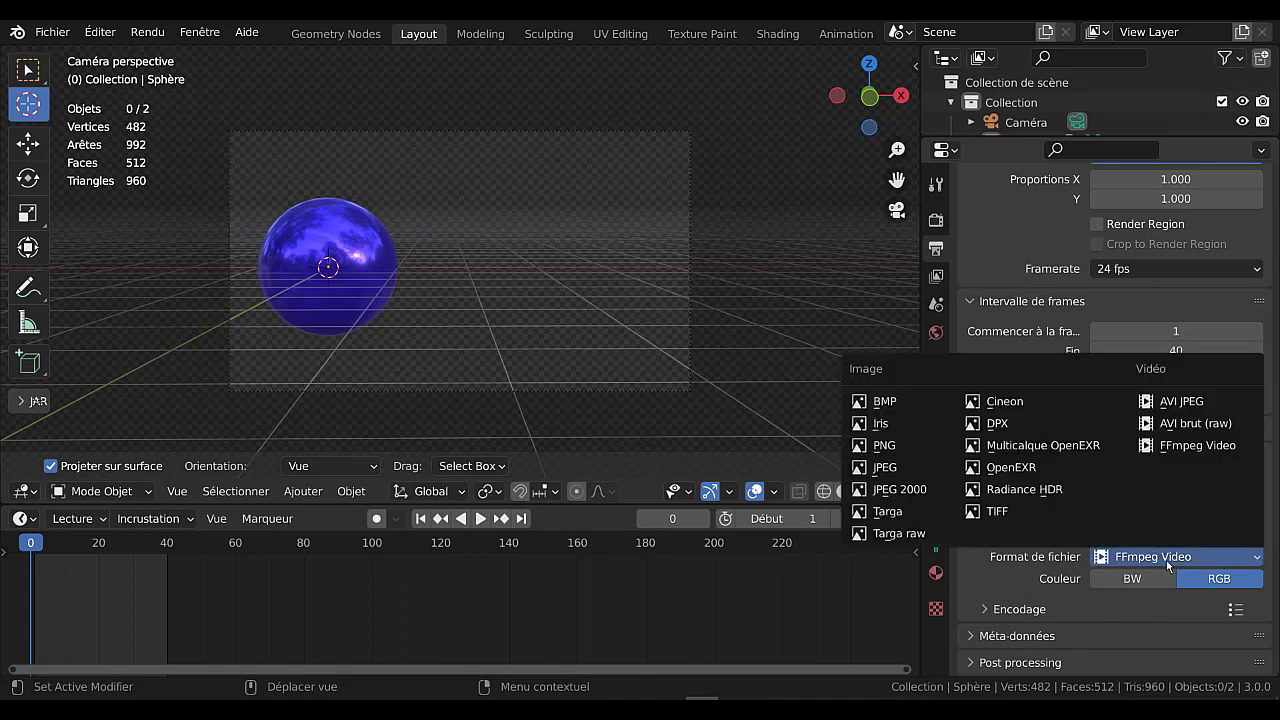
left_click(900, 446)
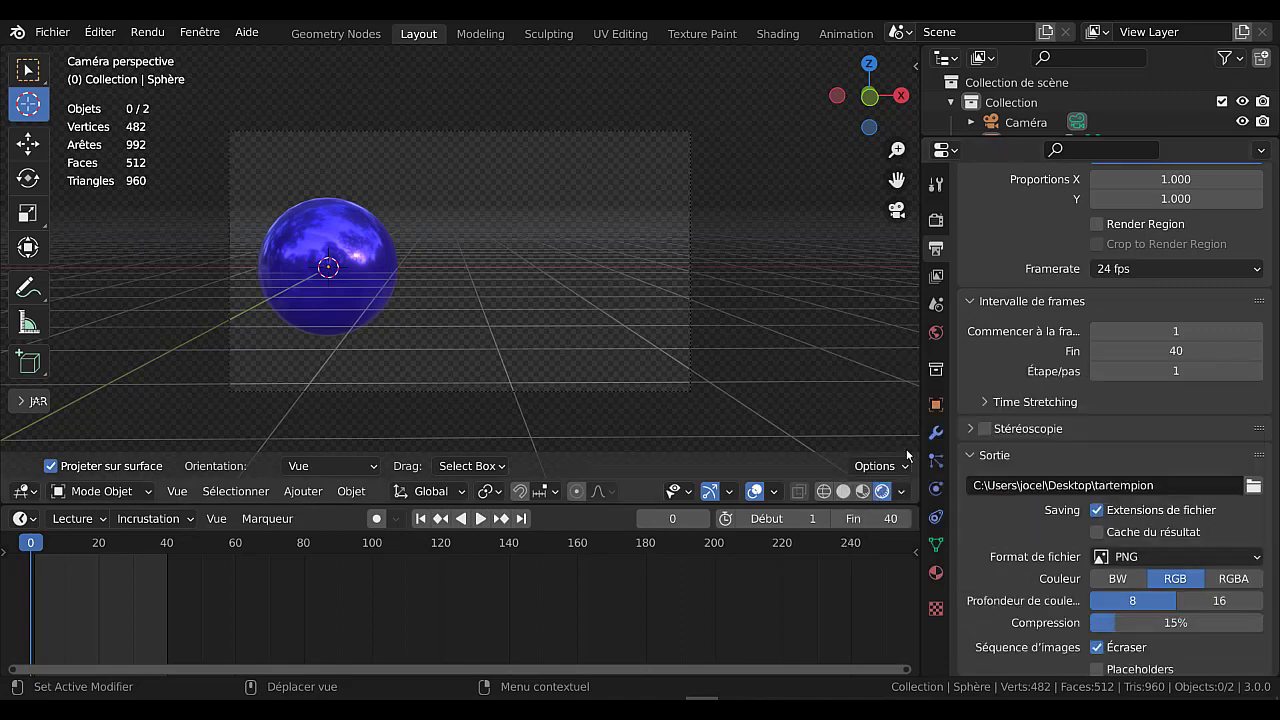
left_click(1235, 580)
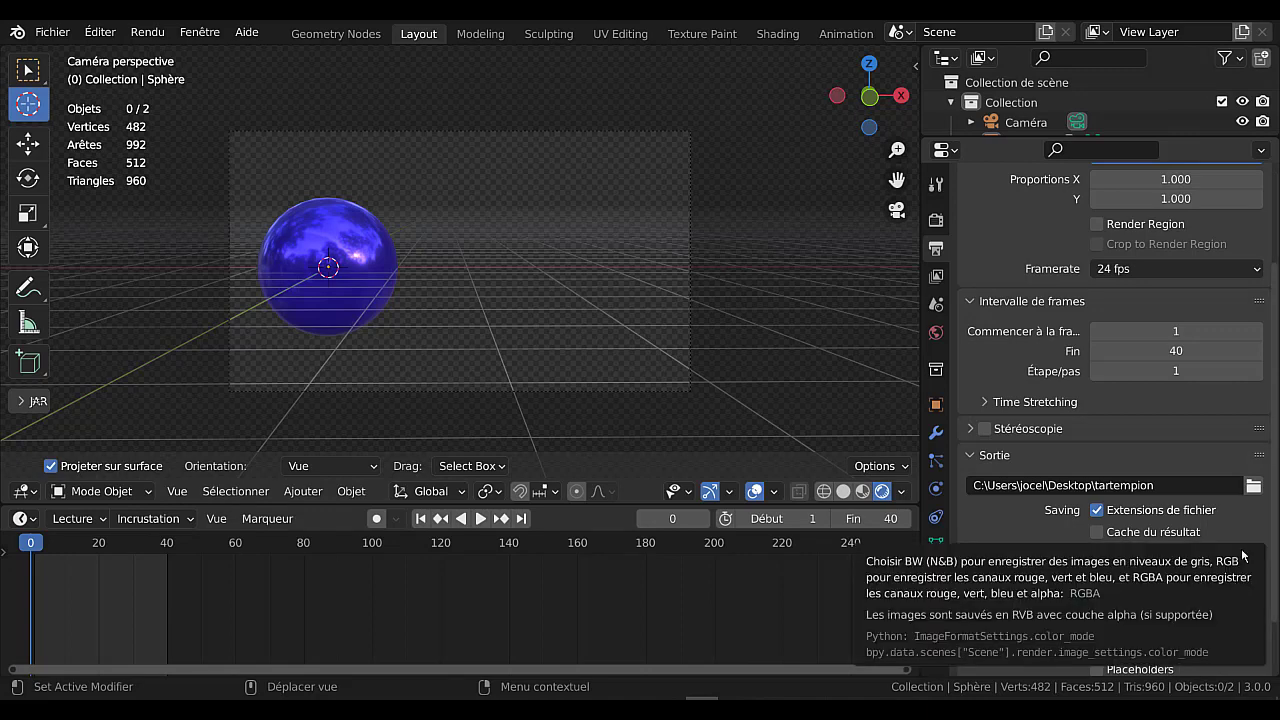
Step: Set the output file format to FFmpeg Video and the encoding container to MPEG-4
left_click(1192, 561)
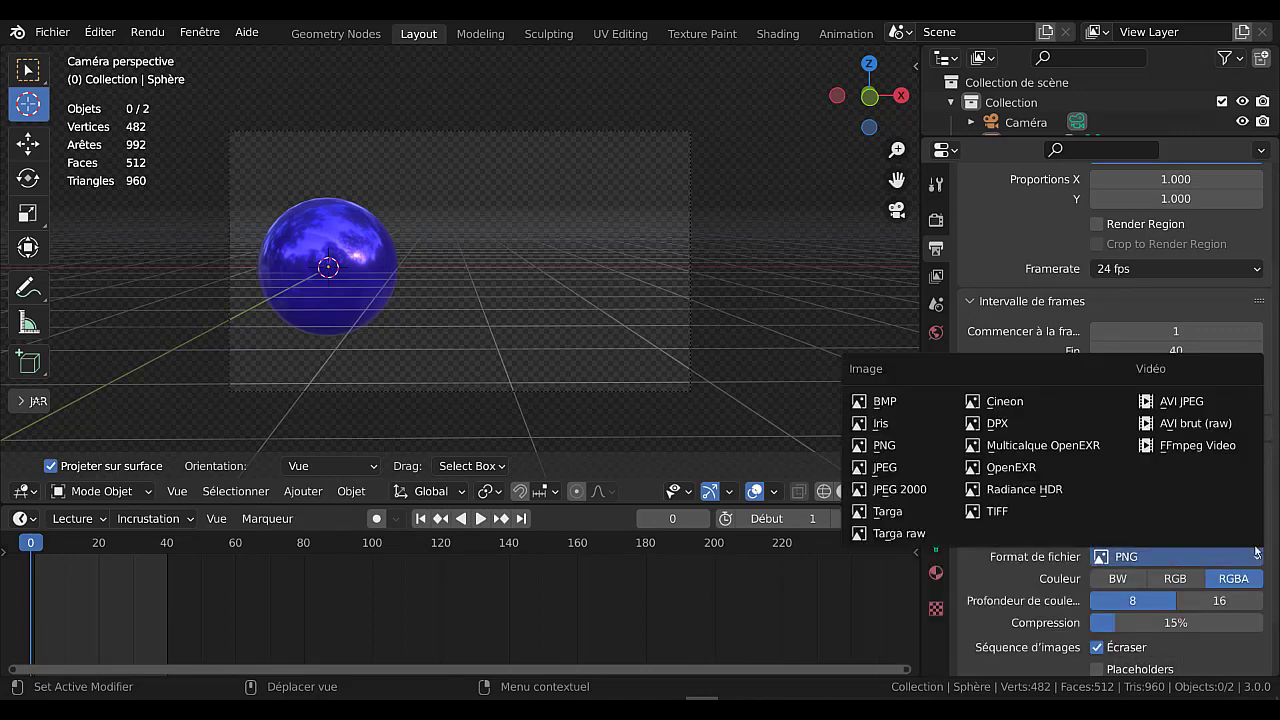
left_click(1200, 445)
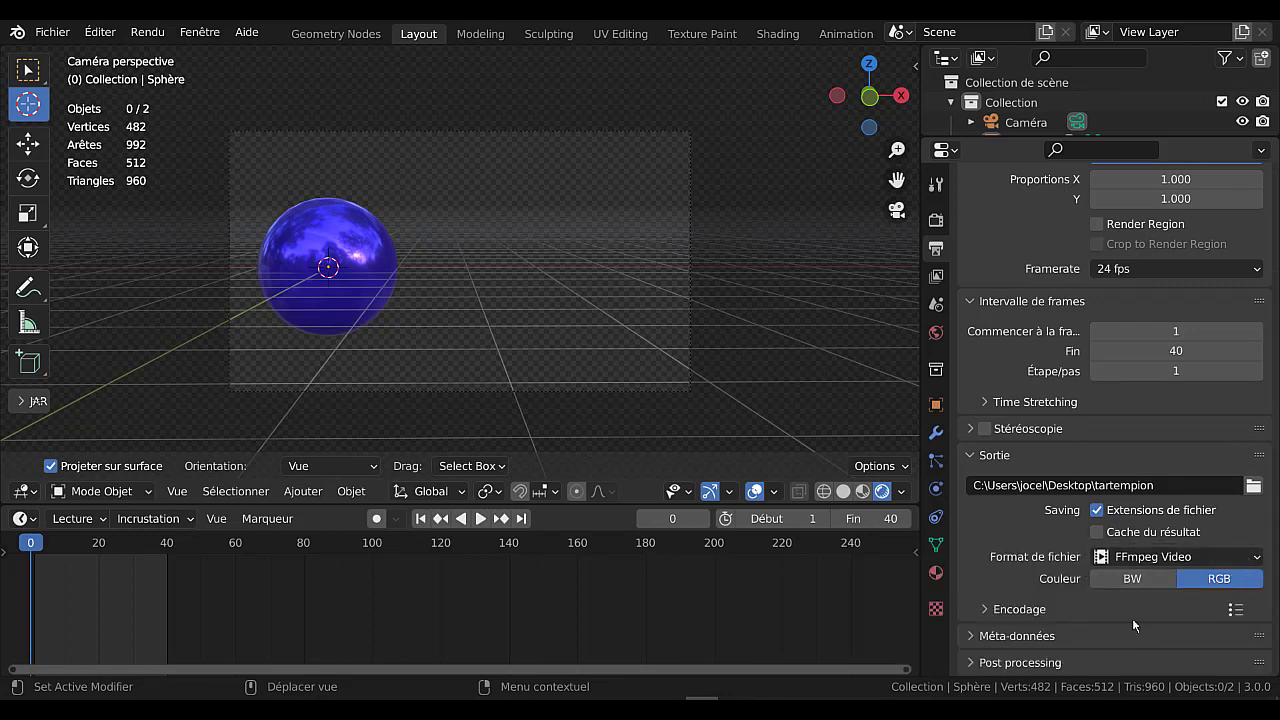
left_click(986, 609)
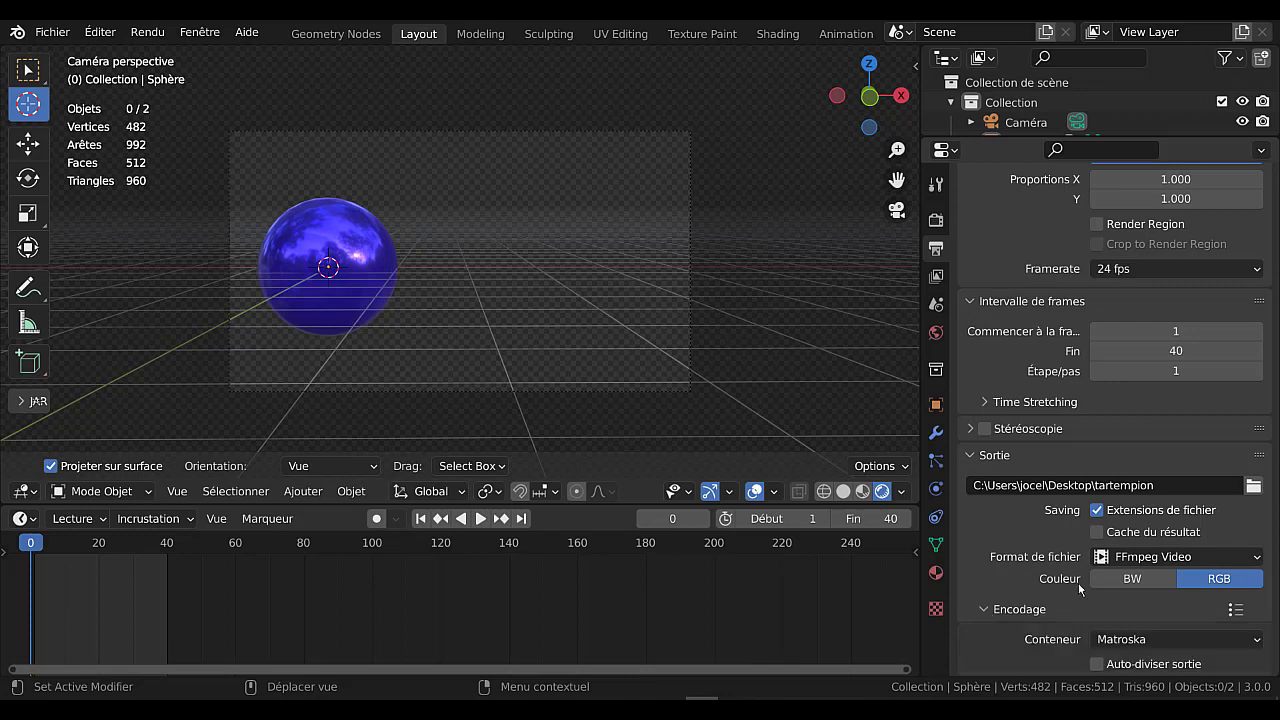
scroll(1079, 589, "down", 3)
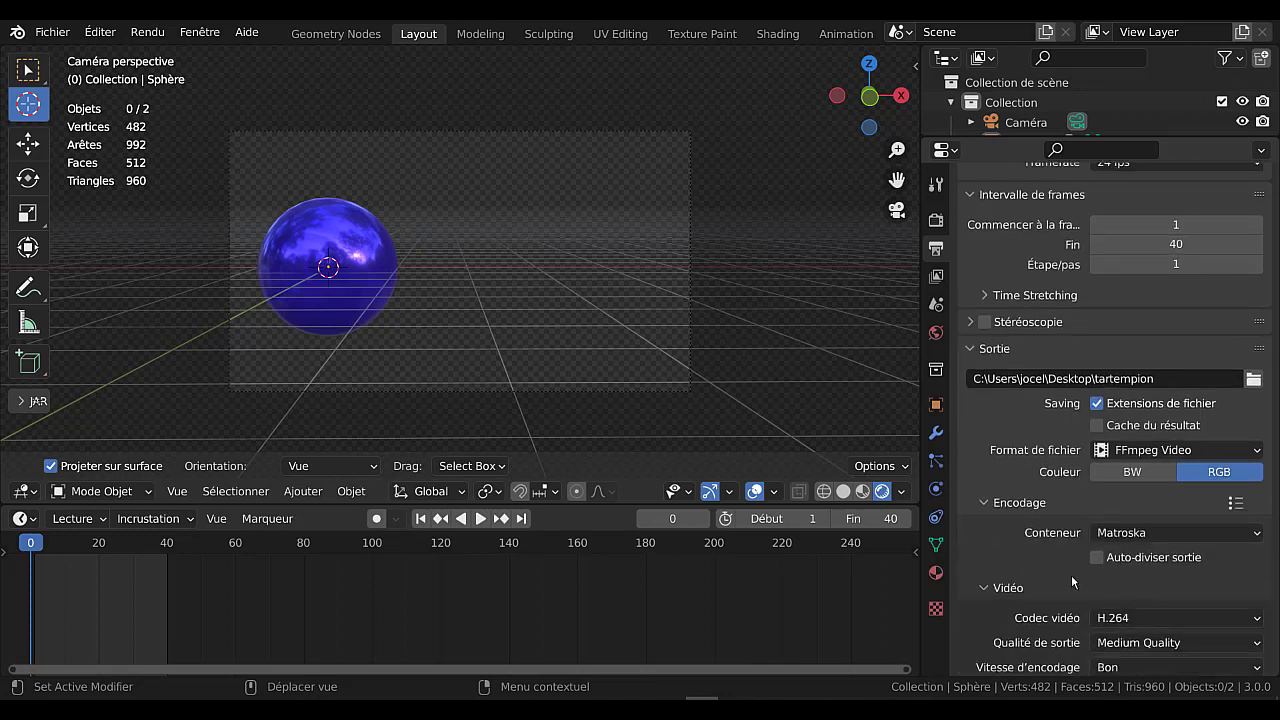
left_click(1165, 532)
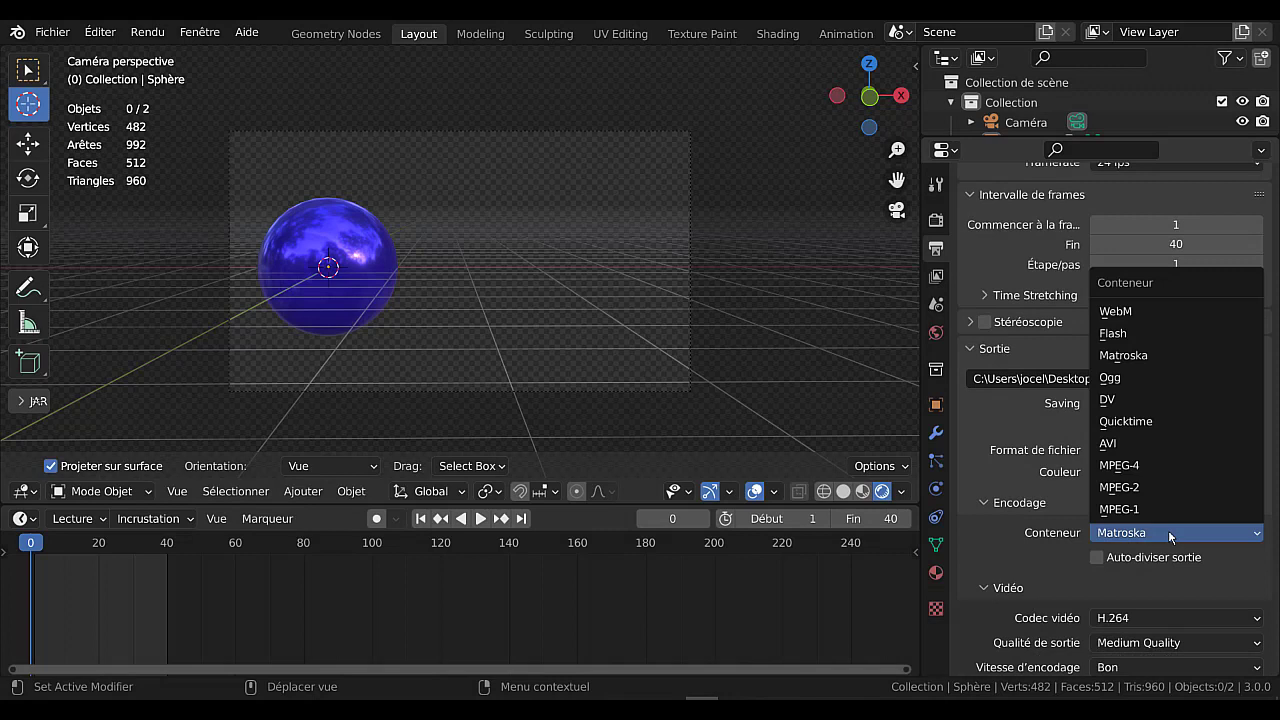
left_click(1153, 462)
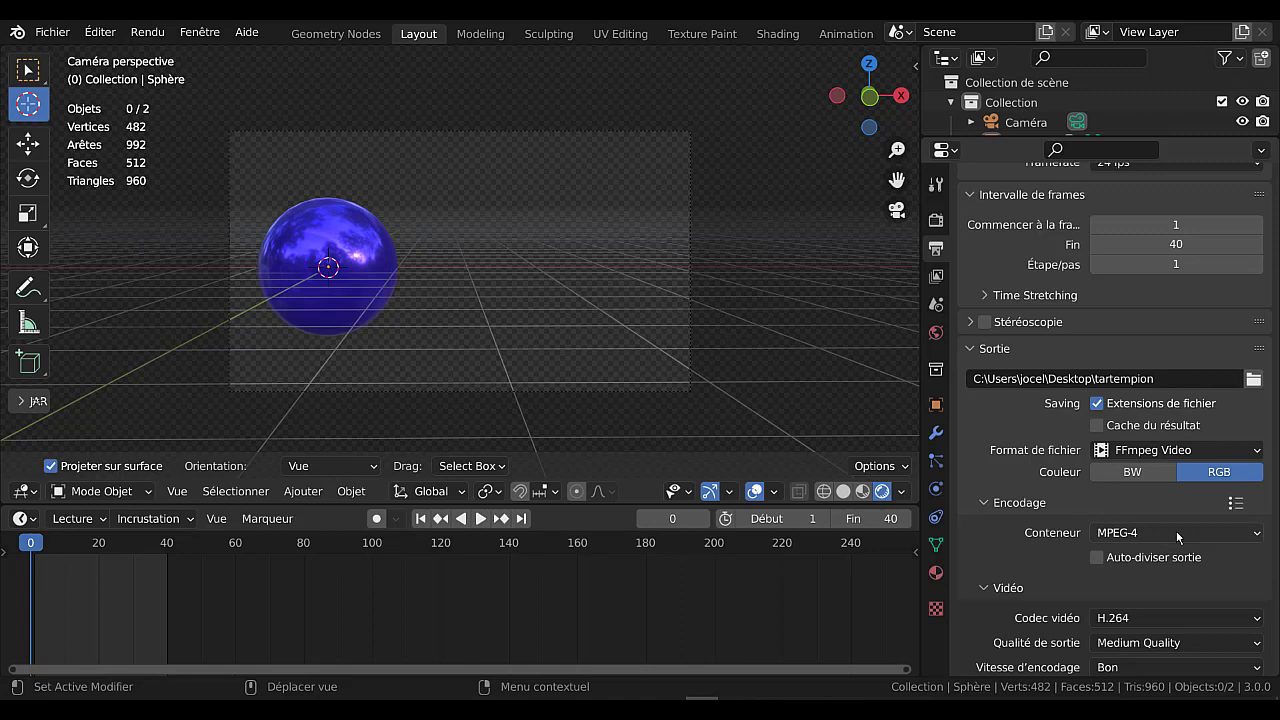
Step: Set the video codec to PNG and the colour mode to RGBA so the video keeps its alpha channel
scroll(1100, 575, "down", 2)
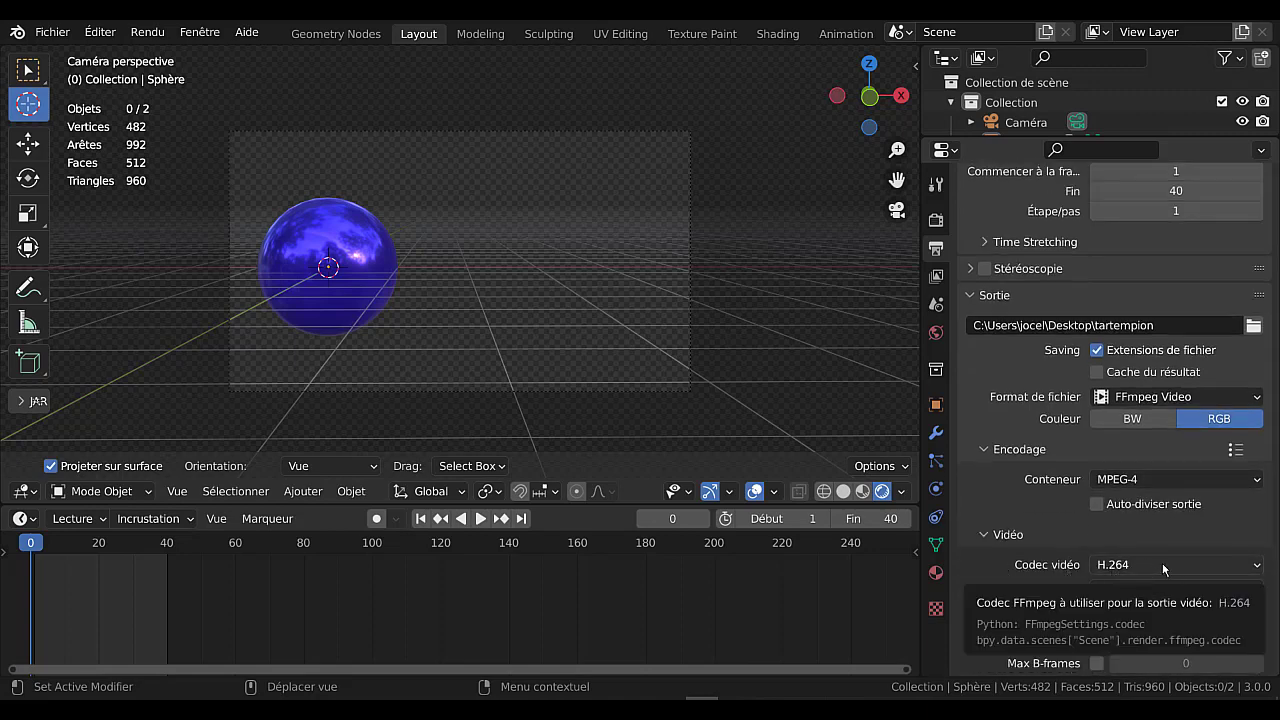
left_click(1162, 566)
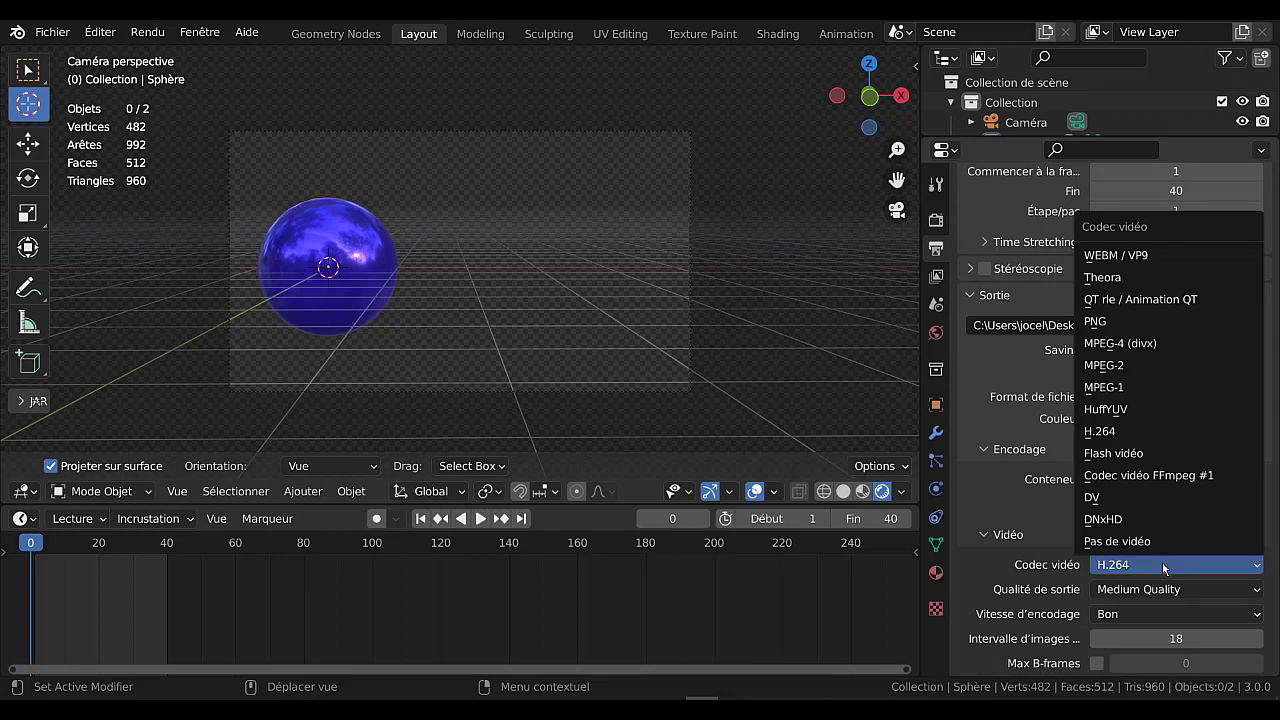
left_click(1109, 322)
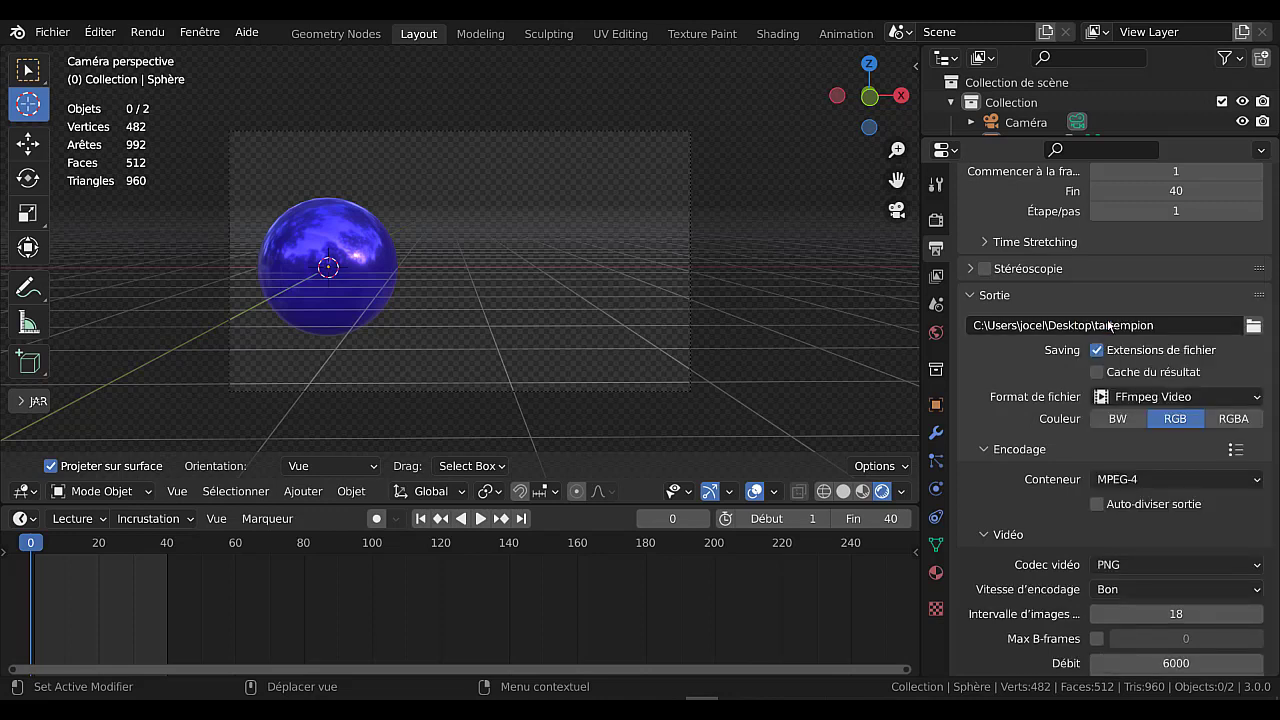
left_click(1237, 421)
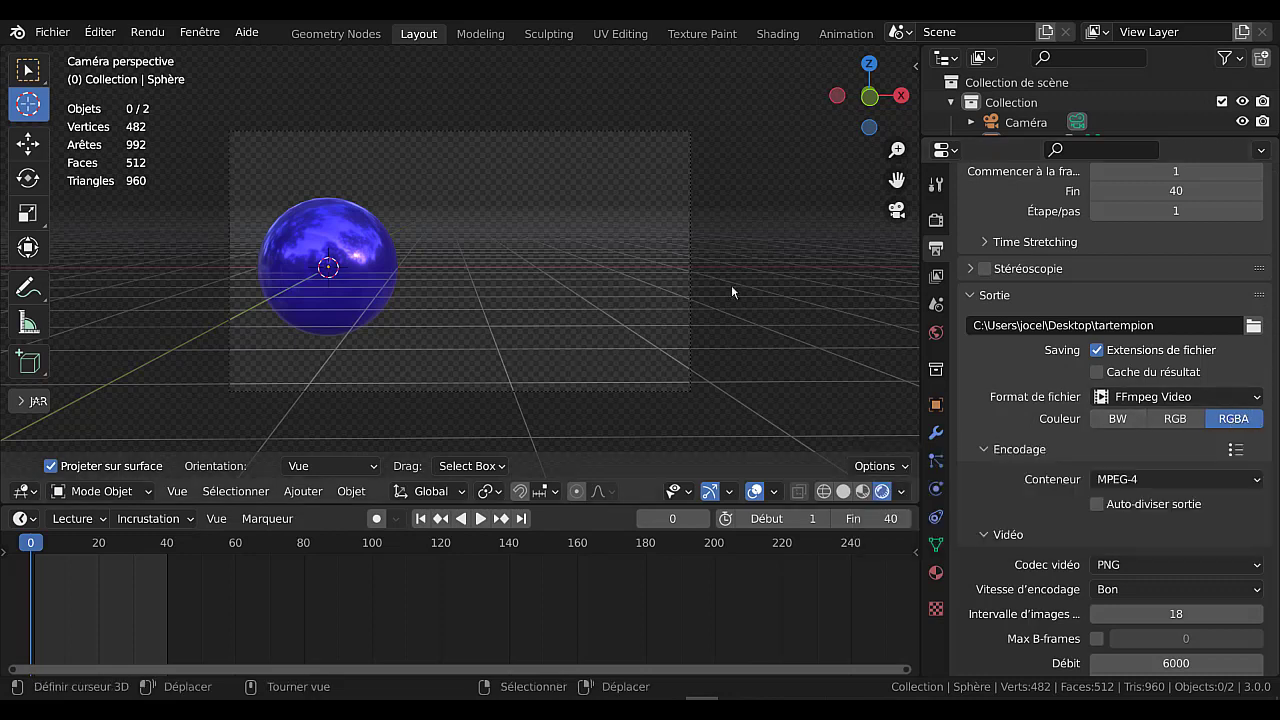
Step: Review the remaining video encoding, audio codec, frame range and resolution settings of the output
scroll(1276, 521, "down", 3)
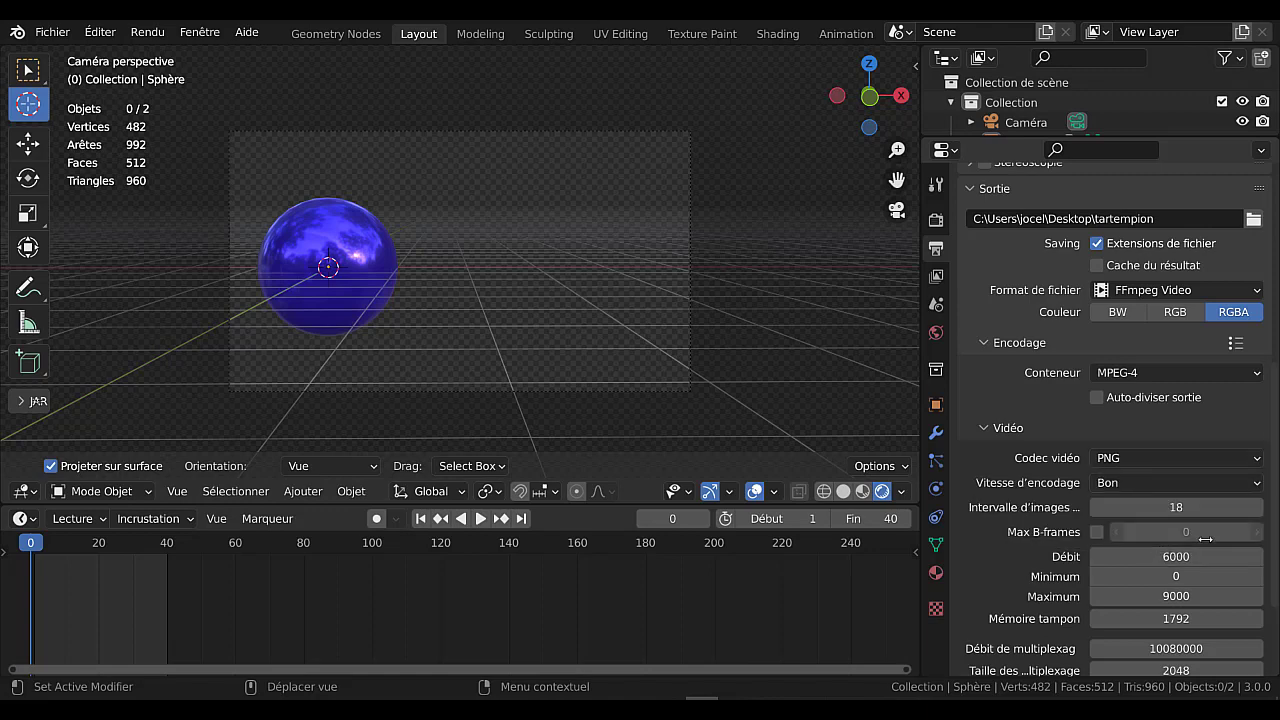
scroll(1205, 538, "down", 2)
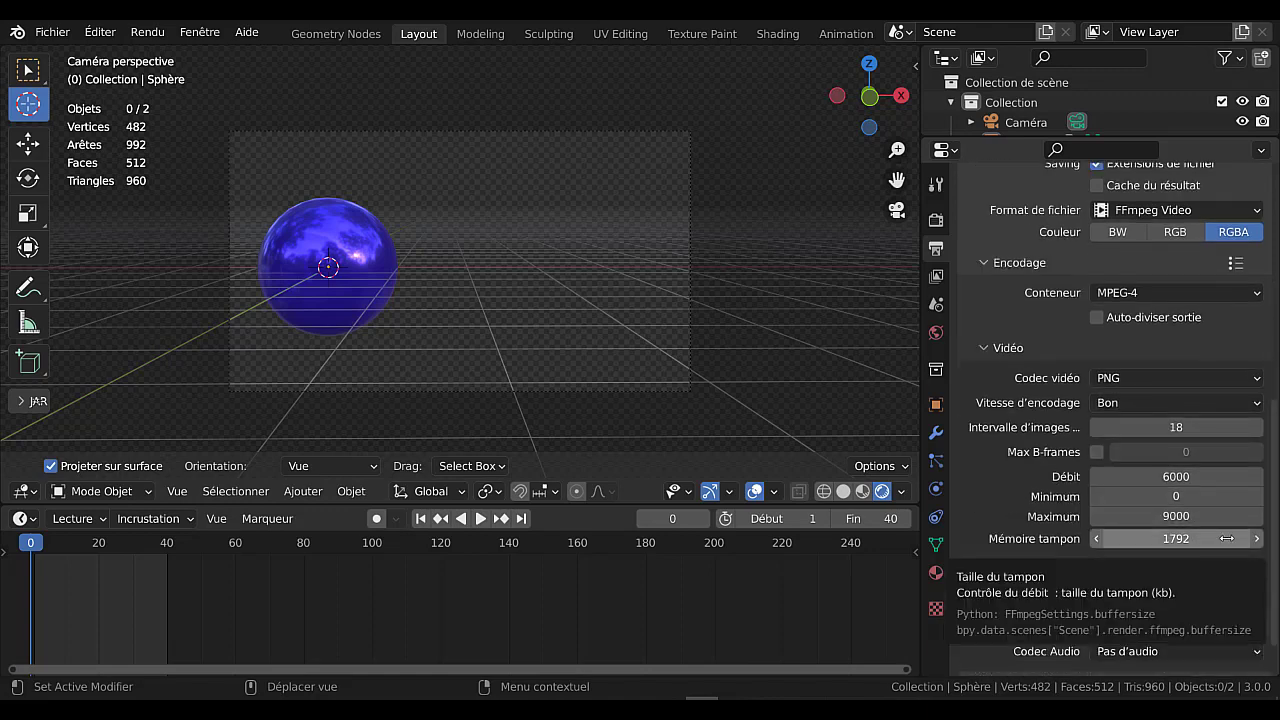
scroll(1205, 538, "down", 1)
scroll(1226, 537, "up", 4)
scroll(1226, 537, "down", 3)
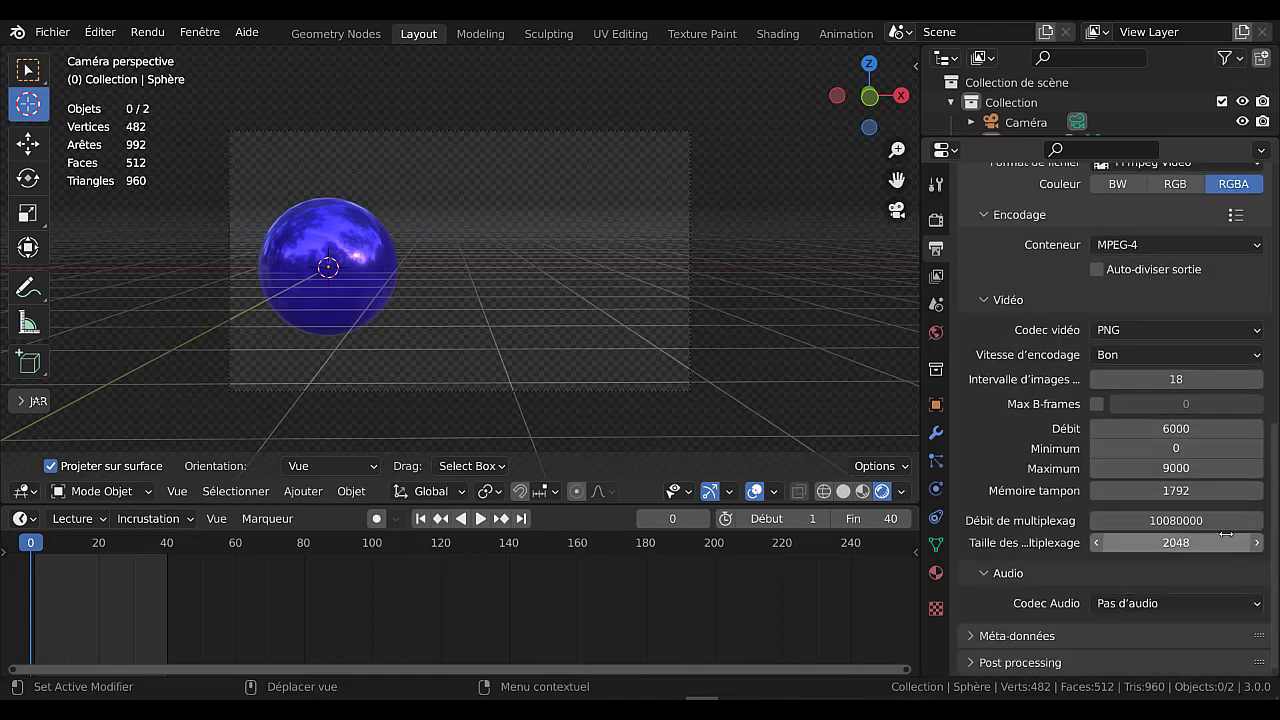
left_click(1151, 605)
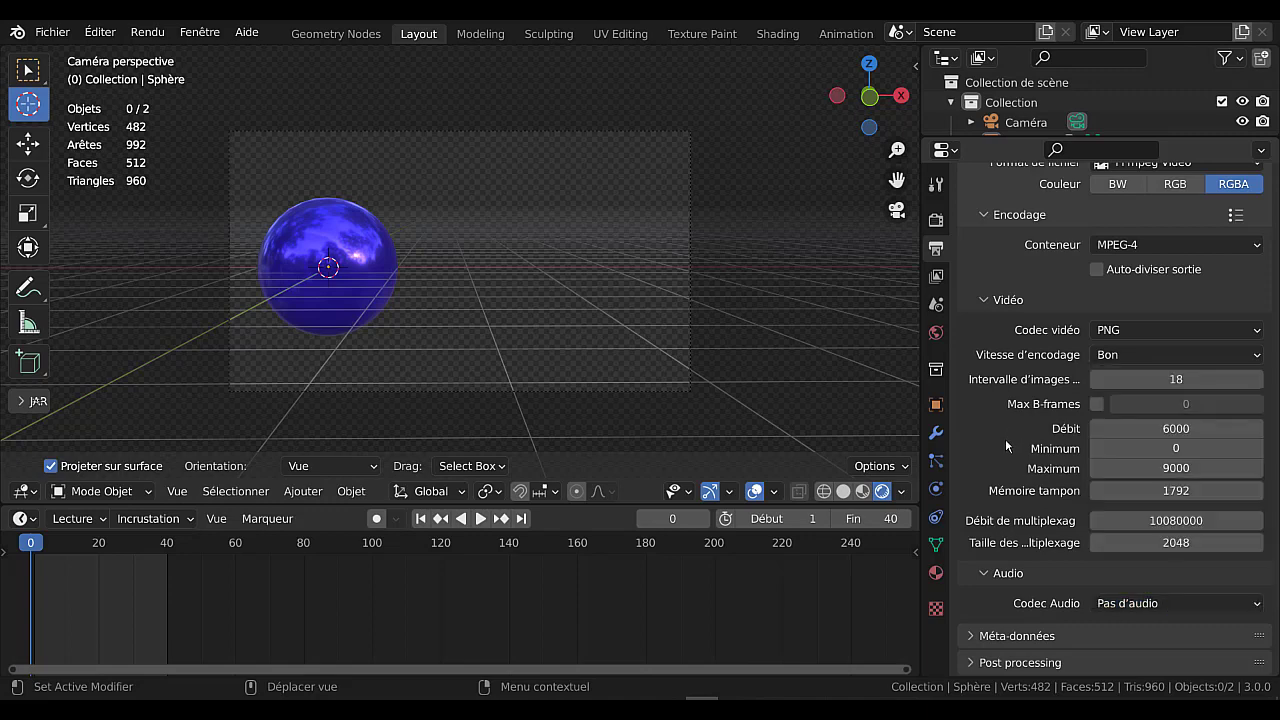
scroll(1014, 456, "up", 5)
scroll(1016, 463, "up", 3)
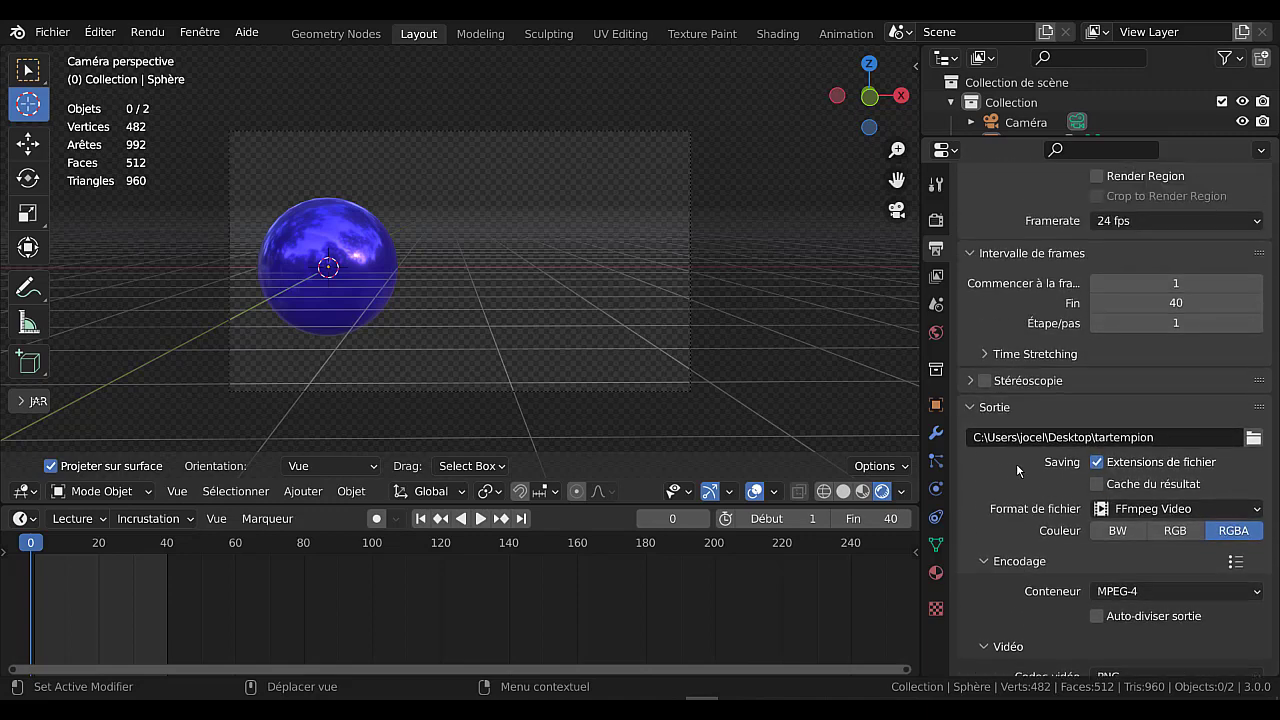
scroll(1075, 411, "up", 2)
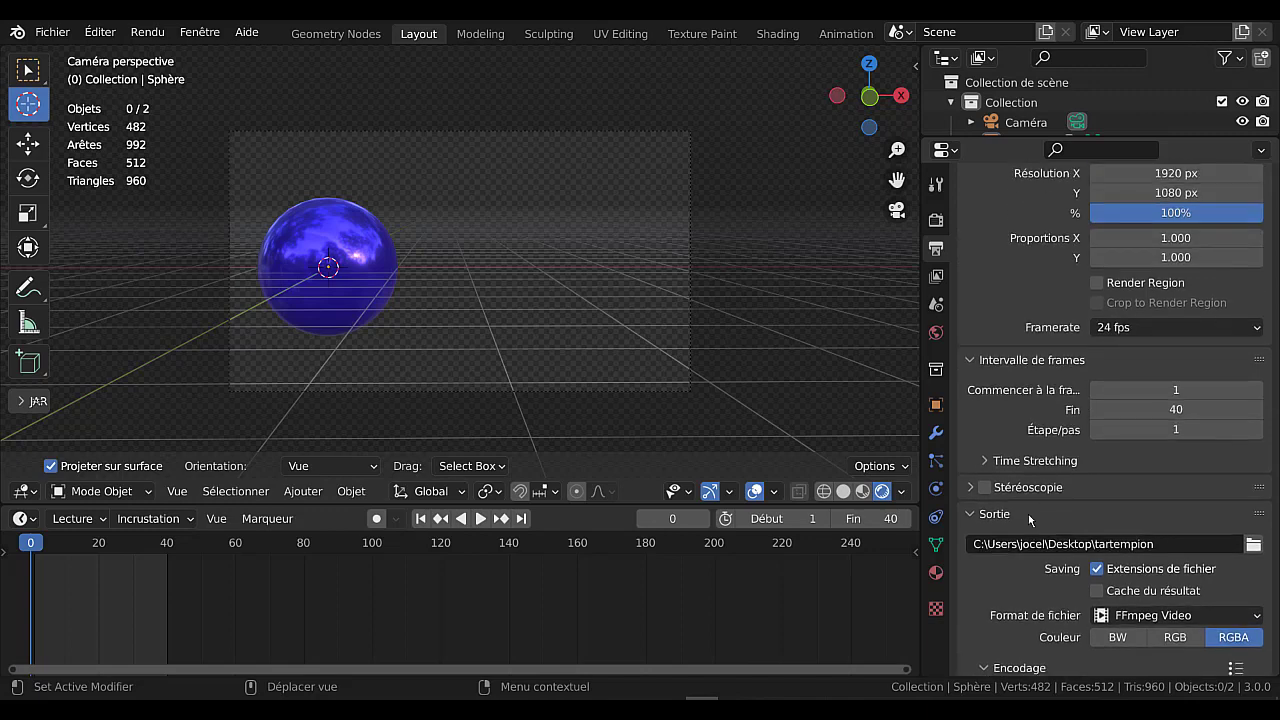
scroll(1030, 519, "up", 2)
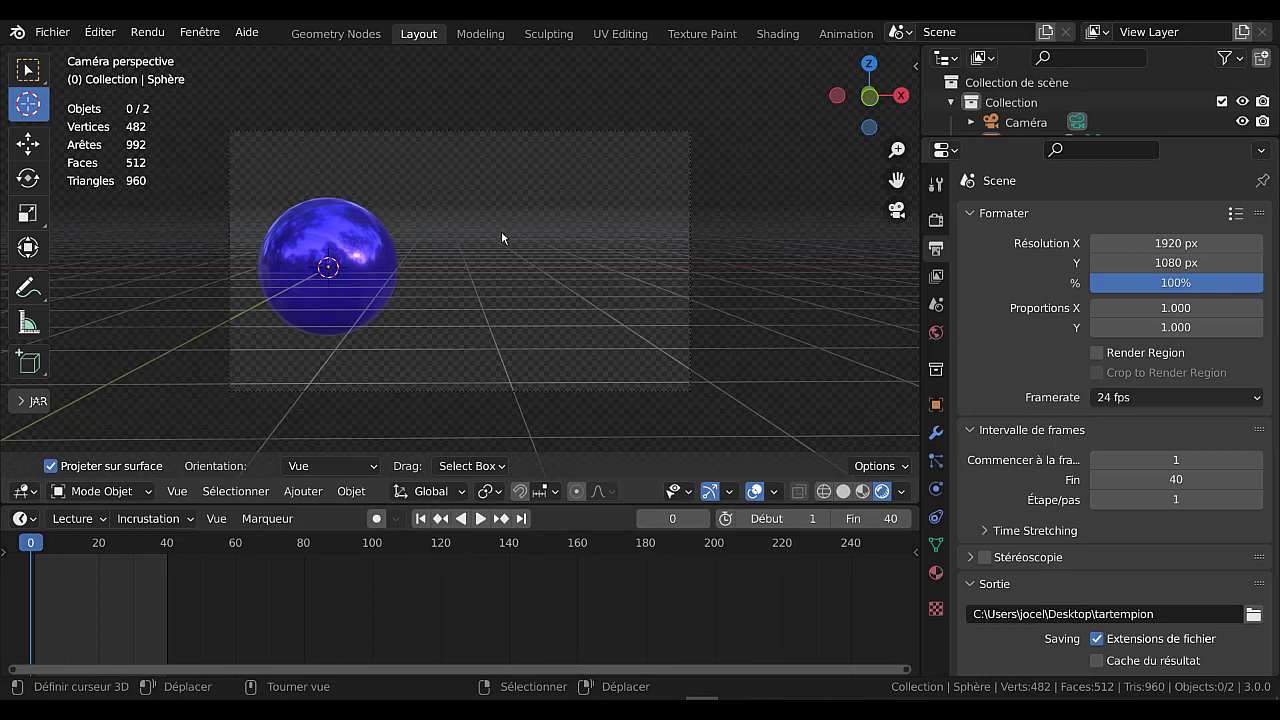
Step: Render the full animation to the video file and close the render window
left_click(147, 32)
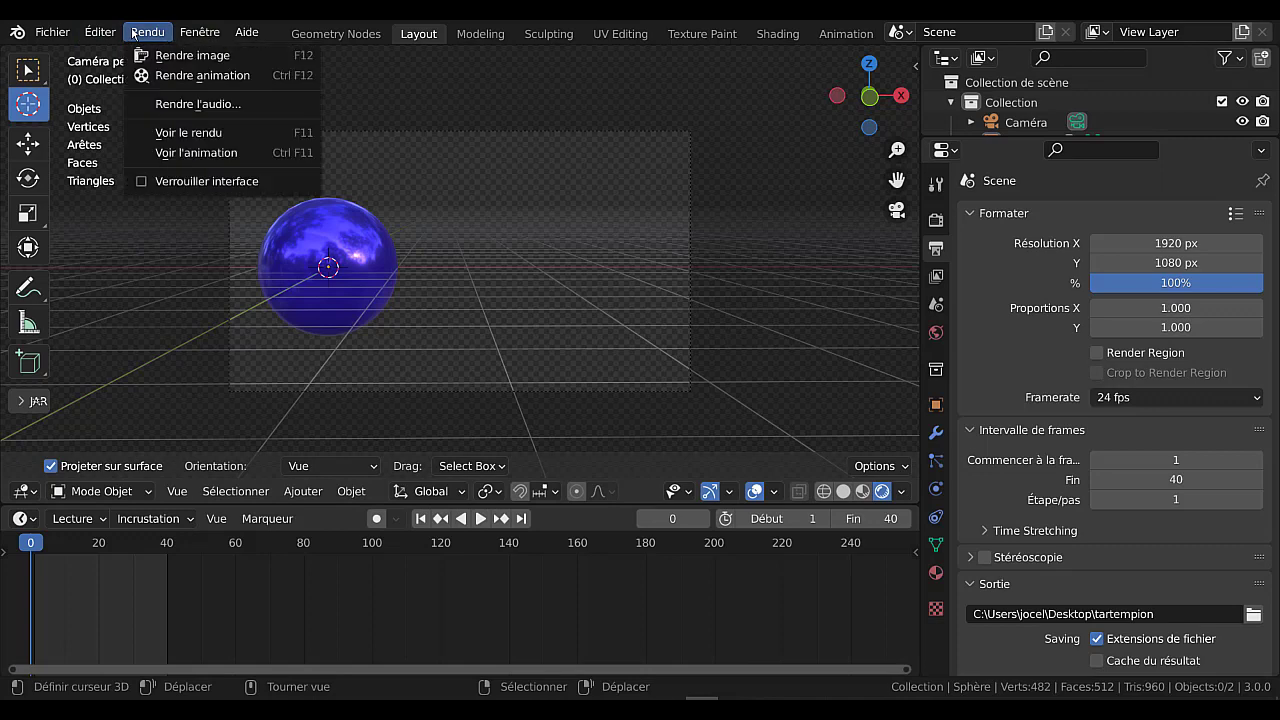
left_click(296, 76)
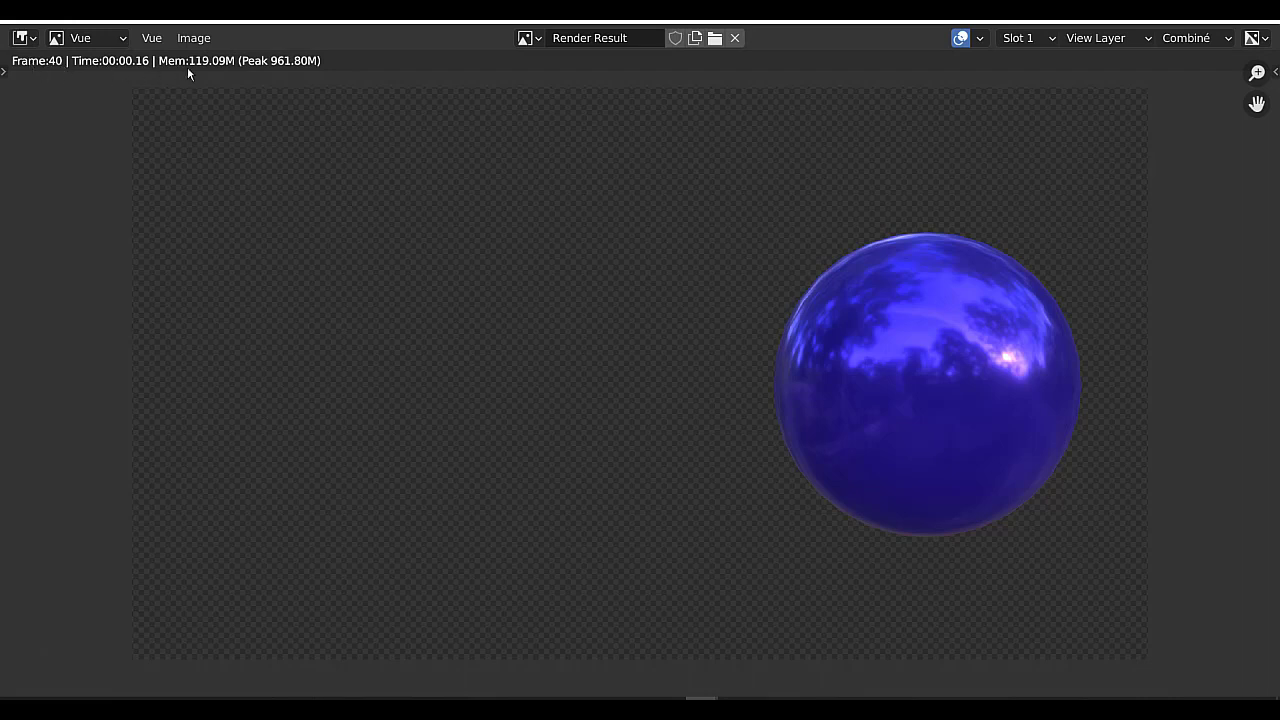
left_click(1267, 19)
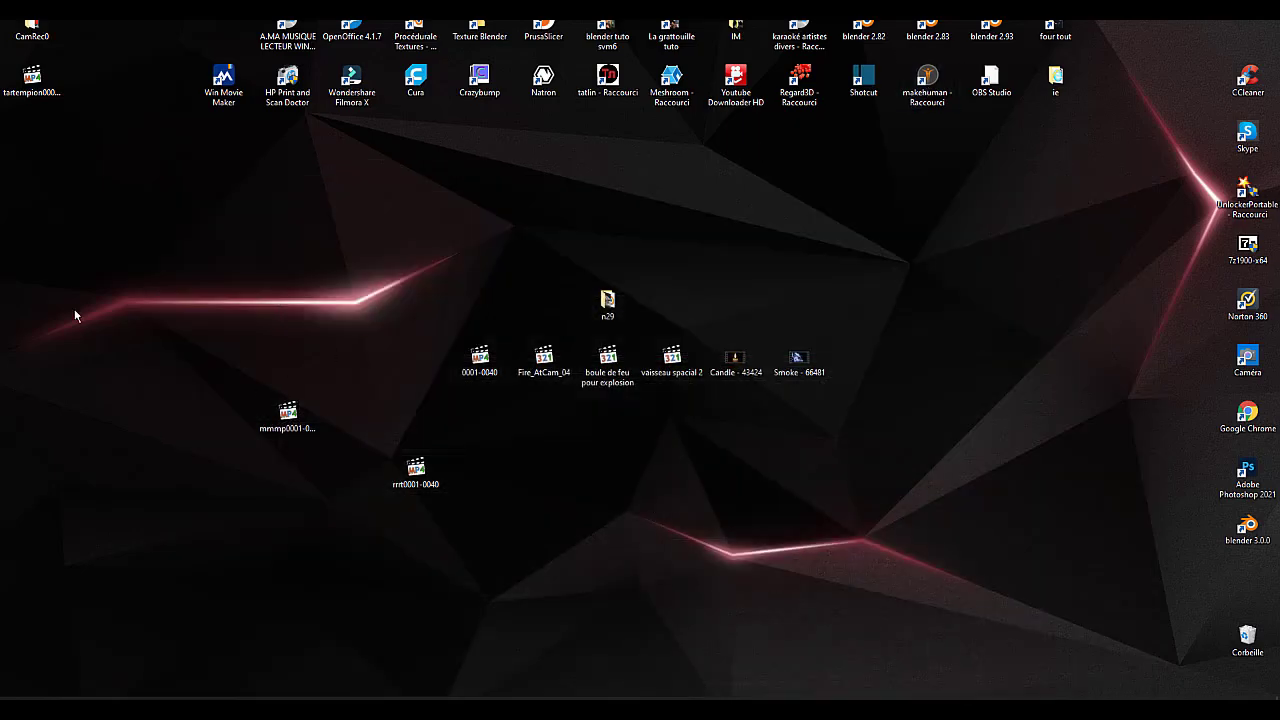
Step: Play the rendered tartempion video from the Windows desktop, close the player and return to Blender
left_click(32, 80)
double_click(32, 80)
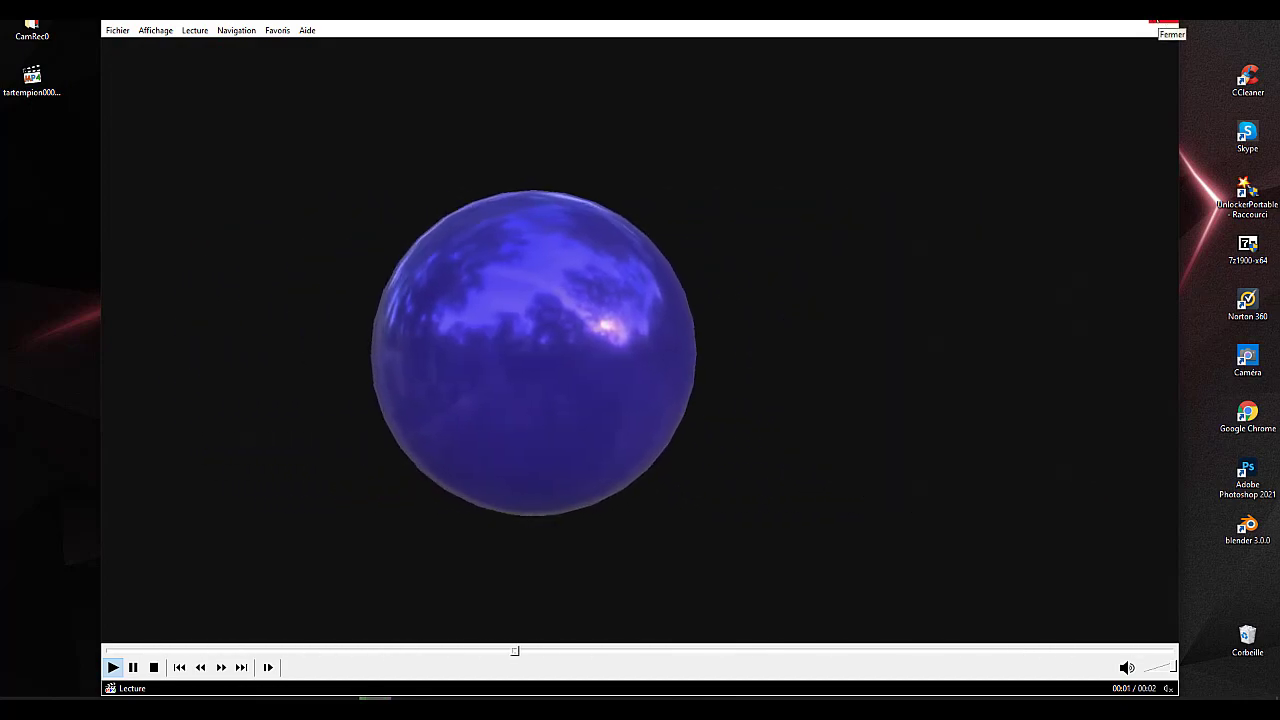
left_click(1163, 26)
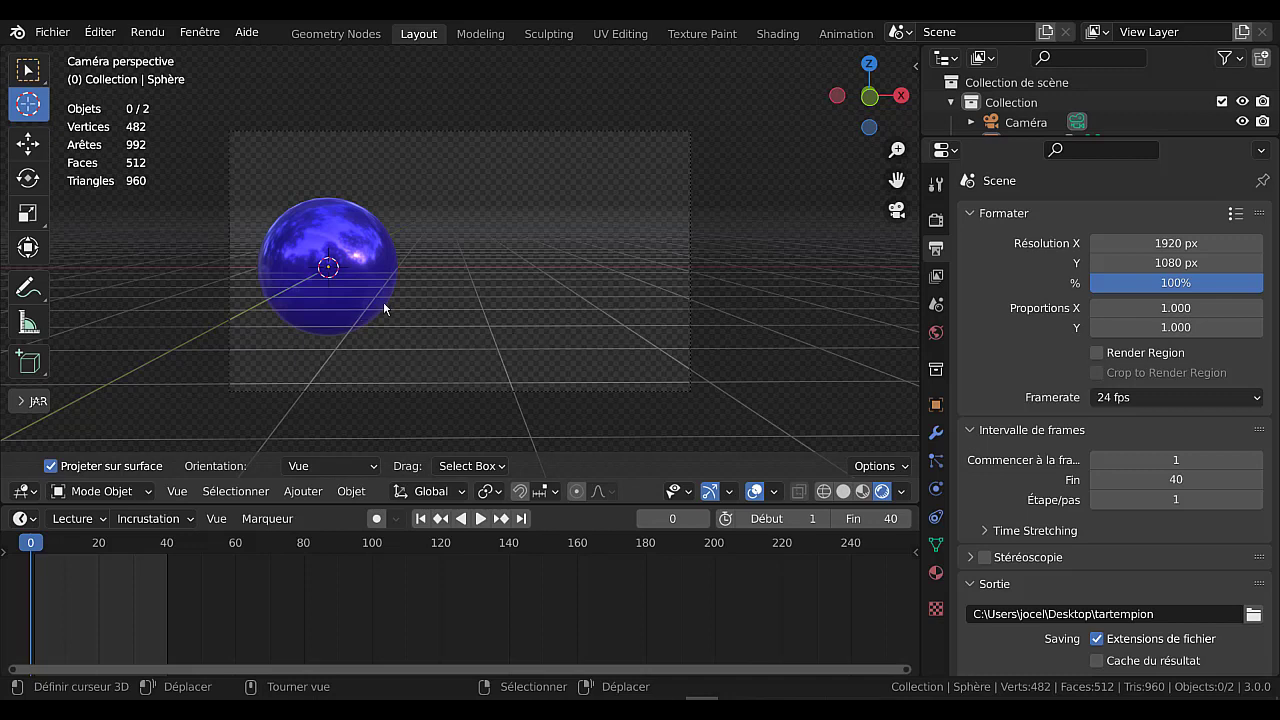
Step: Delete all objects in the scene, including the sphere and the camera
key("x")
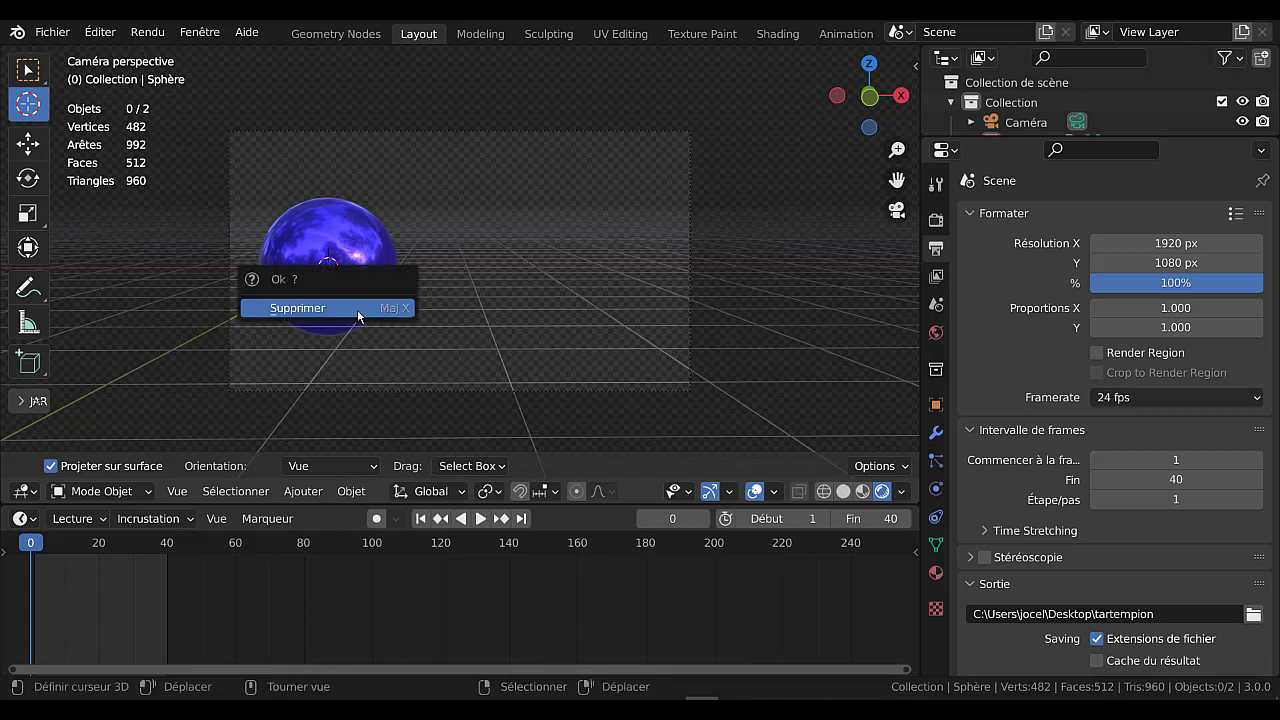
left_click(358, 310)
key("a")
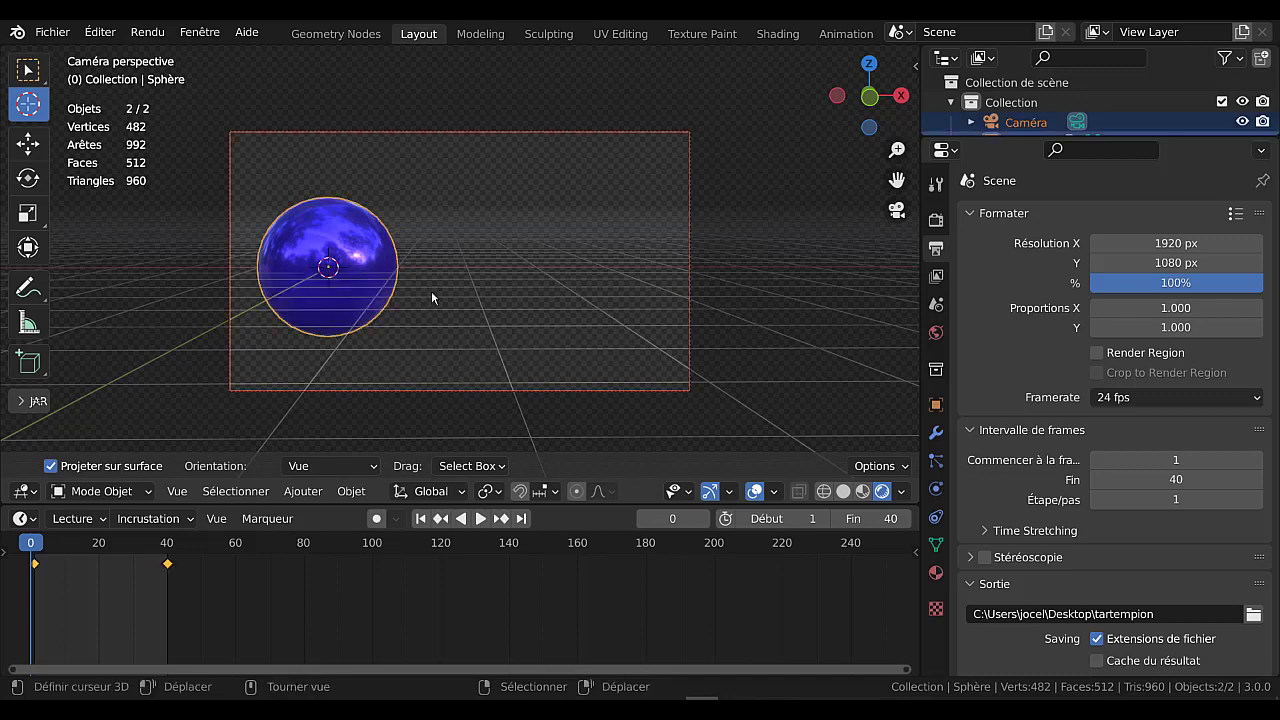
key("x")
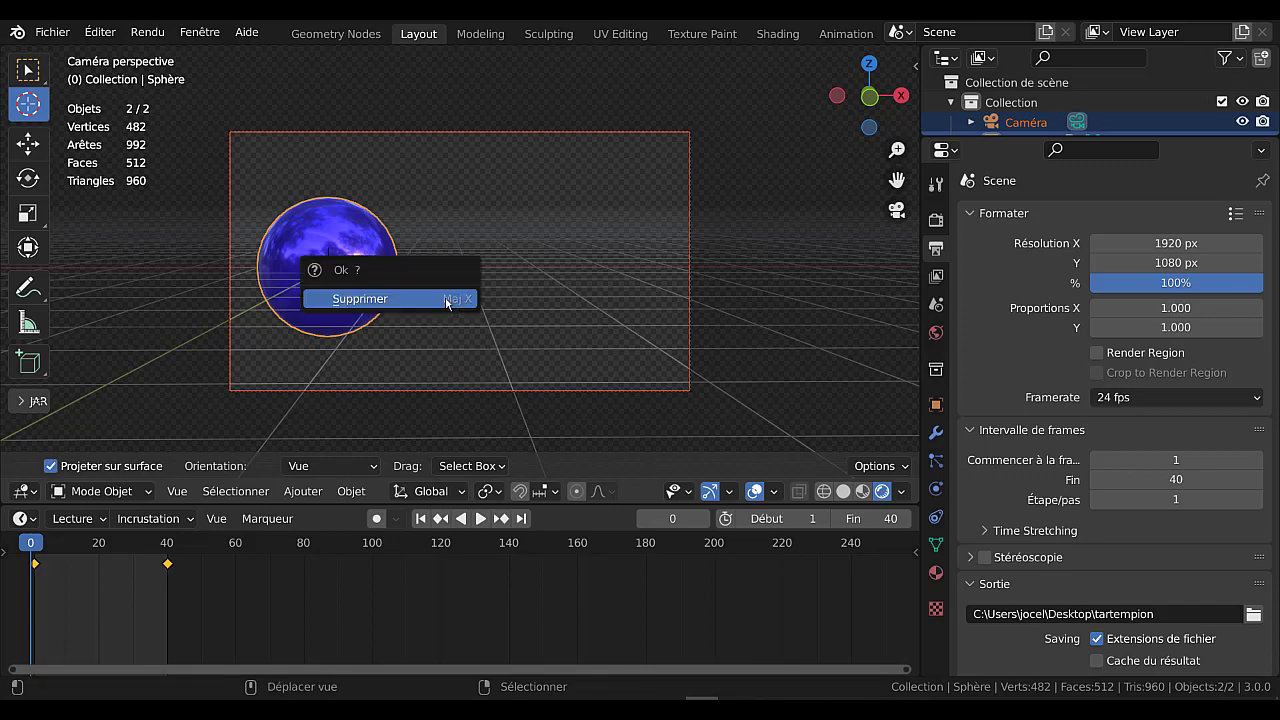
left_click(445, 298)
Step: Import tartempion0001-0040.mp4 from the Desktop folder with Images as Planes
middle_click_drag(445, 296, 433, 368)
left_click(304, 490)
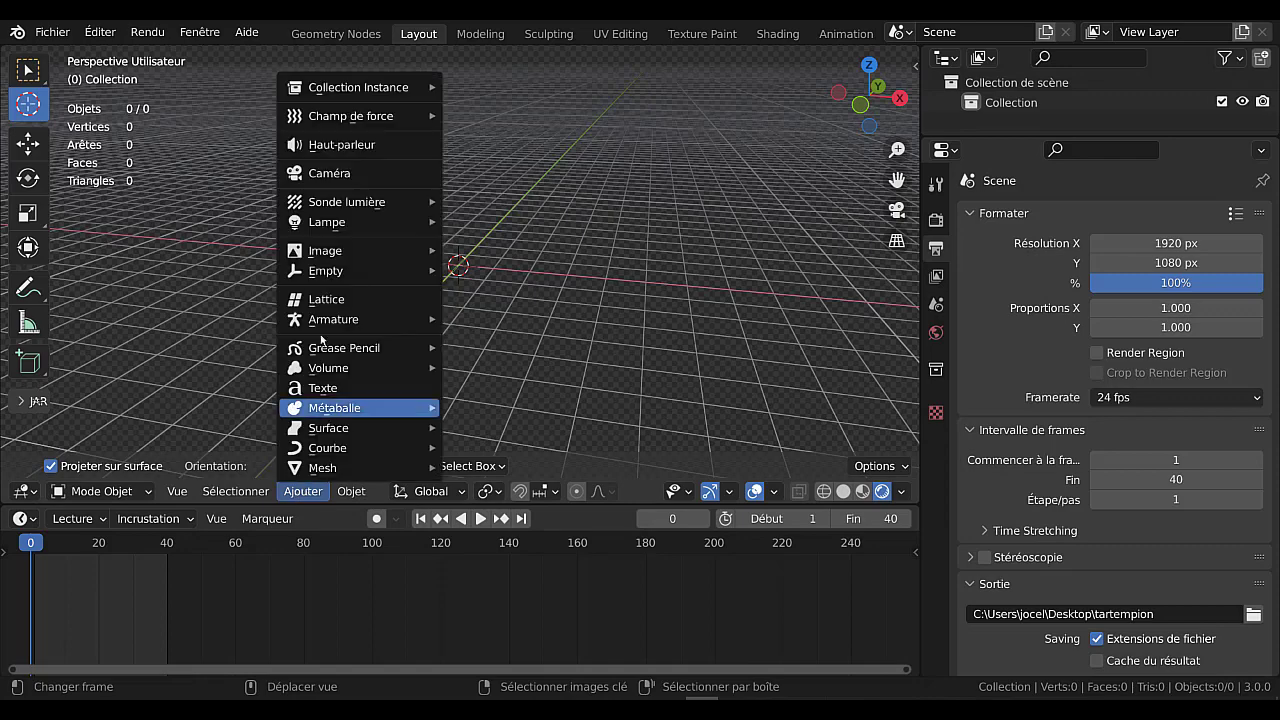
mouse_move(320, 258)
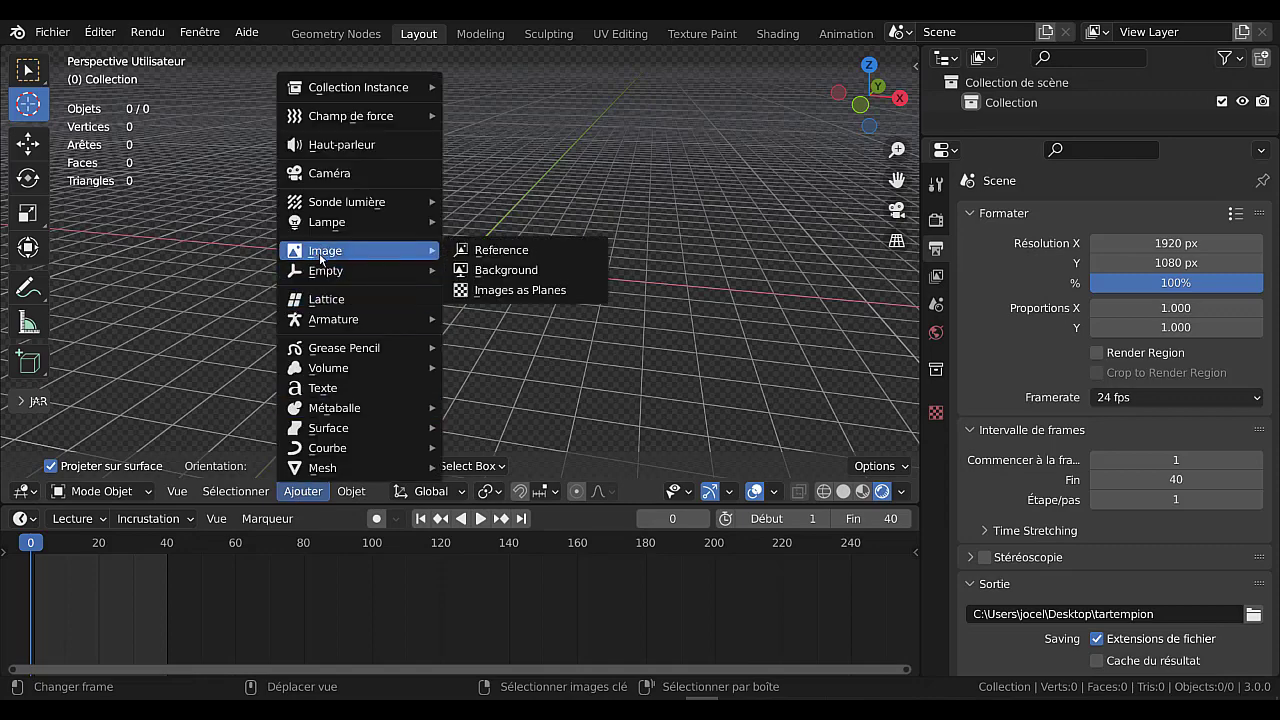
left_click(488, 292)
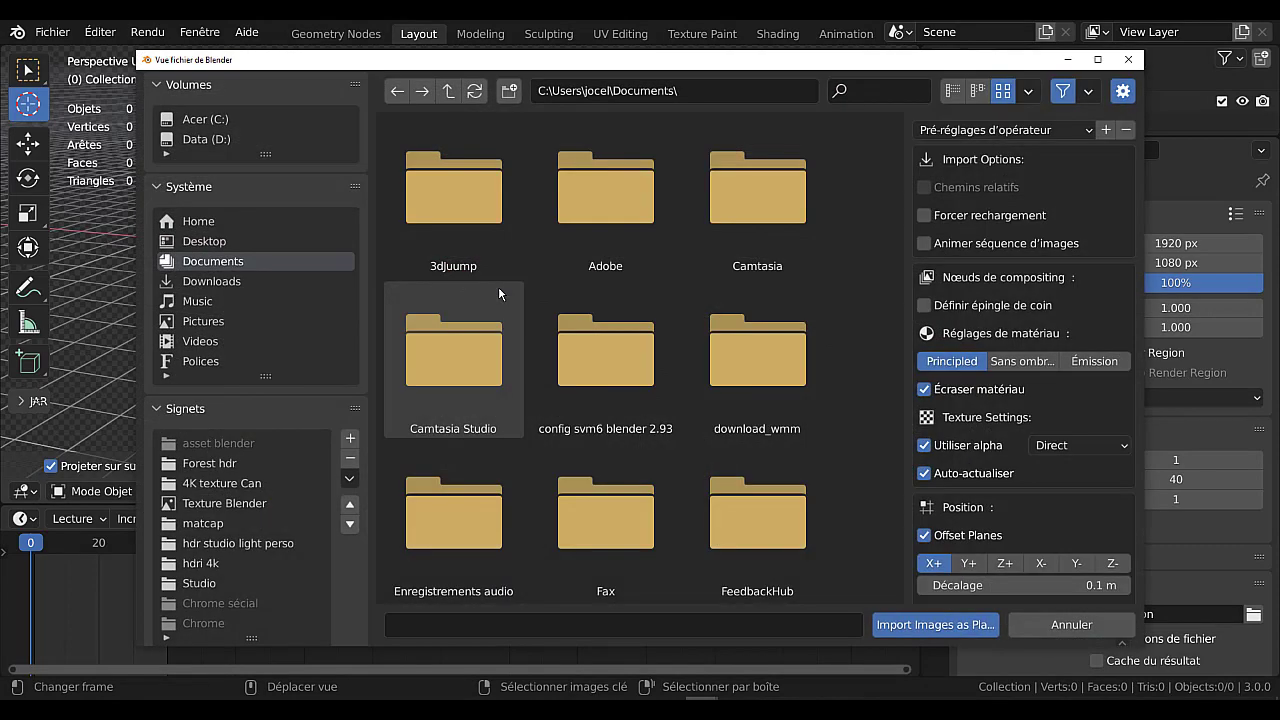
left_click(200, 240)
left_click_drag(898, 218, 908, 505)
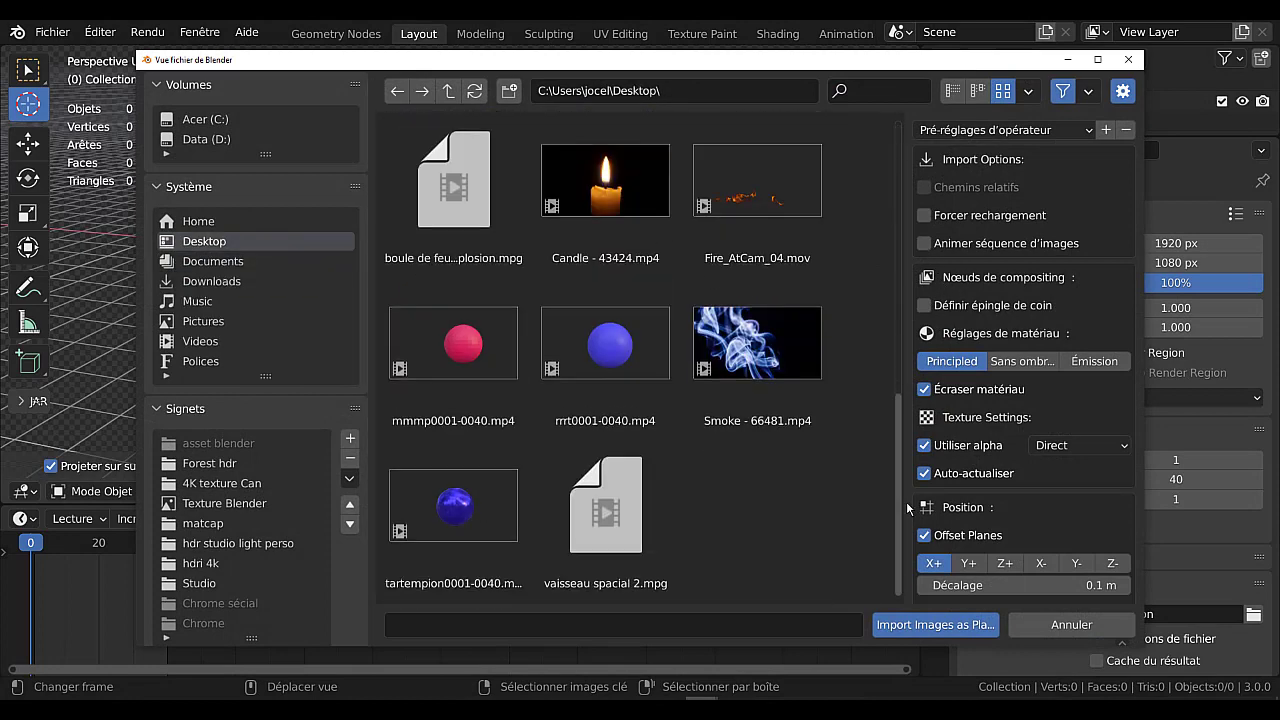
left_click(452, 517)
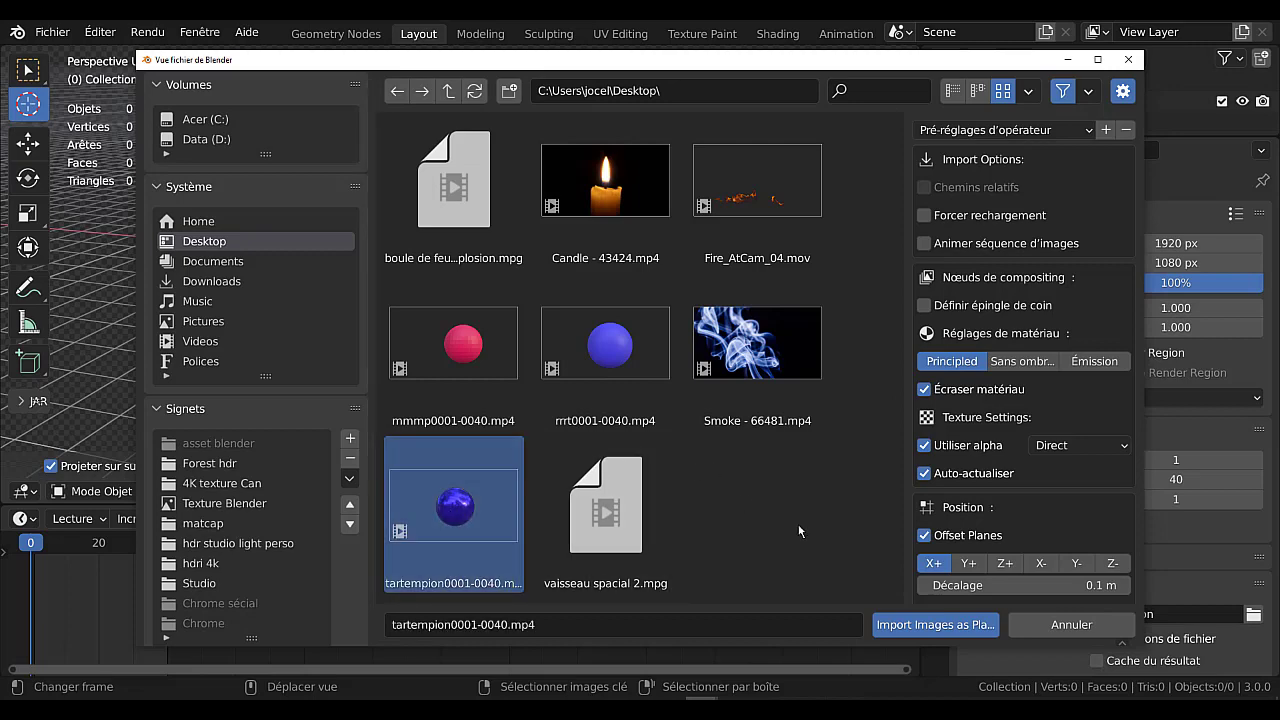
left_click(934, 624)
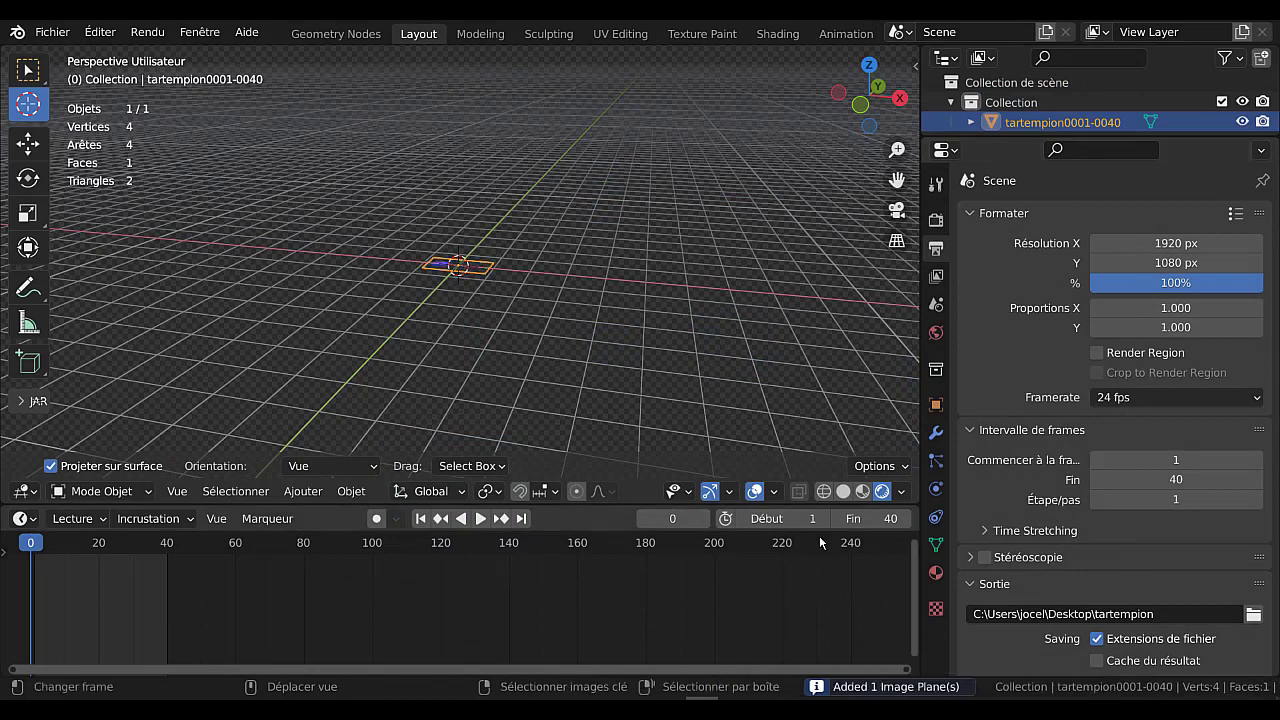
Step: Rotate the imported video plane 90° about the X axis and show it in front view
middle_click_drag(547, 237, 530, 361)
scroll(481, 313, "up", 4)
scroll(481, 318, "up", 1)
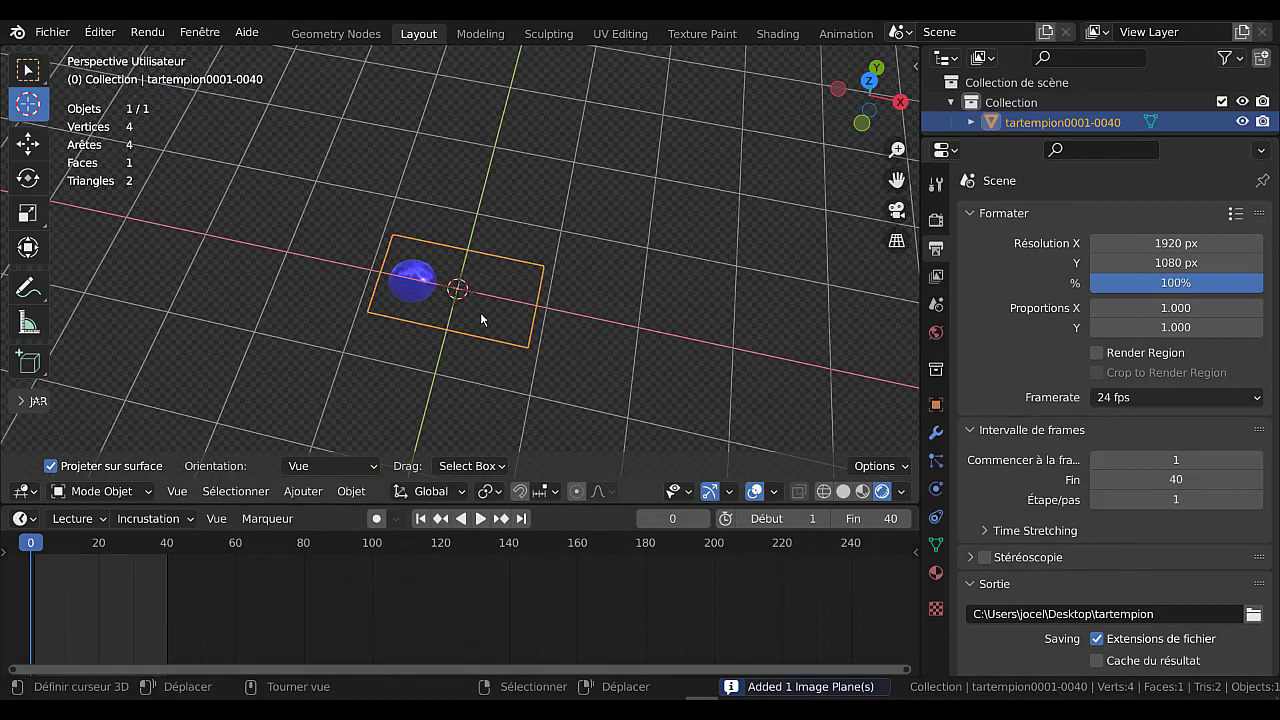
type("rx90")
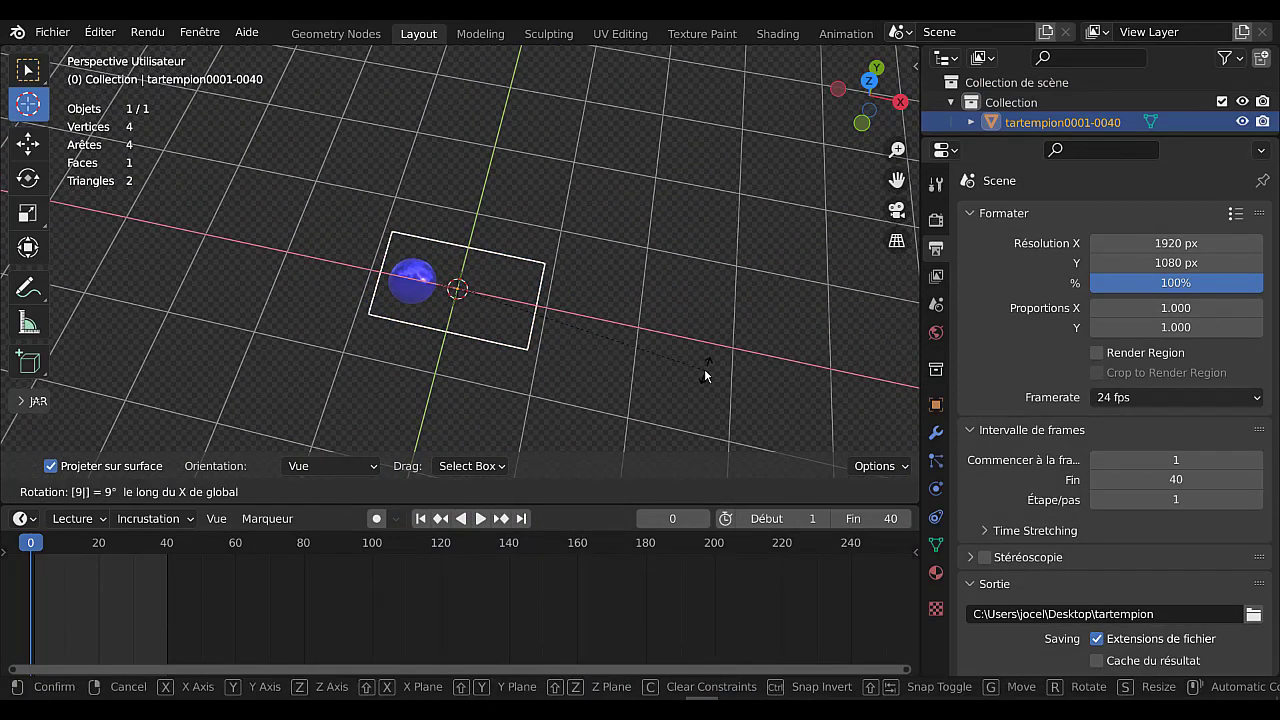
key("Return")
middle_click_drag(640, 379, 687, 261)
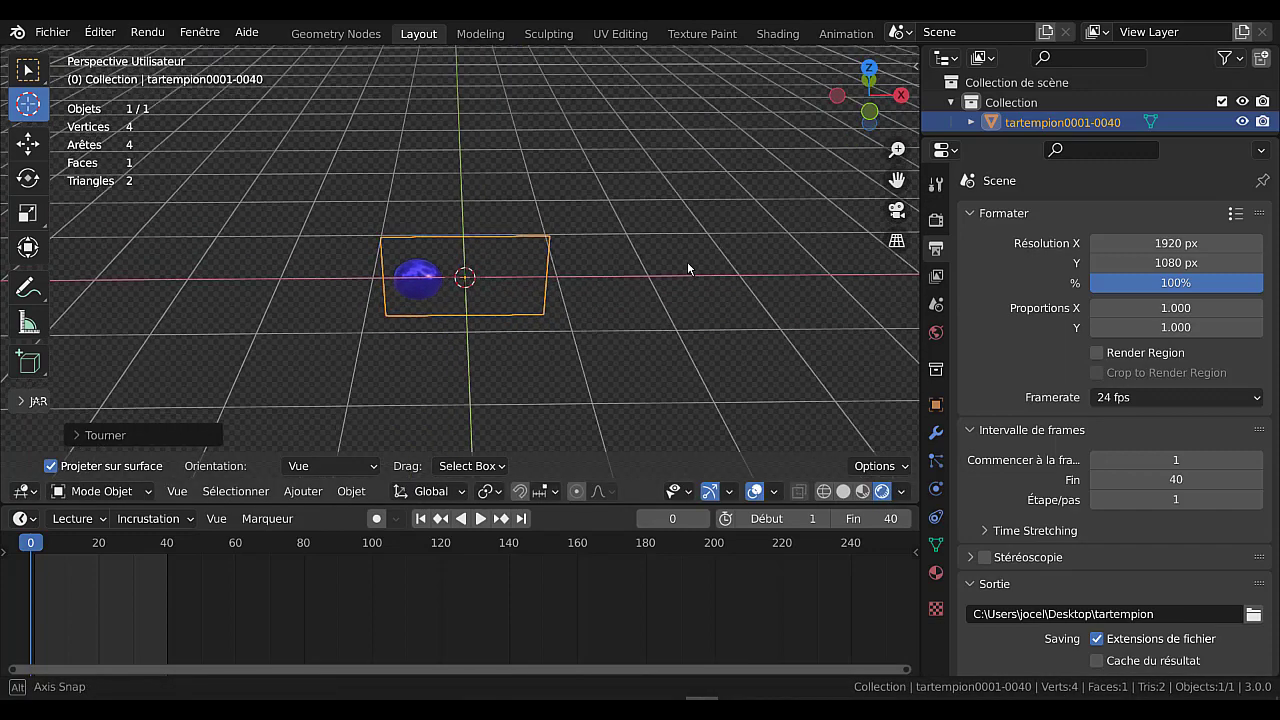
key("KP_1")
scroll(687, 268, "up", 3)
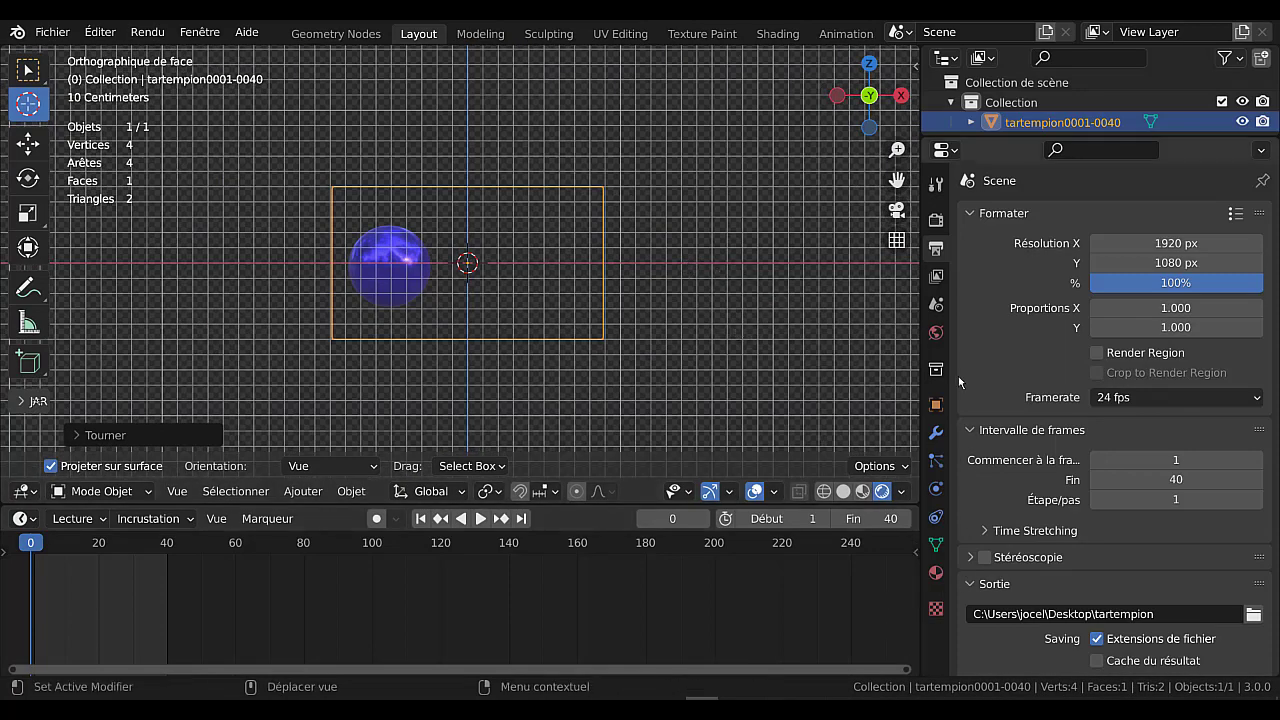
Step: Disable the Transparent film option in the render settings and view the video plane in perspective against the background
scroll(938, 588, "down", 3)
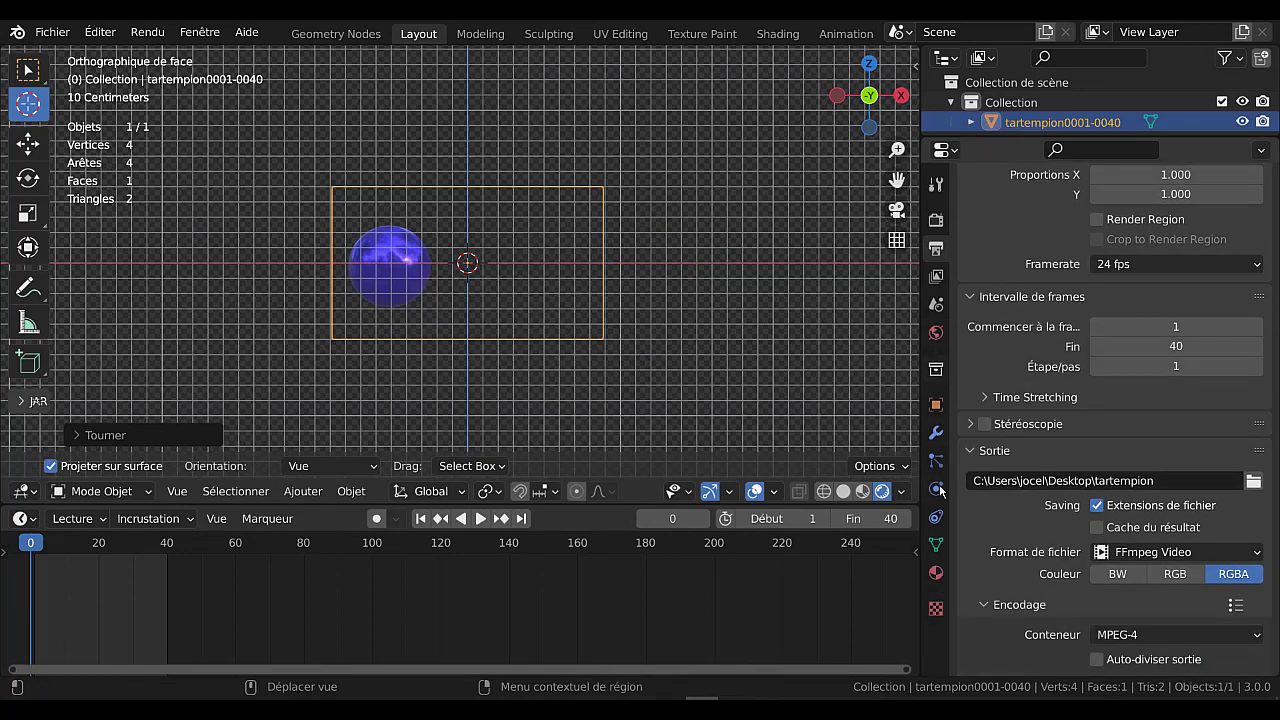
left_click(936, 220)
left_click(1090, 568)
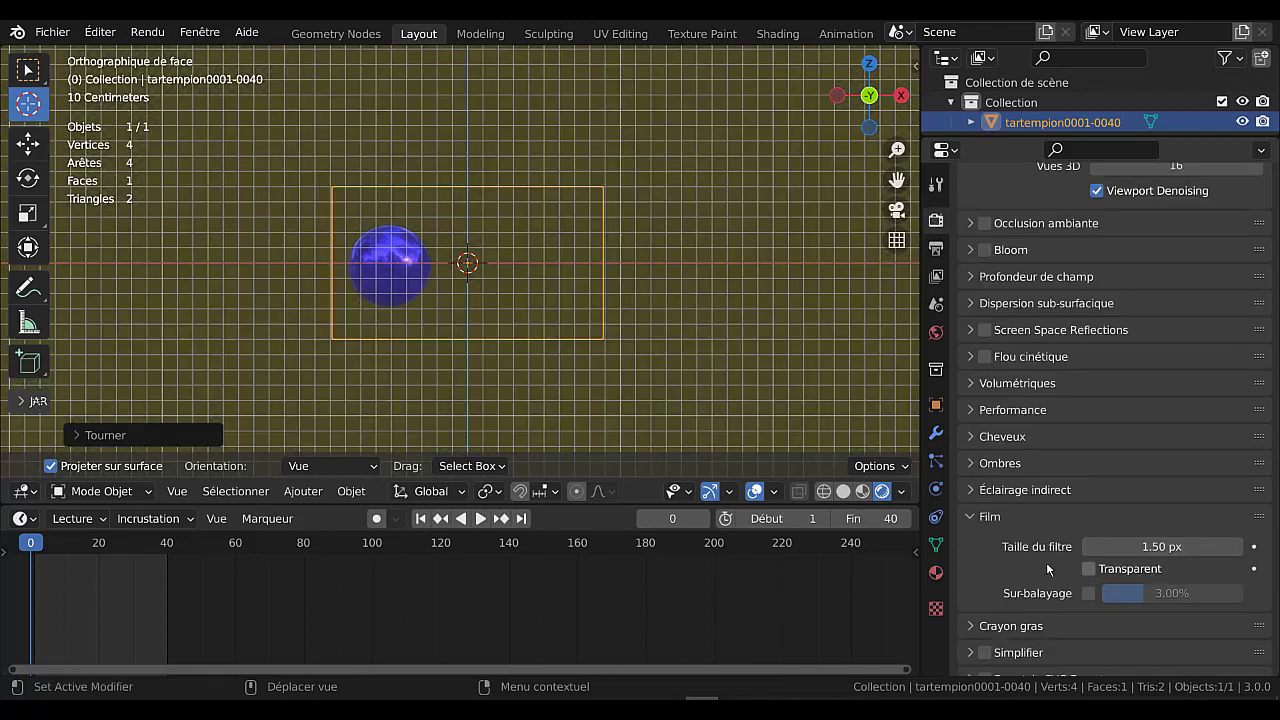
mouse_move(680, 322)
middle_mouse_down()
mouse_move(694, 306)
mouse_move(673, 328)
middle_mouse_up()
scroll(640, 280, "up", 5)
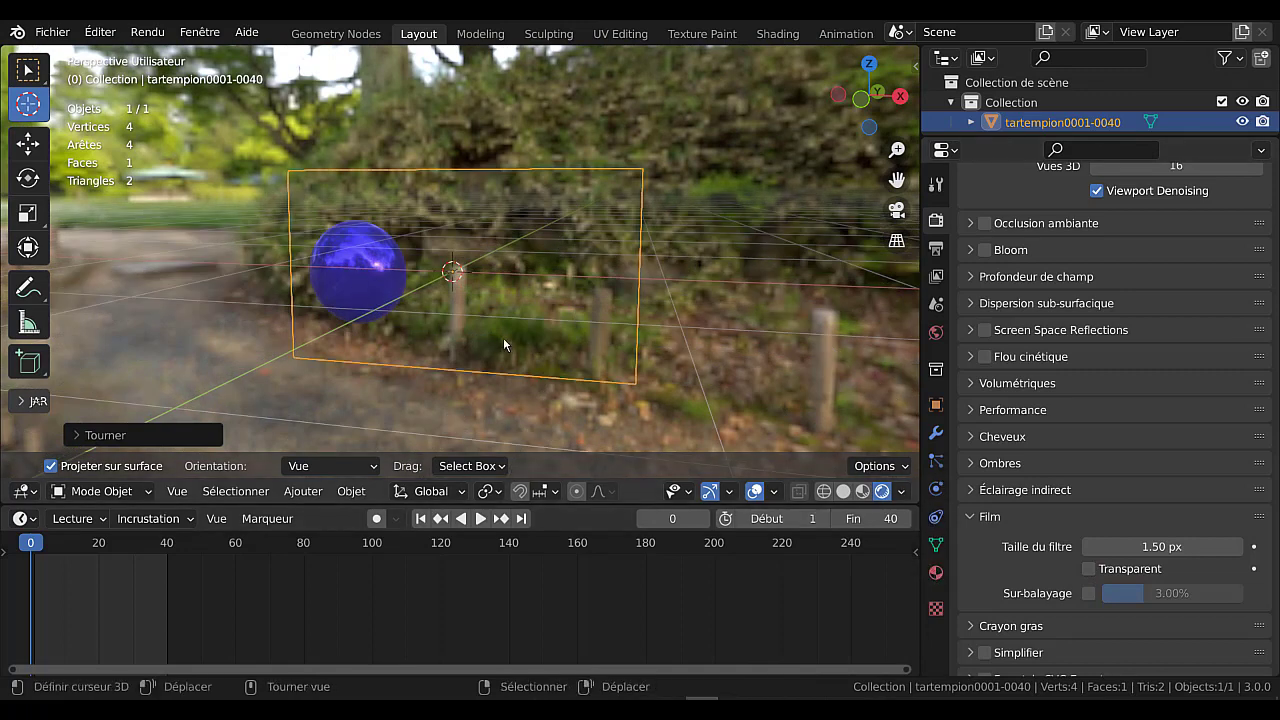
Step: Deselect the video plane and play its animation in the 3D view
left_click(231, 333)
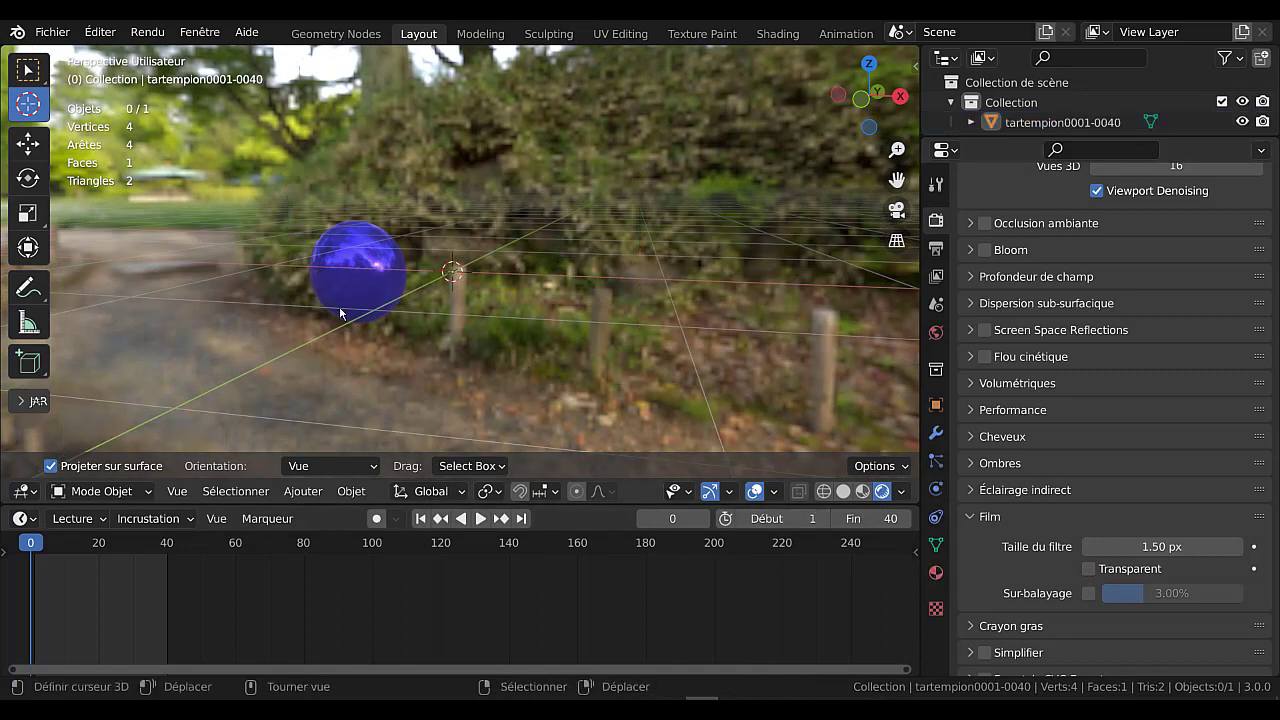
left_click(479, 518)
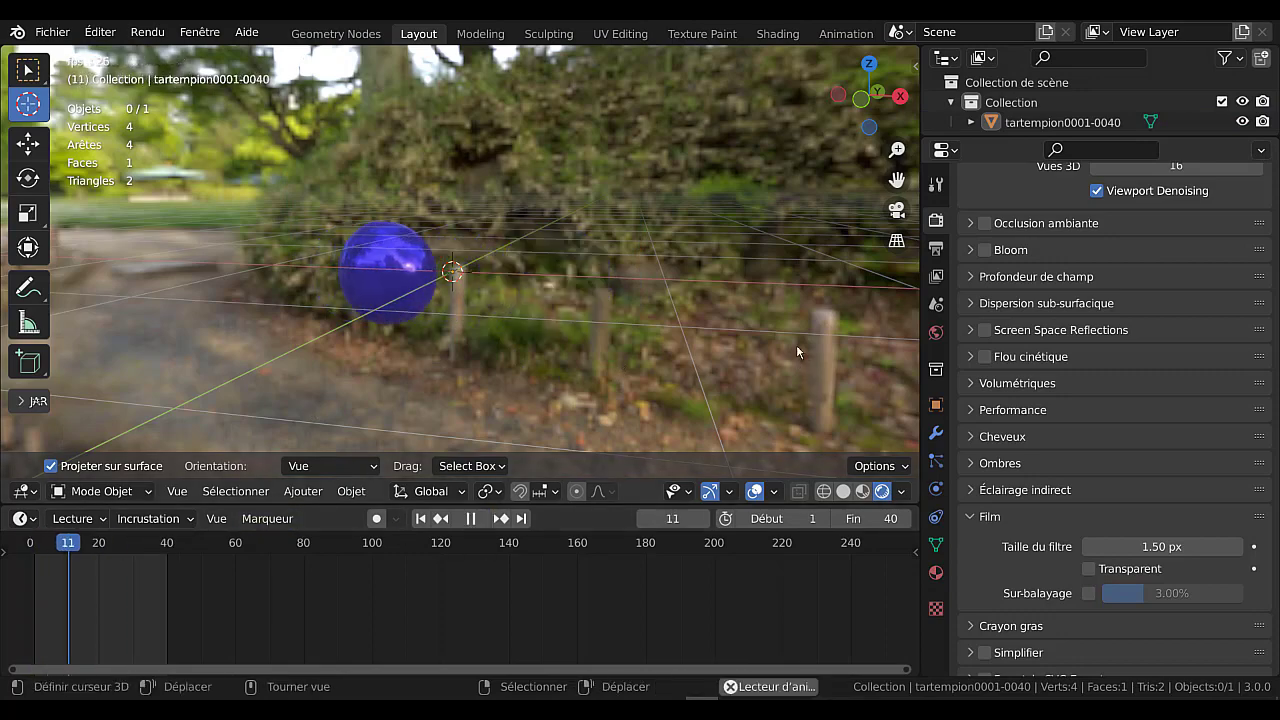
middle_click_drag(796, 344, 754, 358)
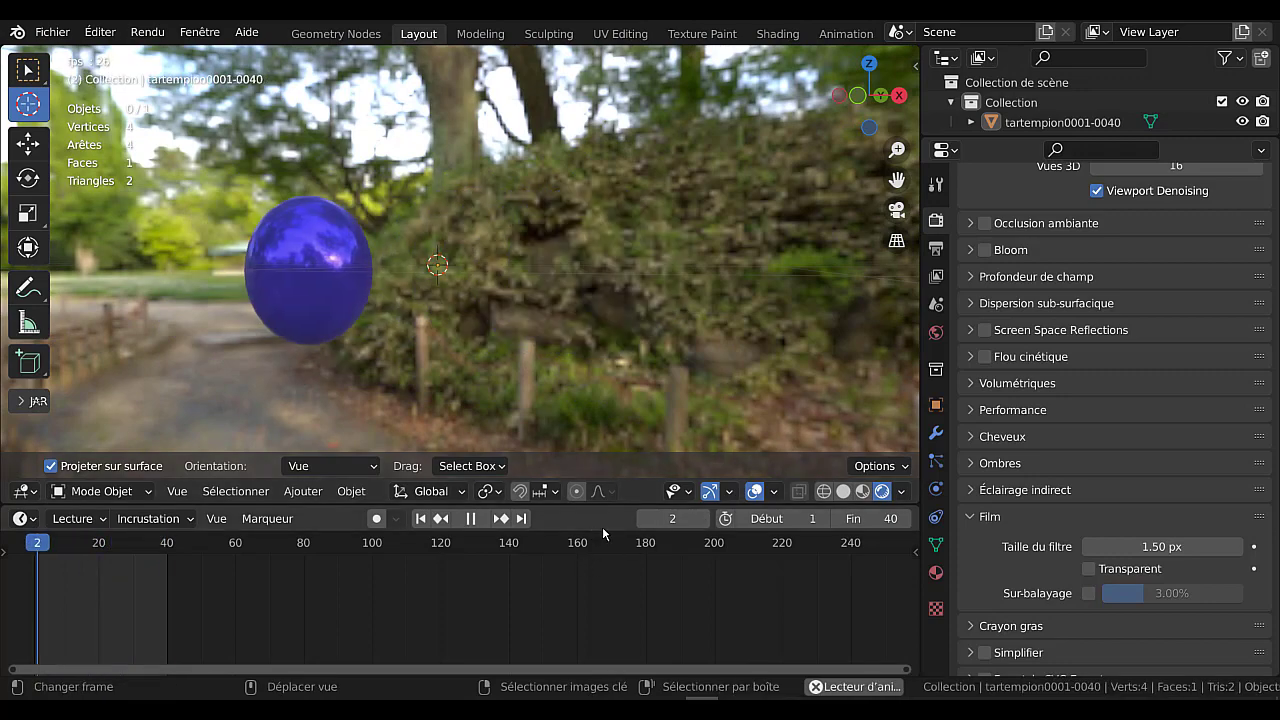
Step: Enlarge the 3D viewport by shrinking the timeline and the properties area
left_click_drag(622, 506, 627, 589)
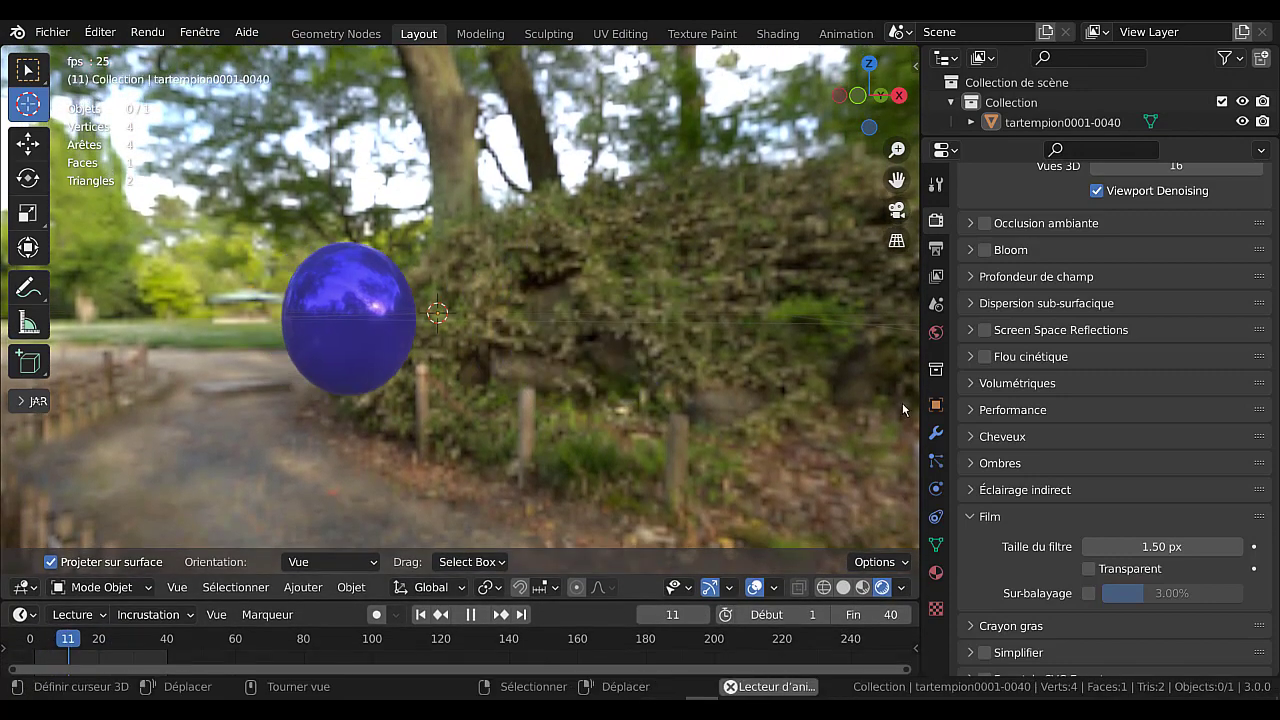
left_click_drag(921, 334, 1080, 336)
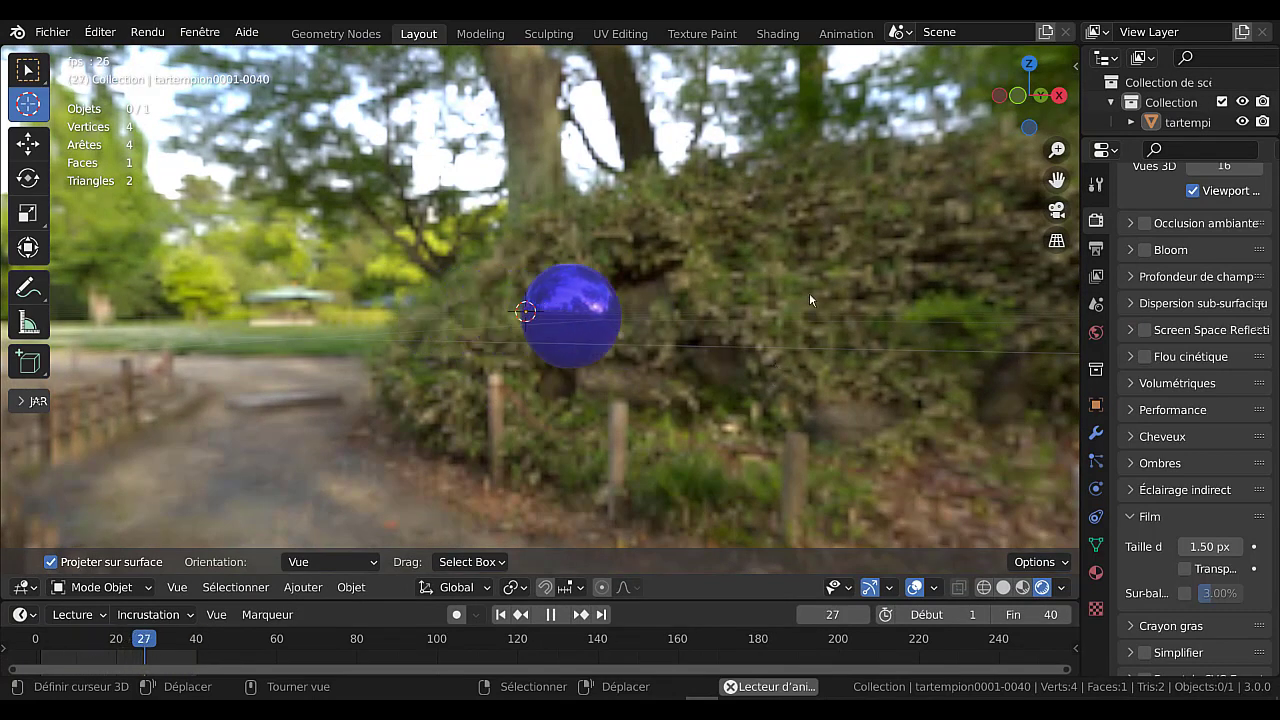
Step: Look up the Video Editing category among the workspace templates that can be added, without adding one
scroll(860, 37, "down", 3)
scroll(860, 37, "down", 2)
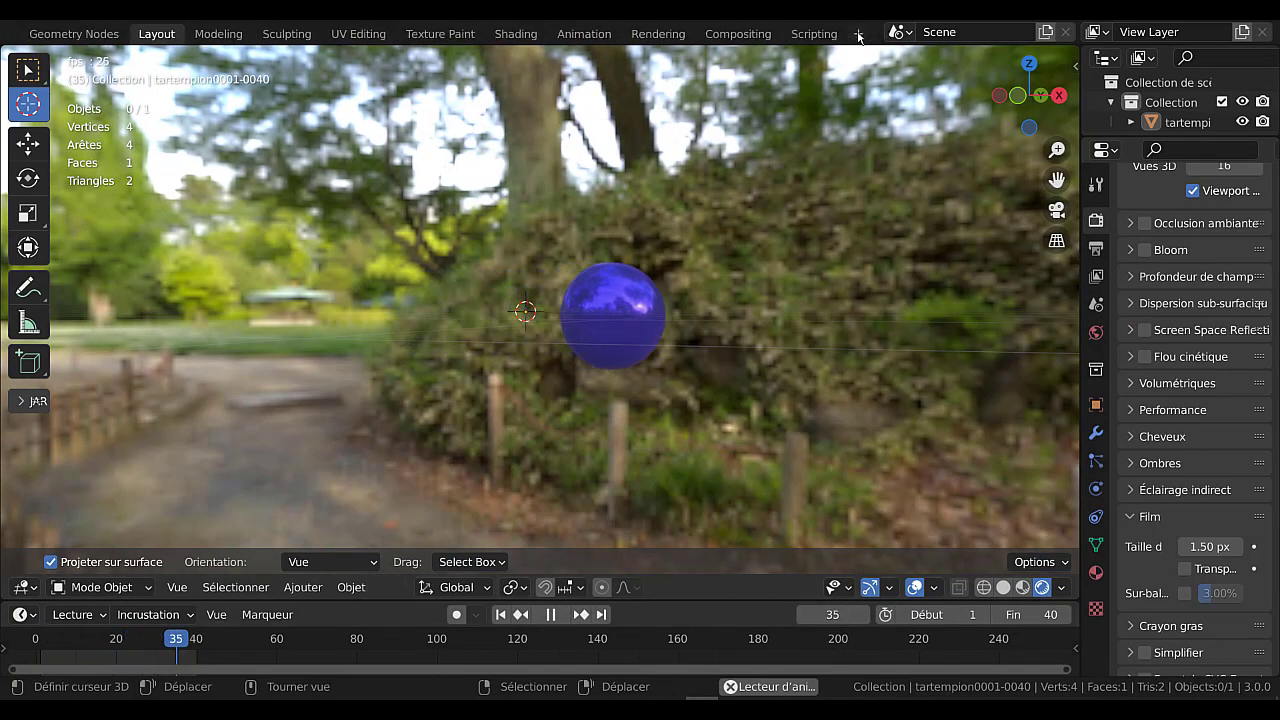
left_click(860, 40)
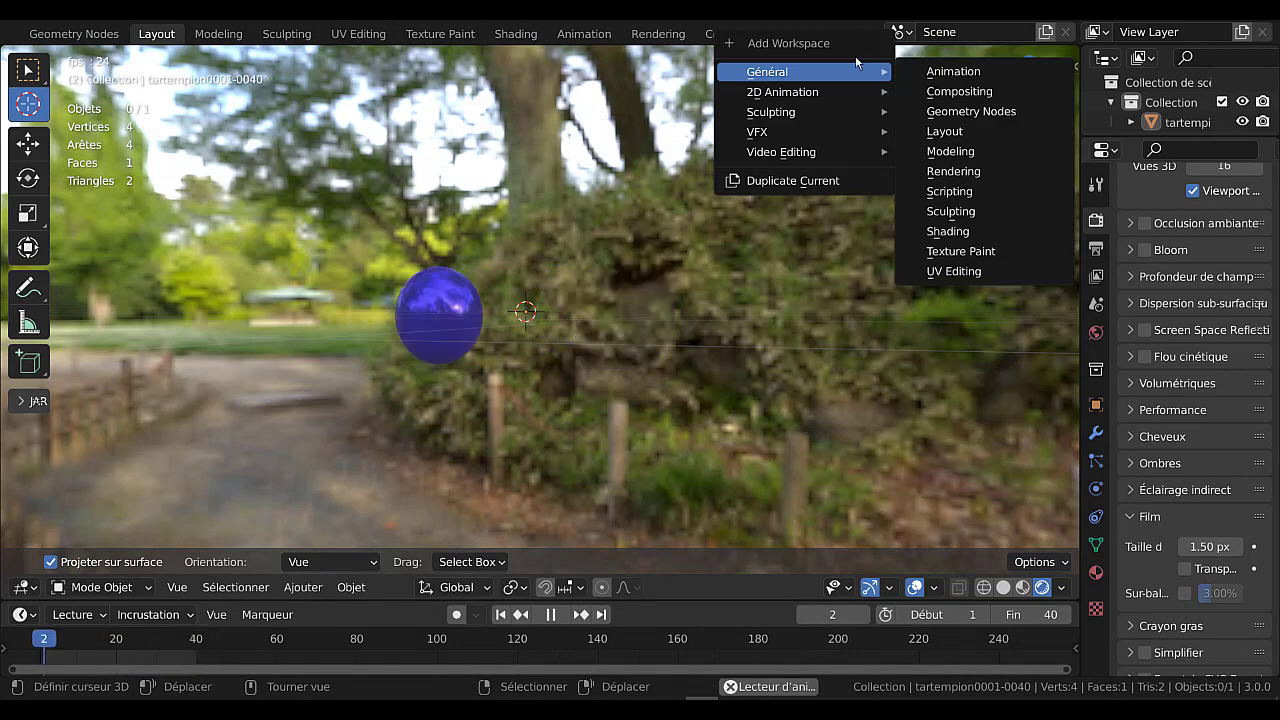
mouse_move(783, 155)
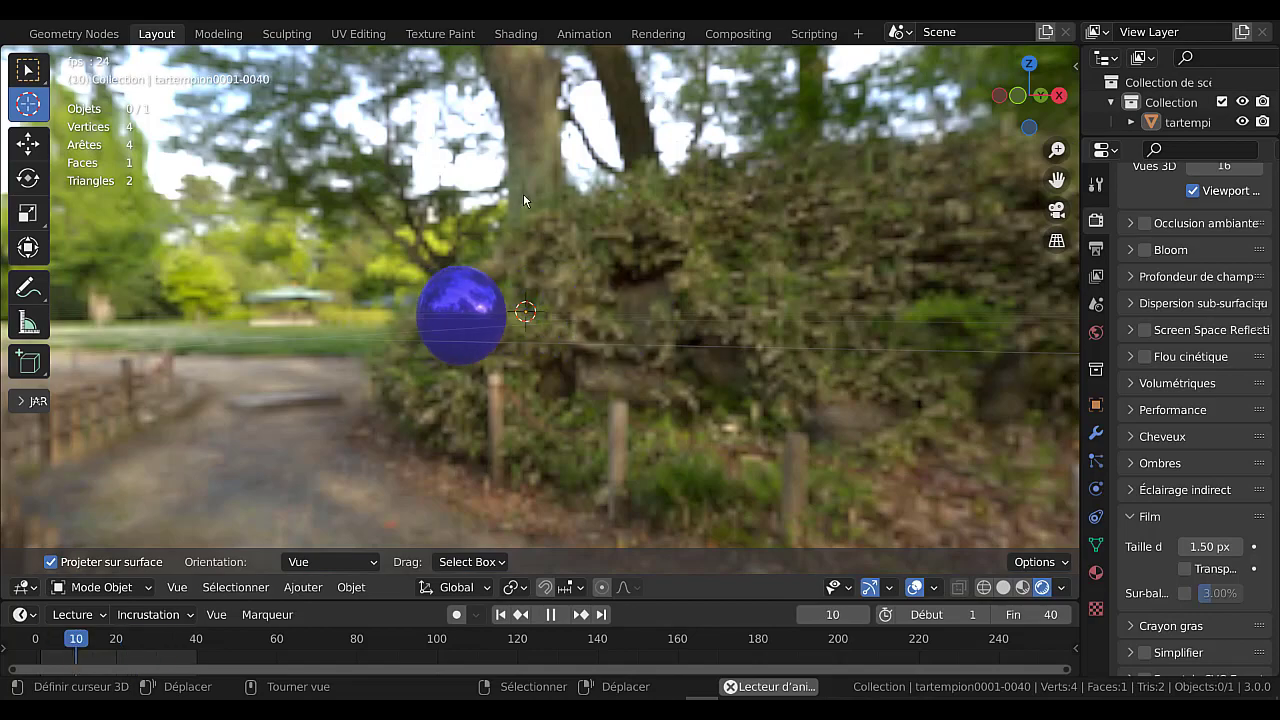
middle_click_drag(590, 195, 488, 202)
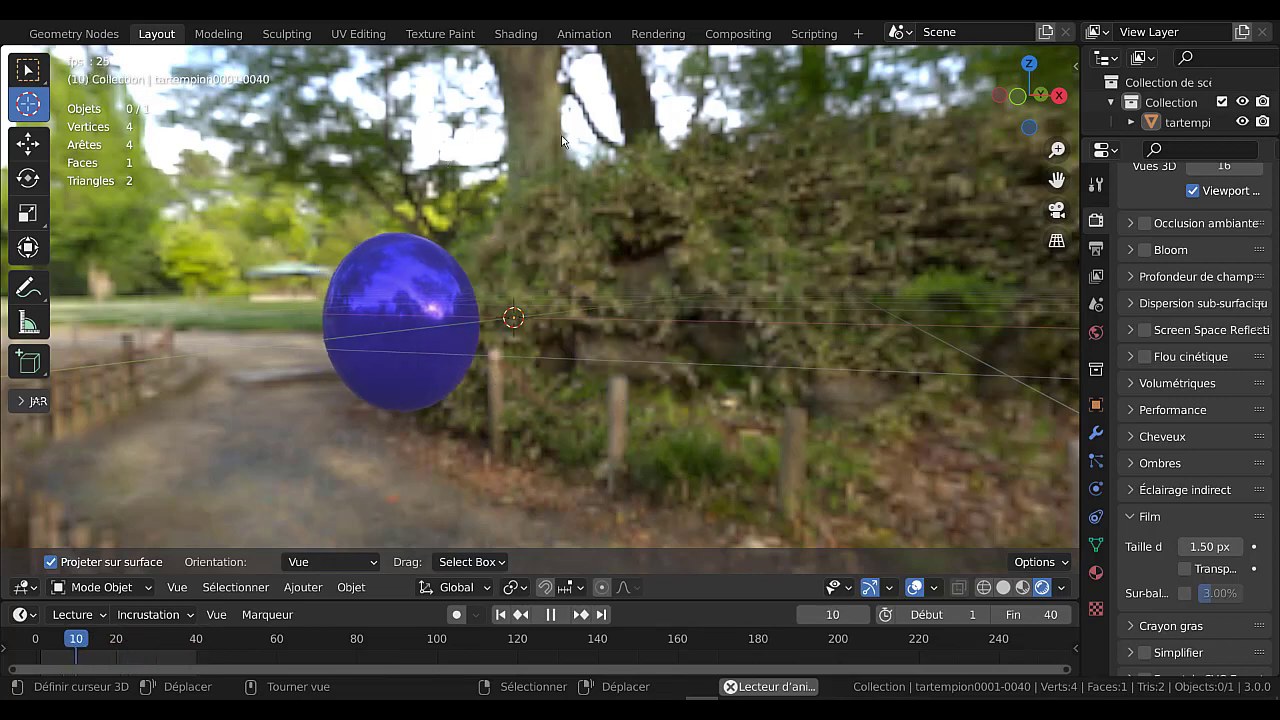
mouse_move(452, 321)
middle_mouse_down()
mouse_move(555, 299)
mouse_move(625, 307)
mouse_move(441, 310)
mouse_move(456, 304)
middle_mouse_up()
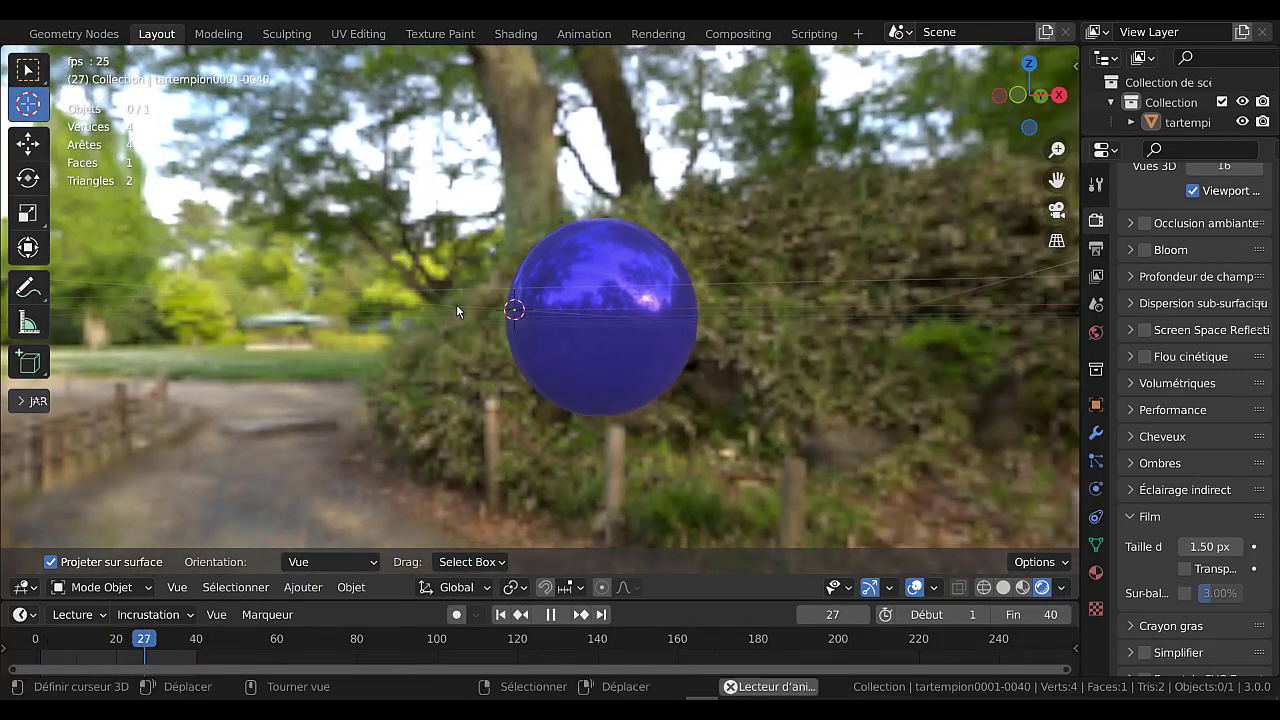